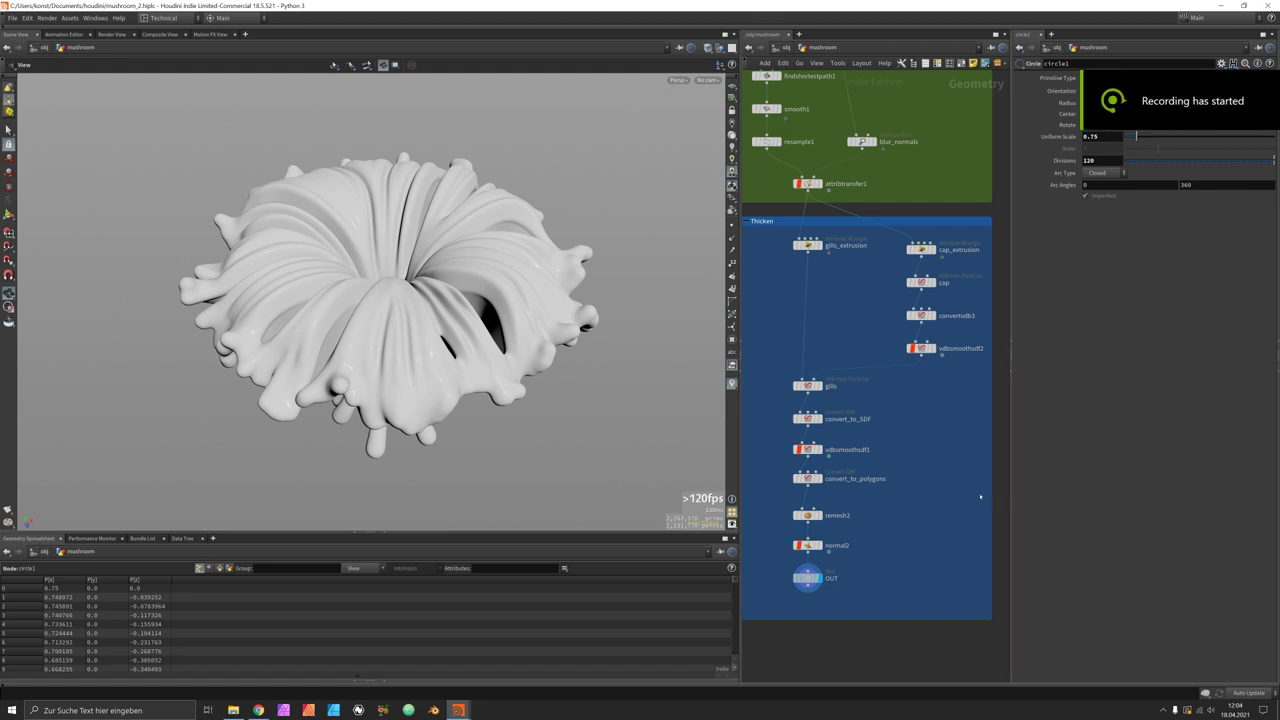
# Step: Examine the finished mushroom, displaying the results of the Surface, Displacement and Paths stages in the network
pyautogui.moveTo(360, 200); pyautogui.dragTo(455, 373)
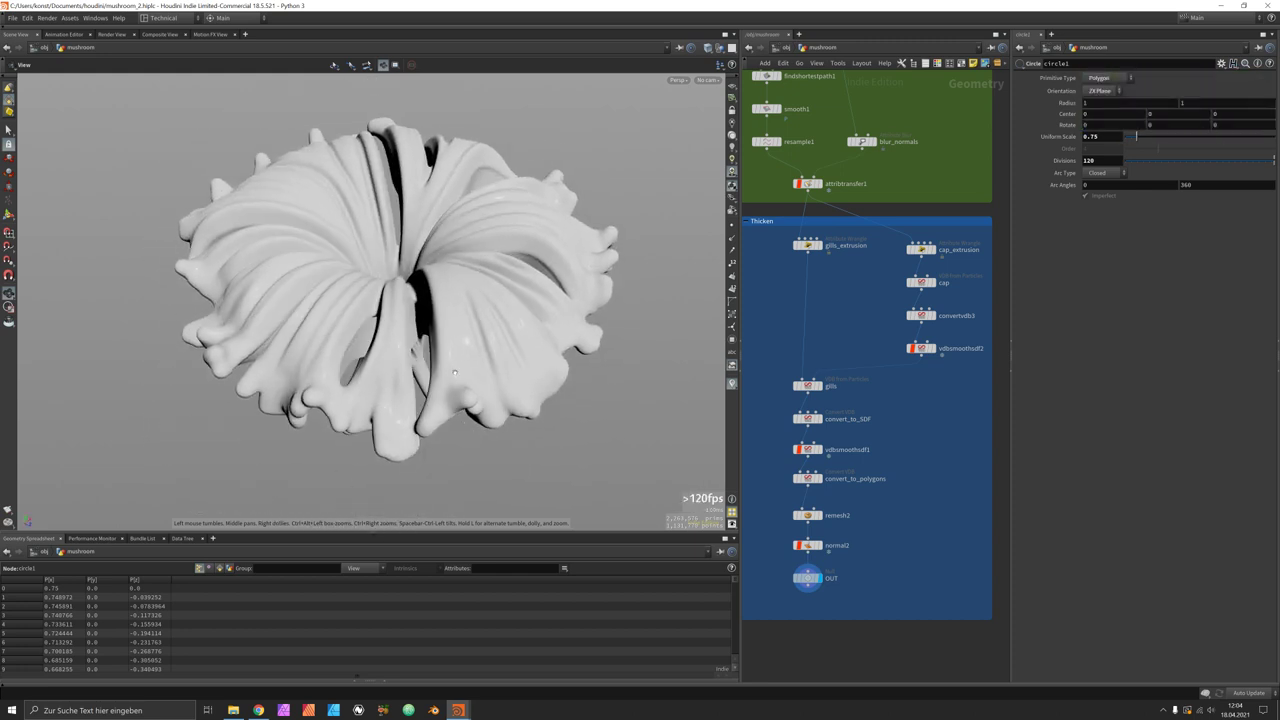
pyautogui.moveTo(297, 292); pyautogui.dragTo(439, 296)
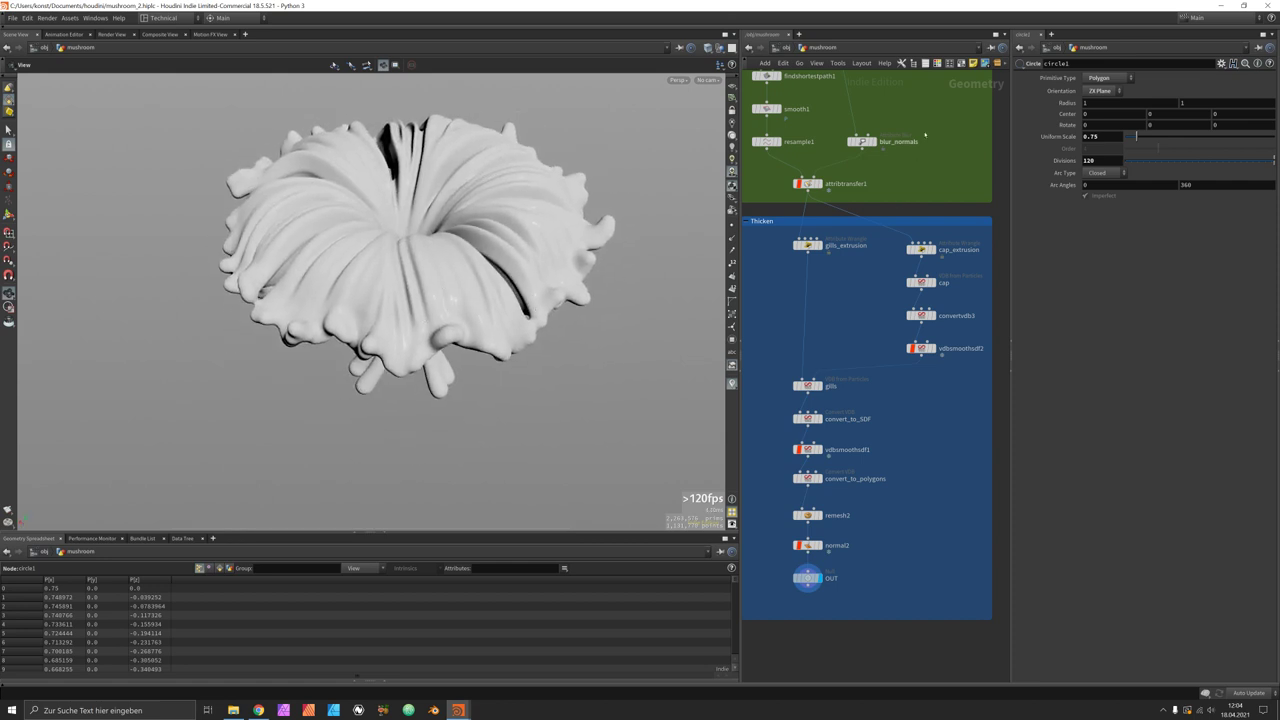
pyautogui.scroll(15, 867, 134)
pyautogui.moveTo(867, 134); pyautogui.dragTo(920, 347, button='middle')
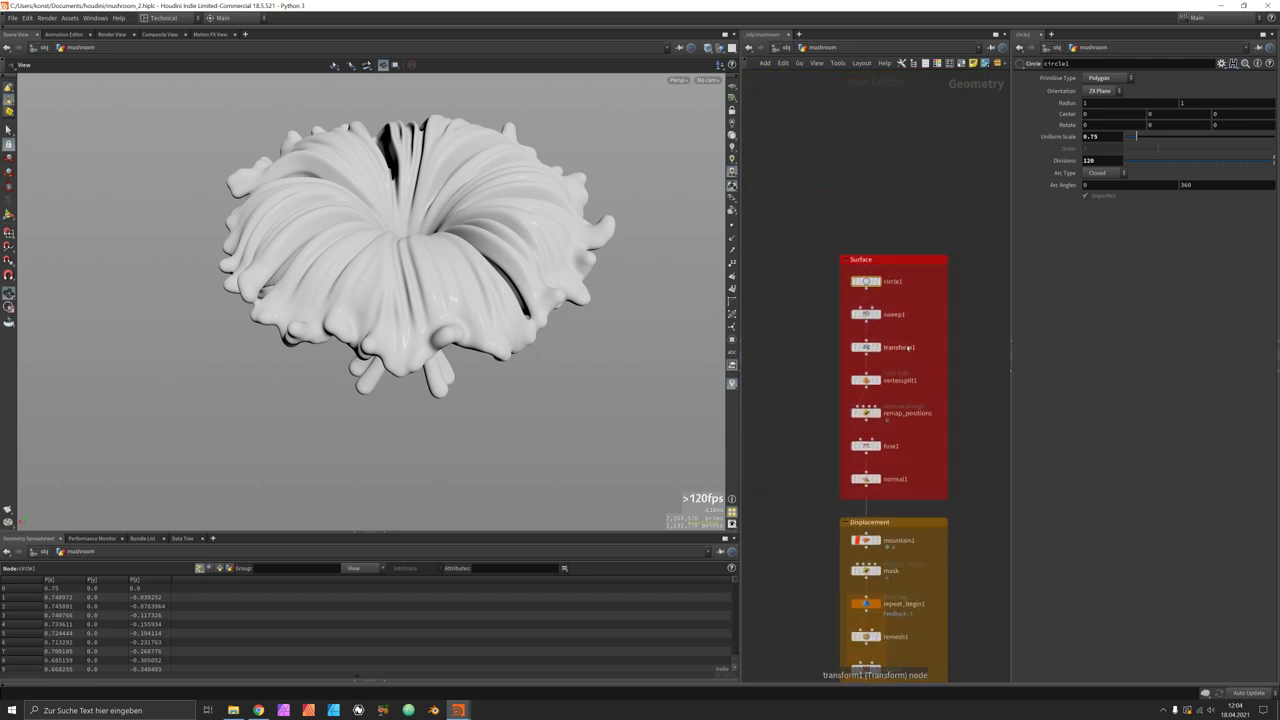
pyautogui.click(866, 314)
pyautogui.moveTo(889, 491); pyautogui.dragTo(879, 181, button='middle')
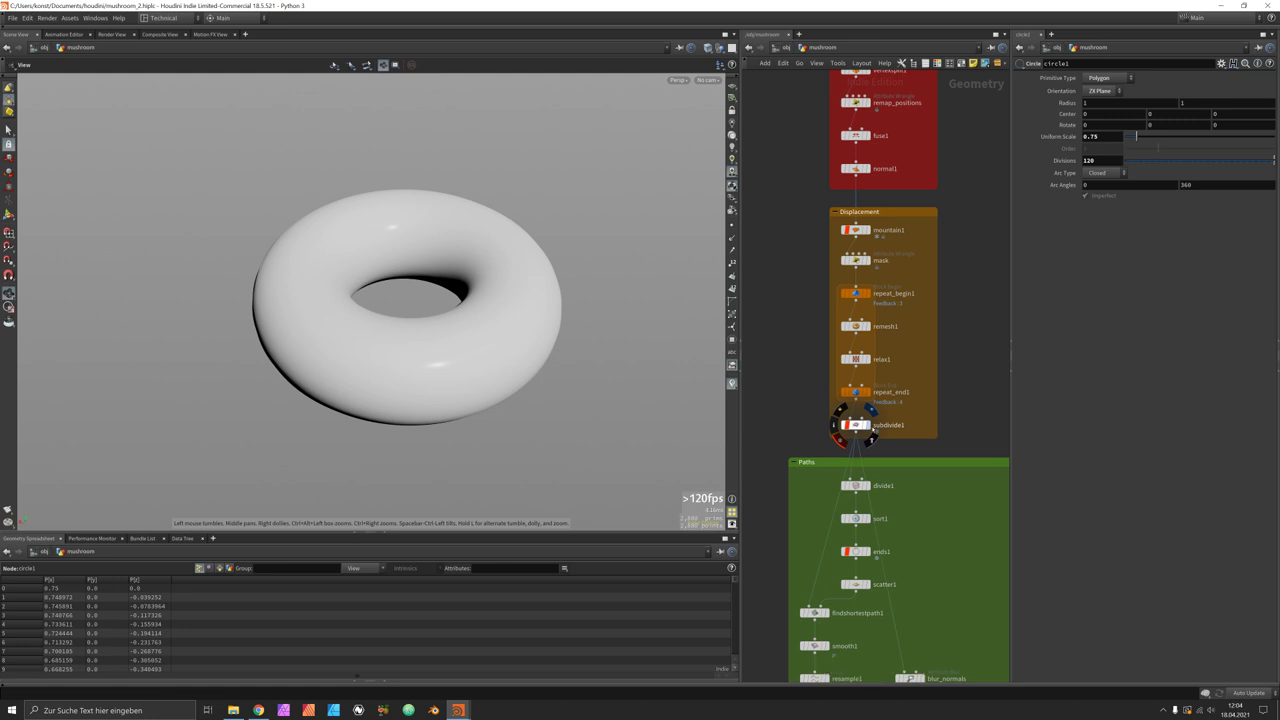
pyautogui.click(866, 425)
pyautogui.moveTo(850, 580); pyautogui.dragTo(834, 302, button='middle')
pyautogui.click(840, 443)
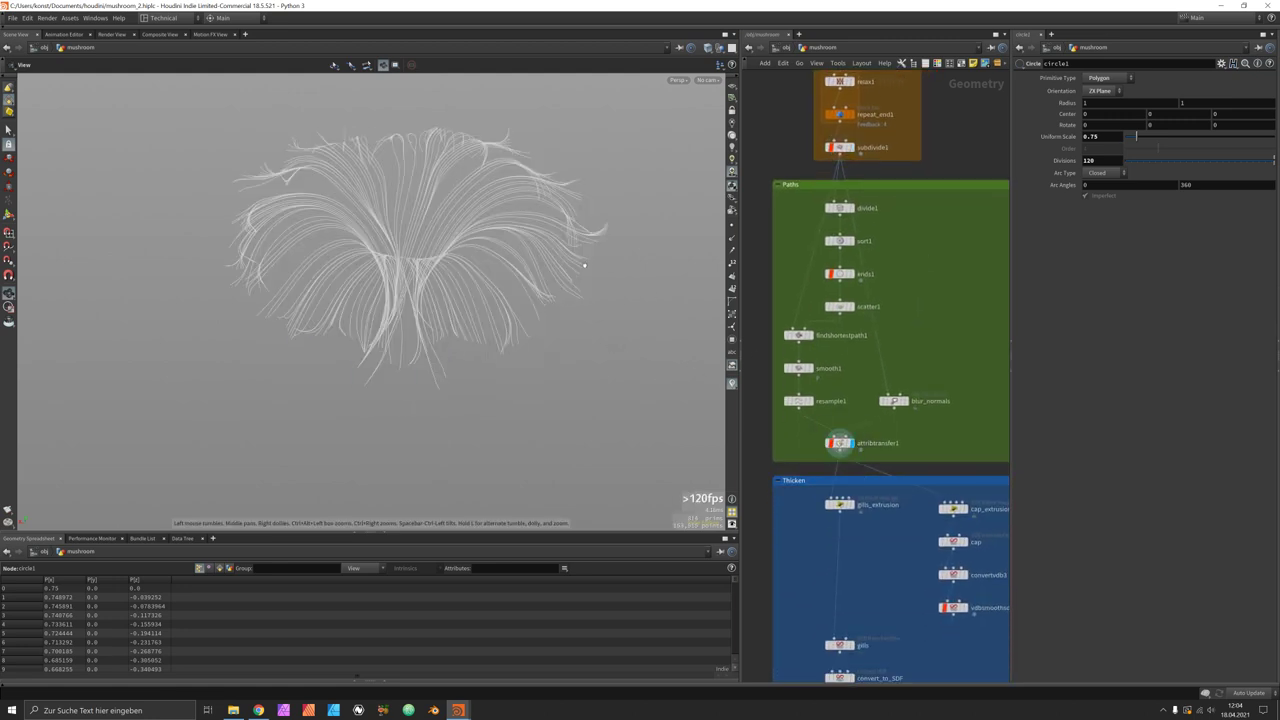
pyautogui.moveTo(436, 262); pyautogui.dragTo(500, 235)
# Step: Examine the Thicken stage by displaying vdbsmoothsdf2, vdbsmoothsdf1 and normal2, and view the final mesh under different viewport lighting
pyautogui.moveTo(910, 600); pyautogui.dragTo(905, 368, button='middle')
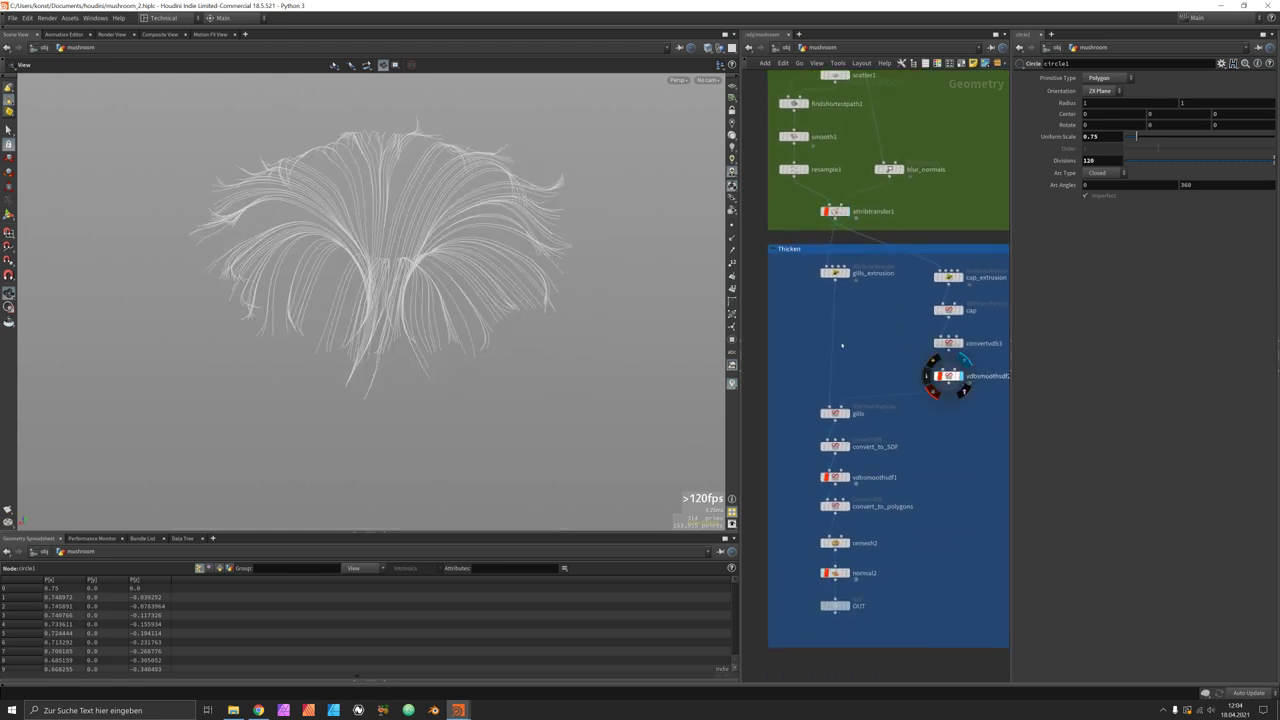
pyautogui.click(963, 360)
pyautogui.moveTo(500, 297); pyautogui.dragTo(432, 328)
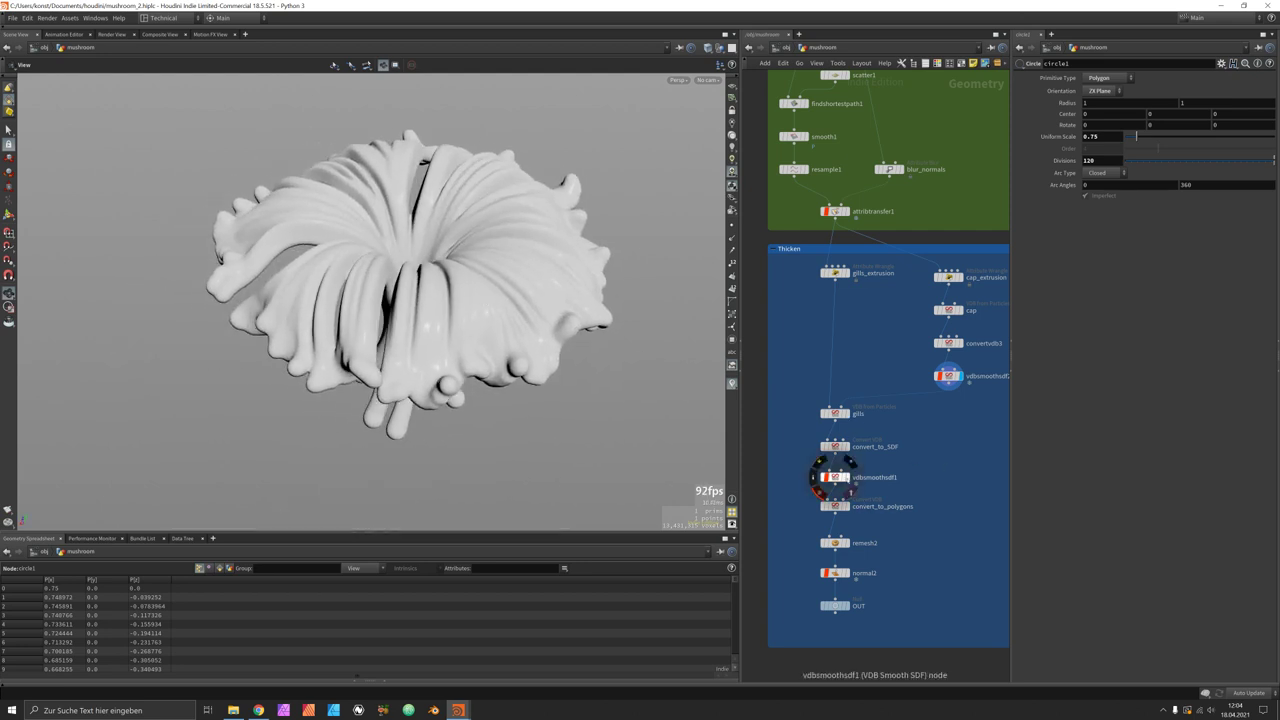
pyautogui.click(852, 478)
pyautogui.moveTo(400, 400); pyautogui.dragTo(563, 253)
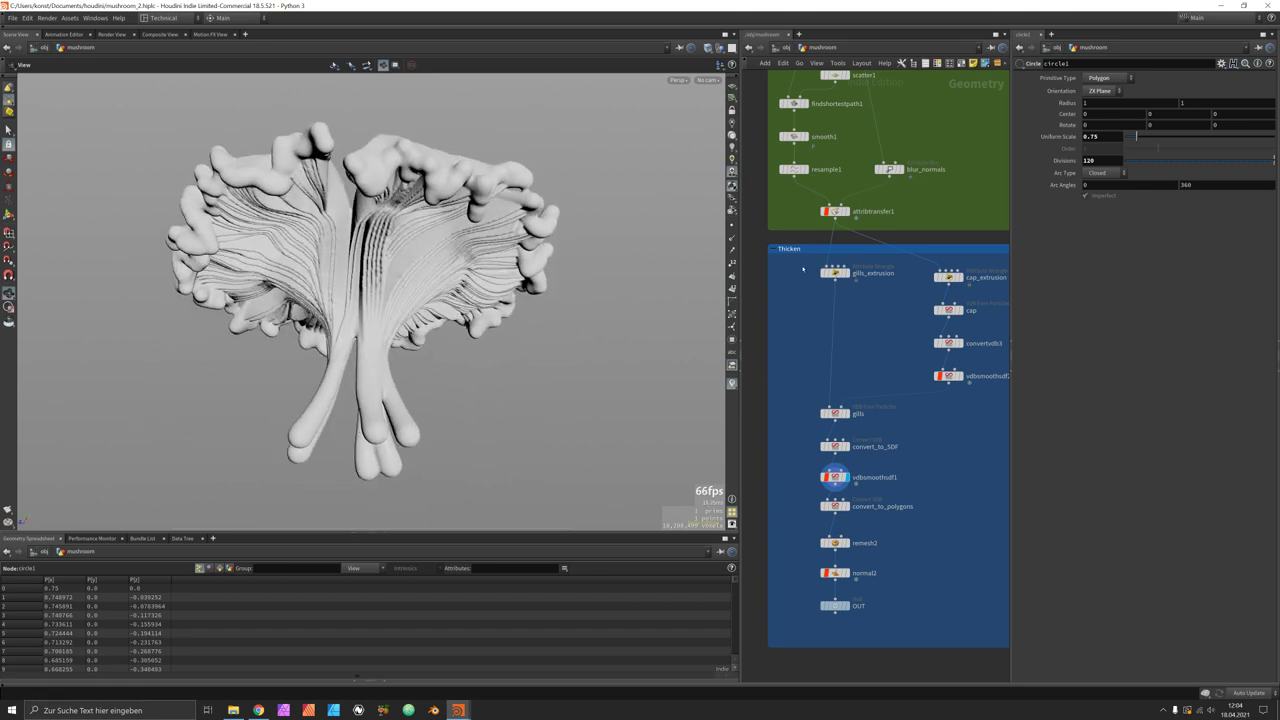
pyautogui.moveTo(835, 573)
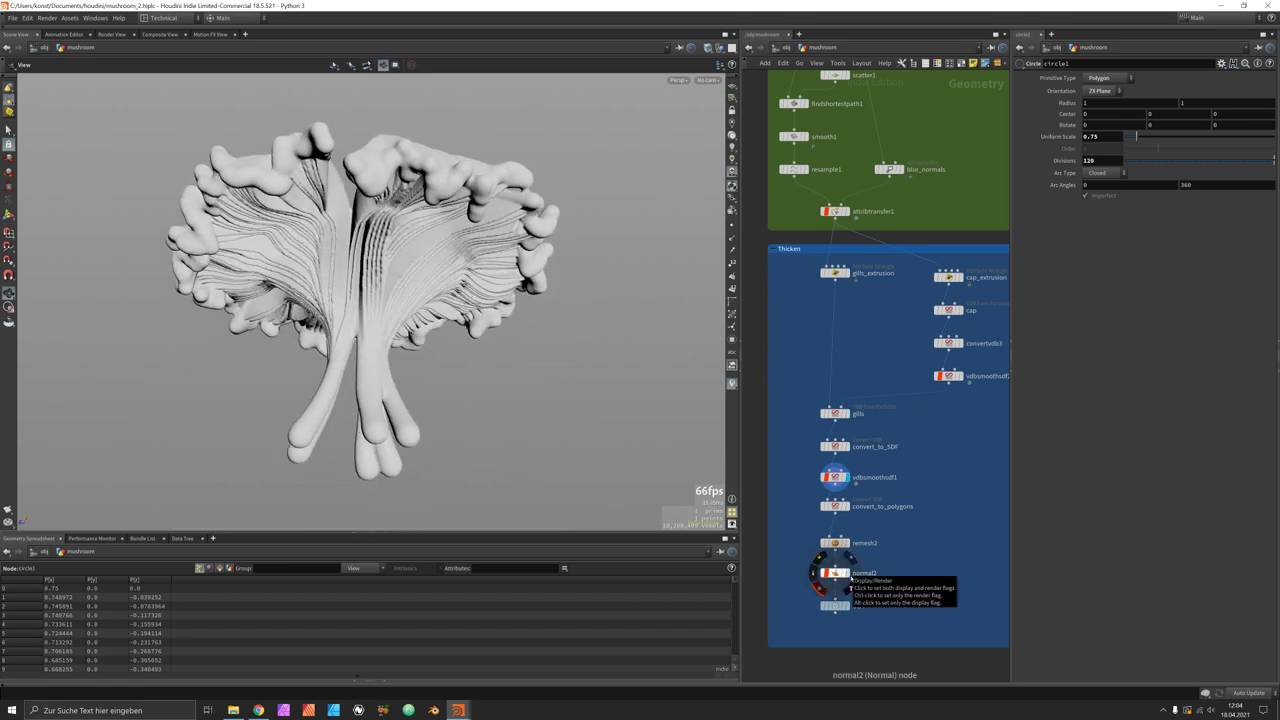
pyautogui.moveTo(437, 286); pyautogui.dragTo(501, 308)
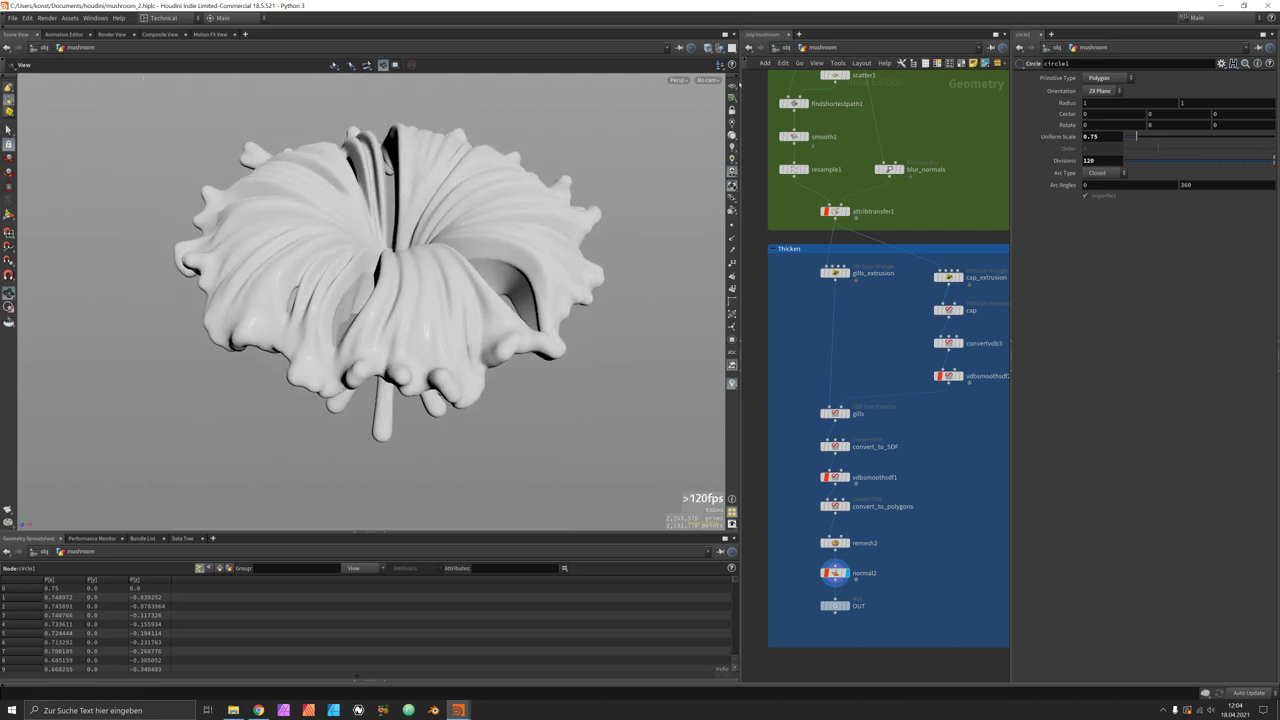
pyautogui.click(731, 158)
pyautogui.click(748, 148)
pyautogui.moveTo(457, 255); pyautogui.dragTo(427, 337)
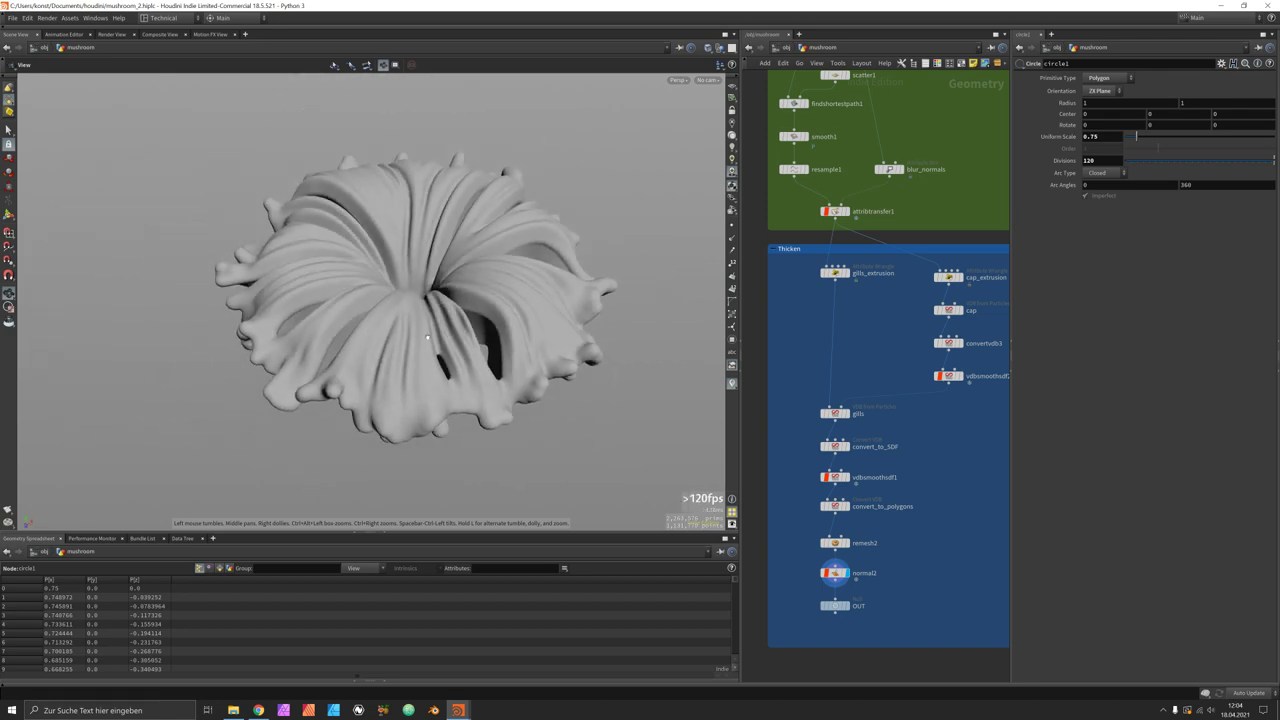
# Step: View the "Houdini - Procedural Mushroom" product on the Gumroad page in the browser, and switch back to an empty Houdini scene
pyautogui.hotkey('alt', 'Tab')
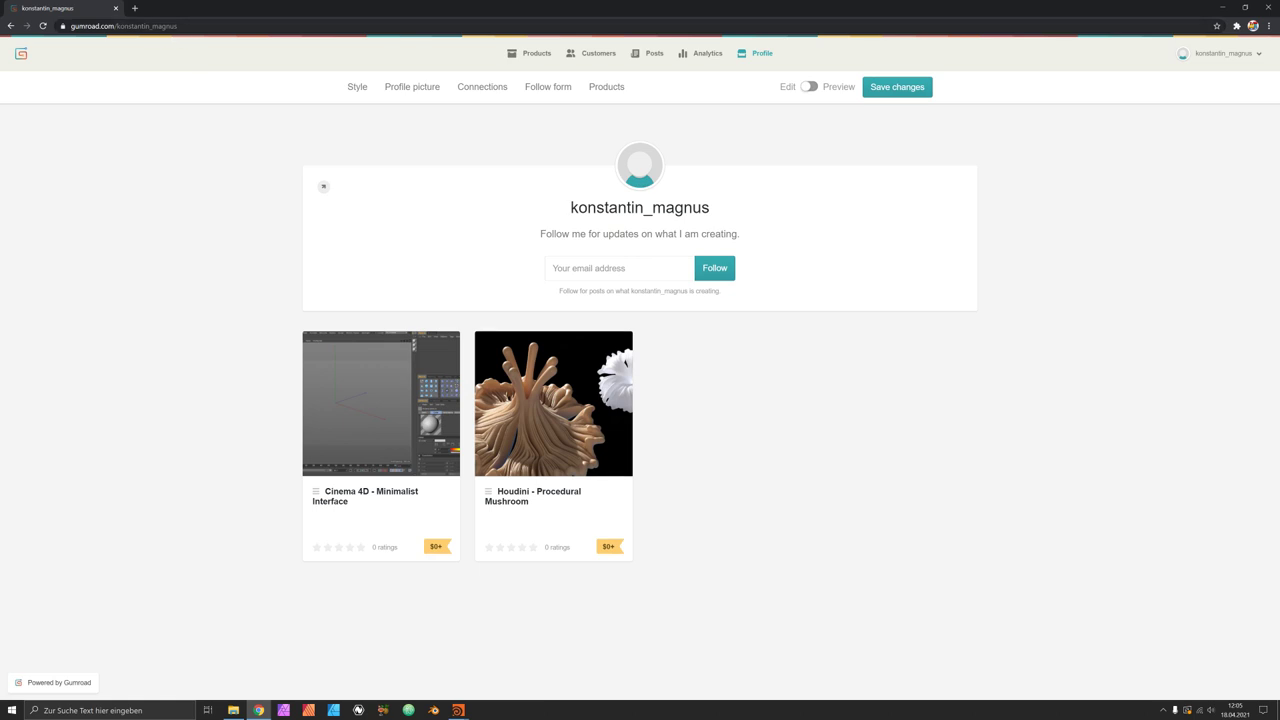
pyautogui.click(555, 420)
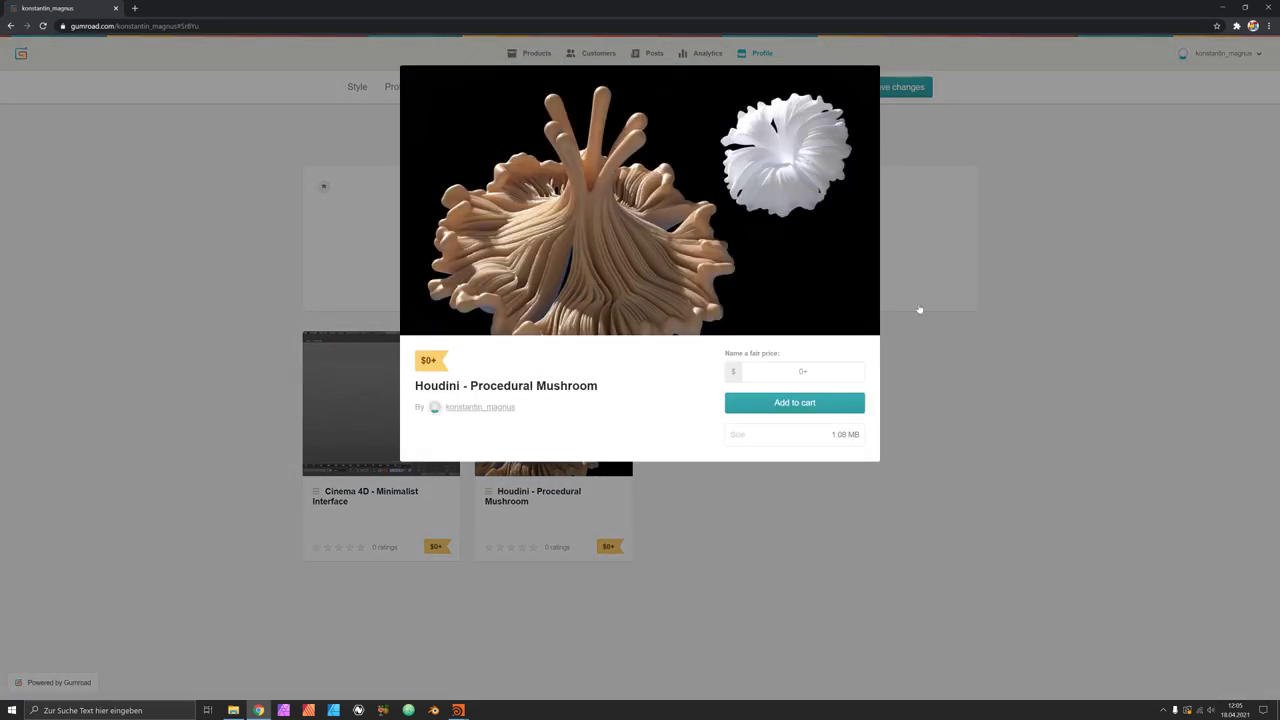
pyautogui.click(982, 370)
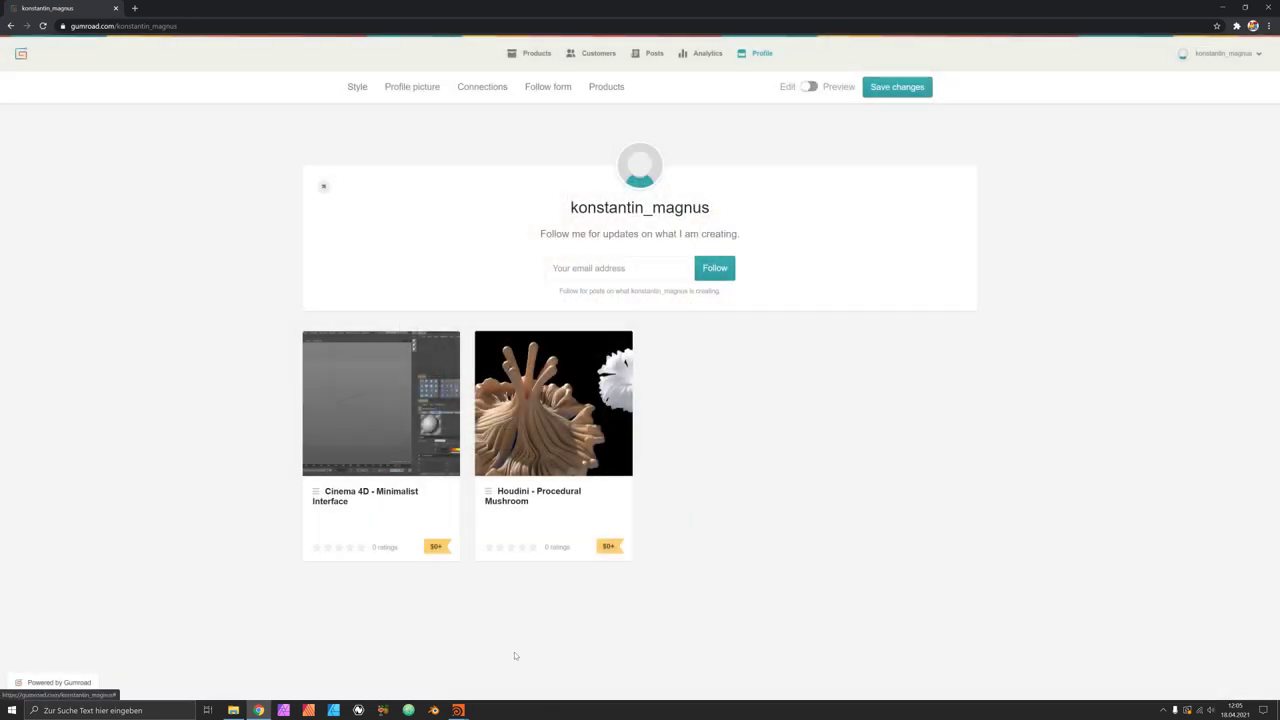
pyautogui.moveTo(458, 710)
pyautogui.click(490, 668)
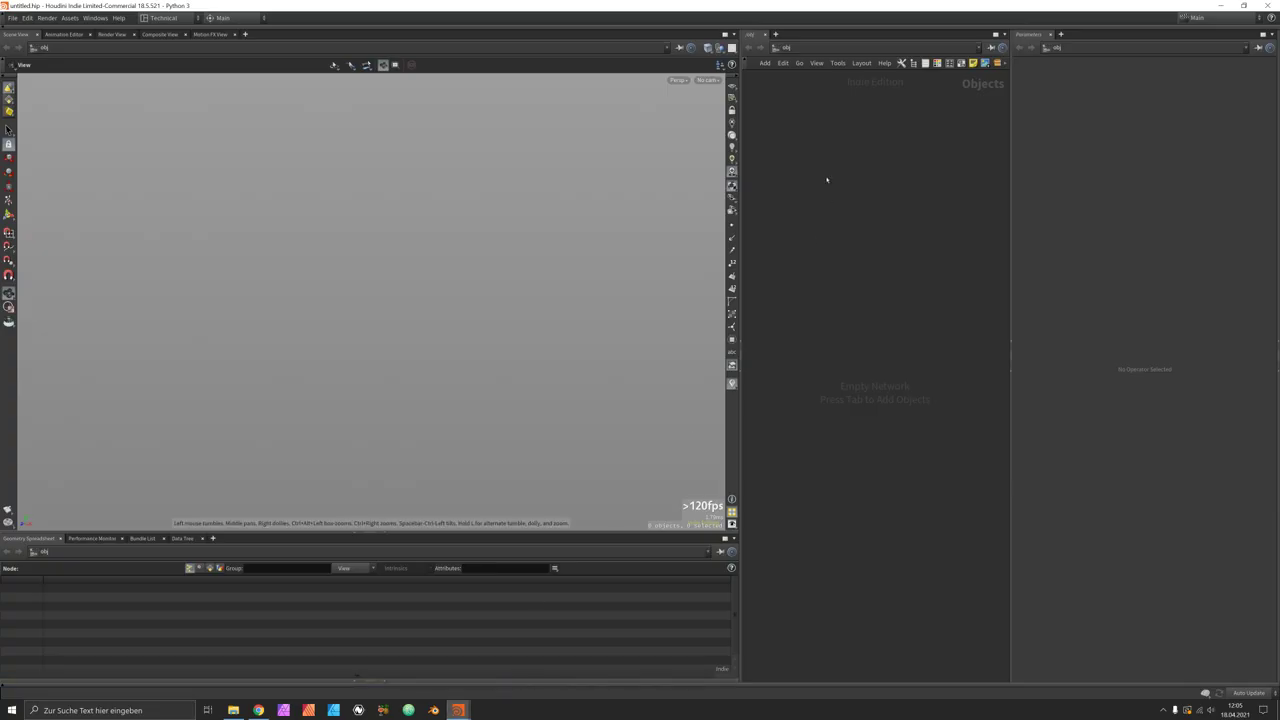
# Step: Create a Geometry object named "mushroom" and enter its network
pyautogui.press('Tab')
pyautogui.write('geo')
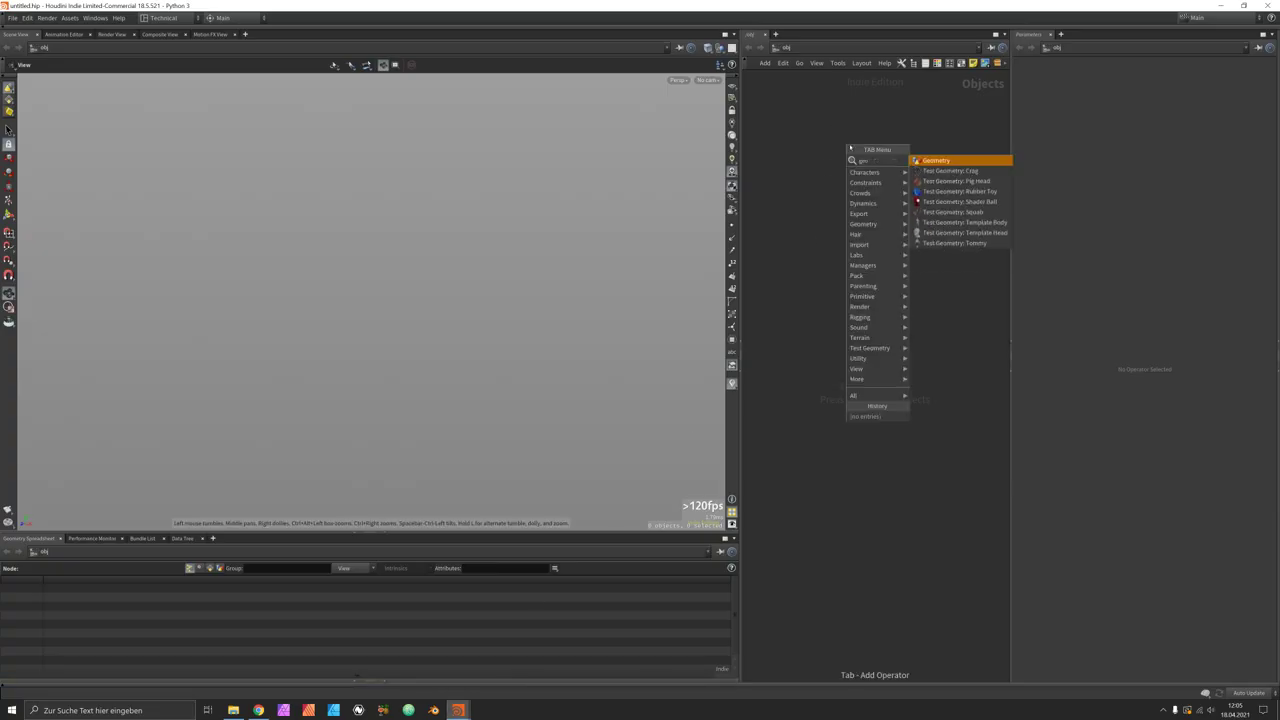
pyautogui.press('Return')
pyautogui.click(848, 143)
pyautogui.doubleClick(881, 149)
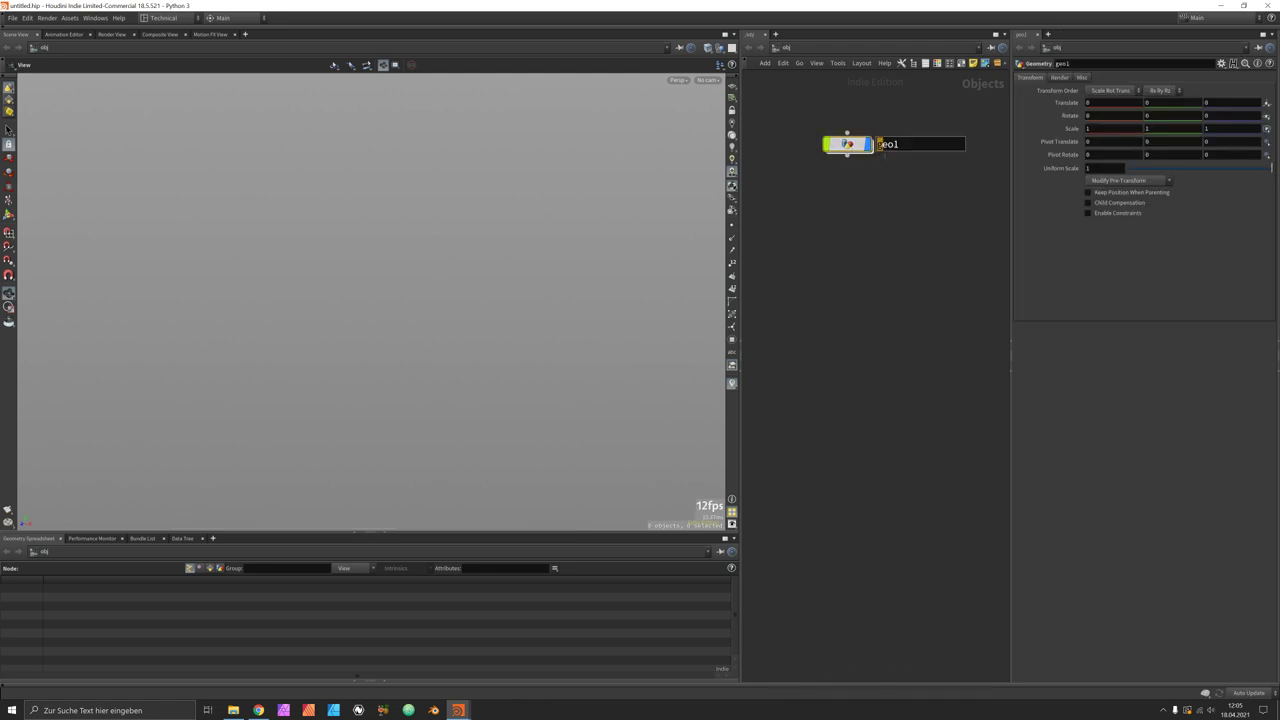
pyautogui.write('mushroom')
pyautogui.press('Return')
pyautogui.press('i')
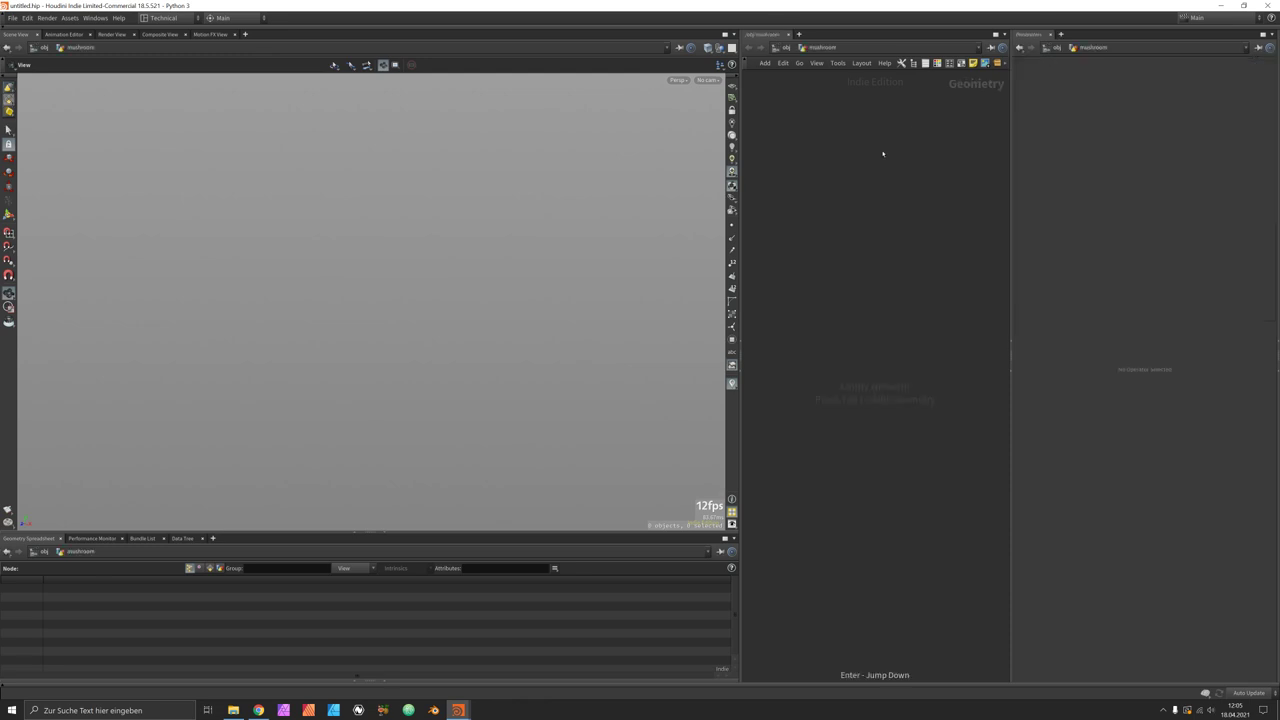
# Step: Add a Circle node near the upper part of the mushroom network
pyautogui.press('Tab')
pyautogui.write('circle')
pyautogui.press('Return')
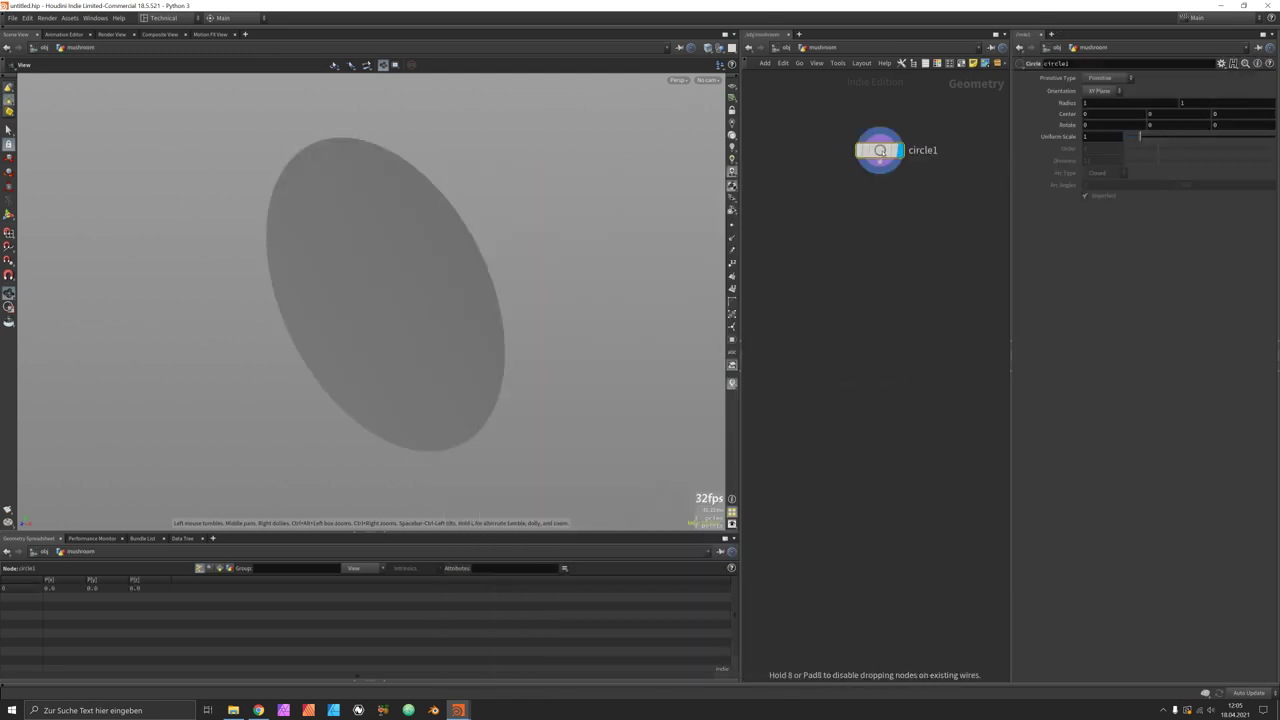
pyautogui.click(880, 150)
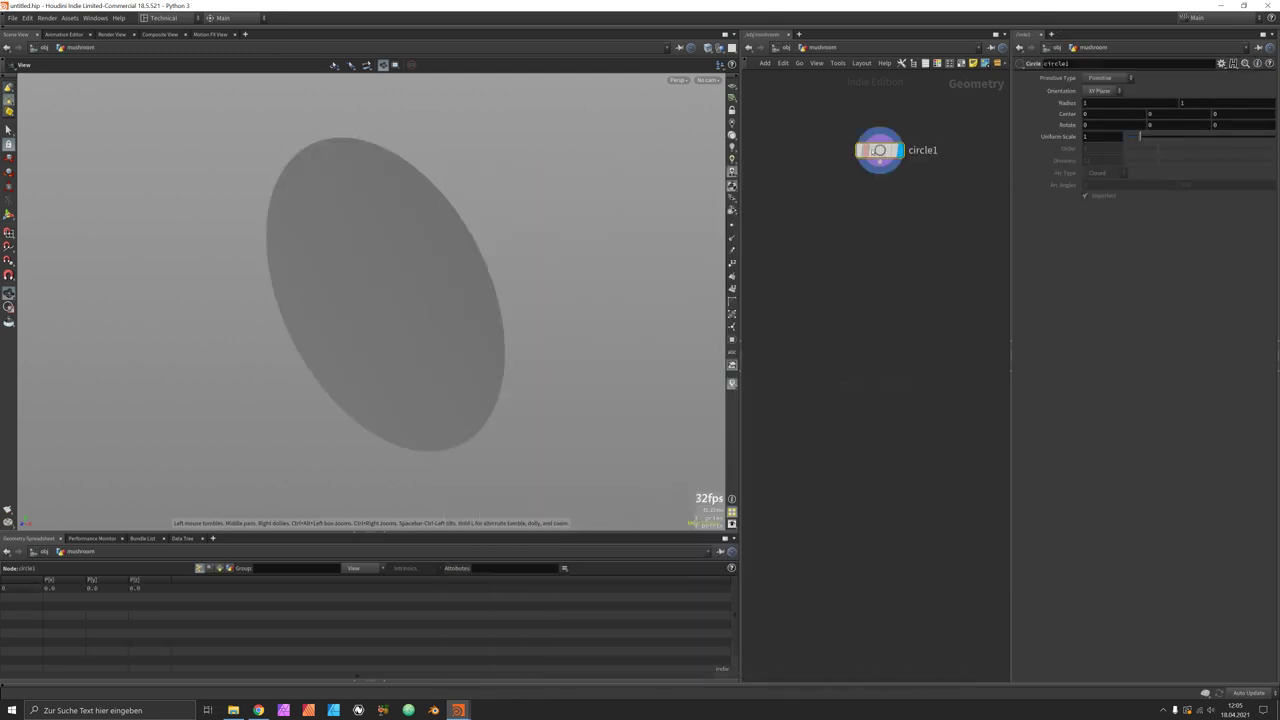
# Step: Set the circle to the Polygon primitive type, ZX Plane orientation and 120 divisions
pyautogui.click(1126, 80)
pyautogui.click(1100, 98)
pyautogui.click(1100, 90)
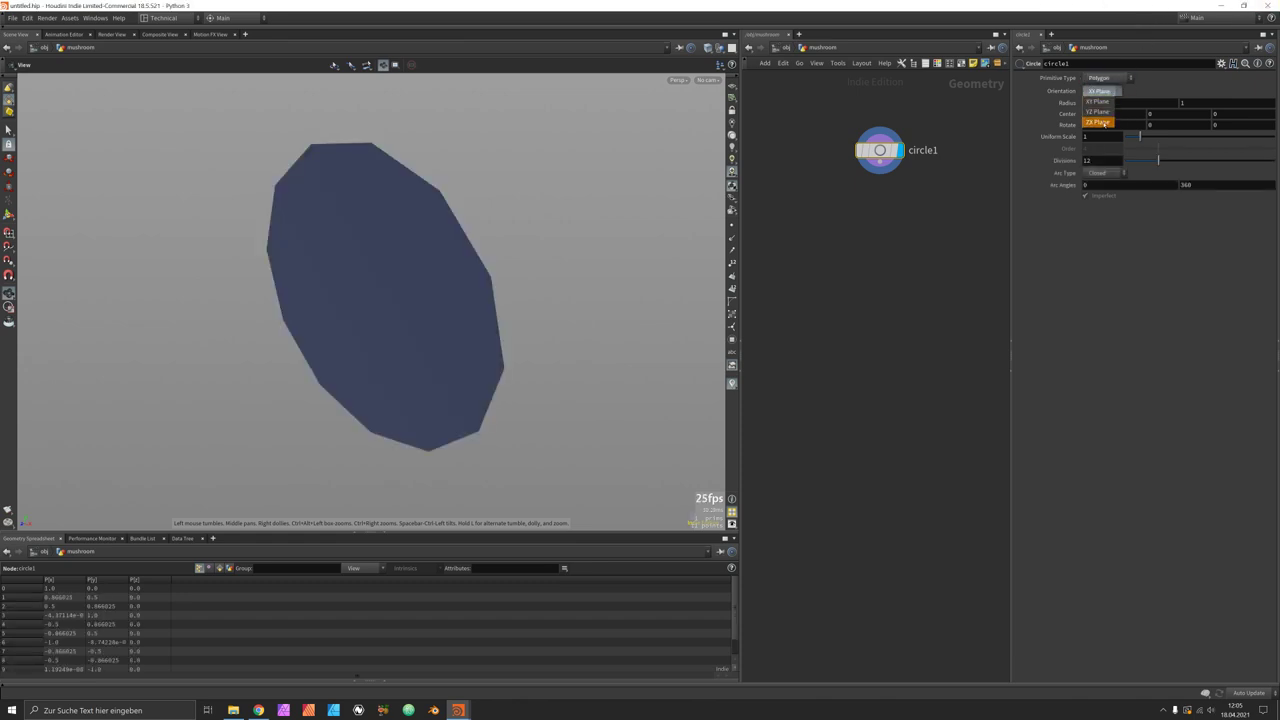
pyautogui.click(1100, 122)
pyautogui.doubleClick(1102, 161)
pyautogui.write('120')
pyautogui.press('Return')
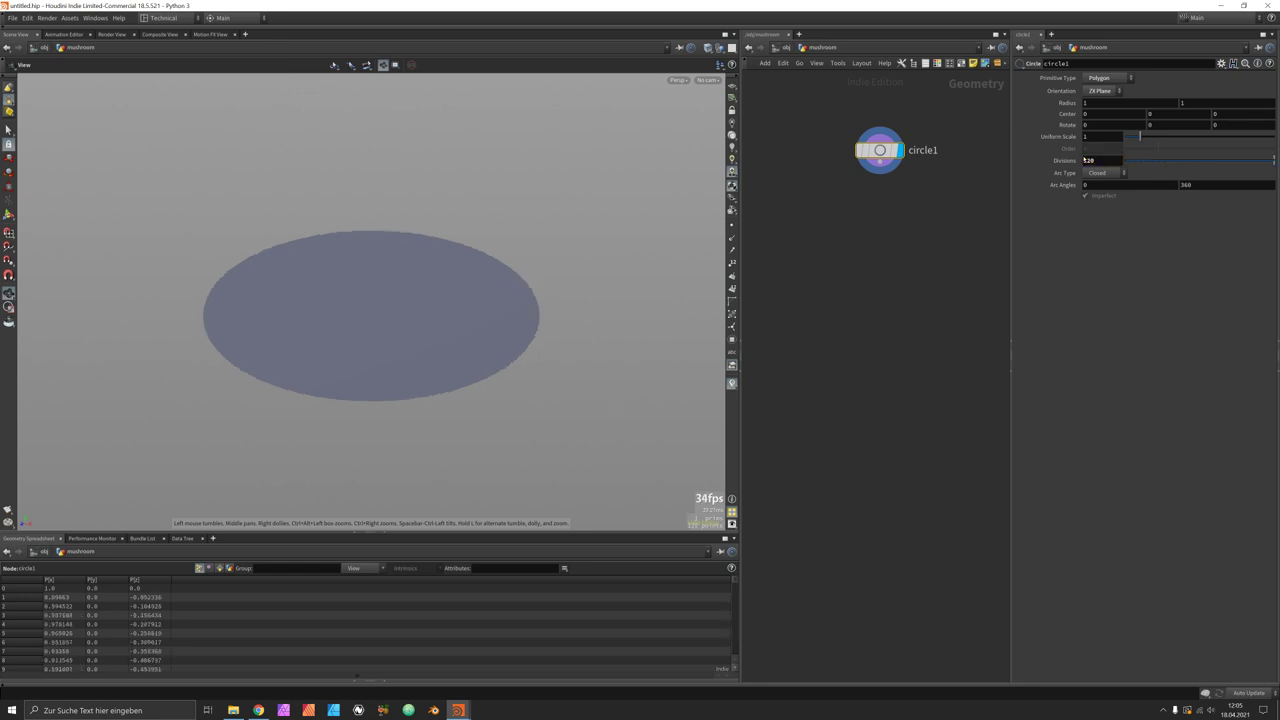
# Step: Display the circle's points in the viewport and set the shading mode to Smooth Wire Shaded
pyautogui.moveTo(437, 300); pyautogui.dragTo(526, 299)
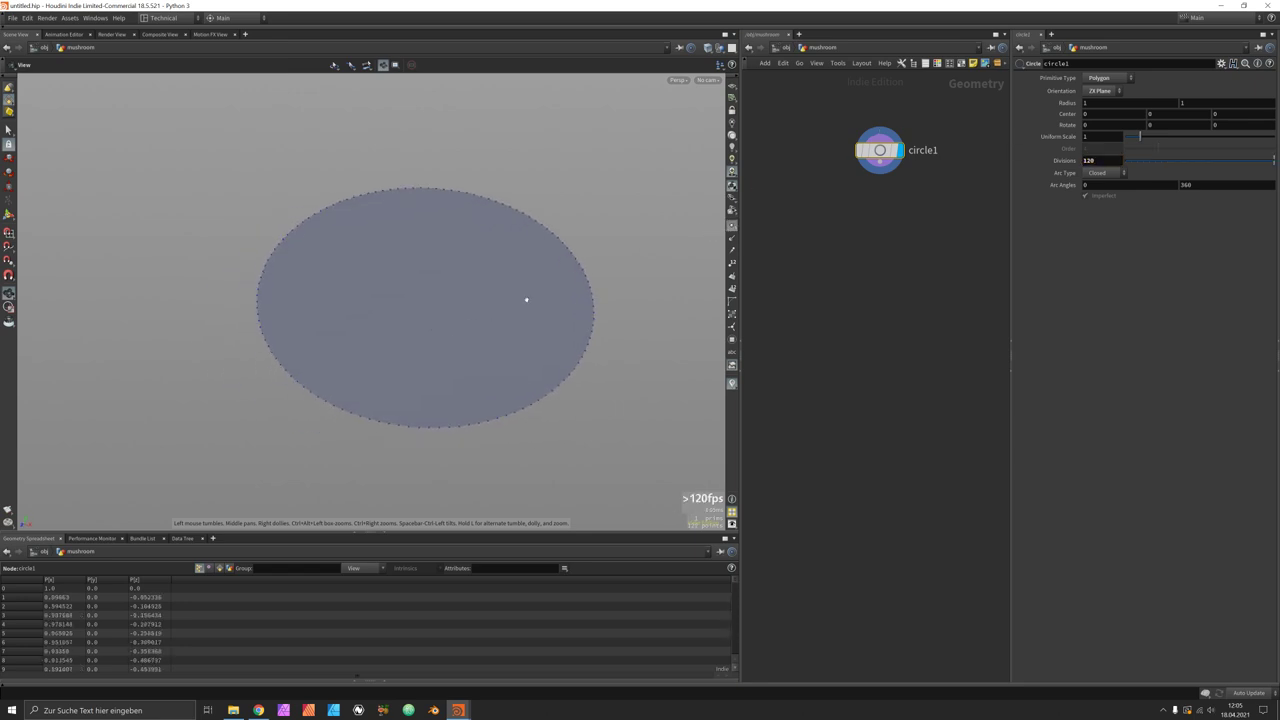
pyautogui.click(708, 47)
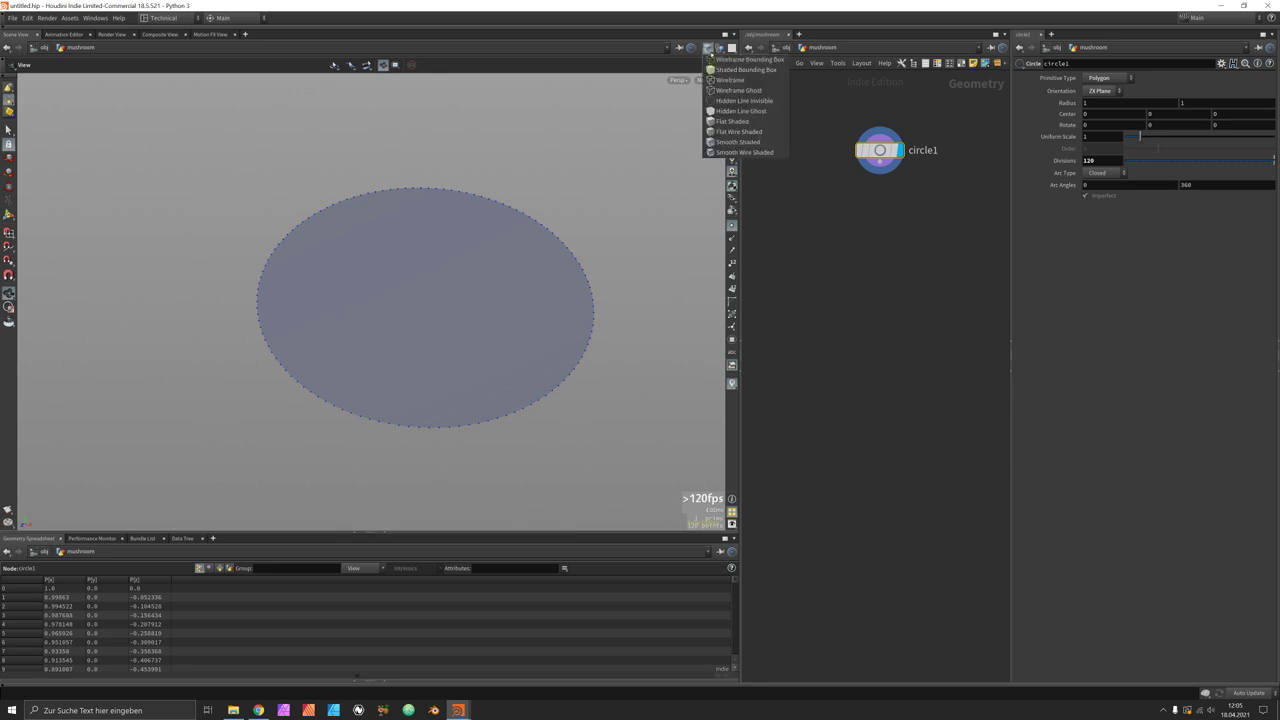
pyautogui.click(753, 153)
# Step: Add a Sweep node directly below the circle, using the circle as its backbone curve
pyautogui.press('Tab')
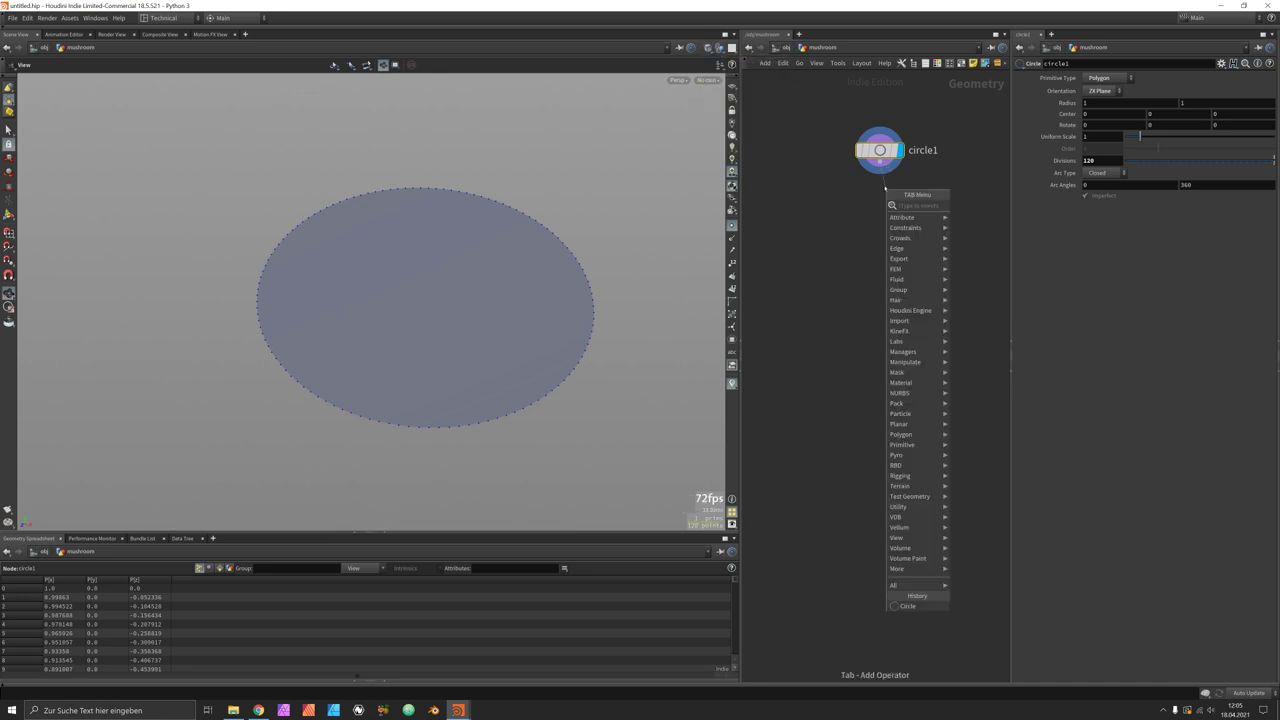
pyautogui.write('sweep')
pyautogui.press('Return')
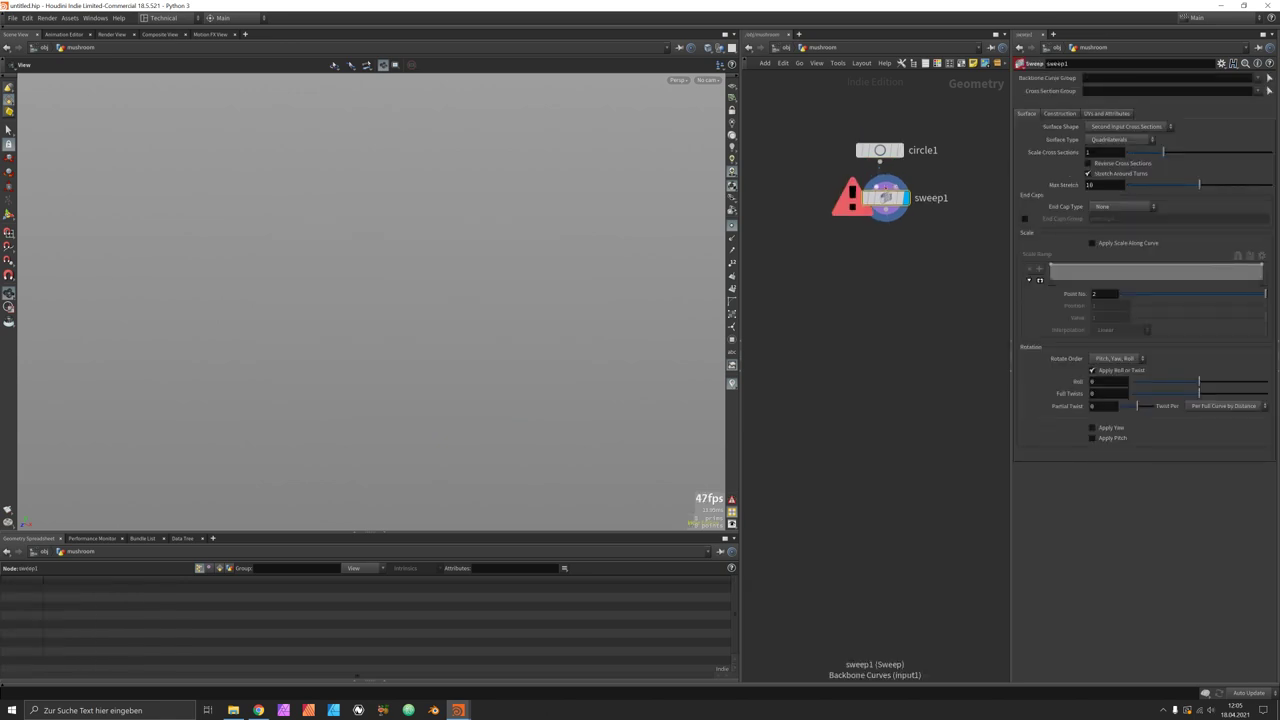
pyautogui.moveTo(884, 198); pyautogui.dragTo(878, 203)
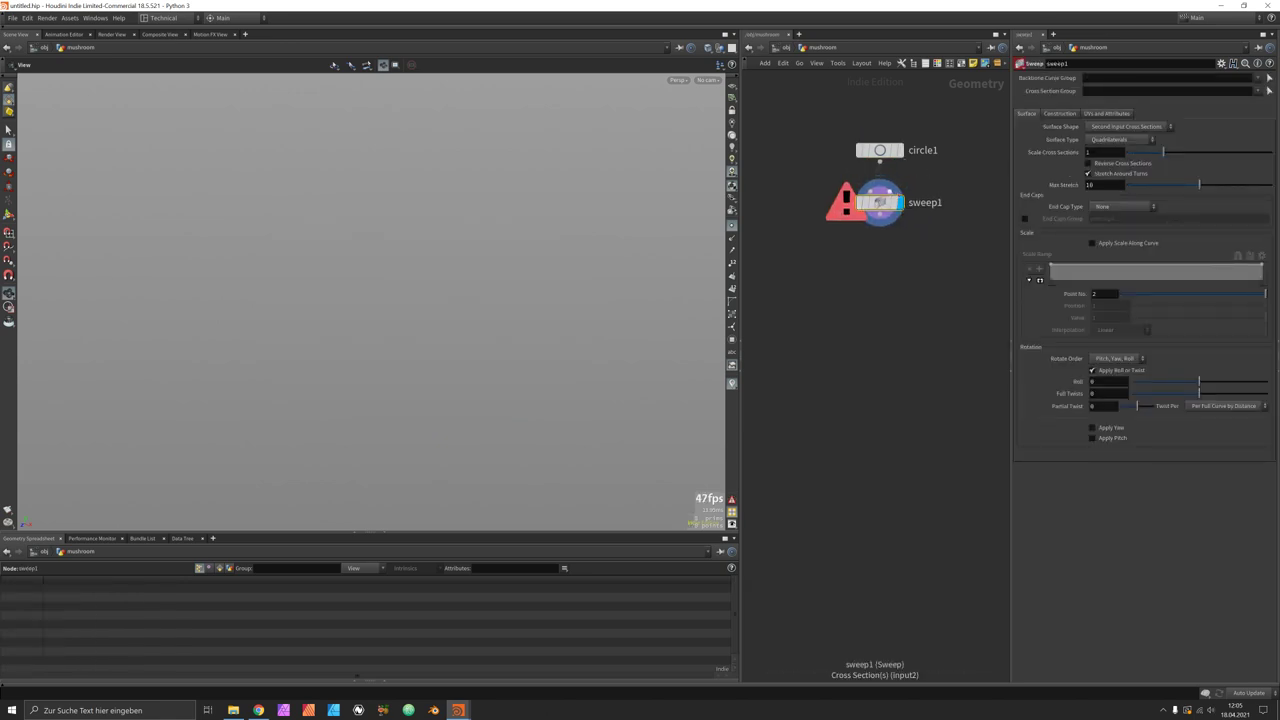
# Step: Set the sweep's surface shape to Round Tube with a radius of about 0.636 and 48 columns
pyautogui.click(1125, 127)
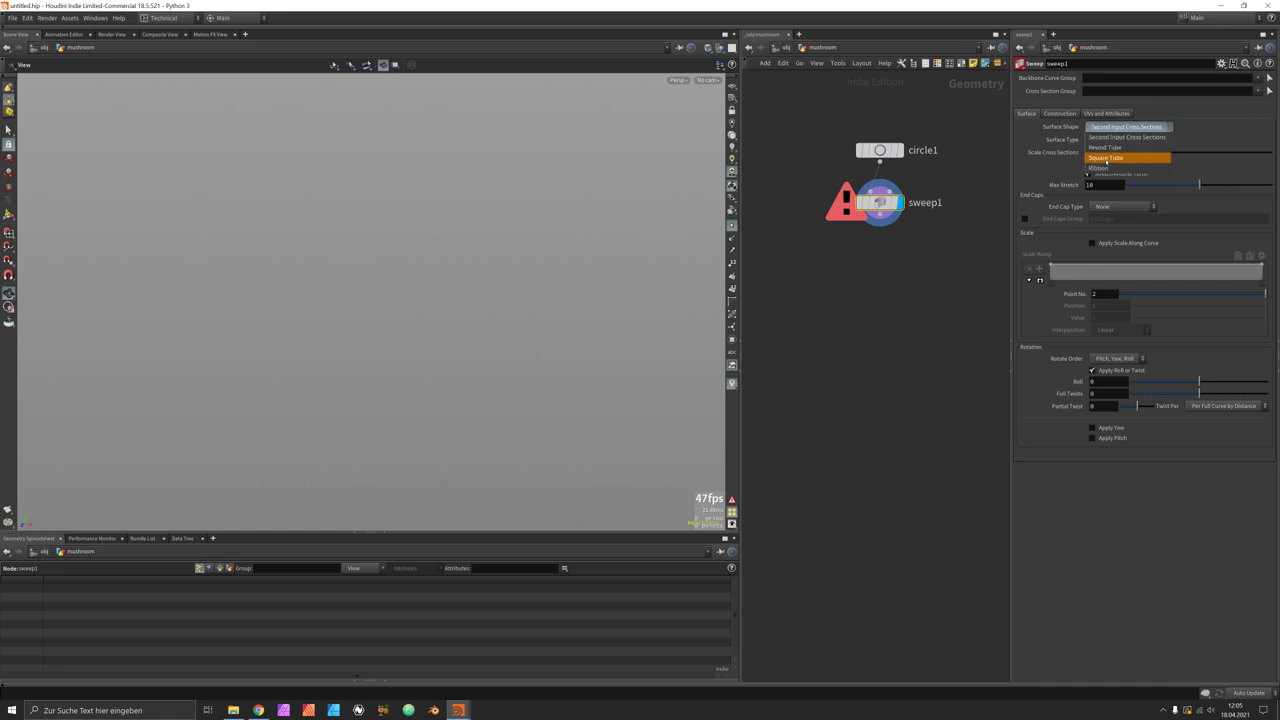
pyautogui.click(1105, 147)
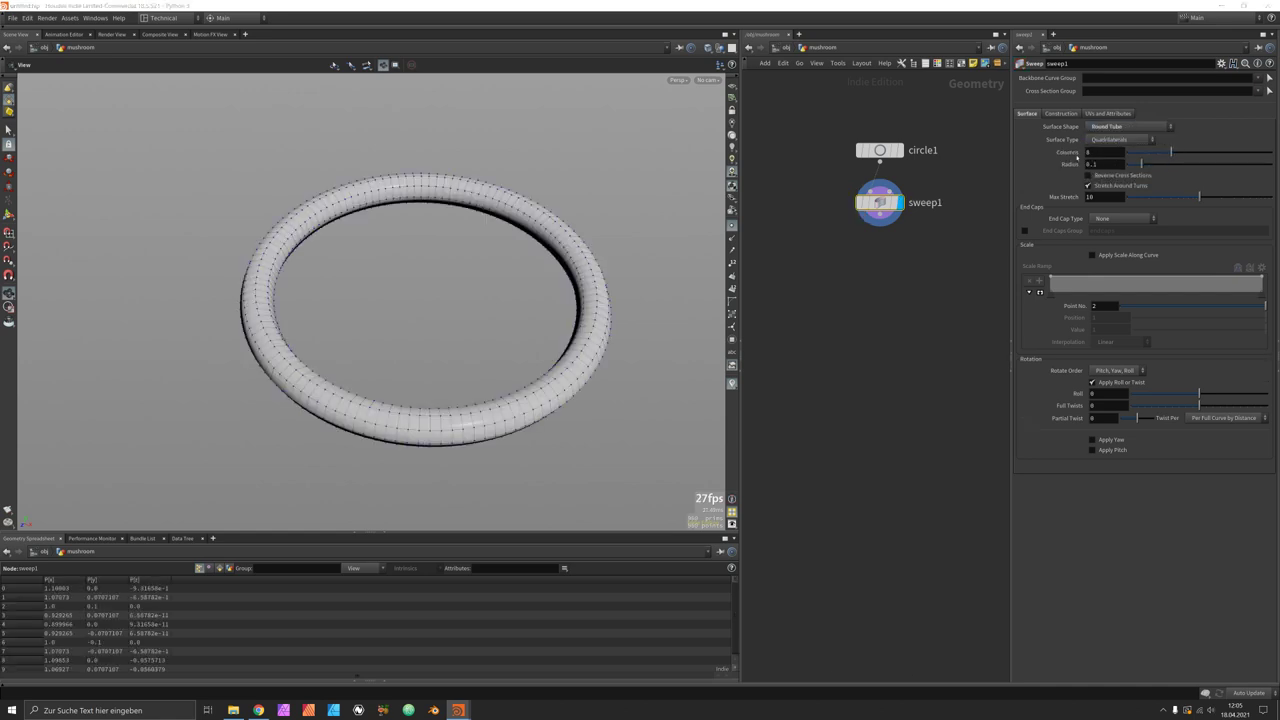
pyautogui.moveTo(1171, 152); pyautogui.dragTo(1220, 163)
pyautogui.doubleClick(1090, 152)
pyautogui.write('48')
pyautogui.press('Return')
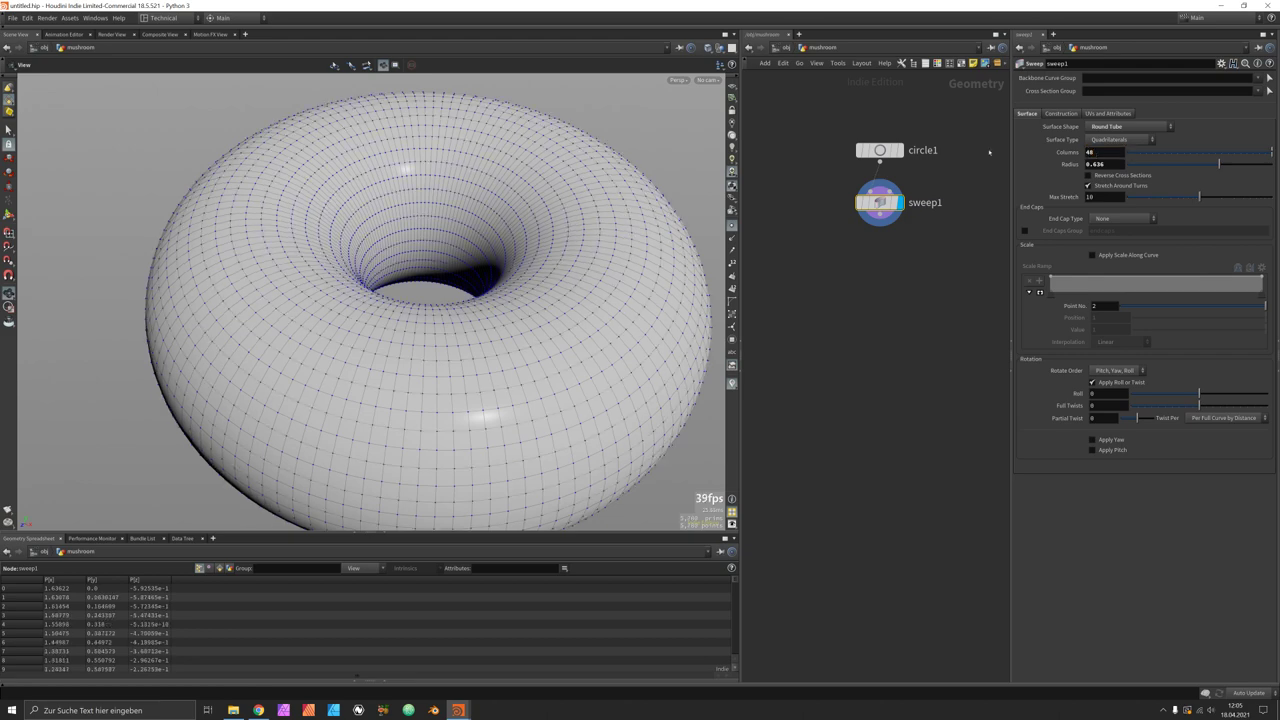
pyautogui.press('h')
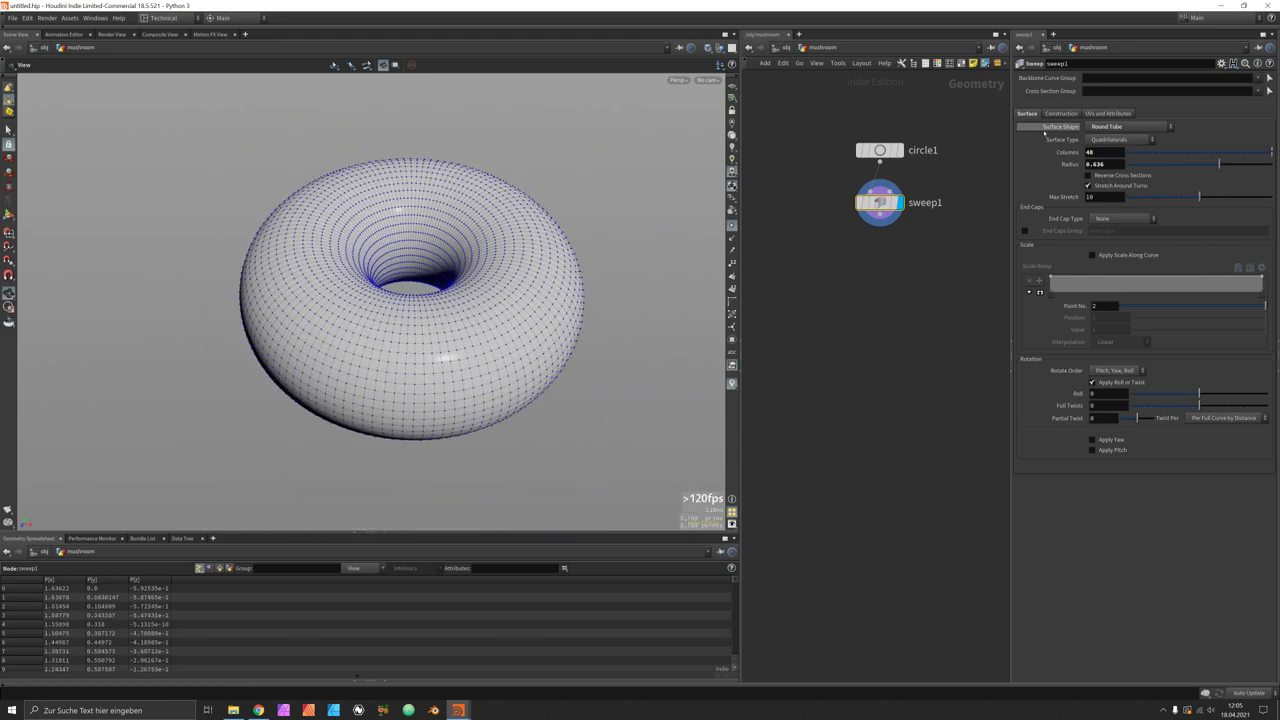
# Step: Enable Compute UVs, Override Any Existing UVs and Normalize Computed Vs on the sweep, checking the layout in the UV view
pyautogui.click(1108, 114)
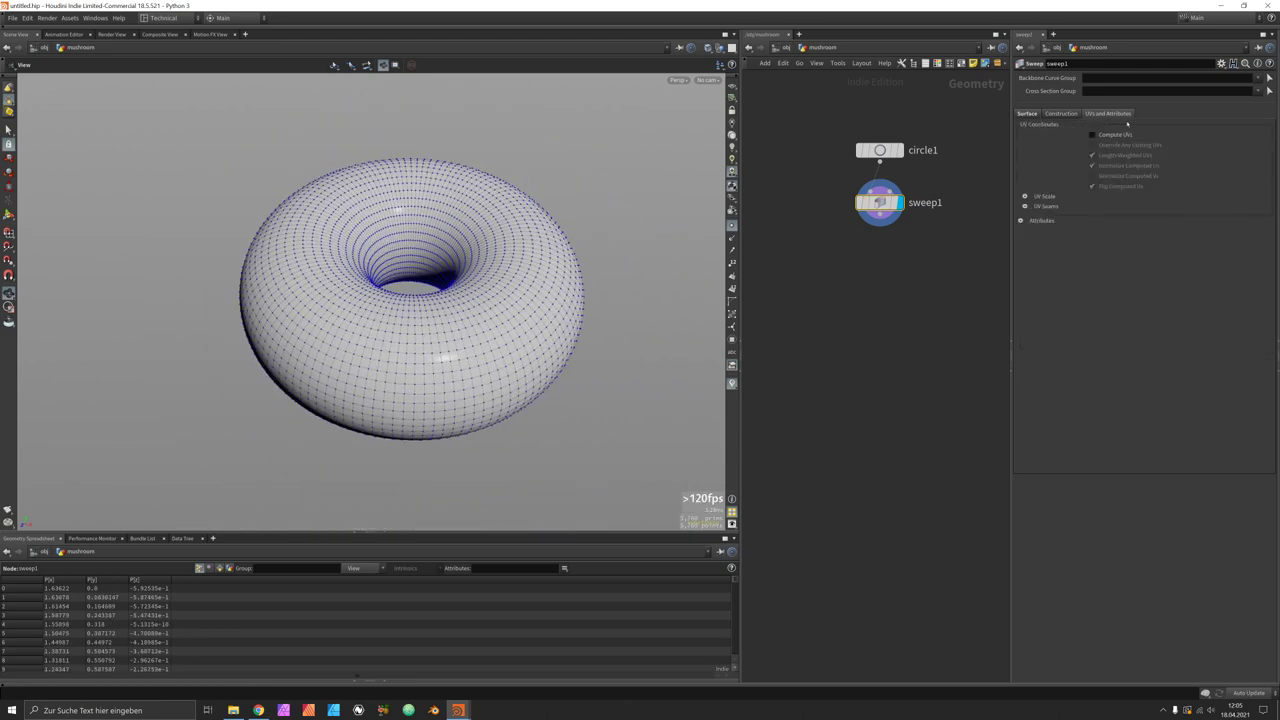
pyautogui.click(1092, 134)
pyautogui.click(1129, 147)
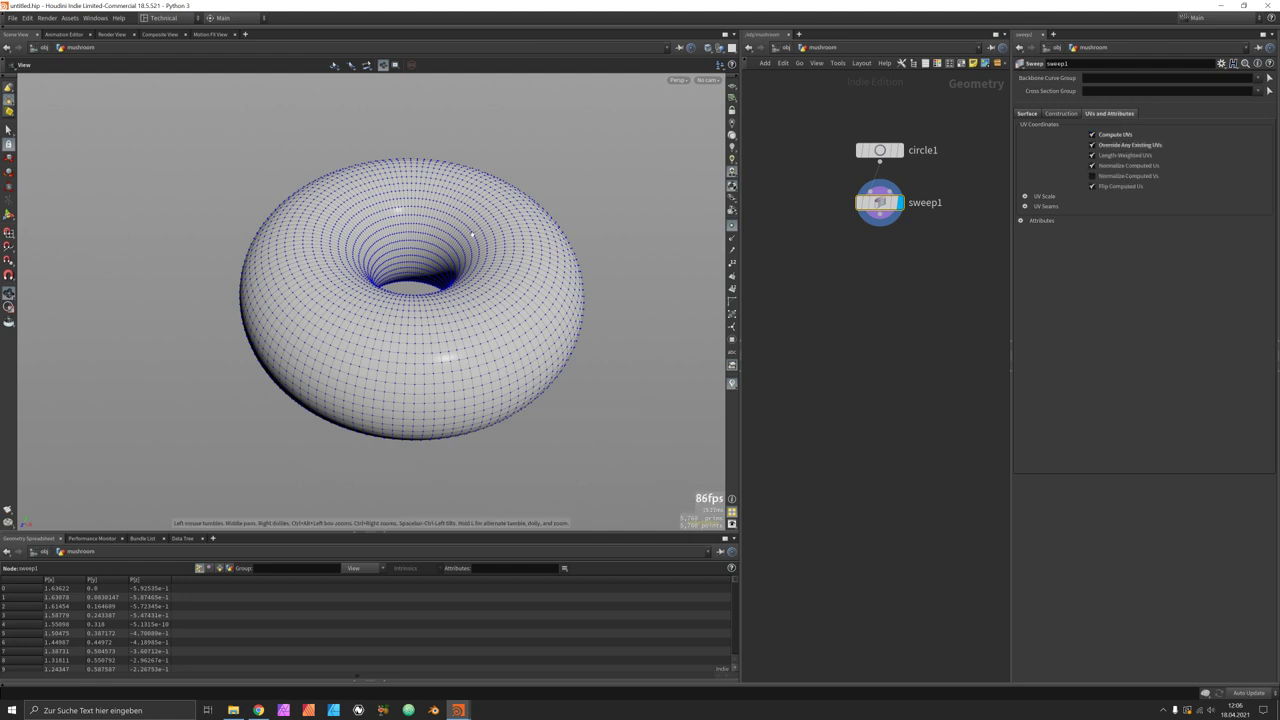
pyautogui.hotkey('space', '5')
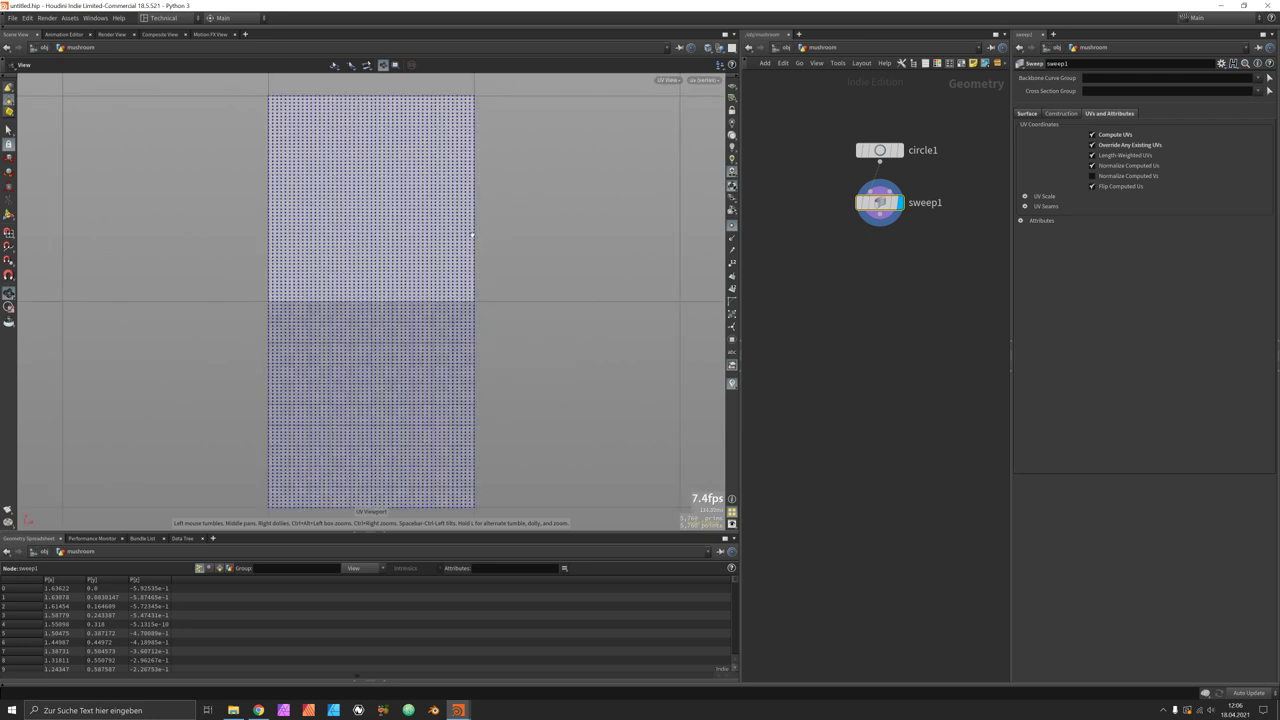
pyautogui.click(1120, 176)
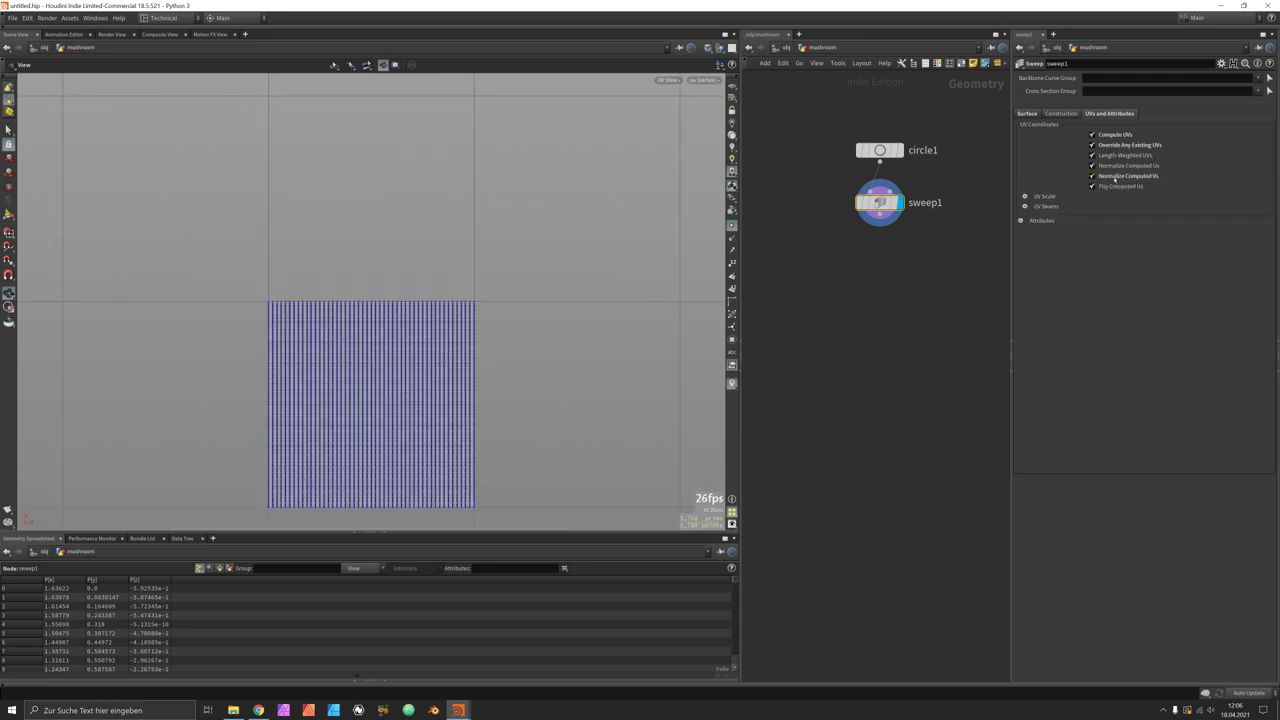
# Step: Return from the UV layout to the perspective view and add a Color node directly below the sweep, making it the displayed node
pyautogui.moveTo(384, 412); pyautogui.dragTo(406, 294, button='middle')
pyautogui.scroll(3, 523, 309)
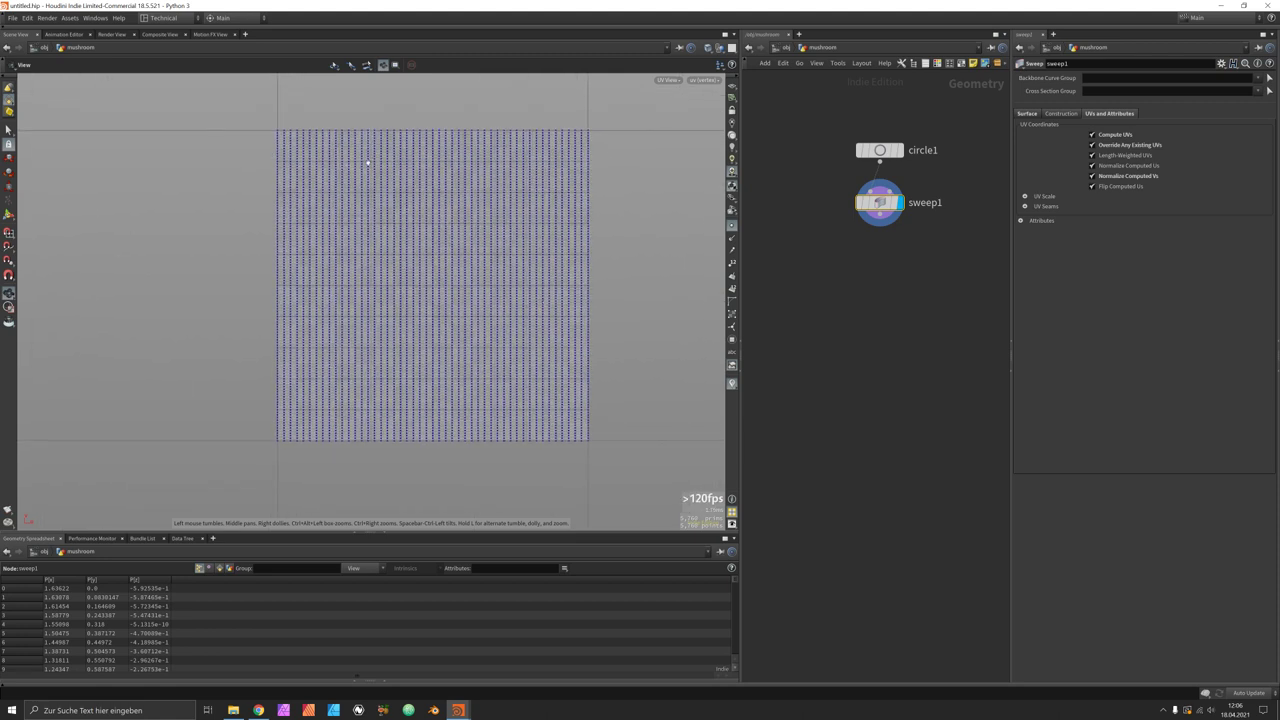
pyautogui.hotkey('space', '1')
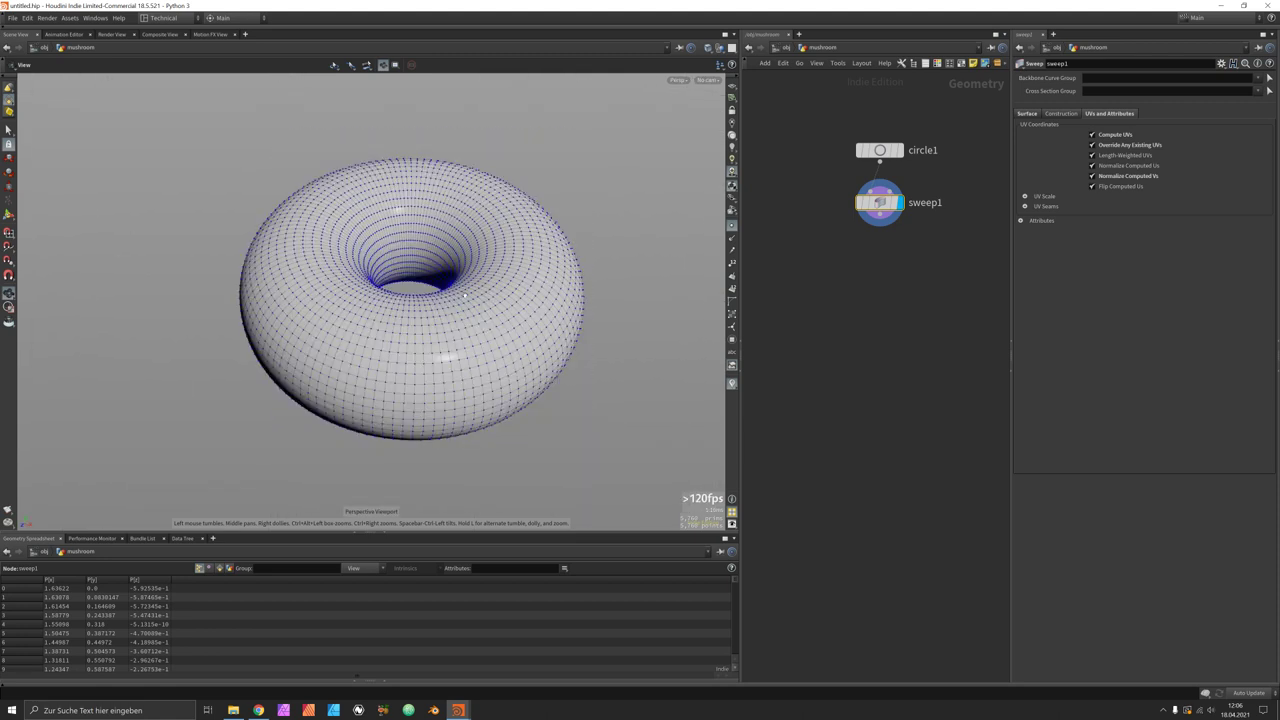
pyautogui.click(879, 216)
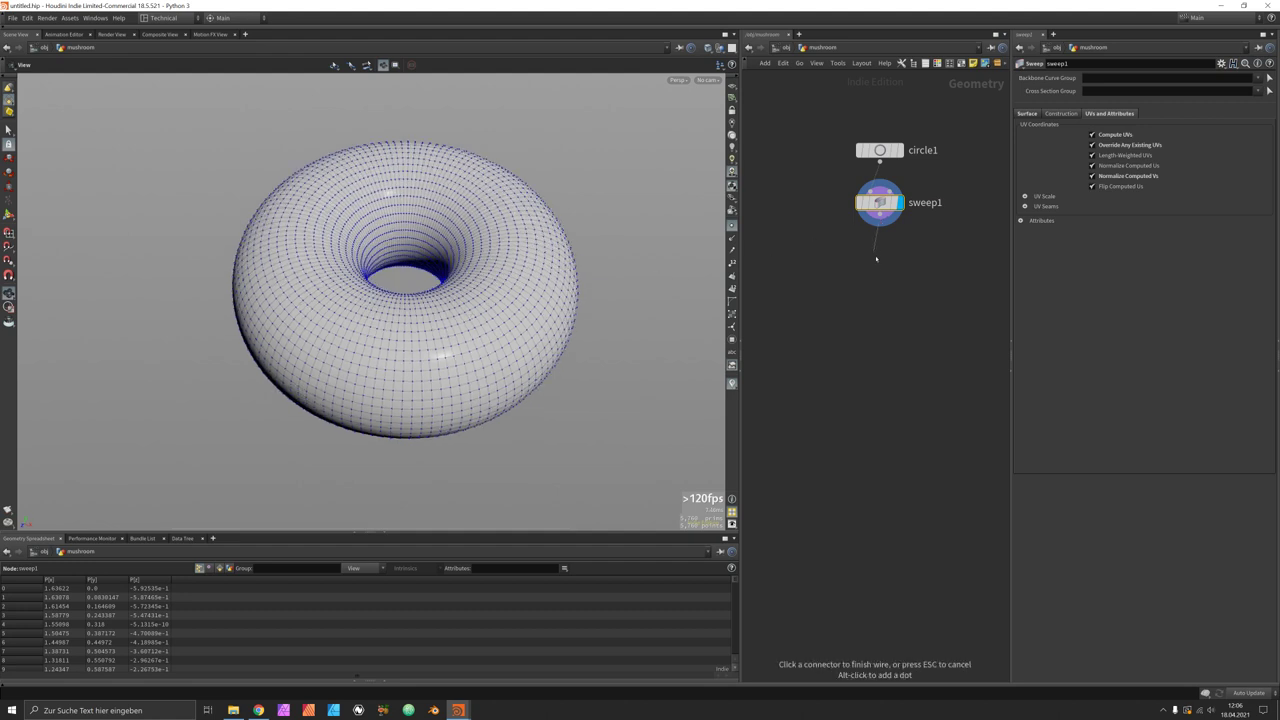
pyautogui.press('Tab')
pyautogui.write('colo')
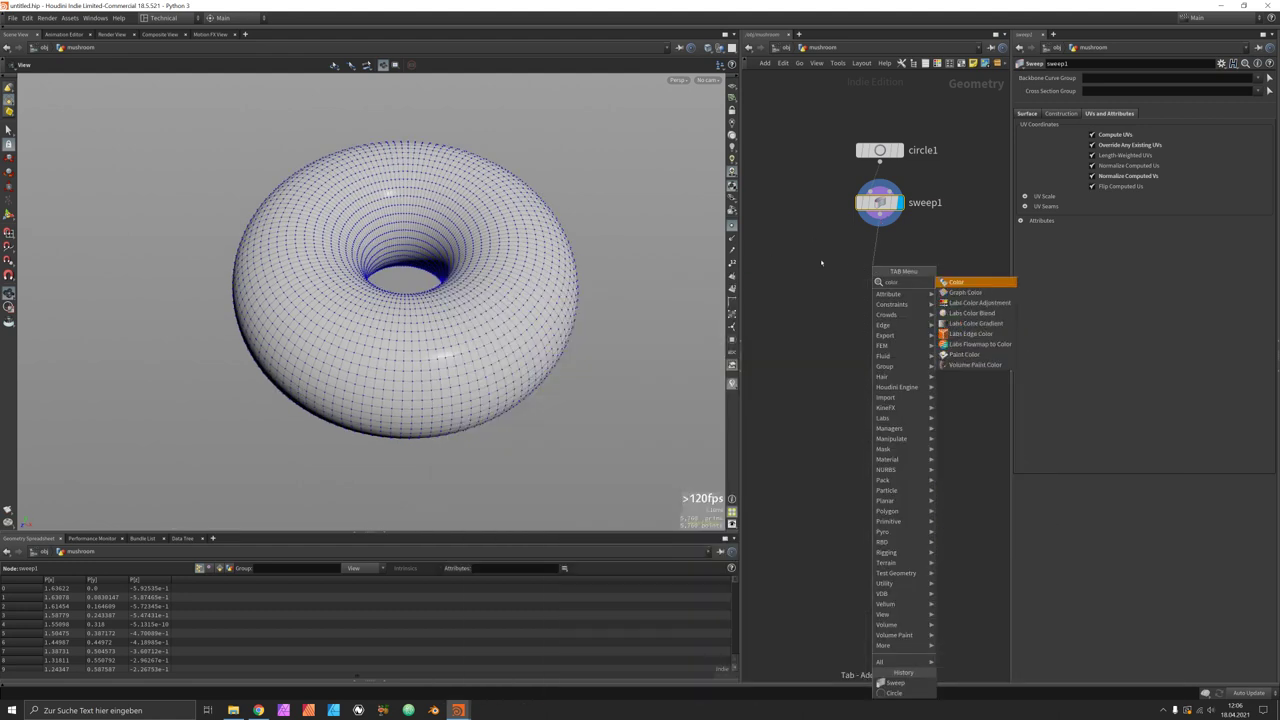
pyautogui.press('Return')
pyautogui.click(859, 252)
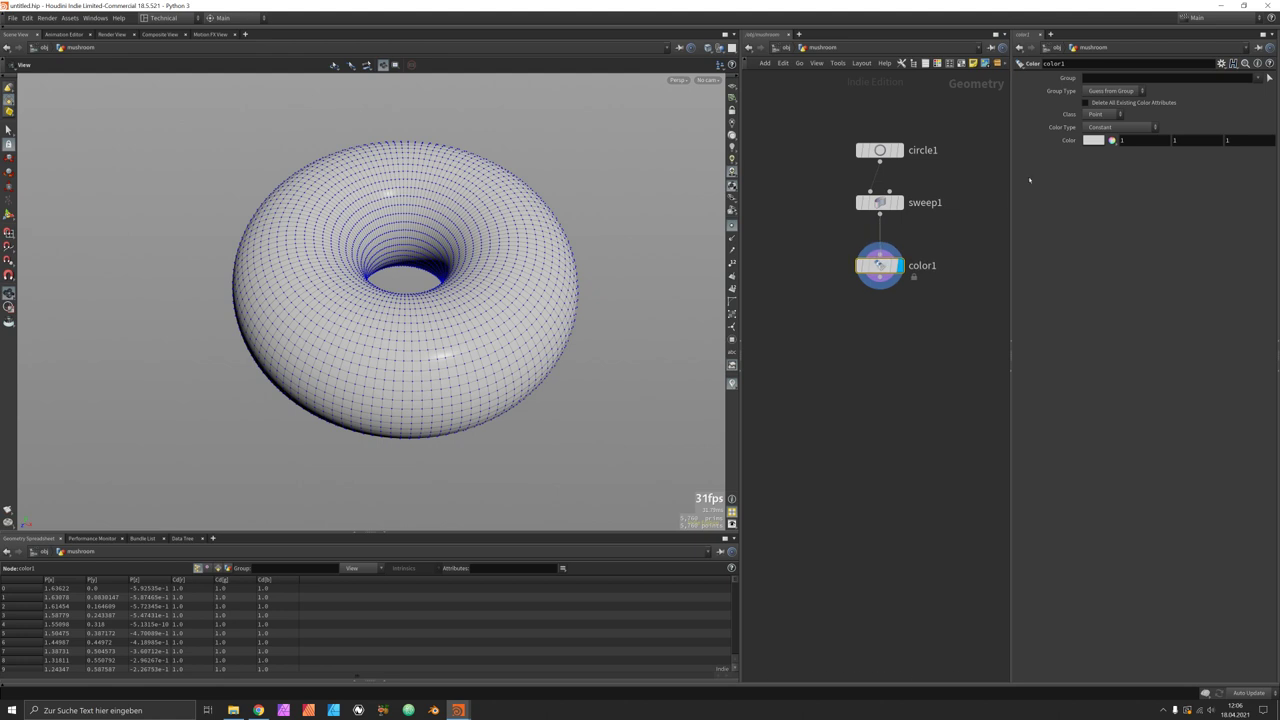
# Step: Set the color node's class to Vertex and its color type to Ramp from Attribute, driven by the uv attribute
pyautogui.click(1102, 114)
pyautogui.click(1095, 156)
pyautogui.click(1114, 128)
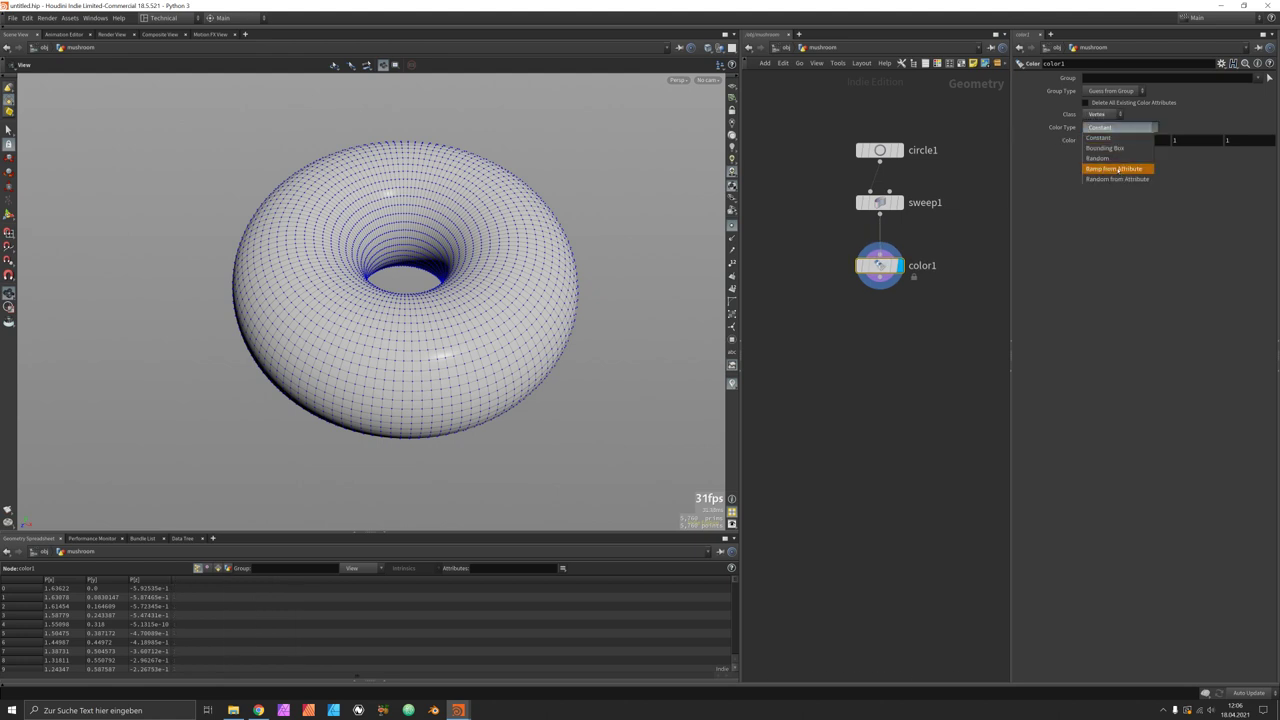
pyautogui.click(1118, 169)
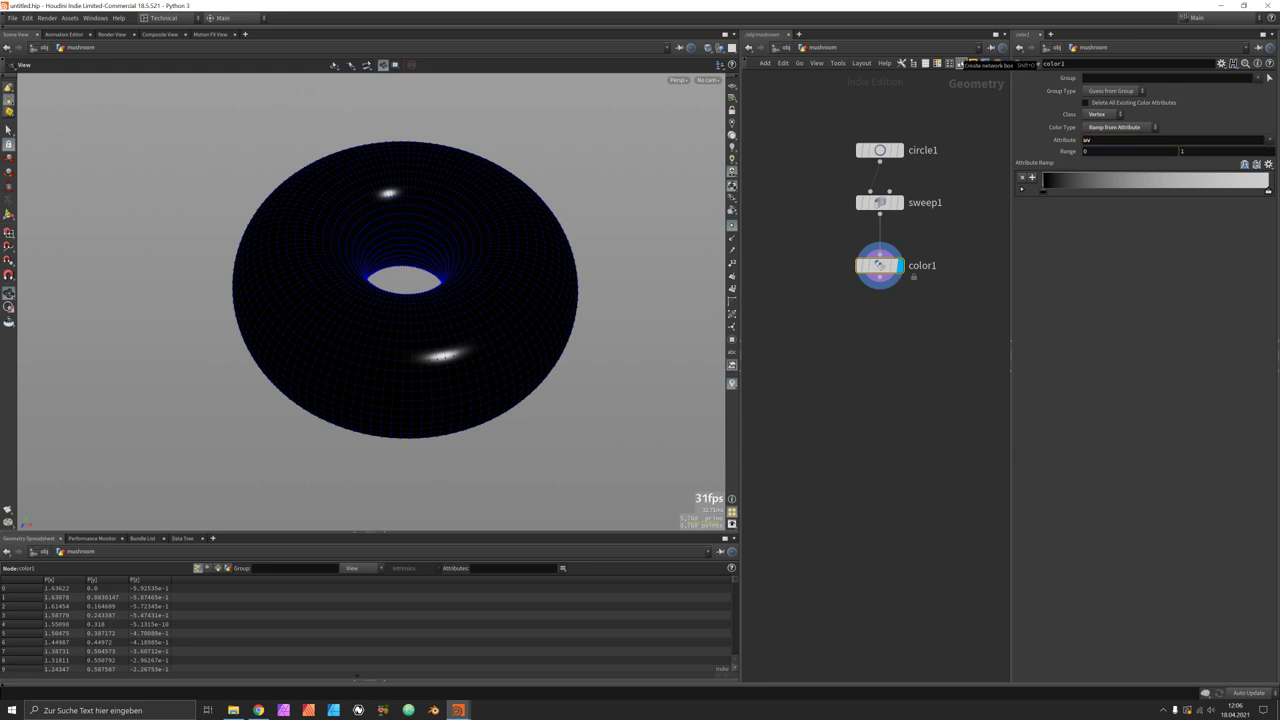
pyautogui.press('Return')
pyautogui.moveTo(560, 250); pyautogui.dragTo(504, 280)
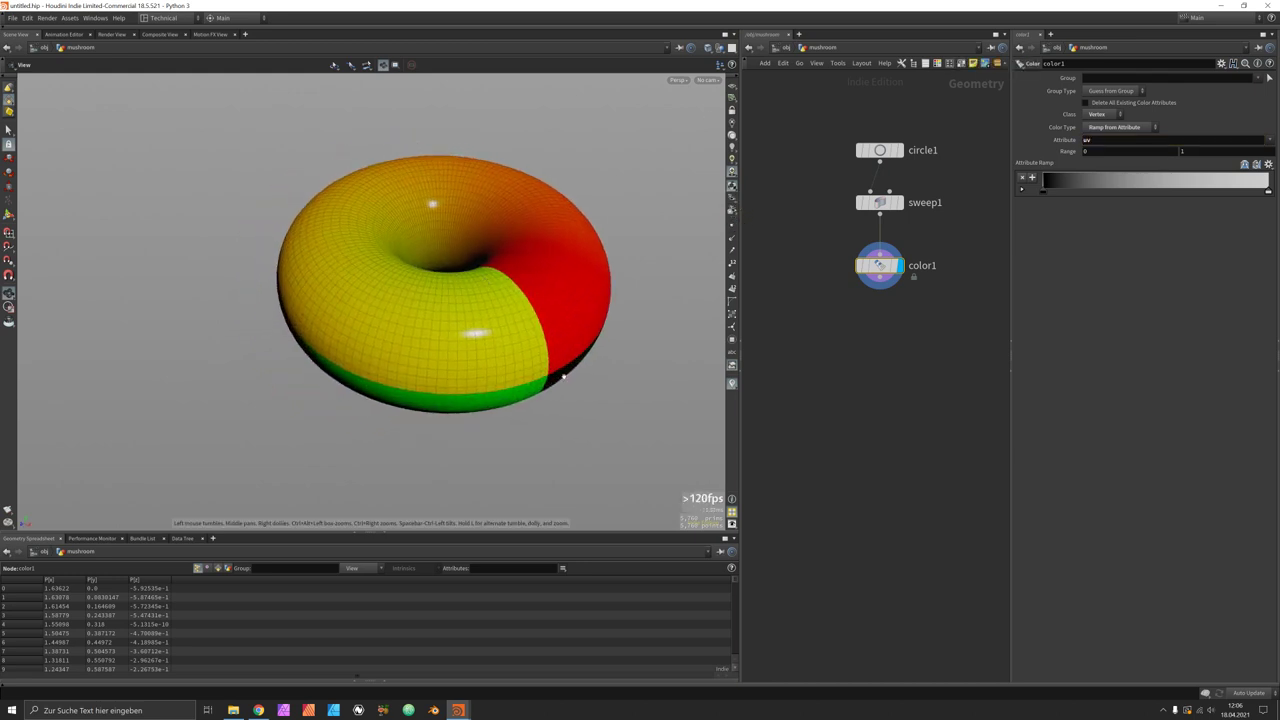
pyautogui.moveTo(556, 379); pyautogui.dragTo(563, 360)
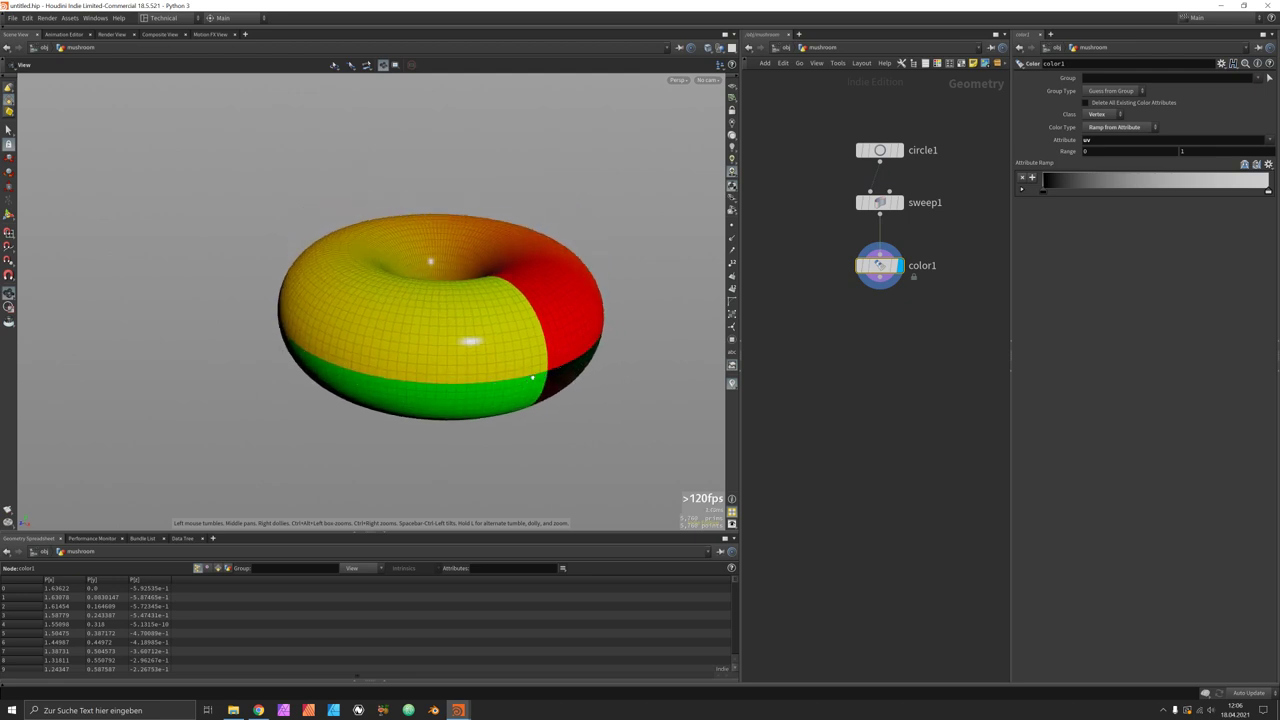
pyautogui.moveTo(540, 351); pyautogui.dragTo(541, 372)
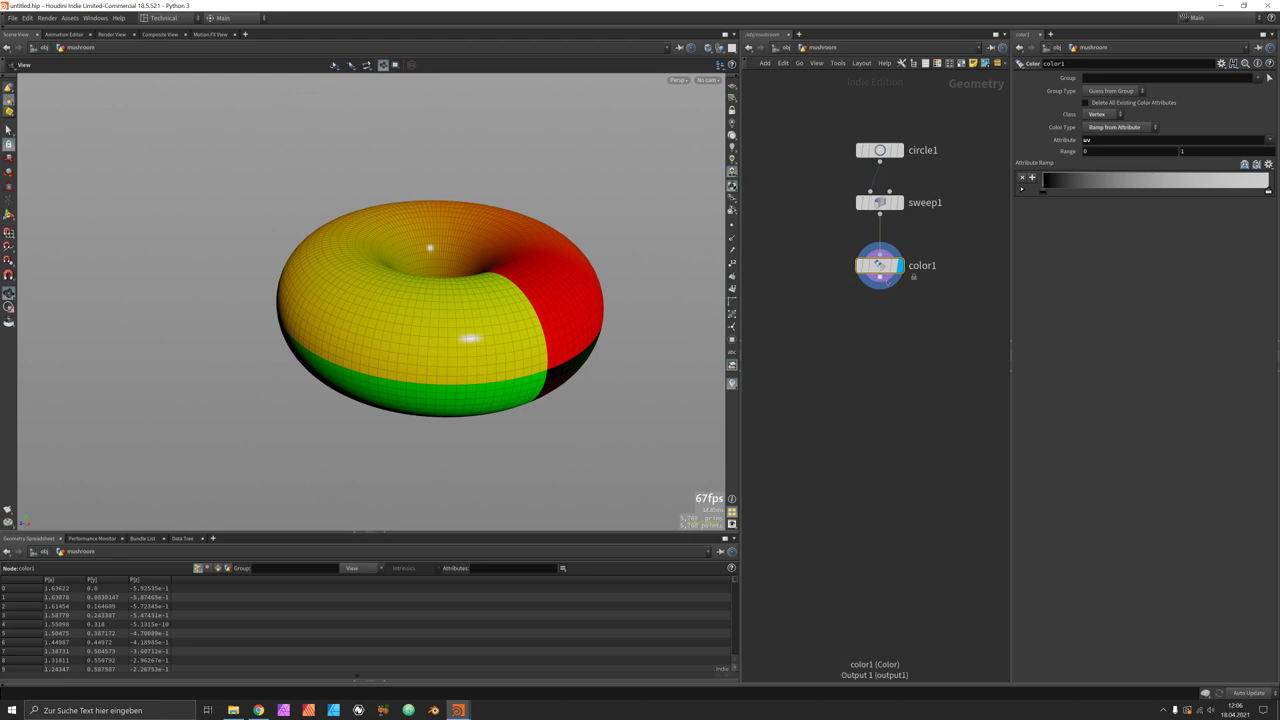
# Step: Add a Vertex Split node below the color node, splitting by the uv attribute, and align it with the chain
pyautogui.press('Tab')
pyautogui.write('split')
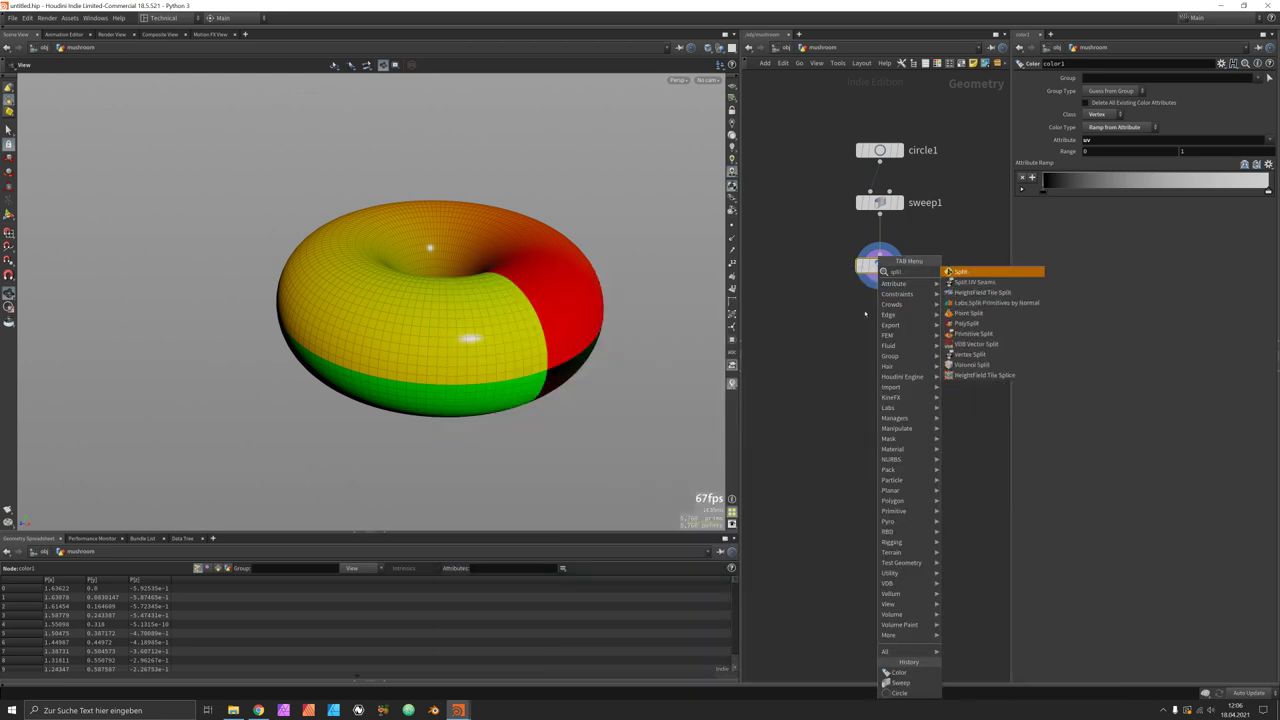
pyautogui.press('Down')
pyautogui.press('Down')
pyautogui.press('Down')
pyautogui.press('Down')
pyautogui.press('BackSpace')
pyautogui.press('BackSpace')
pyautogui.press('BackSpace')
pyautogui.press('BackSpace')
pyautogui.press('BackSpace')
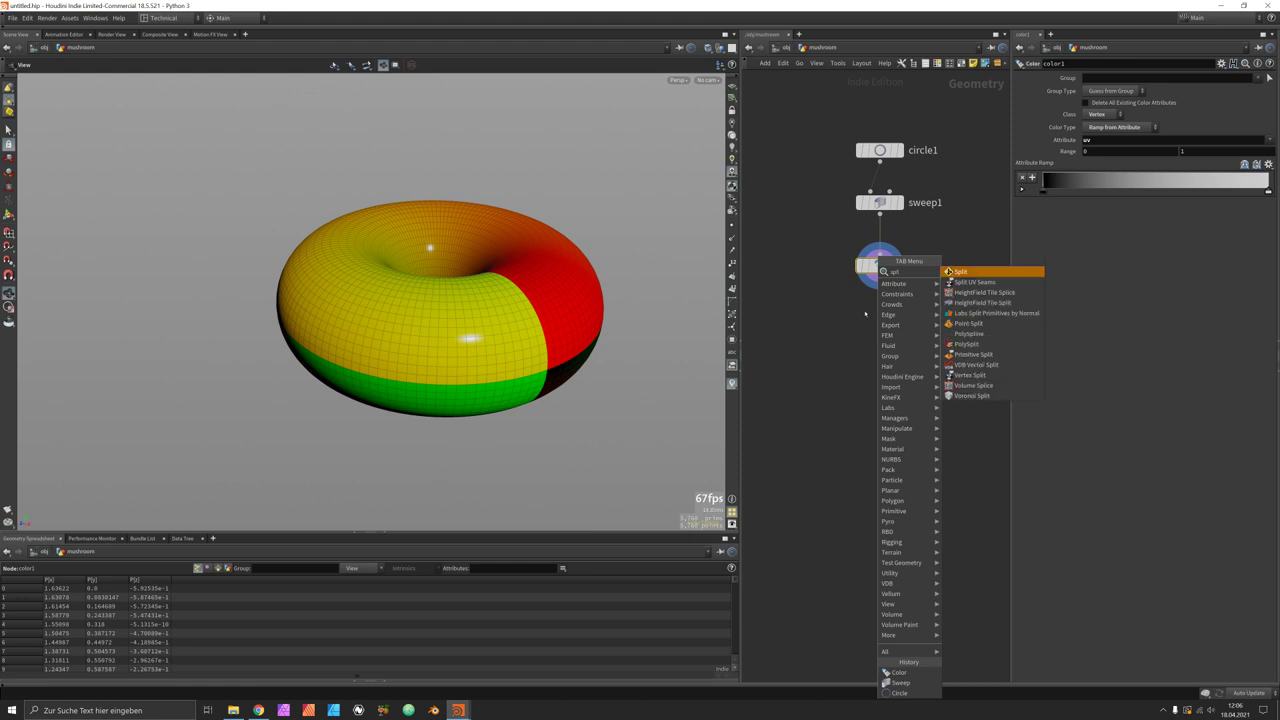
pyautogui.write('vertex')
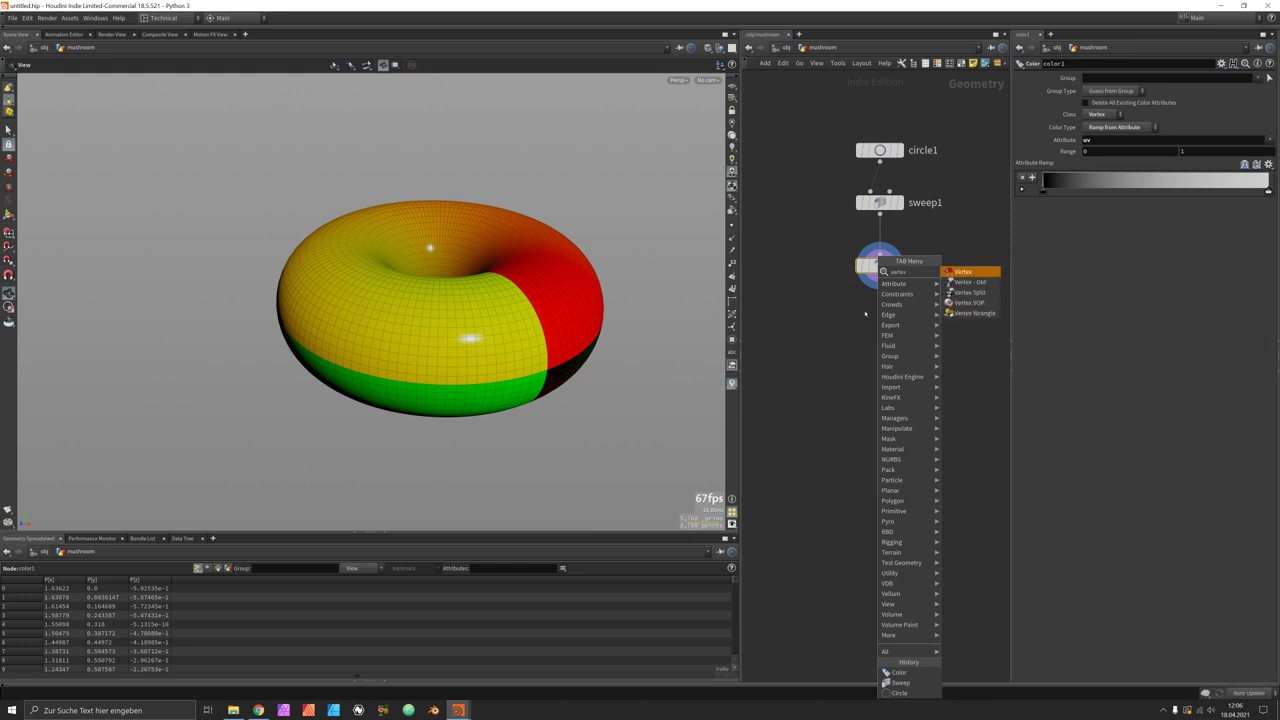
pyautogui.write('spl')
pyautogui.press('Return')
pyautogui.click(865, 314)
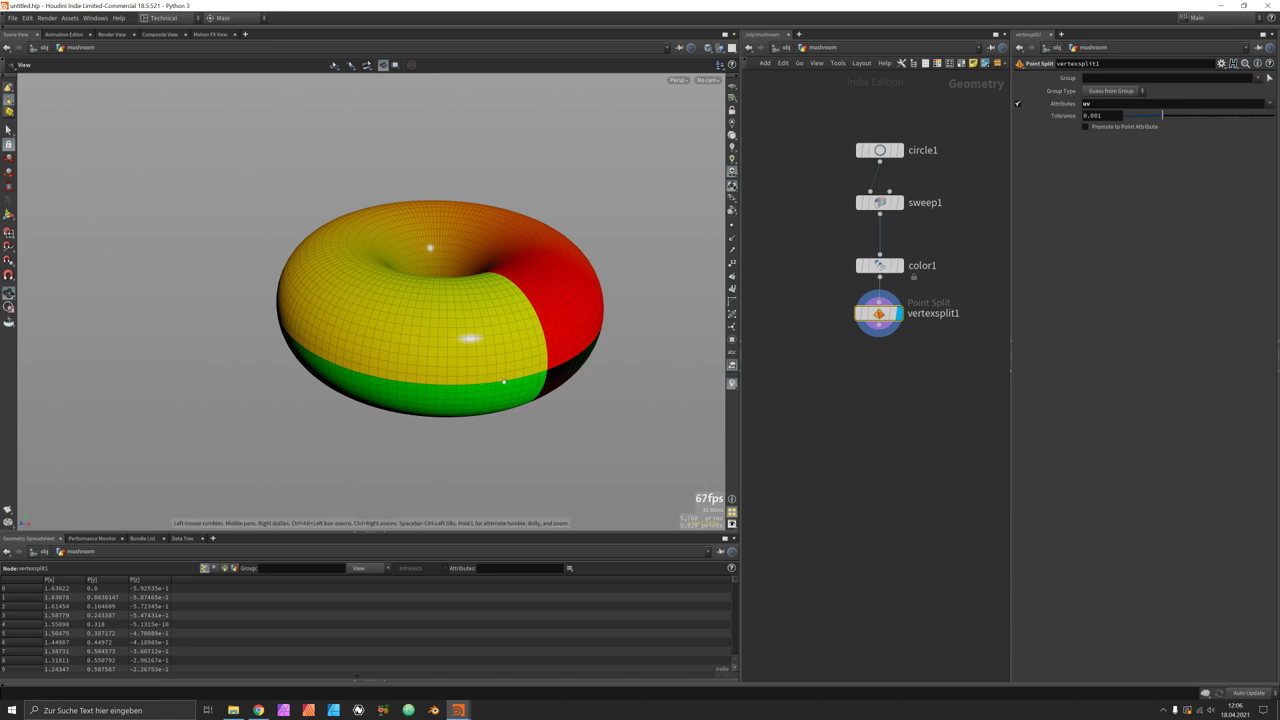
pyautogui.moveTo(884, 314); pyautogui.dragTo(884, 321)
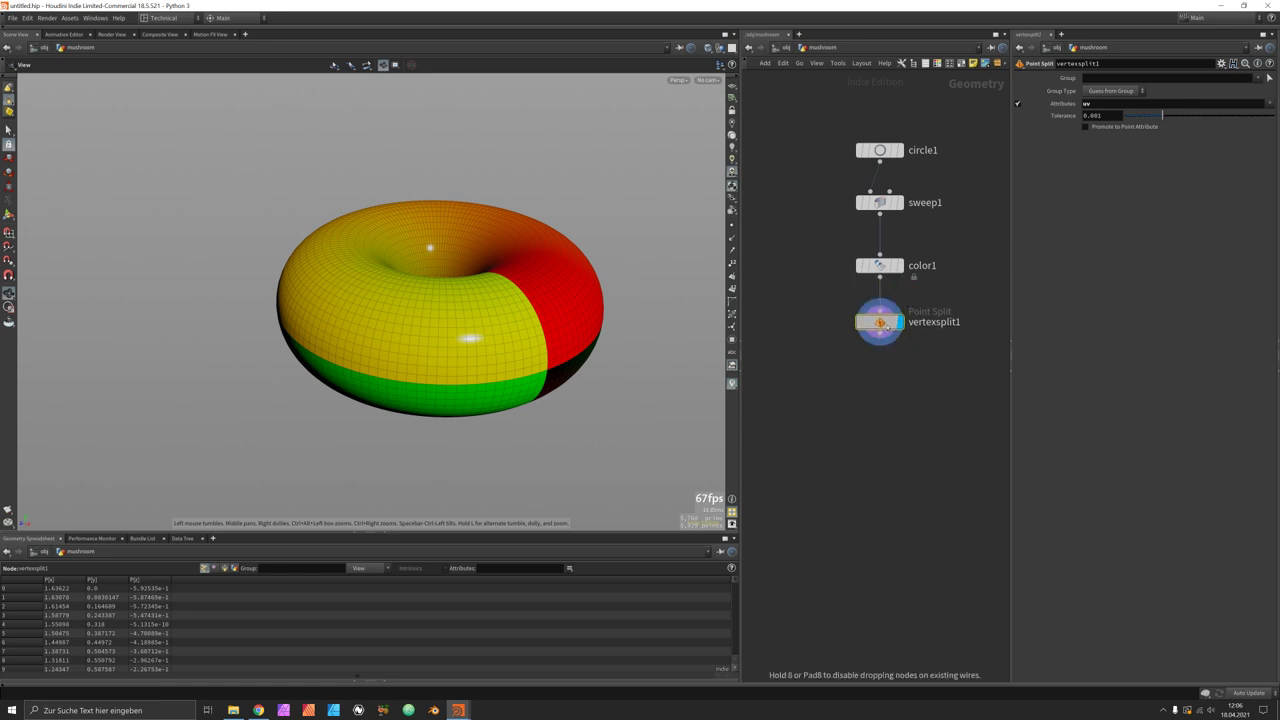
# Step: Add an Attribute Wrangle below the vertex split, display it and rename it remap_positions
pyautogui.moveTo(530, 362); pyautogui.dragTo(497, 373)
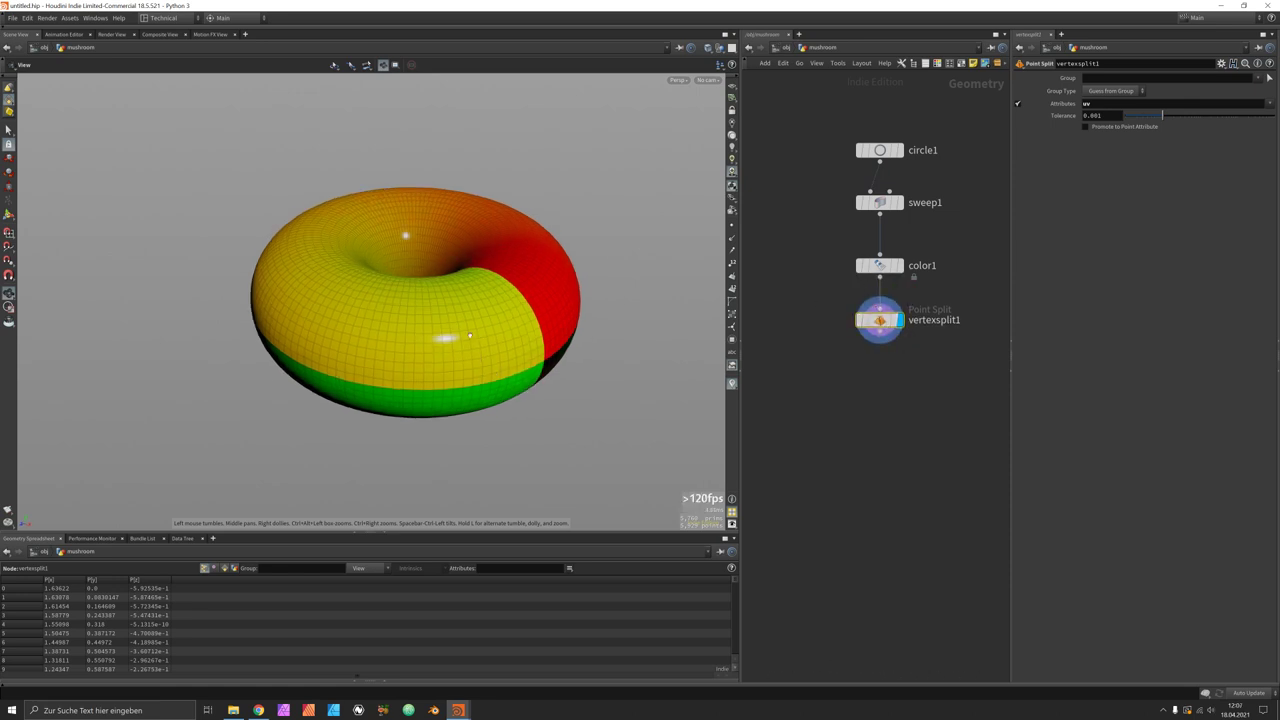
pyautogui.moveTo(289, 326); pyautogui.dragTo(430, 364)
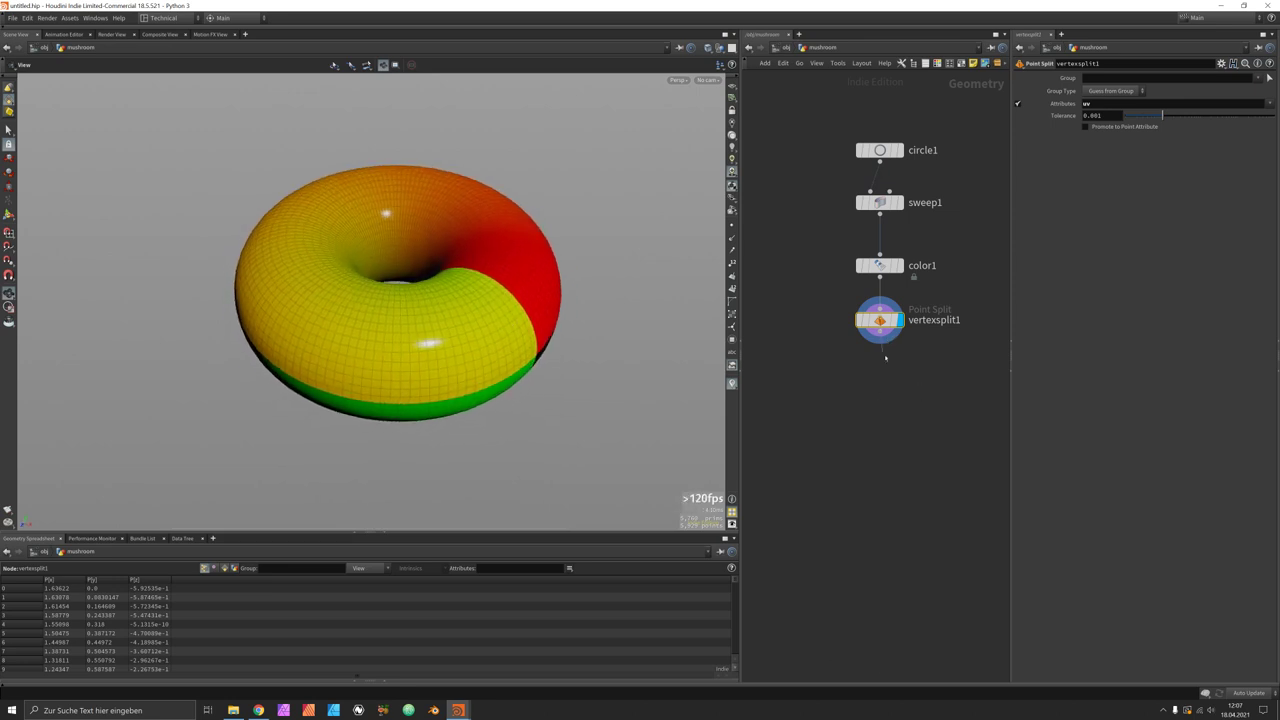
pyautogui.press('Tab')
pyautogui.write('attribw')
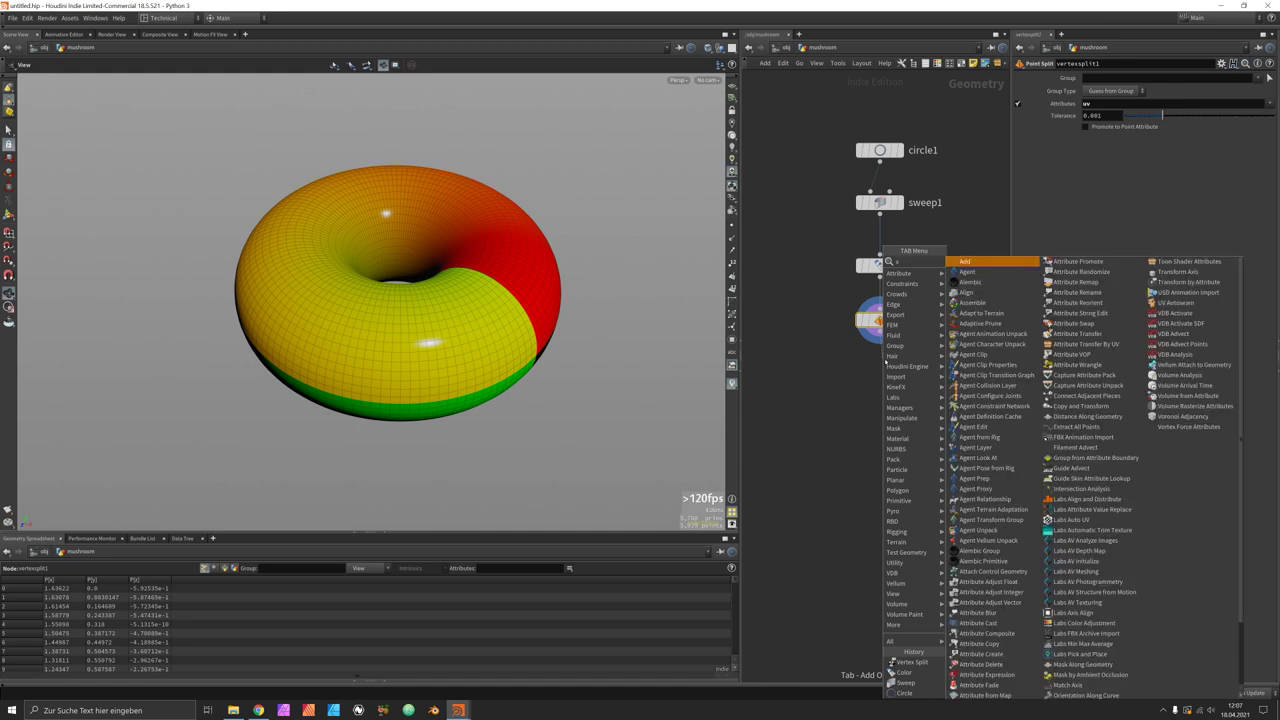
pyautogui.press('Return')
pyautogui.click(880, 367)
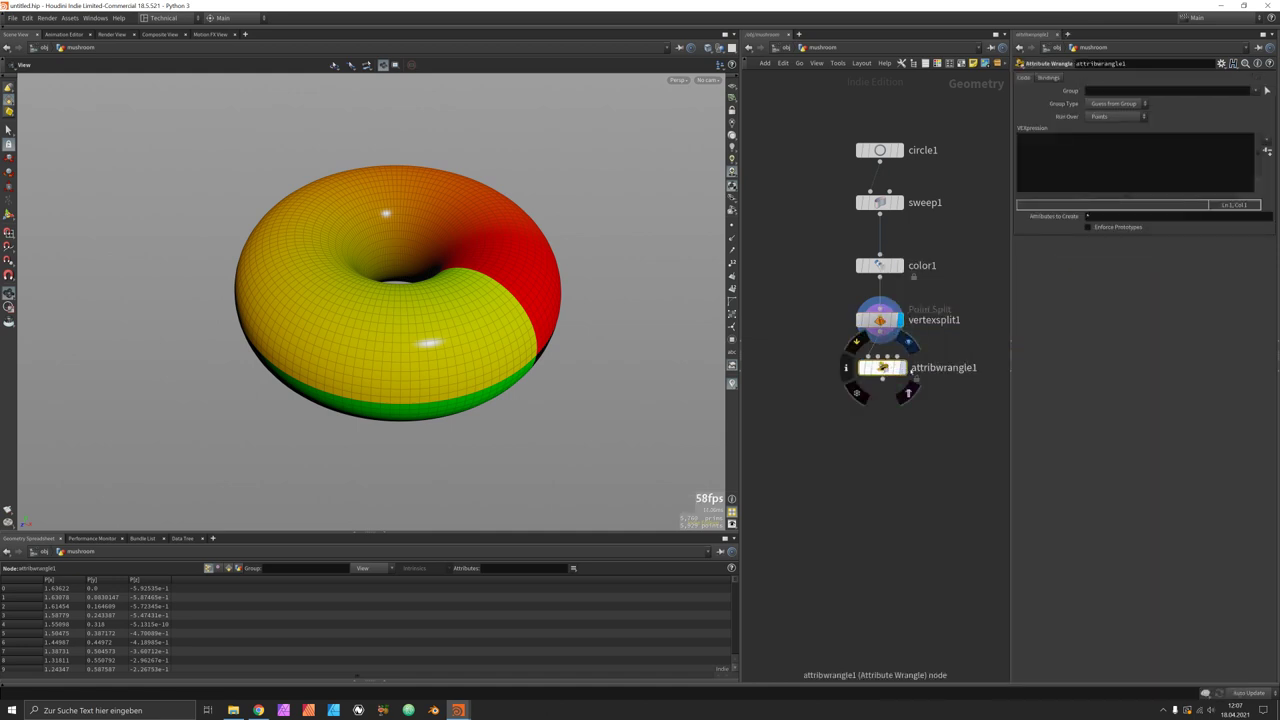
pyautogui.moveTo(882, 367); pyautogui.dragTo(880, 379)
pyautogui.doubleClick(914, 383)
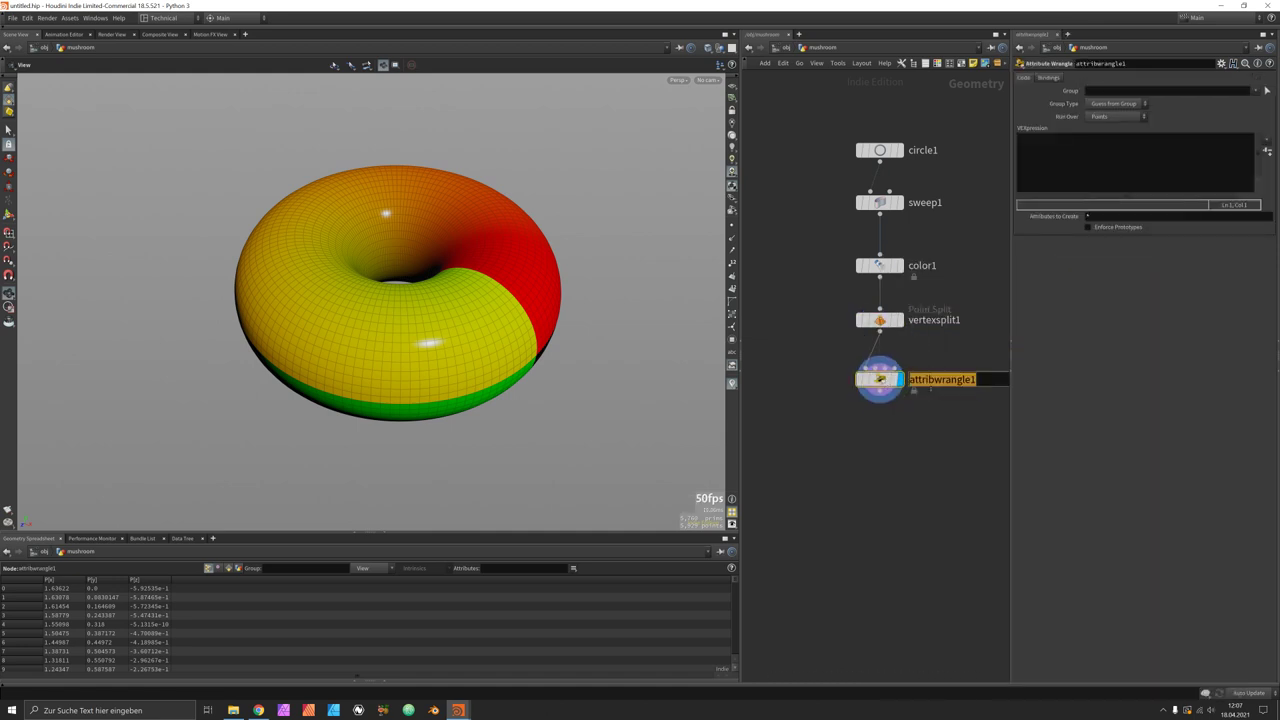
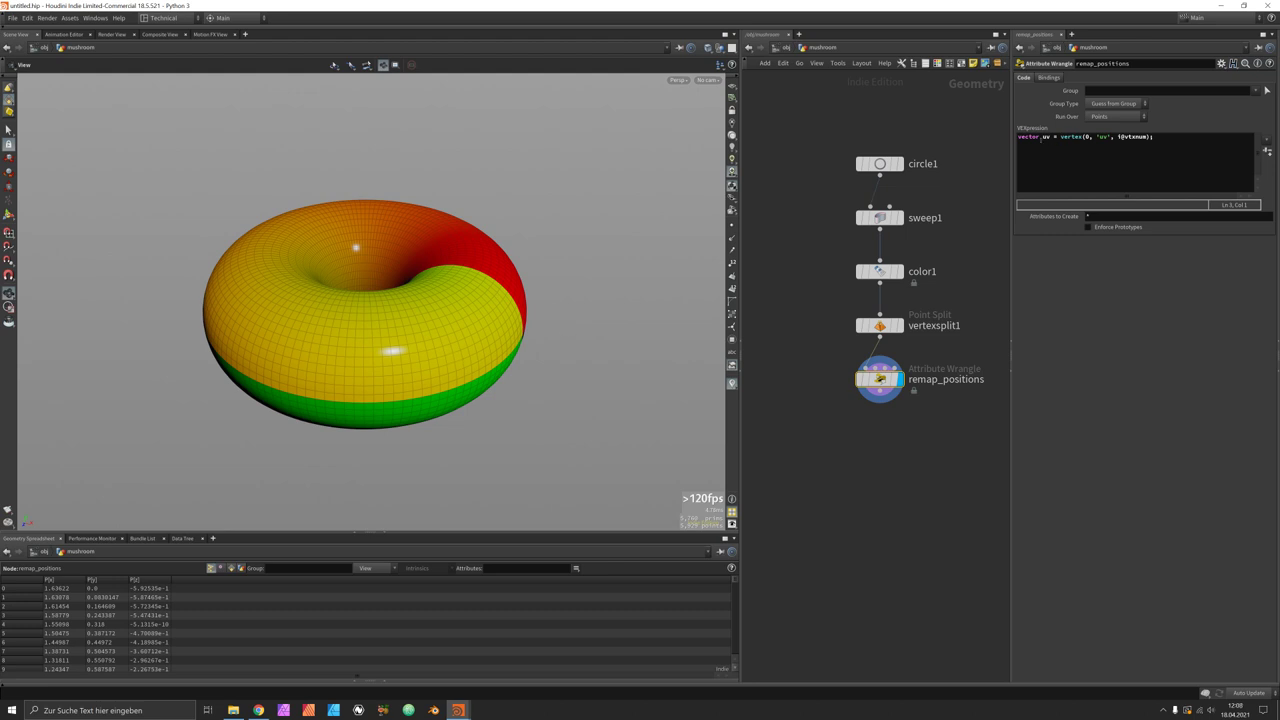
# Step: Below the uv declaration in the wrangle code, begin a vector named shift assigned from the pnoise function
pyautogui.moveTo(1040, 140); pyautogui.dragTo(1099, 141)
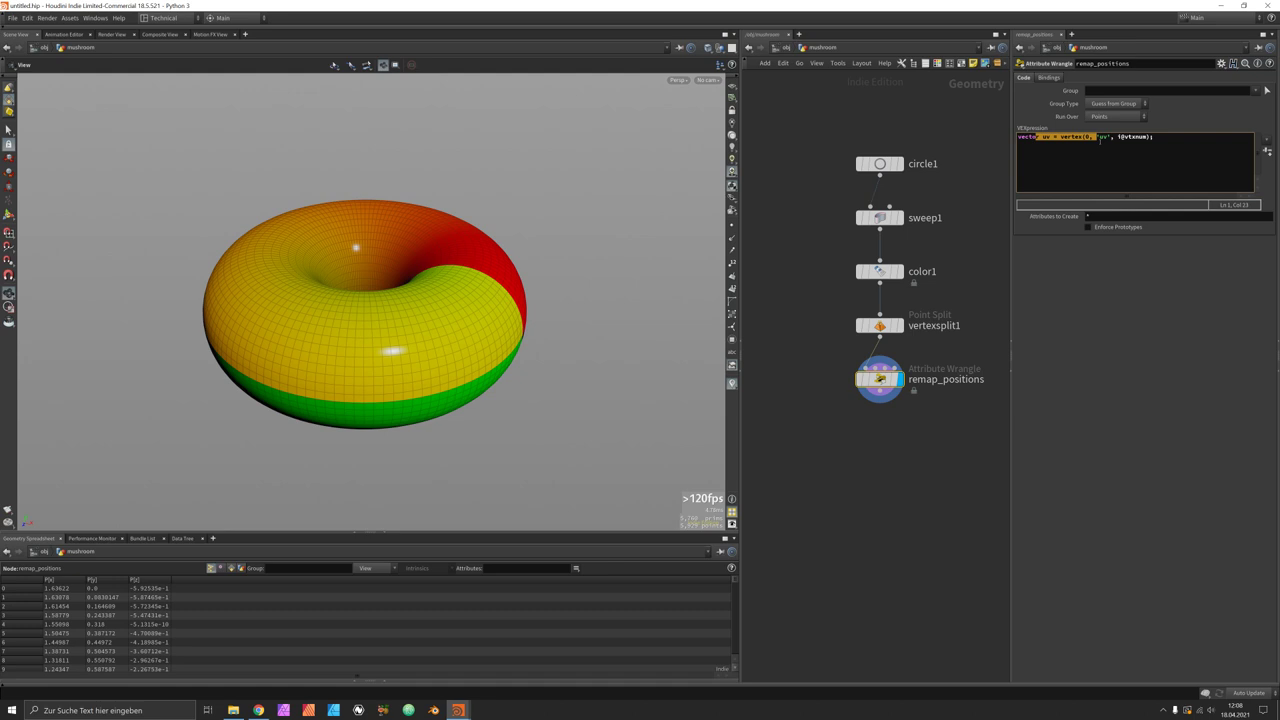
pyautogui.click(1219, 158)
pyautogui.write('vector sh')
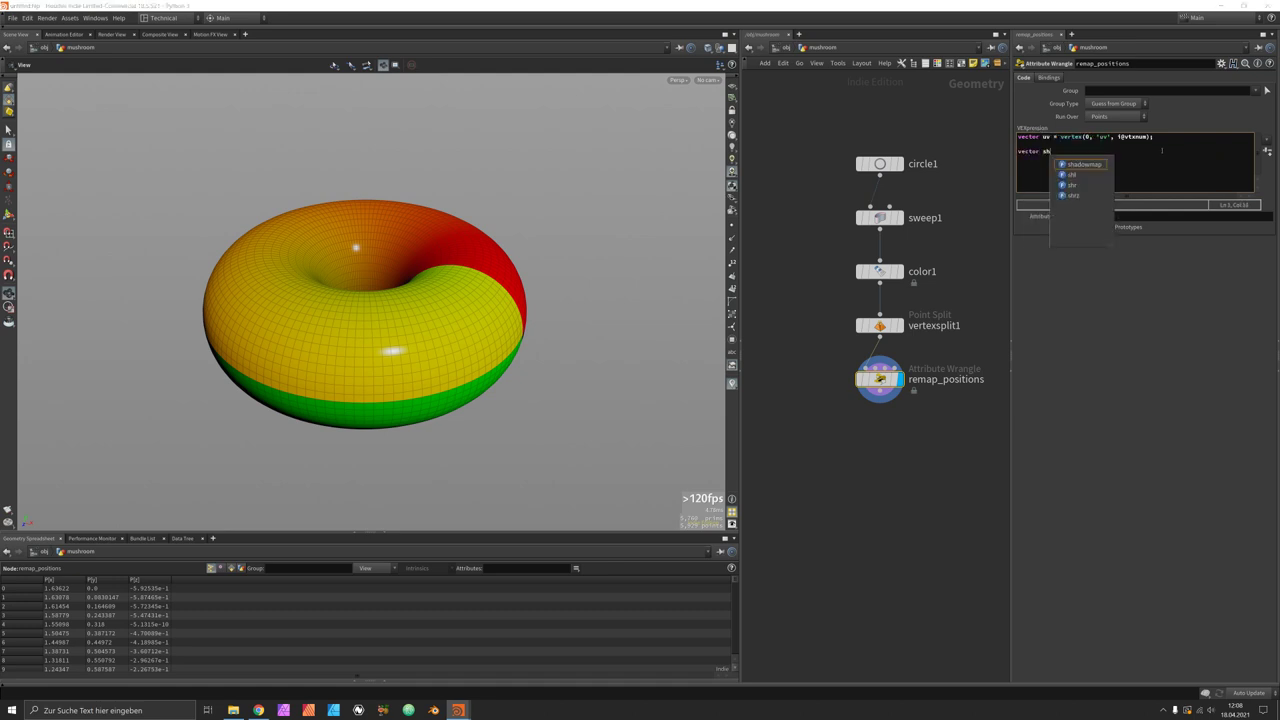
pyautogui.write('ift ')
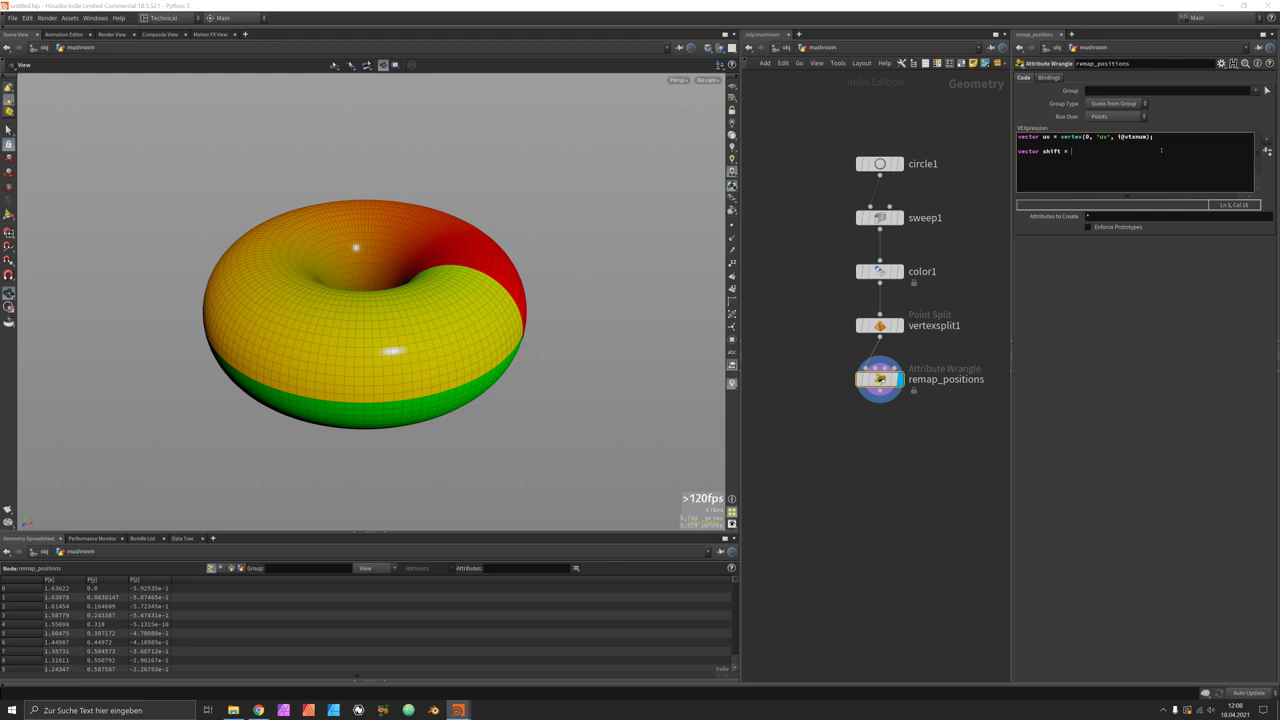
pyautogui.write('= noise(')
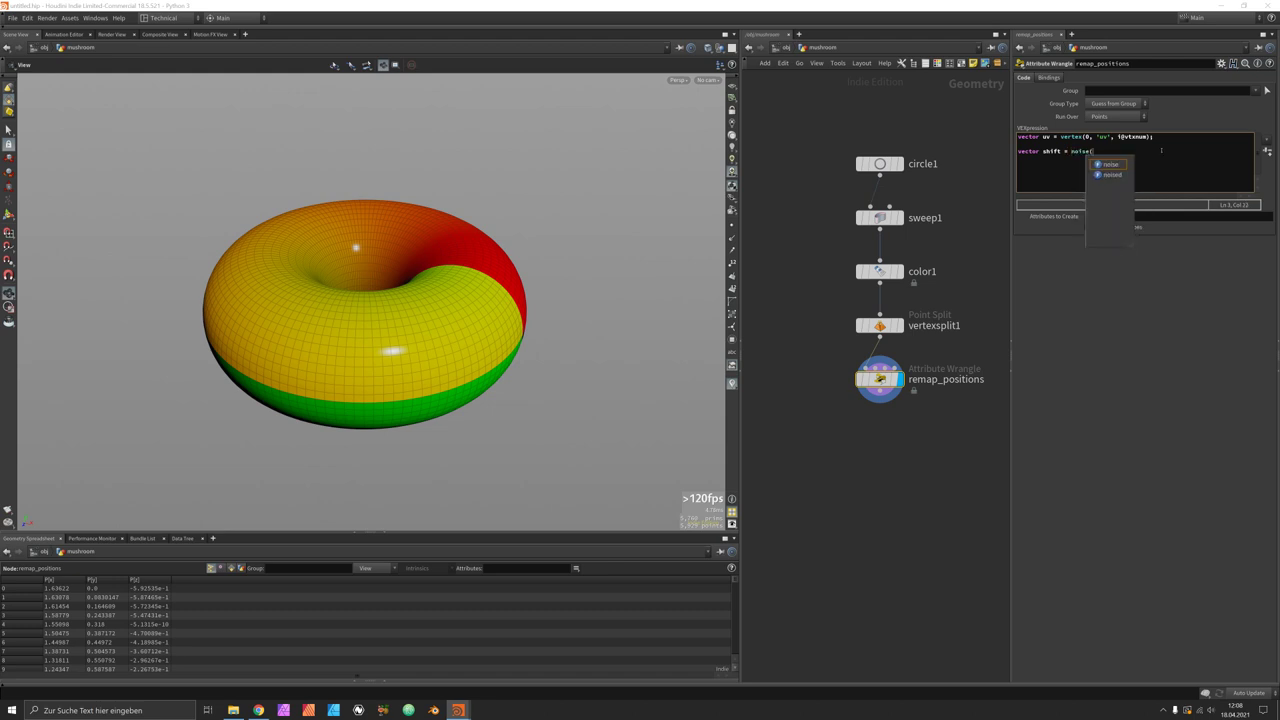
pyautogui.press('Left')
pyautogui.press('Left')
pyautogui.press('Left')
pyautogui.press('Left')
pyautogui.press('Left')
pyautogui.press('Left')
pyautogui.write('p')
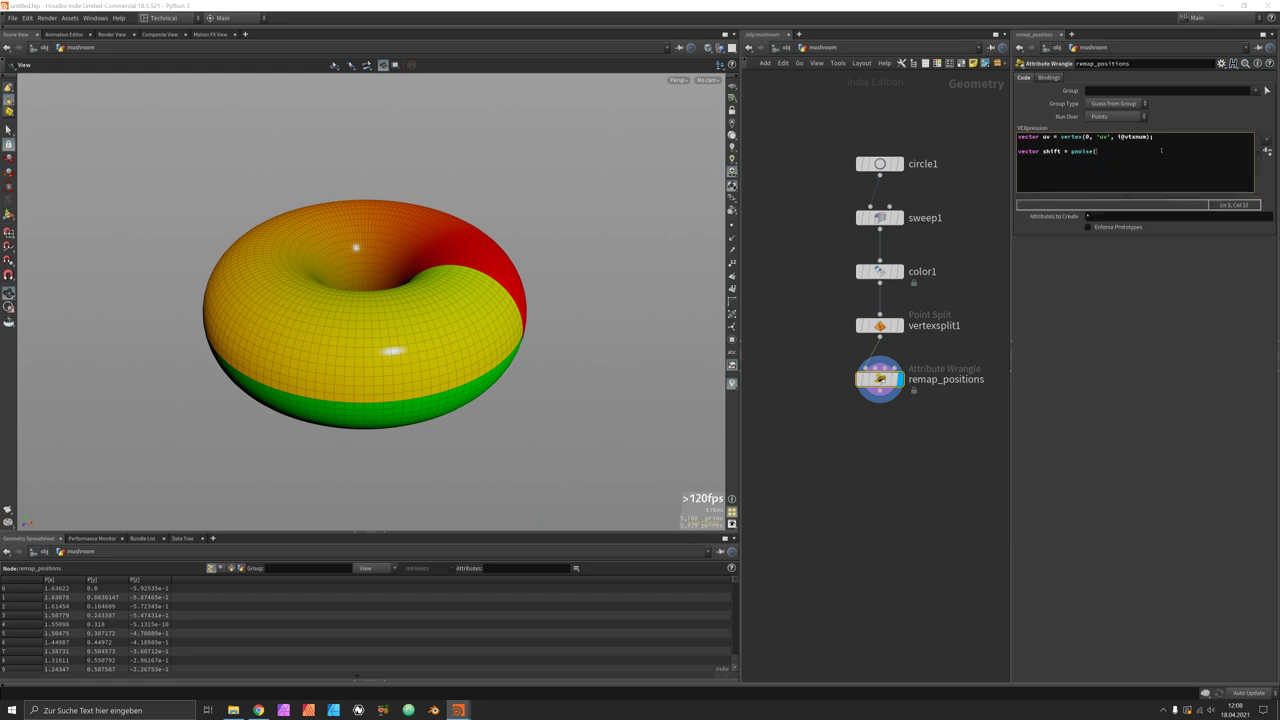
# Step: Complete the shift expression as pnoise(uv.y * freq, 1) * amount; and remove the blank line above it
pyautogui.write('uv.y')
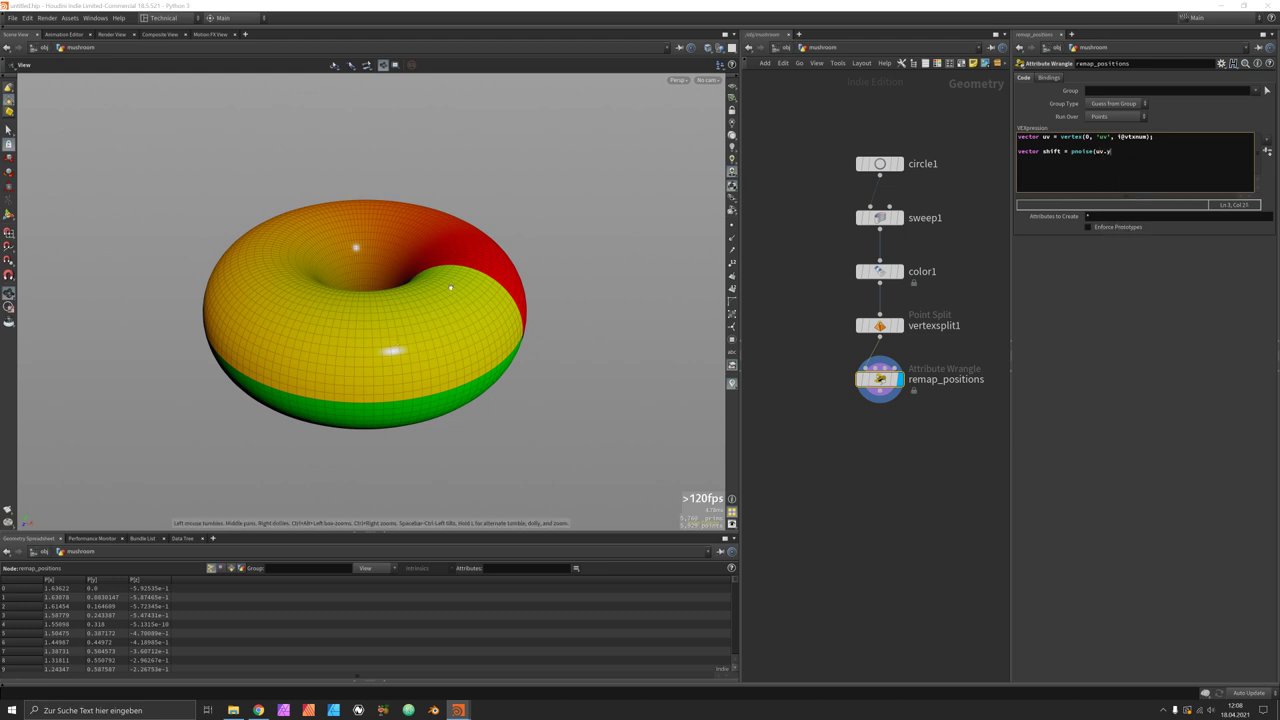
pyautogui.write('* freq')
pyautogui.write(', 1) * amount;')
pyautogui.press('Up')
pyautogui.press('BackSpace')
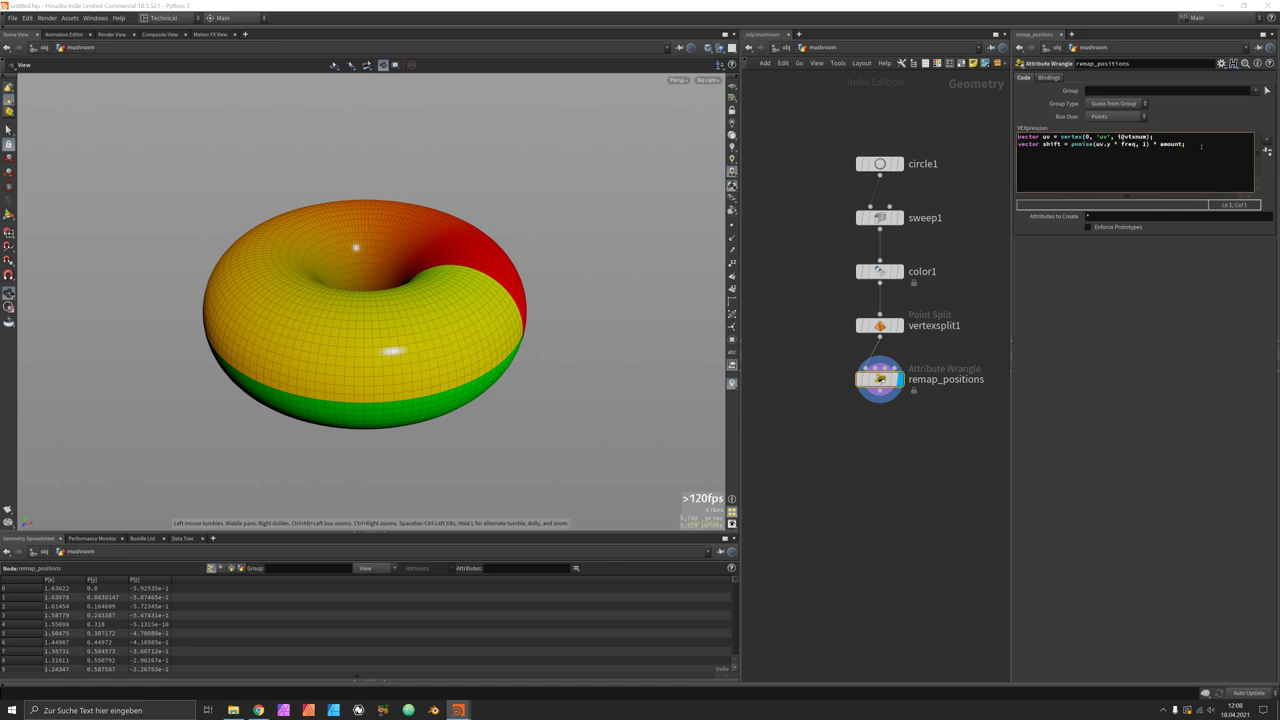
# Step: Make room at the start of the wrangle code and declare float frq = chf('frequency'); there
pyautogui.press('Return')
pyautogui.press('Return')
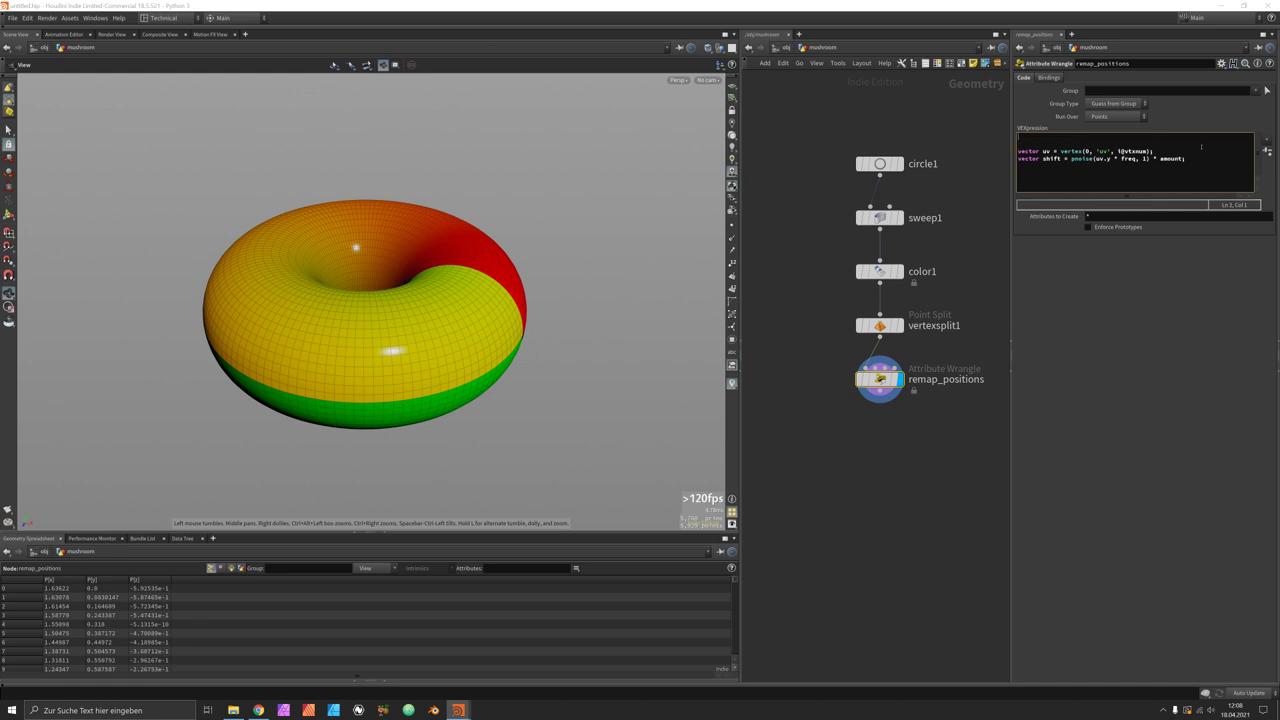
pyautogui.press('Up')
pyautogui.press('Up')
pyautogui.write('float fr')
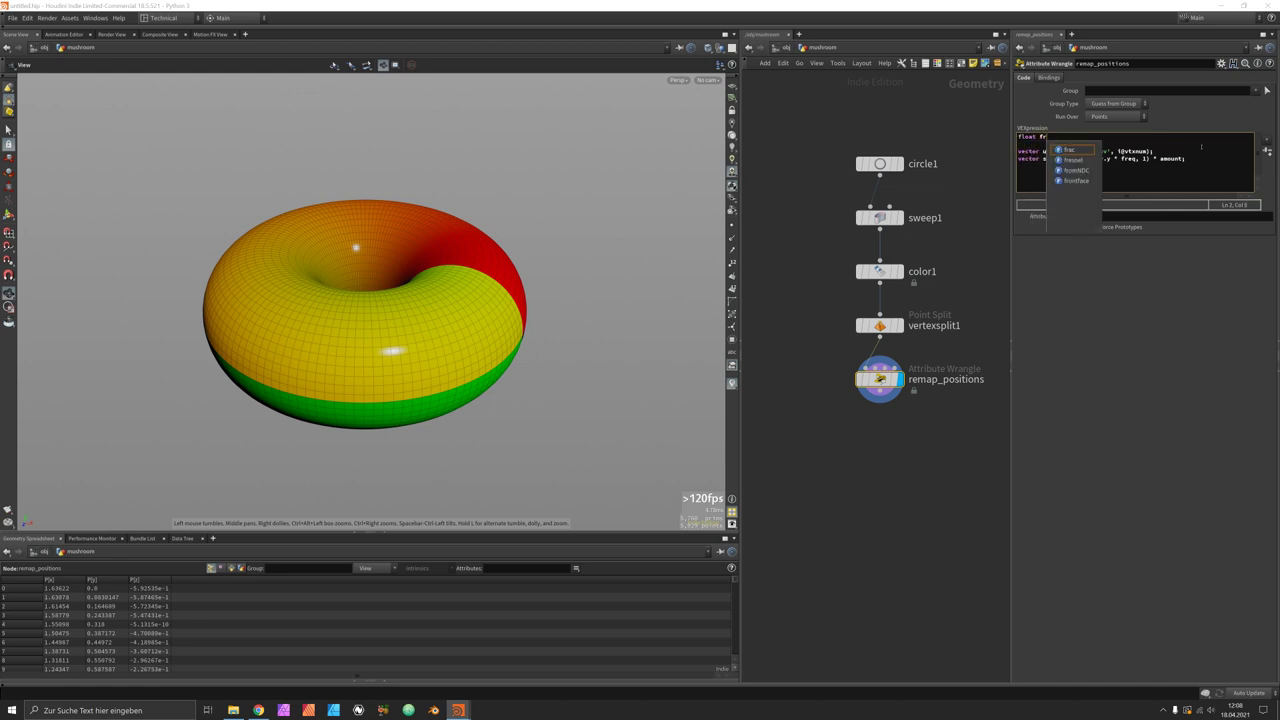
pyautogui.write('q = chf();')
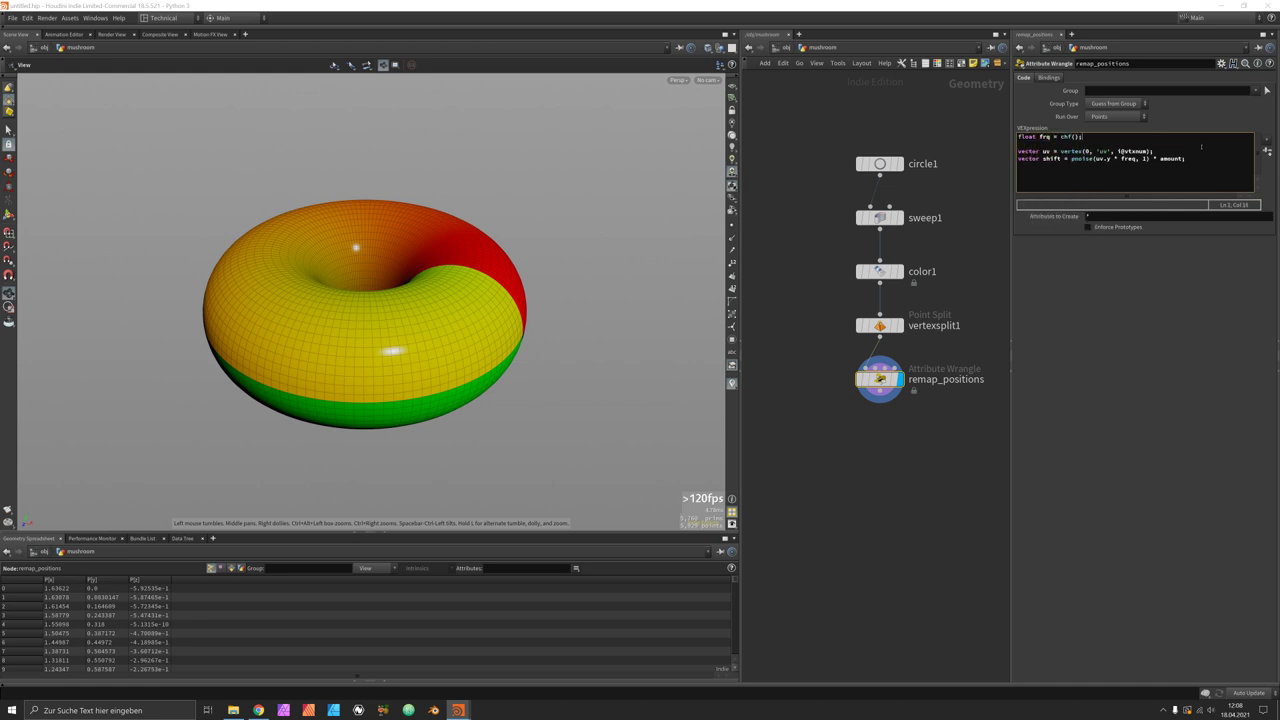
pyautogui.write("'frequency")
pyautogui.press('Return')
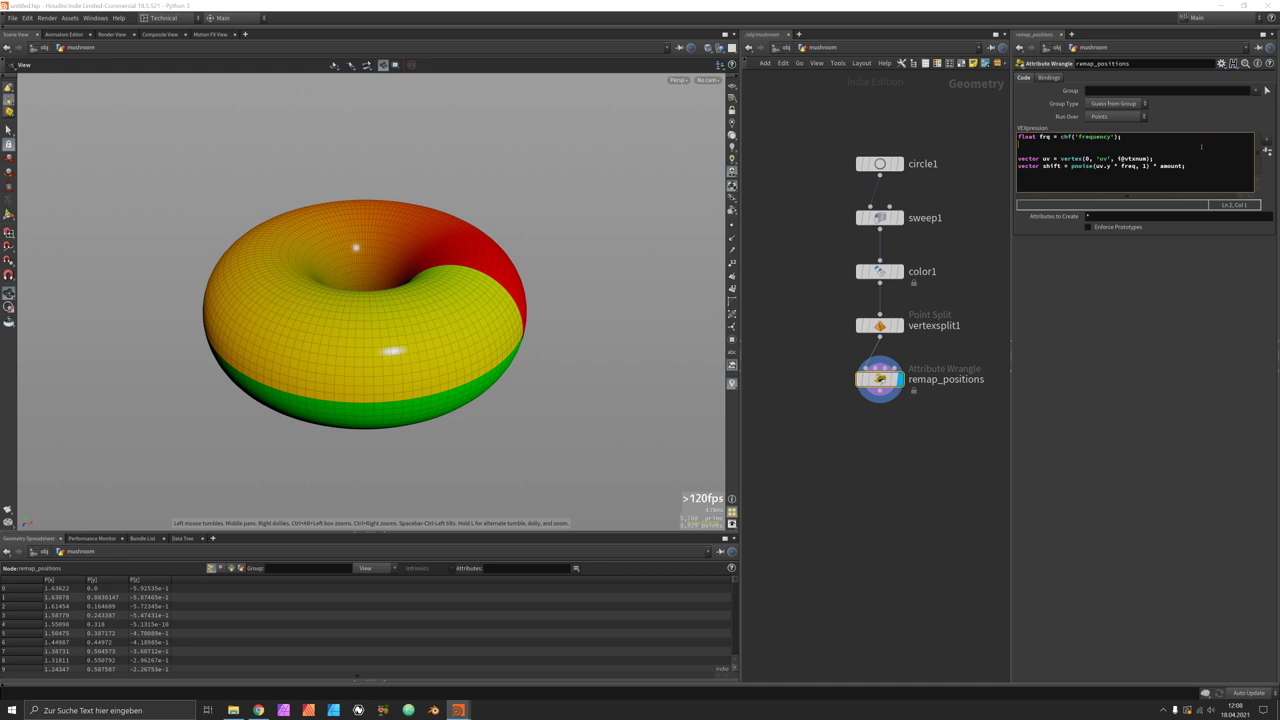
# Step: Declare float amount = chf('amount'); on the second line and correct the frequency variable's name to freq
pyautogui.write('float')
pyautogui.write(' amount')
pyautogui.write('e')
pyautogui.write('= chf()')
pyautogui.write("'amo")
pyautogui.write("unt');")
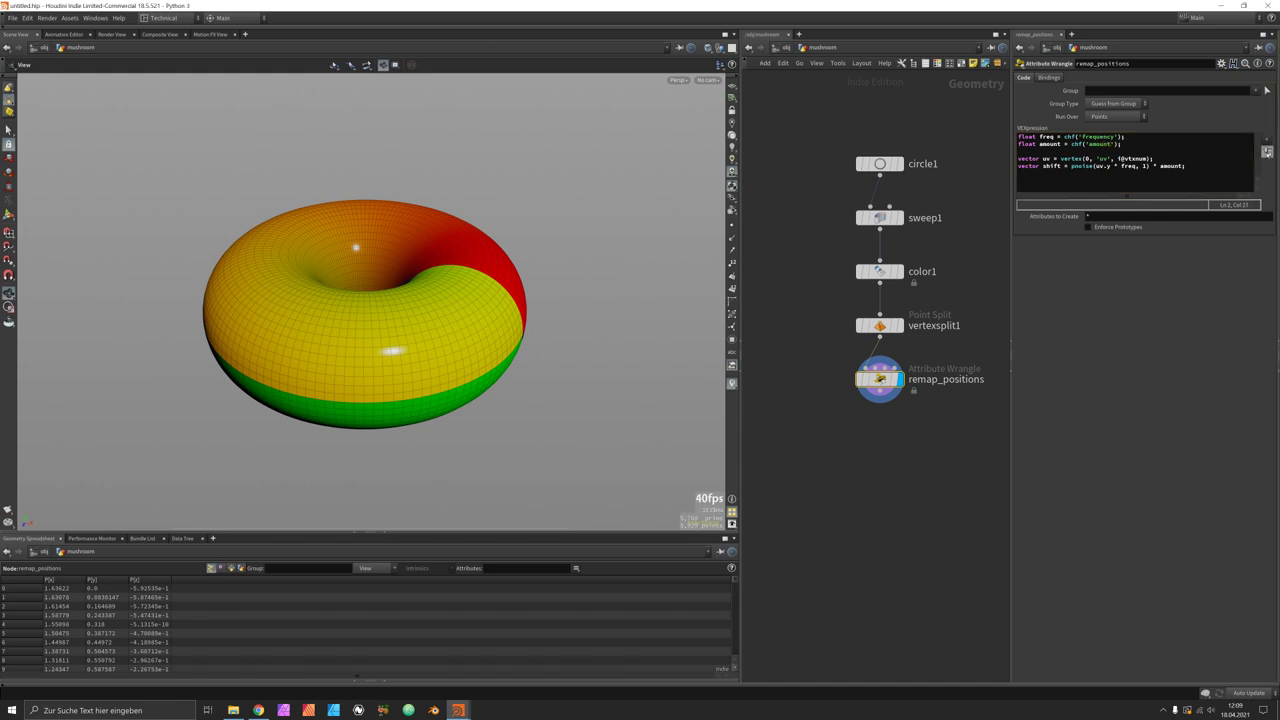
# Step: Create the wrangle's channel parameters from the code, setting Frequency to 10 and Amount to about 0.526
pyautogui.click(1266, 151)
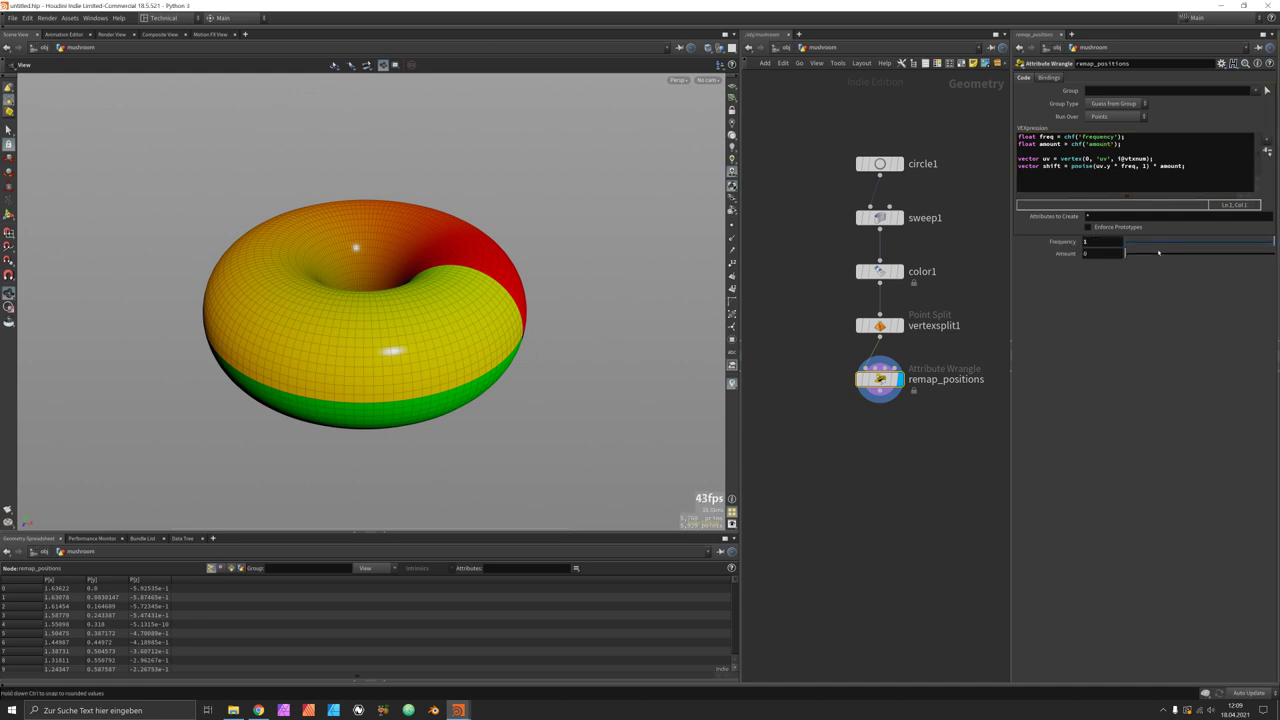
pyautogui.click(1100, 242)
pyautogui.press('Return')
pyautogui.moveTo(1125, 254); pyautogui.dragTo(1206, 254)
# Step: Bypass the color1 node and add v@Cd = shift; as the last line of the wrangle code
pyautogui.click(1200, 171)
pyautogui.press('Return')
pyautogui.press('Return')
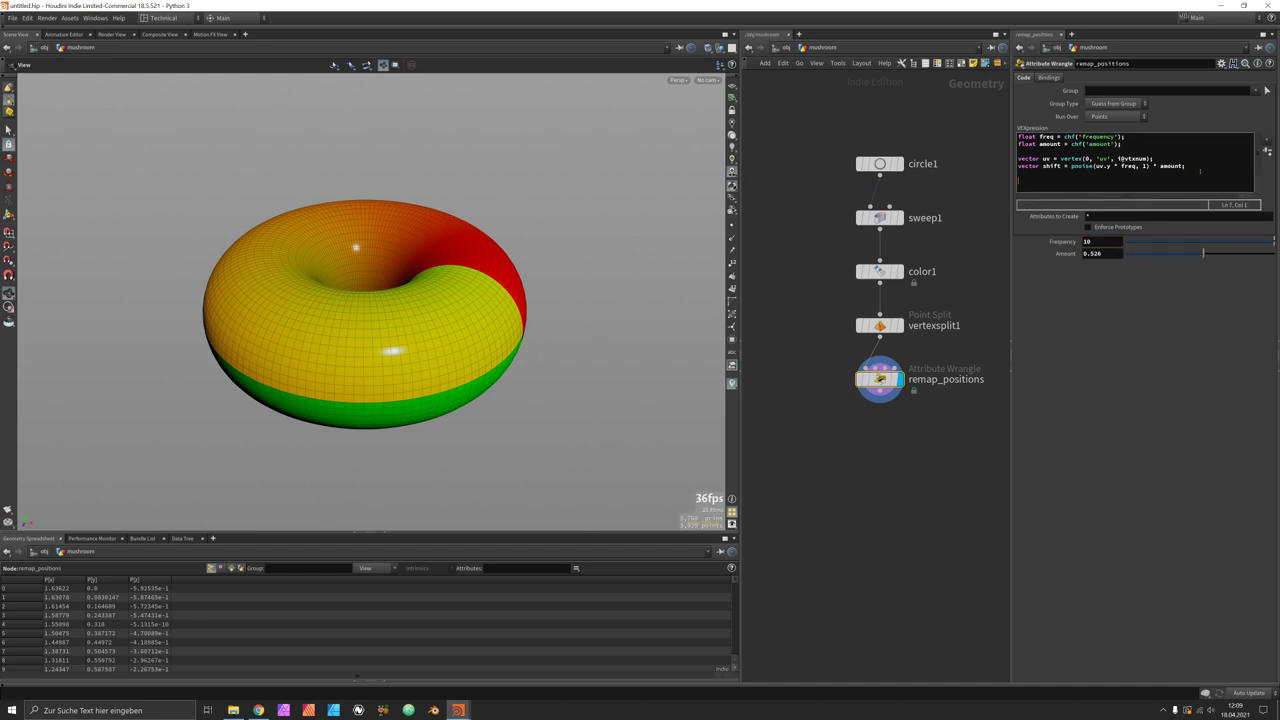
pyautogui.click(853, 252)
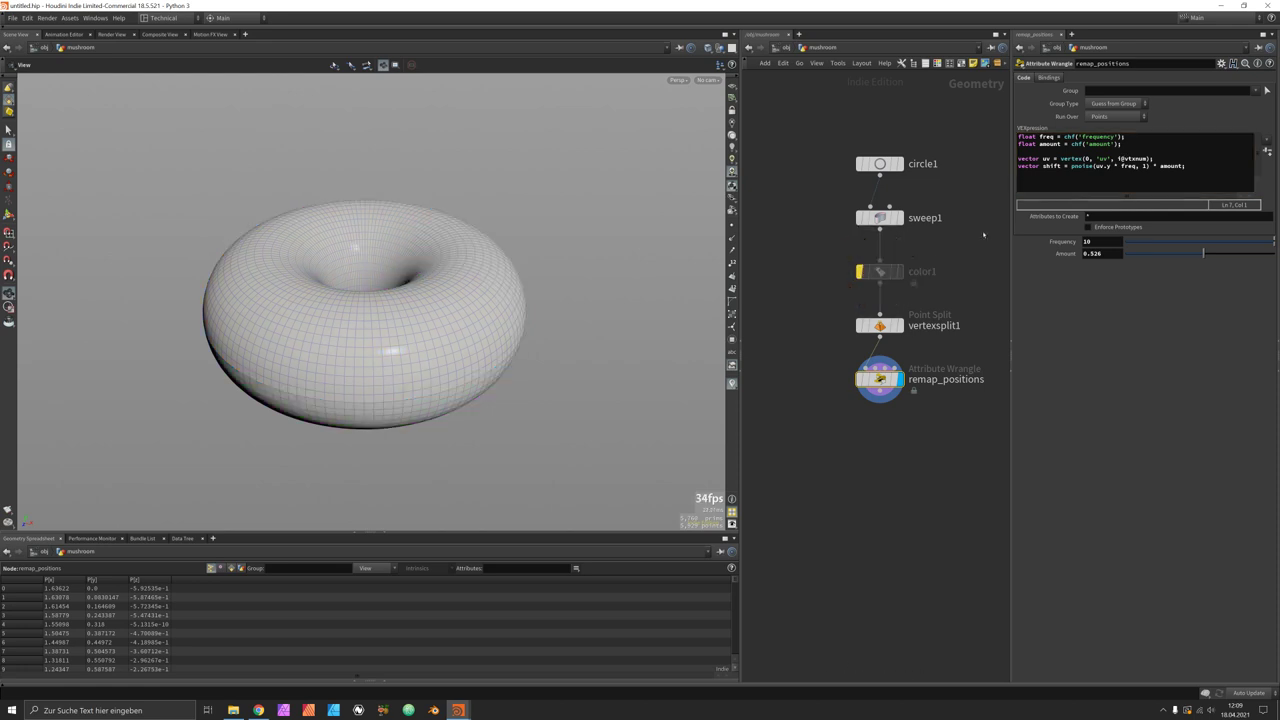
pyautogui.write('v@')
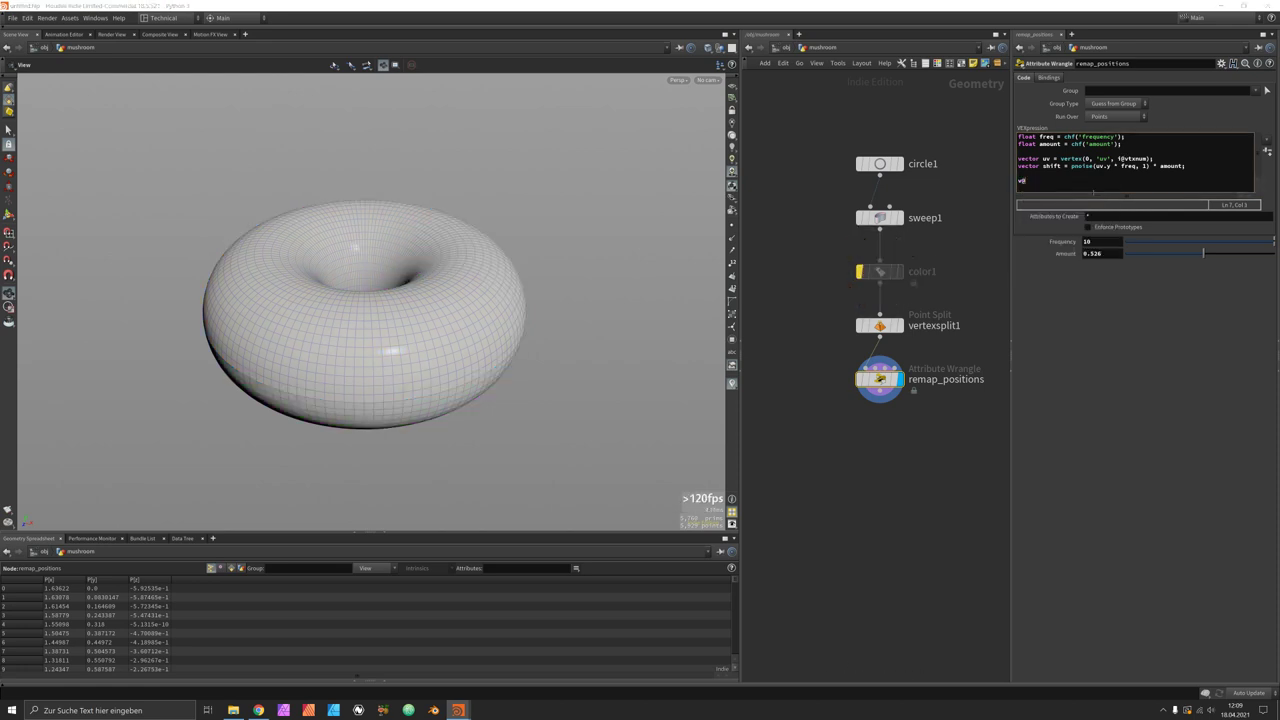
pyautogui.write('Cd = shift;')
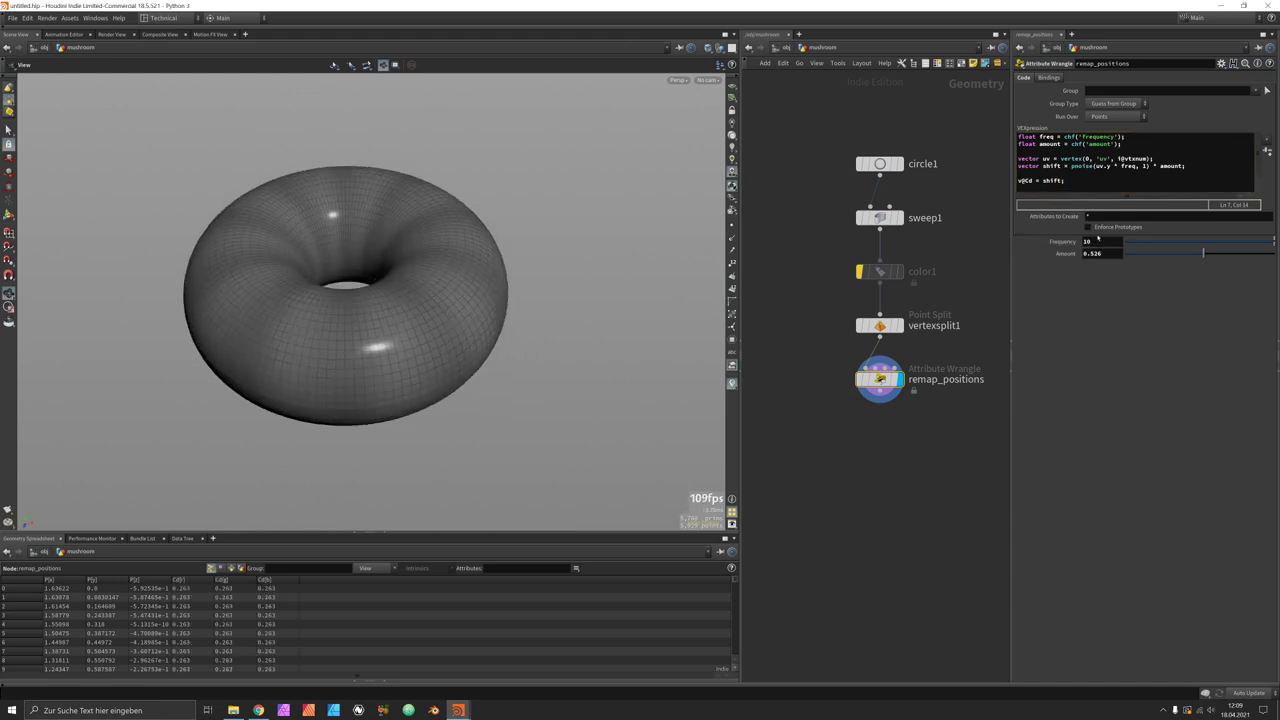
# Step: Raise Amount to 0.826 and try Frequency values of 11, 10.6 and 10.2 while inspecting the torus shading
pyautogui.moveTo(1097, 238); pyautogui.dragTo(1116, 262)
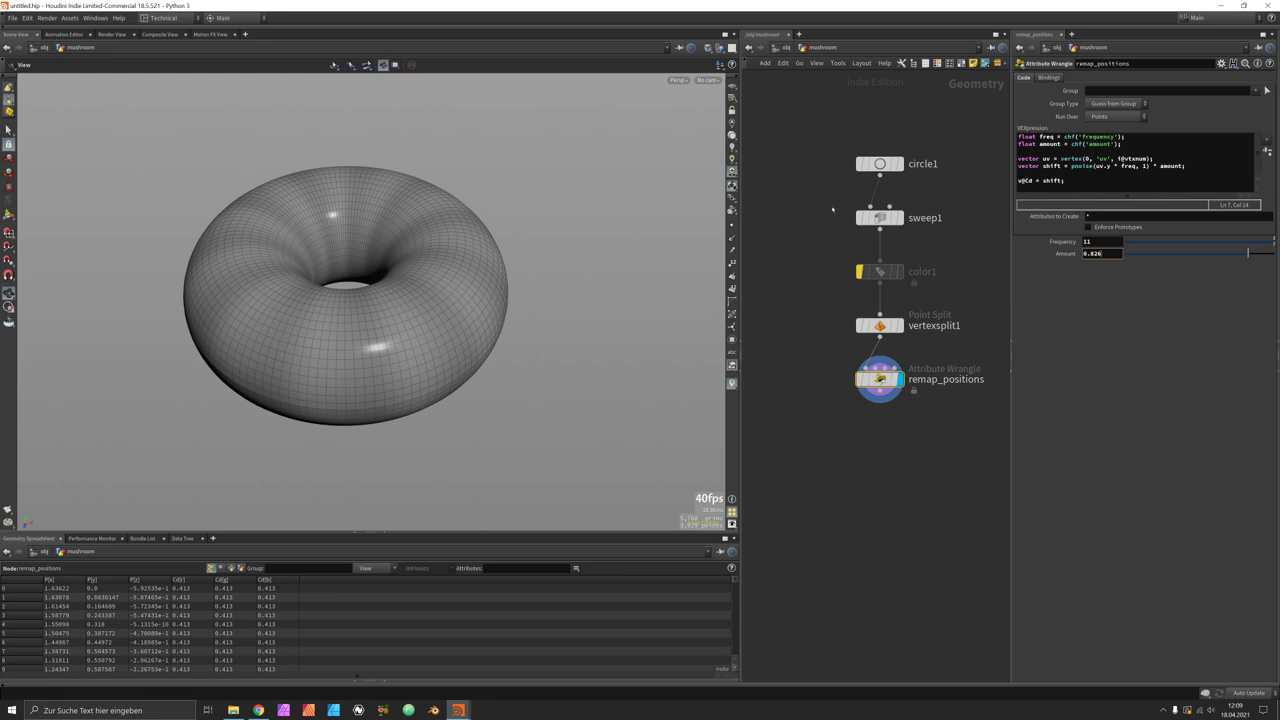
pyautogui.moveTo(585, 273); pyautogui.dragTo(690, 290)
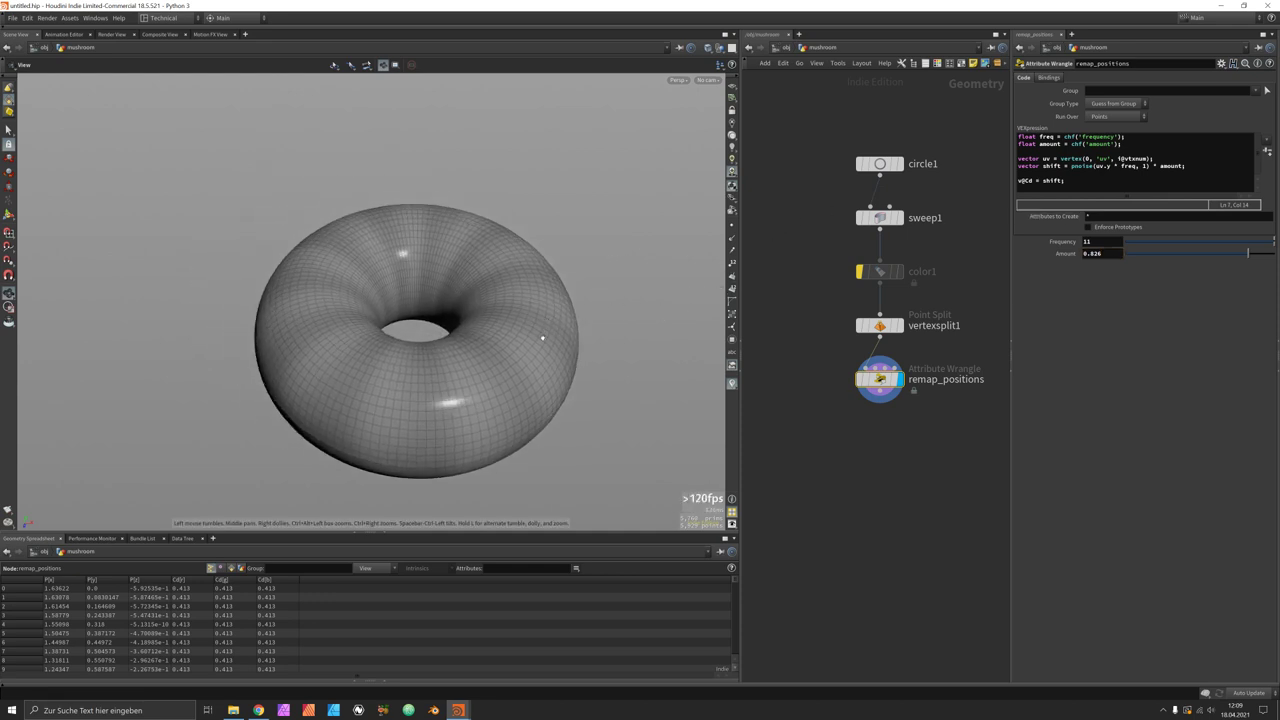
pyautogui.moveTo(1110, 242); pyautogui.dragTo(1116, 251)
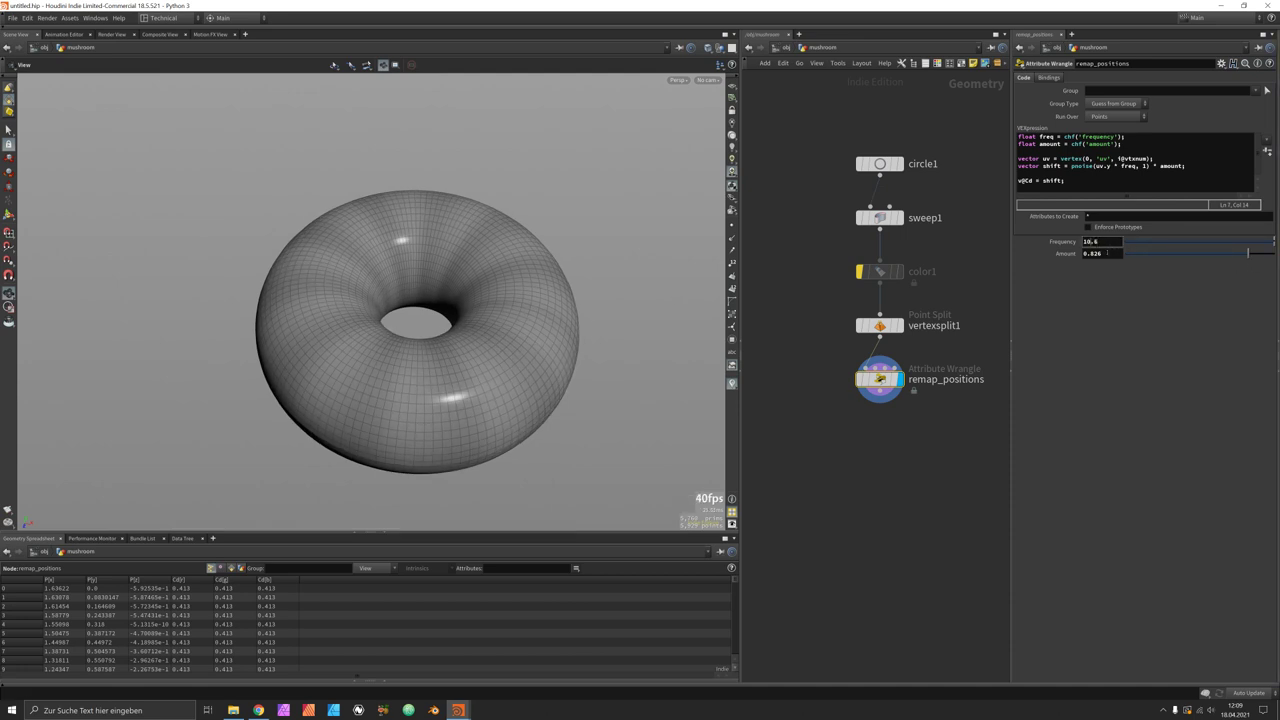
pyautogui.moveTo(560, 340)
pyautogui.mouseDown()
pyautogui.moveTo(584, 319)
pyautogui.moveTo(560, 345)
pyautogui.moveTo(556, 335)
pyautogui.mouseUp()
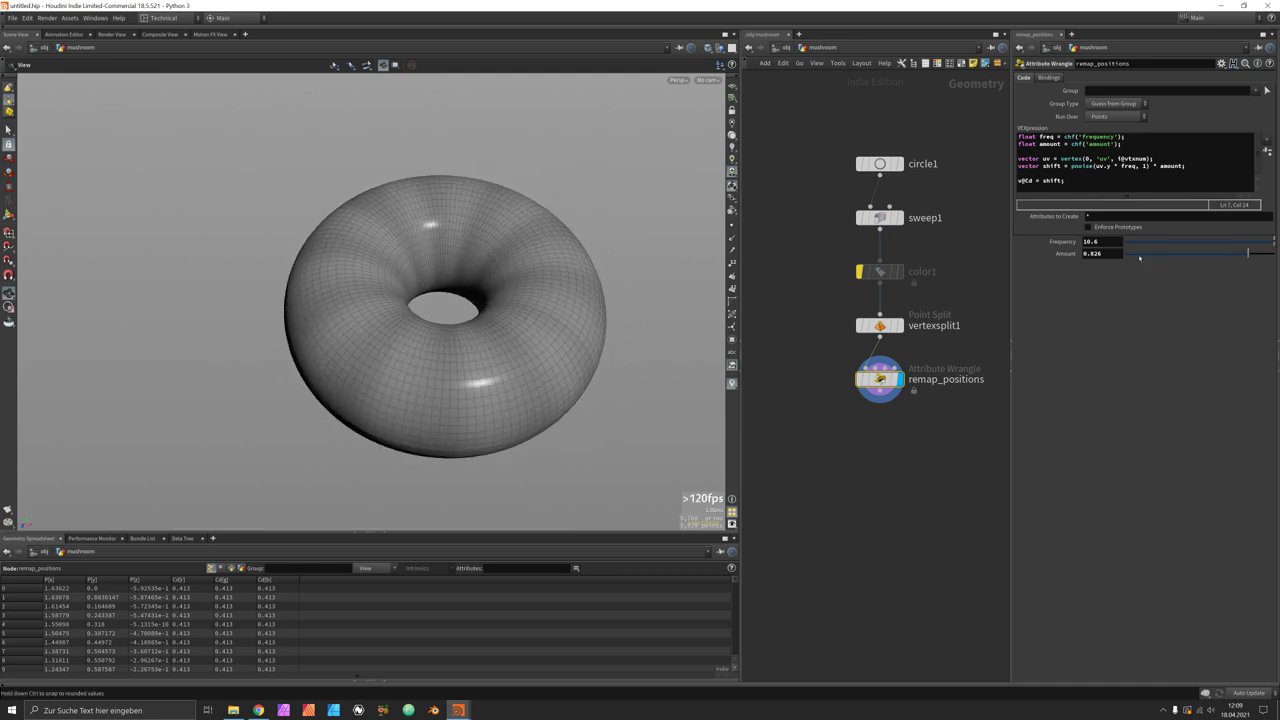
pyautogui.moveTo(1116, 251); pyautogui.dragTo(1116, 246)
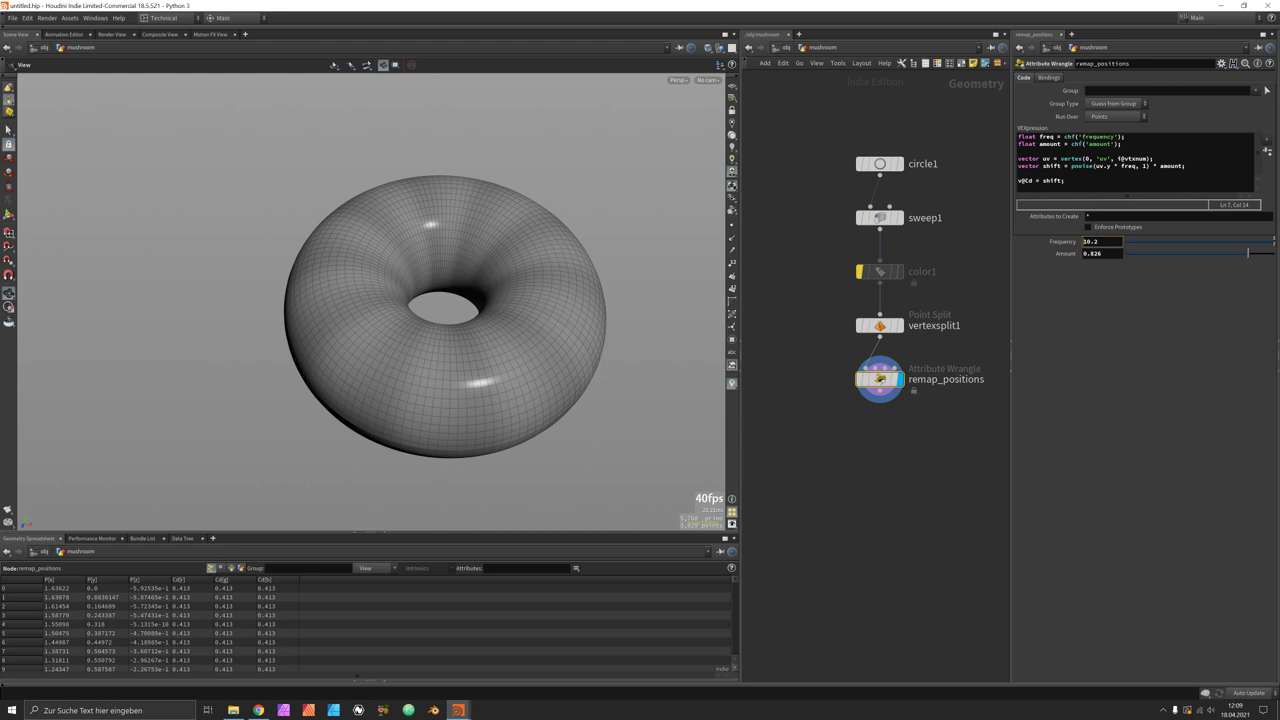
# Step: Wrap the frequency channel call so the line reads float freq = floor(chf('frequency')); and set Frequency to 1
pyautogui.click(1064, 137)
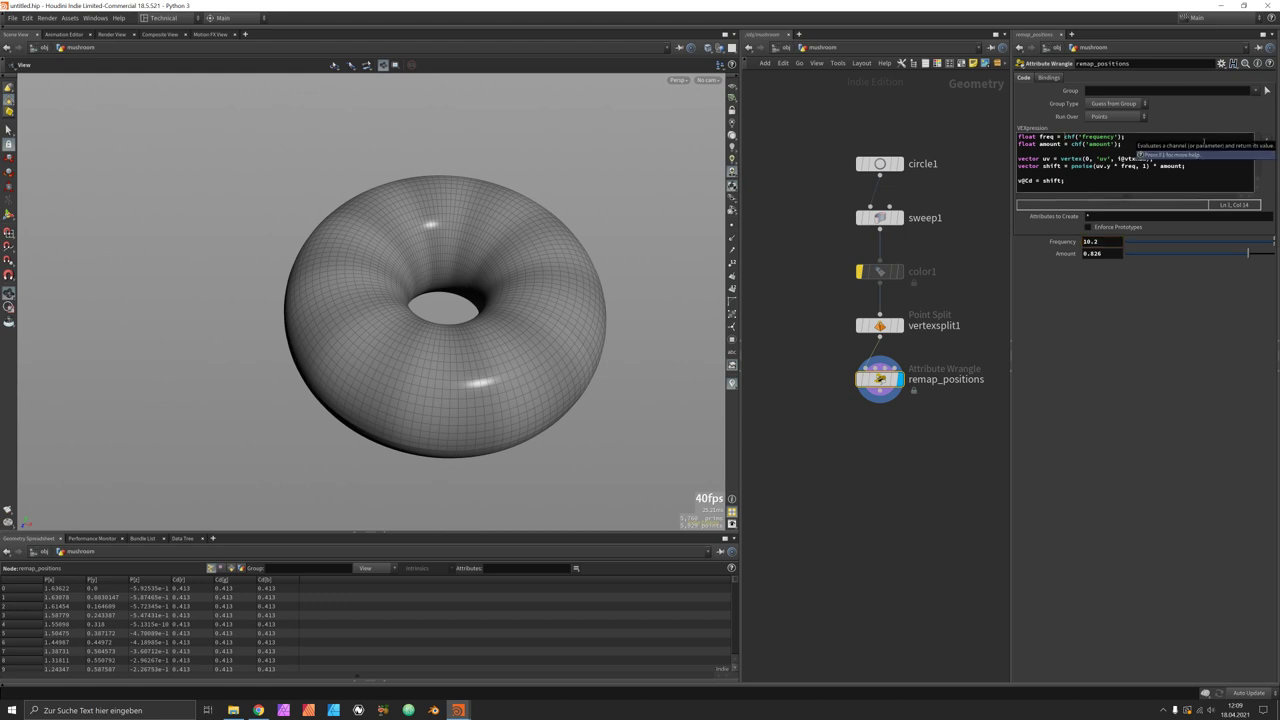
pyautogui.write('floor(')
pyautogui.click(1204, 141)
pyautogui.press('Right')
pyautogui.press('Right')
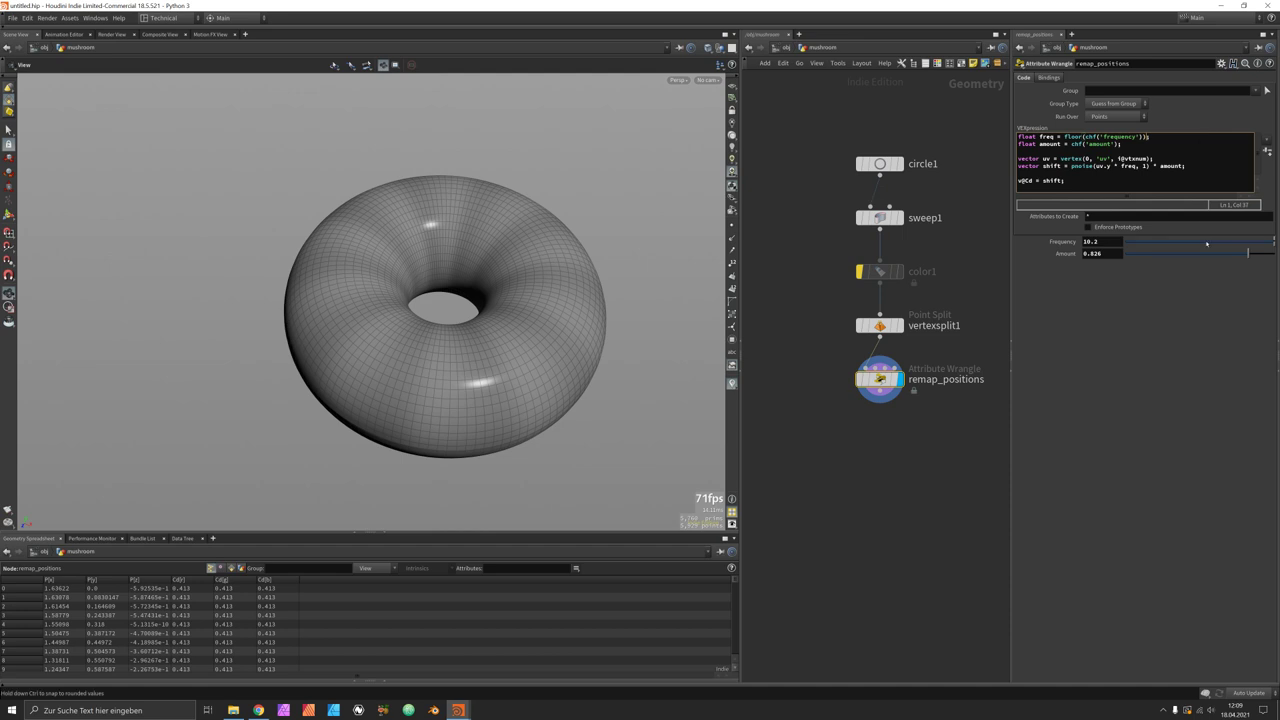
pyautogui.moveTo(1204, 241); pyautogui.dragTo(1275, 241)
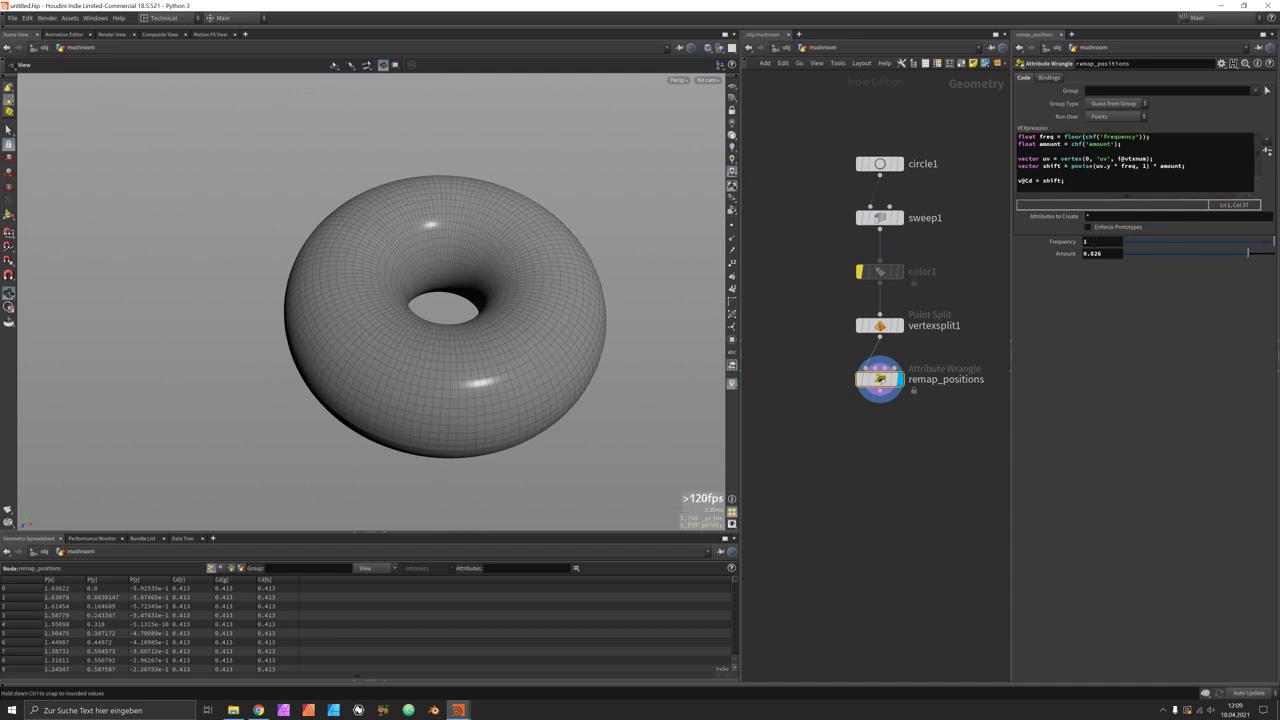
# Step: Edit the wrangle's parameter interface and set the upper limit of the Frequency range to 100
pyautogui.click(1221, 63)
pyautogui.click(1180, 76)
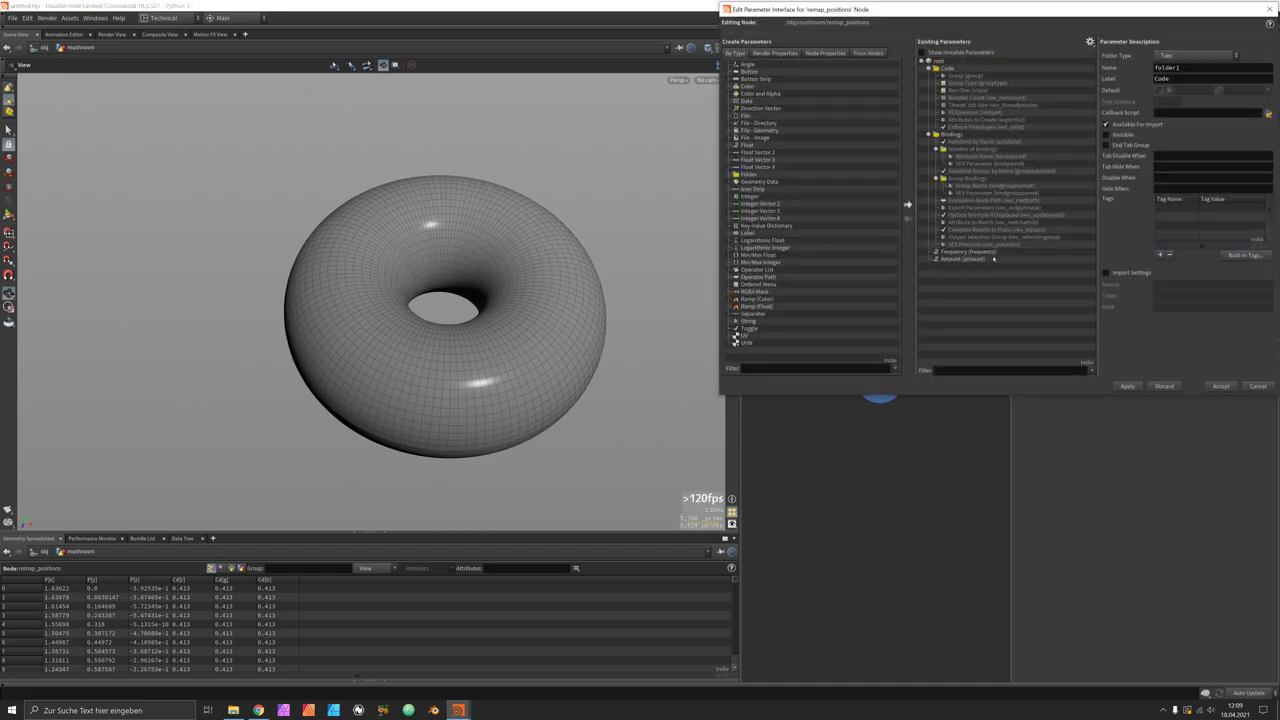
pyautogui.click(970, 251)
pyautogui.click(1243, 208)
pyautogui.write('0')
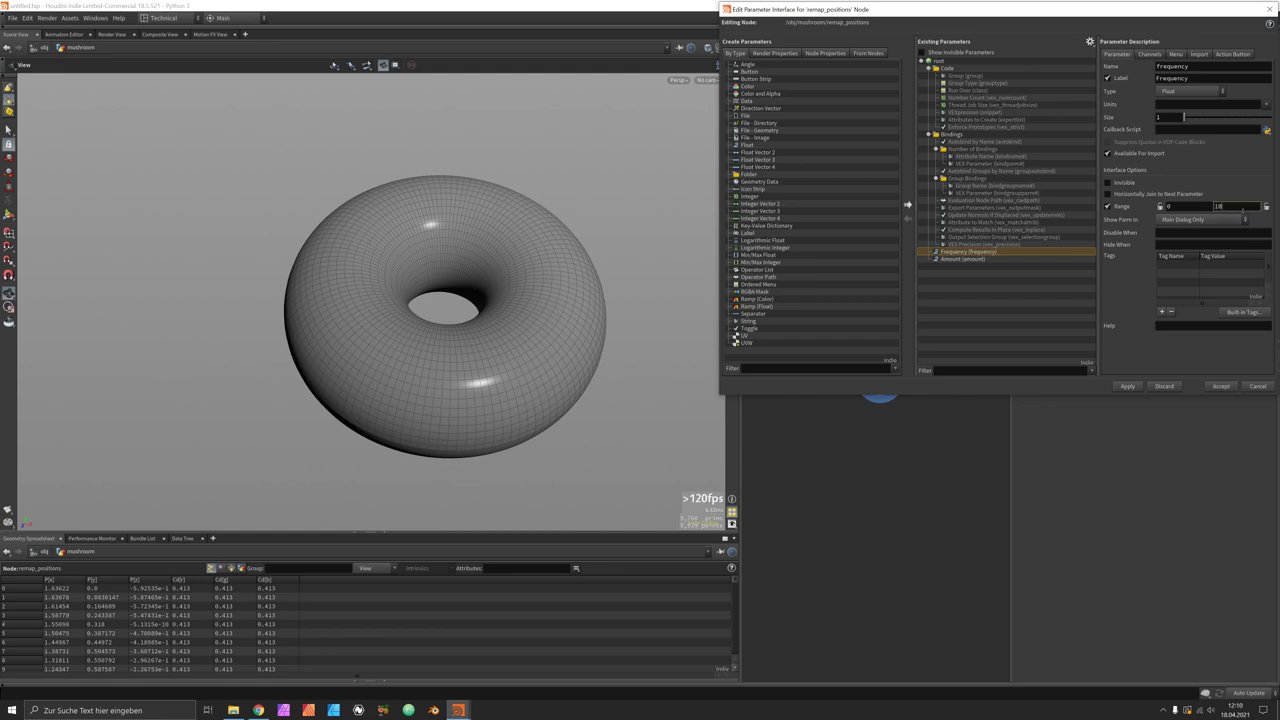
pyautogui.write('0')
pyautogui.press('Return')
# Step: Give the Frequency parameter a default of 10, accept the interface edits and set Frequency to 25.7
pyautogui.click(1150, 54)
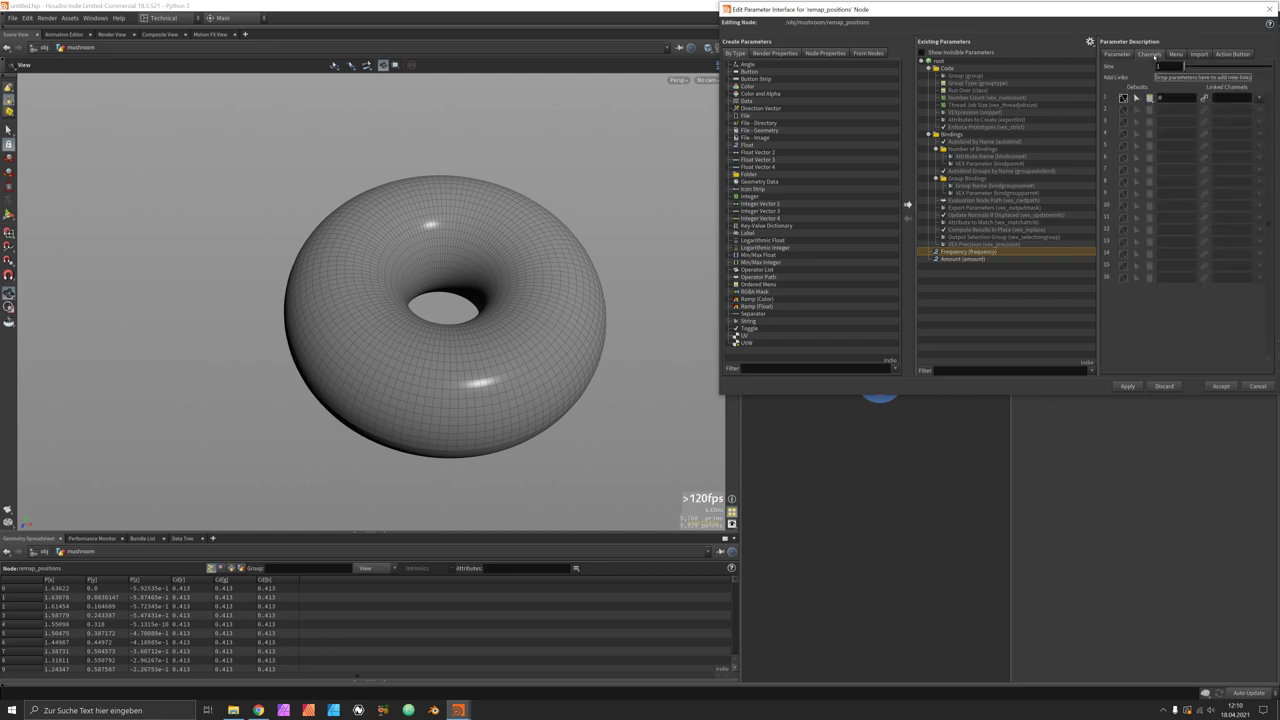
pyautogui.click(1183, 97)
pyautogui.write('10')
pyautogui.press('Return')
pyautogui.click(1221, 386)
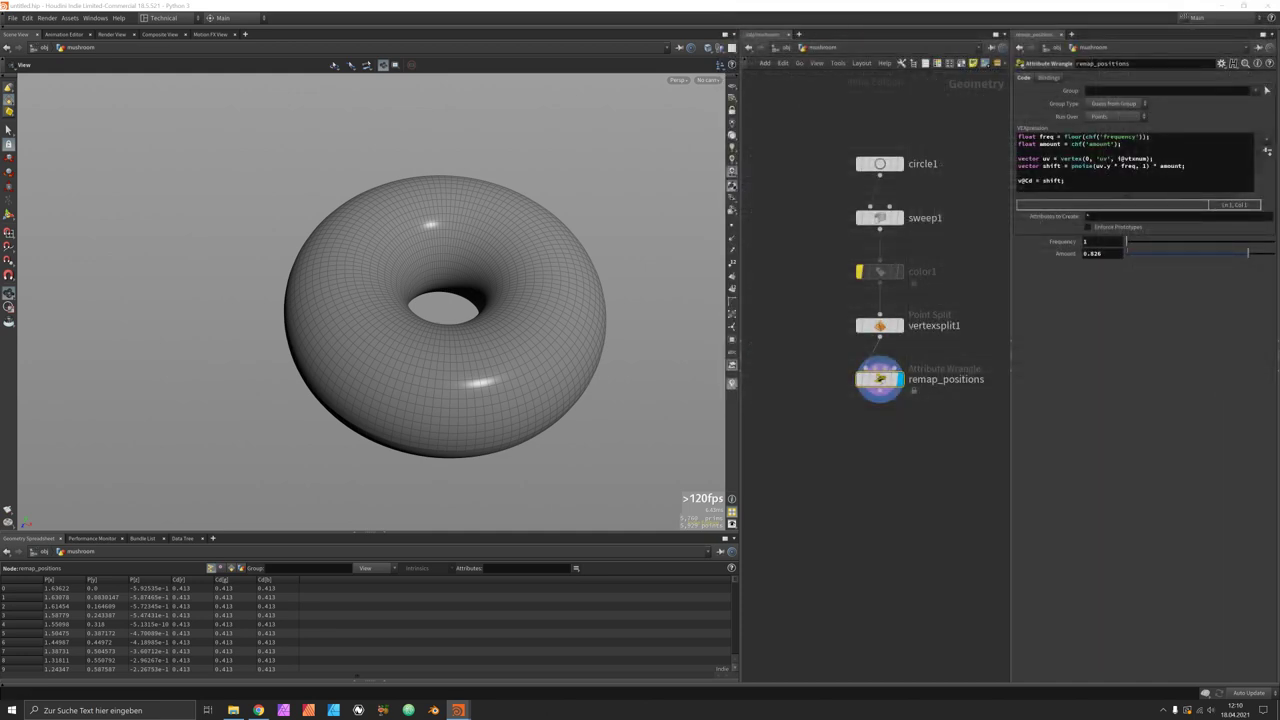
pyautogui.moveTo(1141, 243)
pyautogui.mouseDown()
pyautogui.moveTo(1186, 243)
pyautogui.moveTo(1166, 250)
pyautogui.mouseUp()
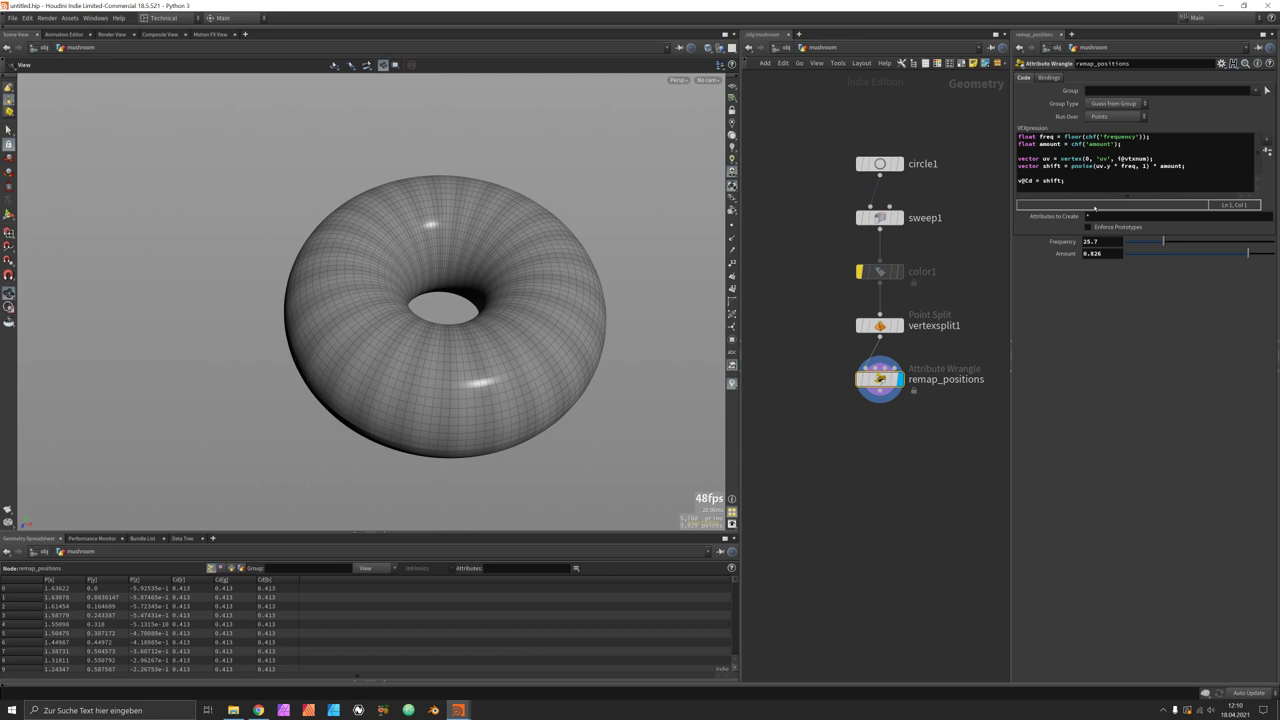
# Step: Insert vector pos = uvsample(0, 'P', 'uv', uv); between the shift line and the v@Cd line
pyautogui.click(1201, 168)
pyautogui.press('Return')
pyautogui.press('Return')
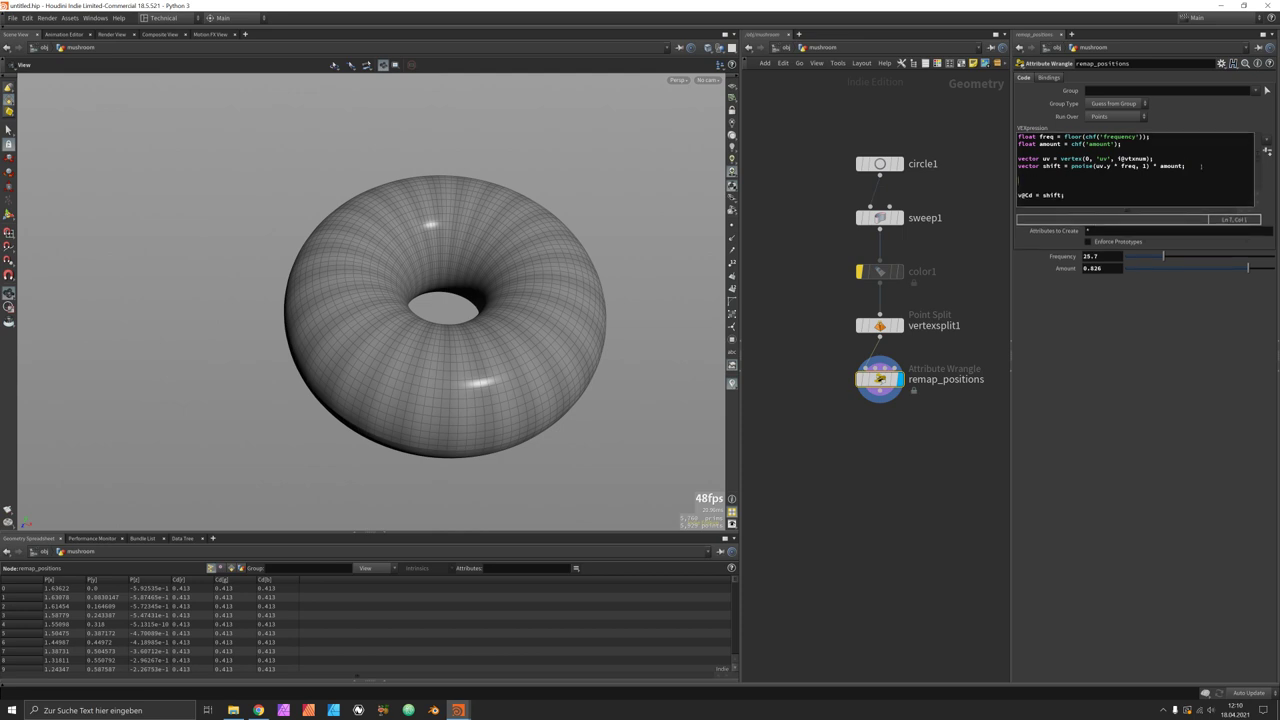
pyautogui.write('vector pos')
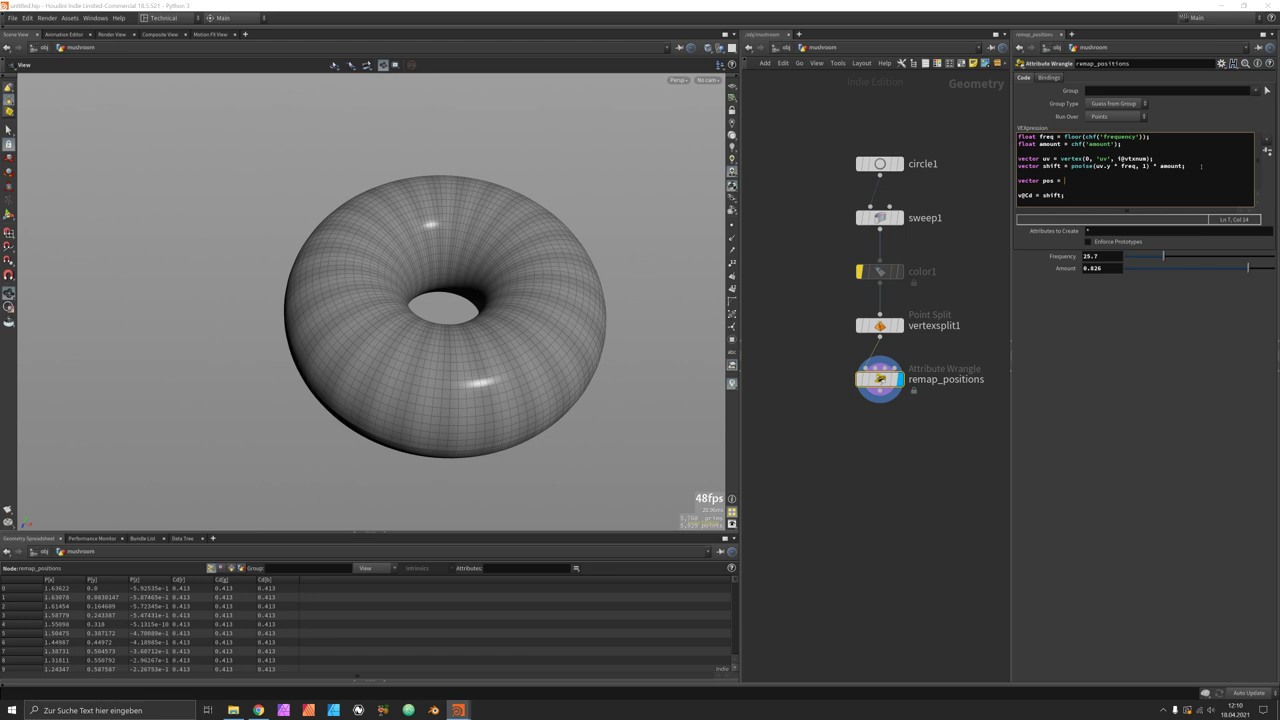
pyautogui.write(' = uvsample')
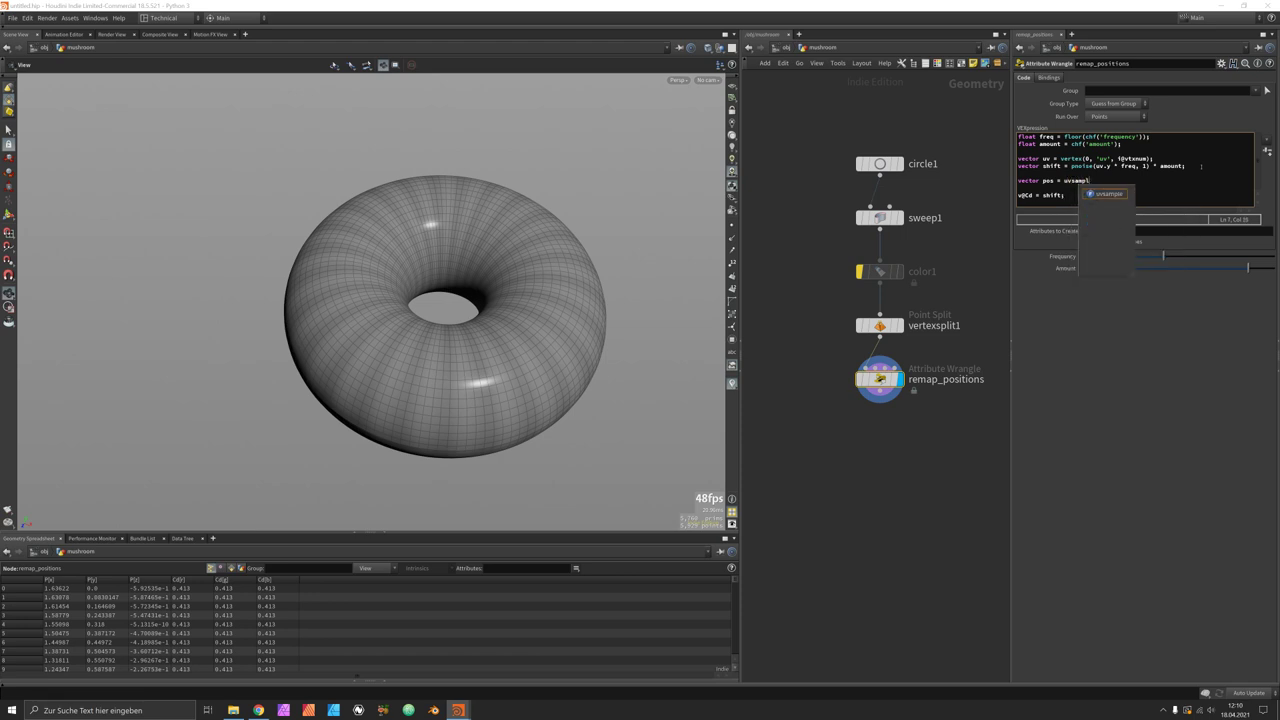
pyautogui.write('(')
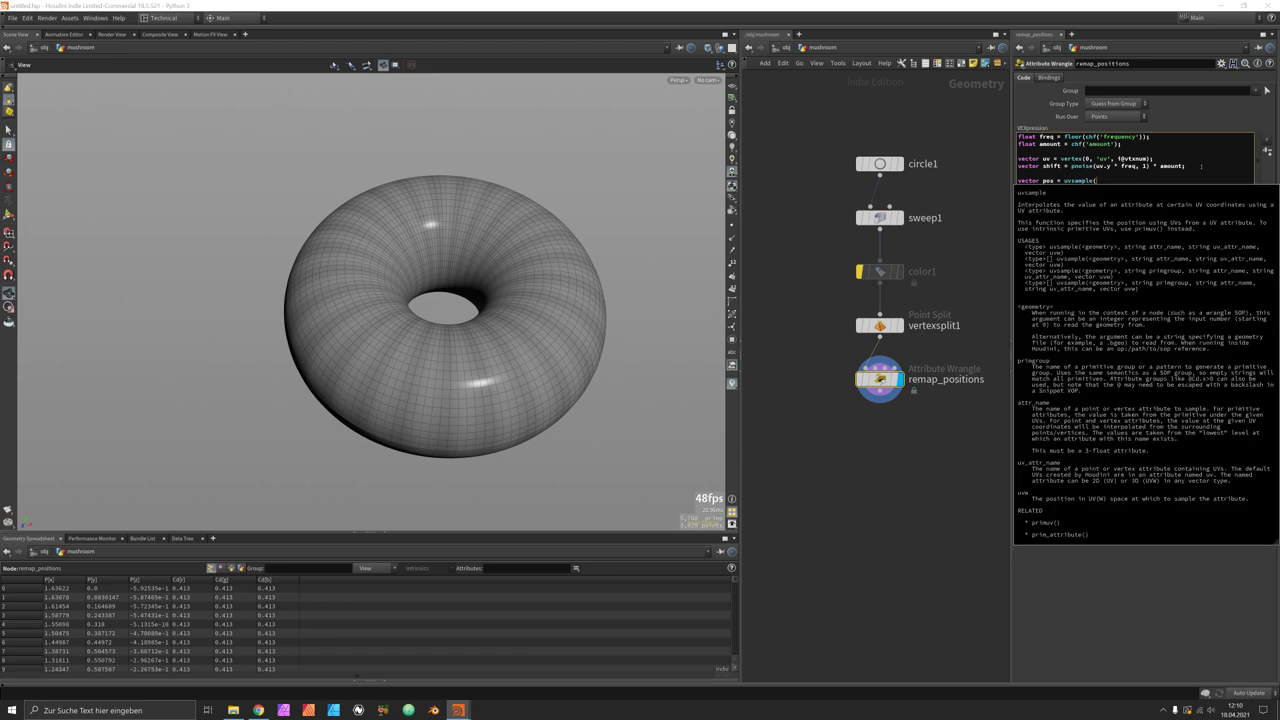
pyautogui.write("0, '")
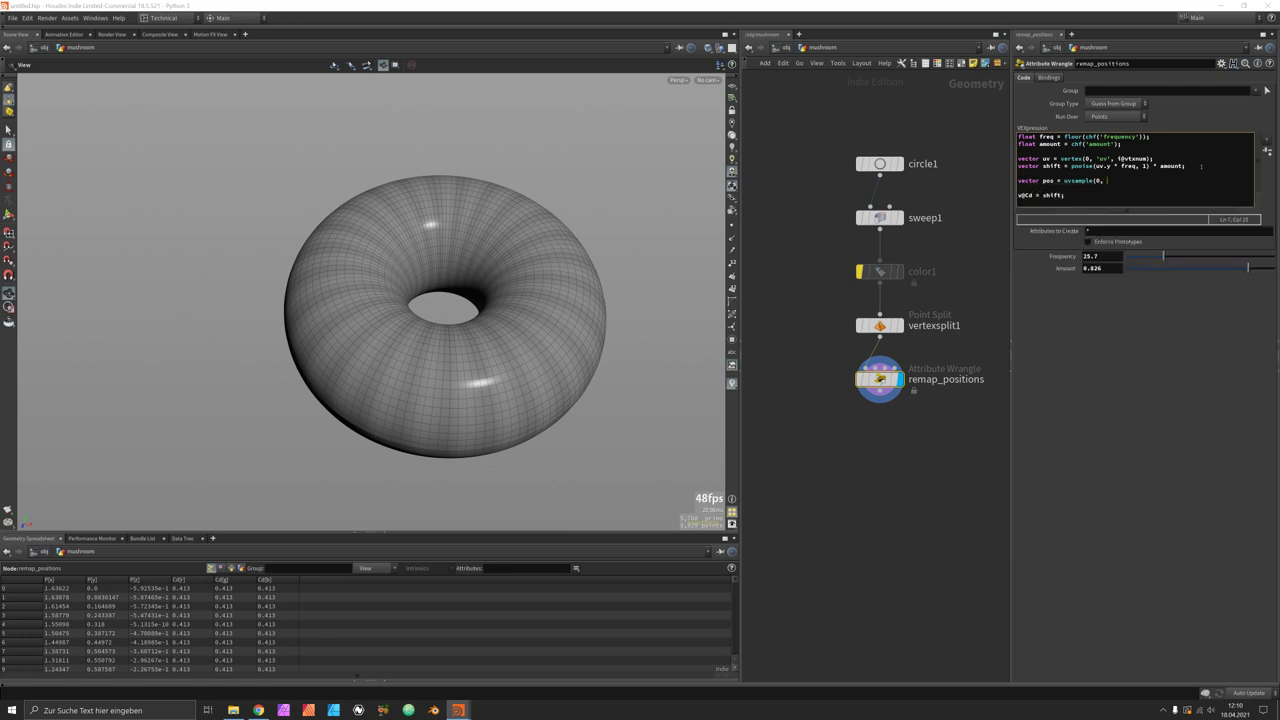
pyautogui.write("P', 'uv', uv);")
# Step: Start a declaration float x_btm = on a new line directly below the shift line
pyautogui.press('Return')
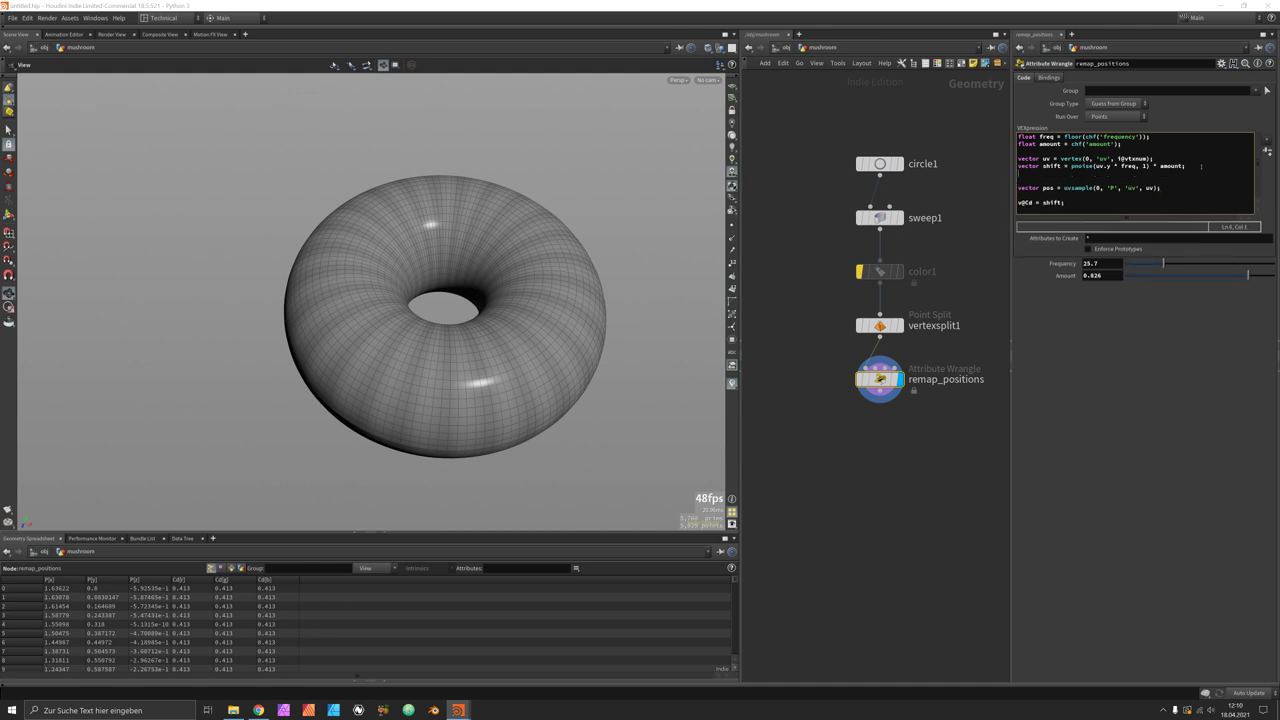
pyautogui.write('float ')
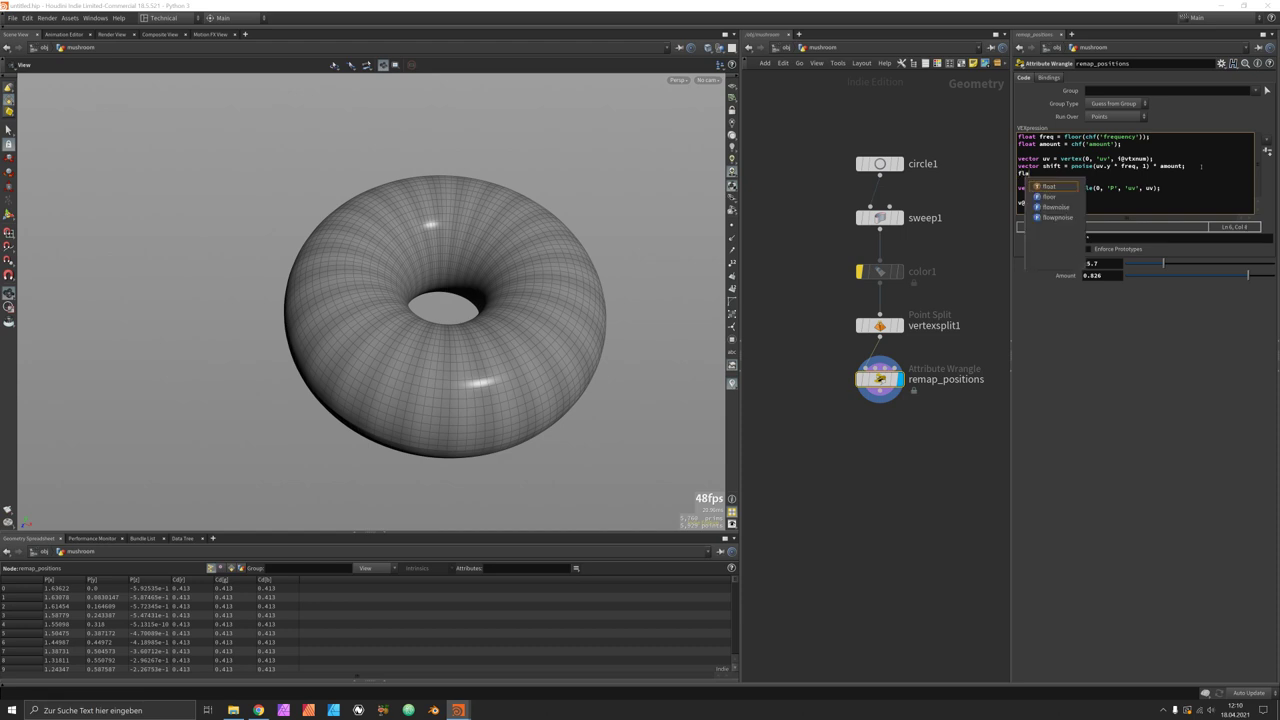
pyautogui.write('x')
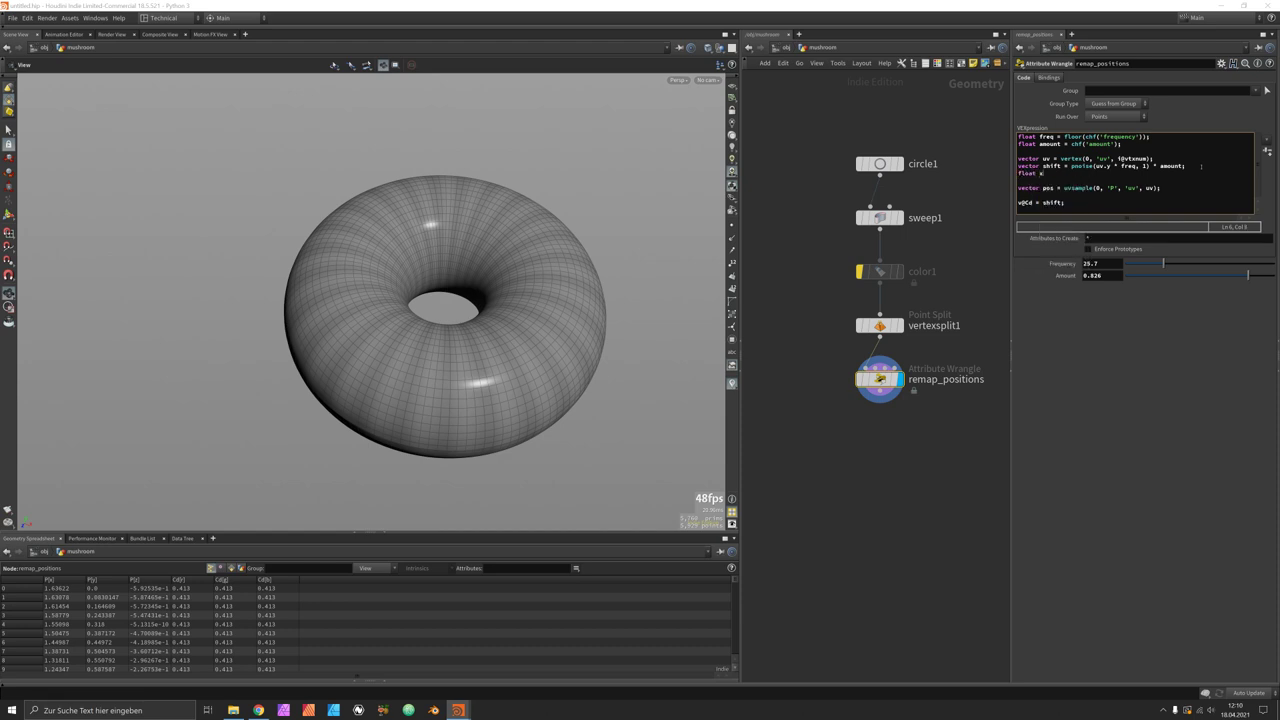
pyautogui.write('_btm =')
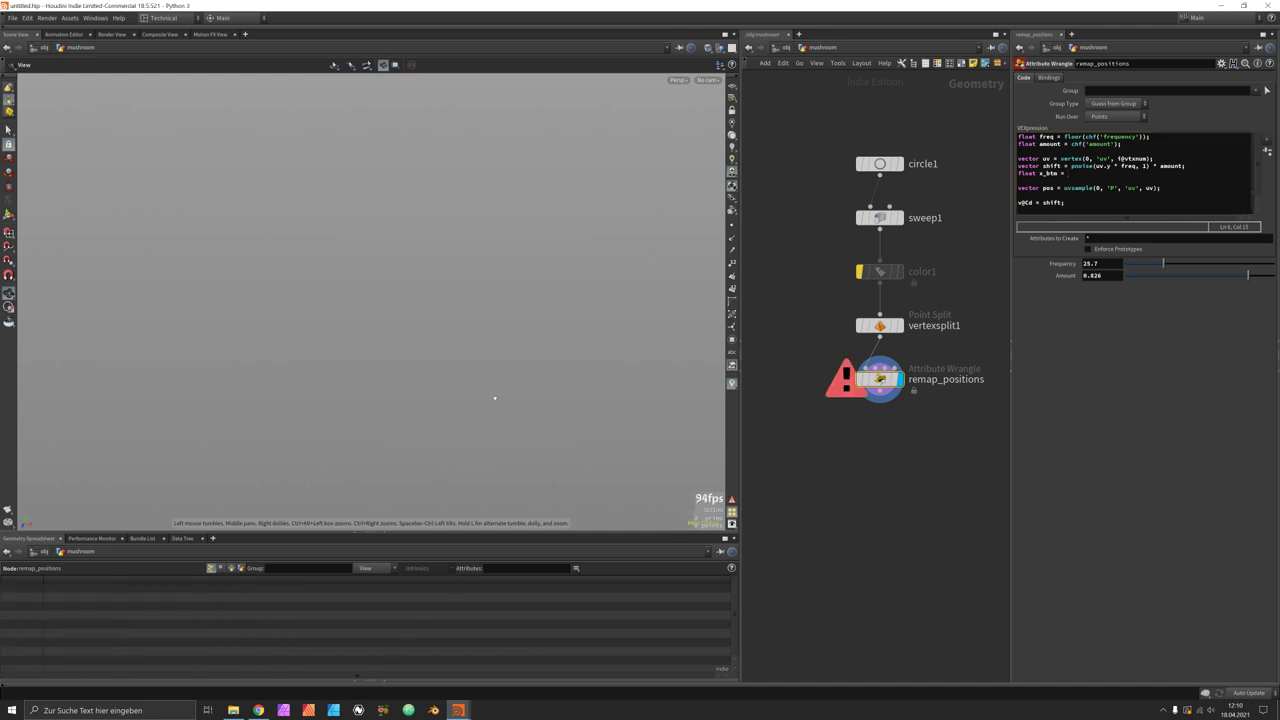
# Step: Display the vertexsplit1 output to examine the undeformed torus from the side, and return to the remap_positions wrangle
pyautogui.click(899, 325)
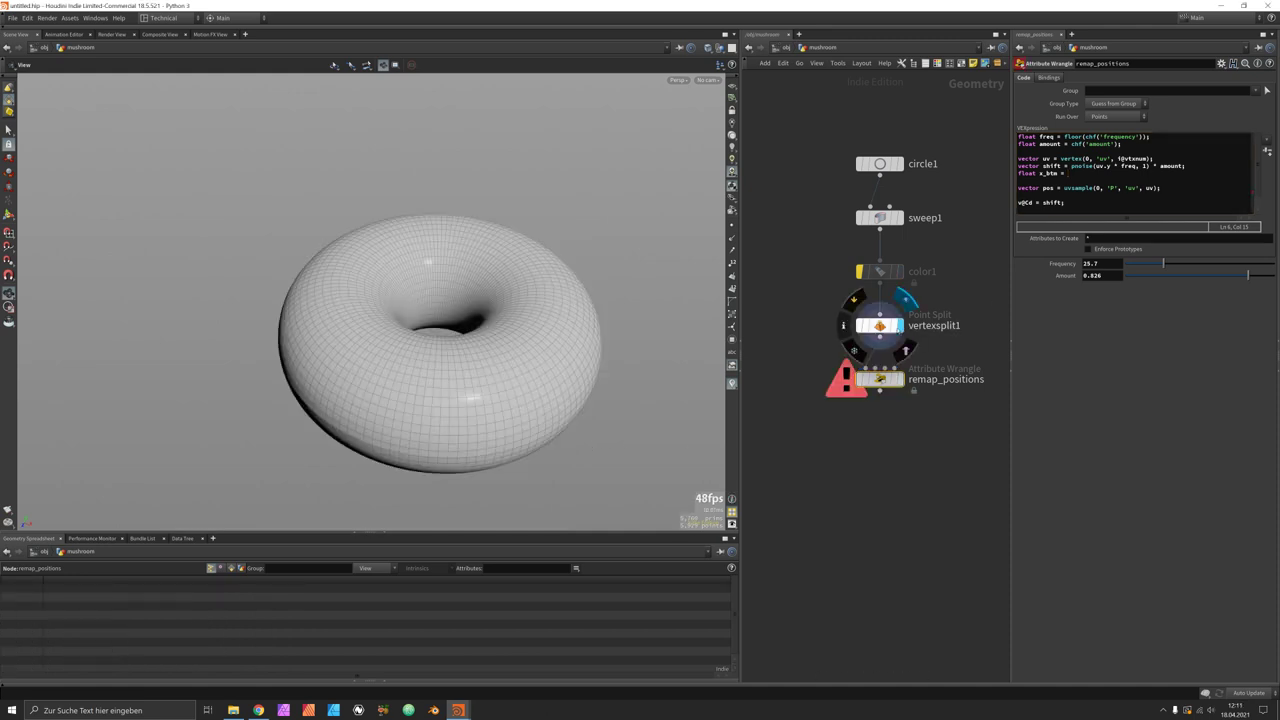
pyautogui.click(880, 325)
pyautogui.moveTo(480, 400); pyautogui.dragTo(529, 379)
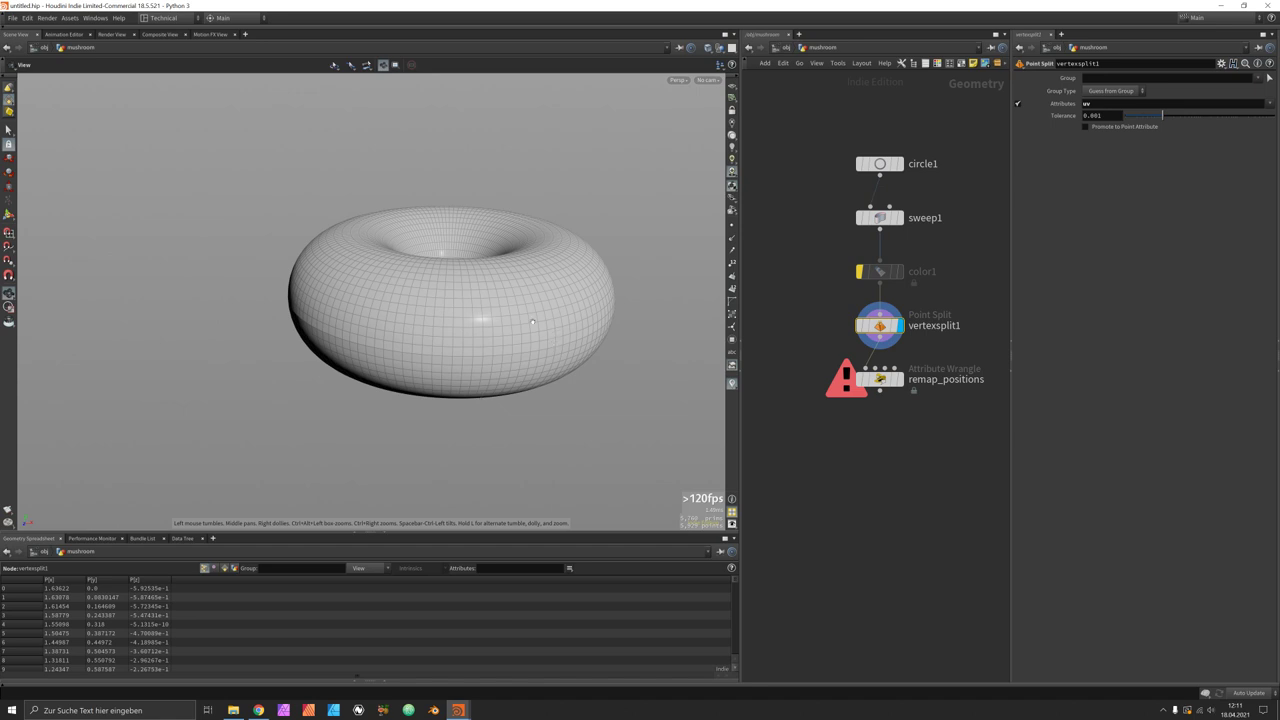
pyautogui.click(904, 382)
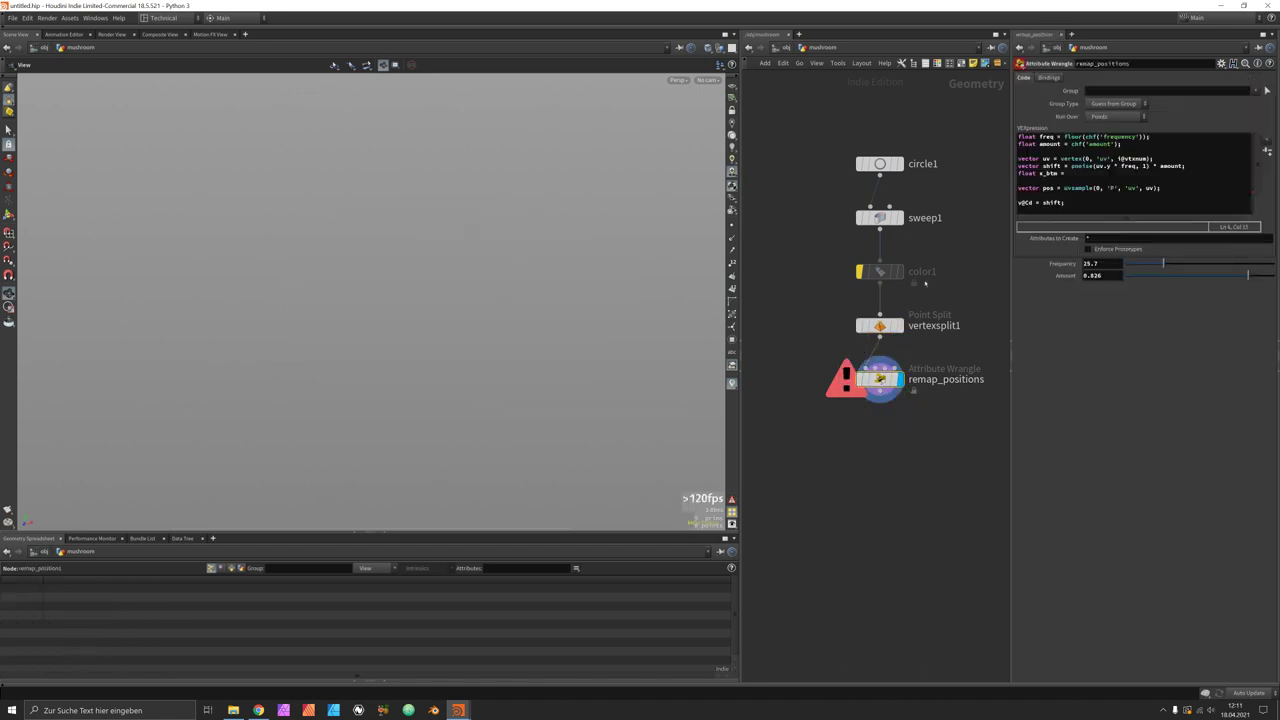
# Step: Complete the x_btm declaration with uv.x + shift.x + 0.2;
pyautogui.click(1086, 175)
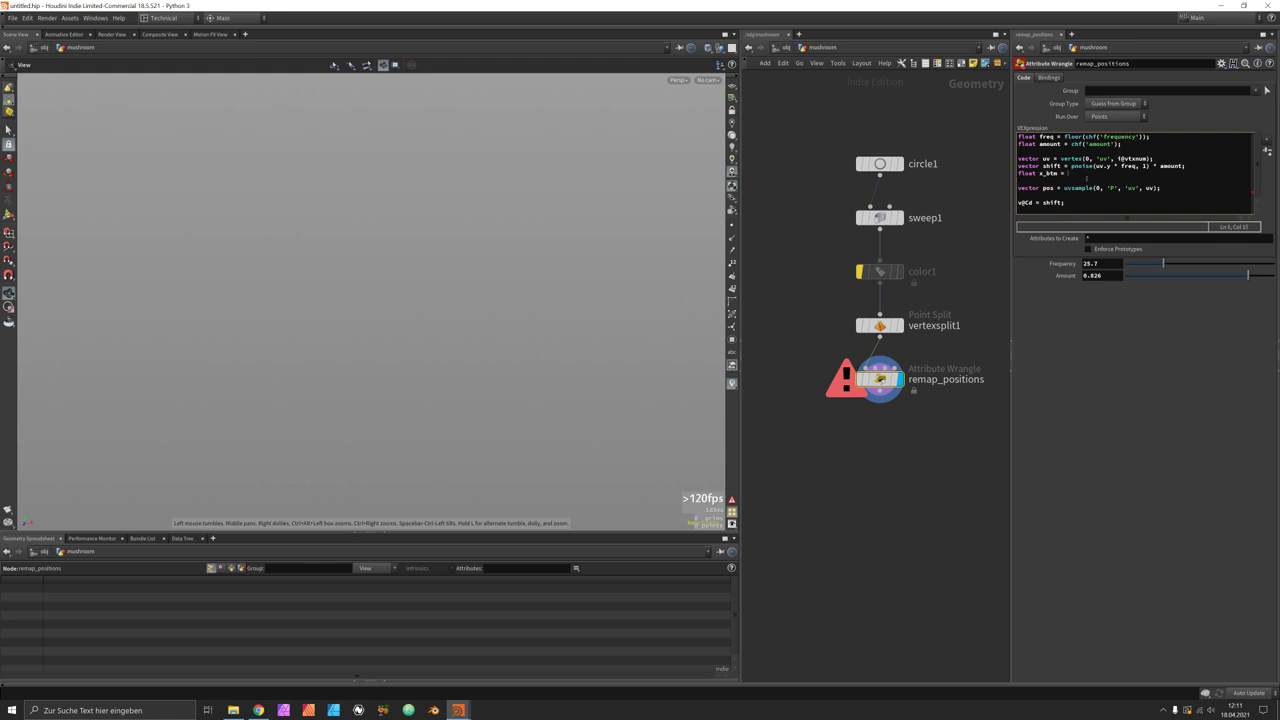
pyautogui.write('uv.x')
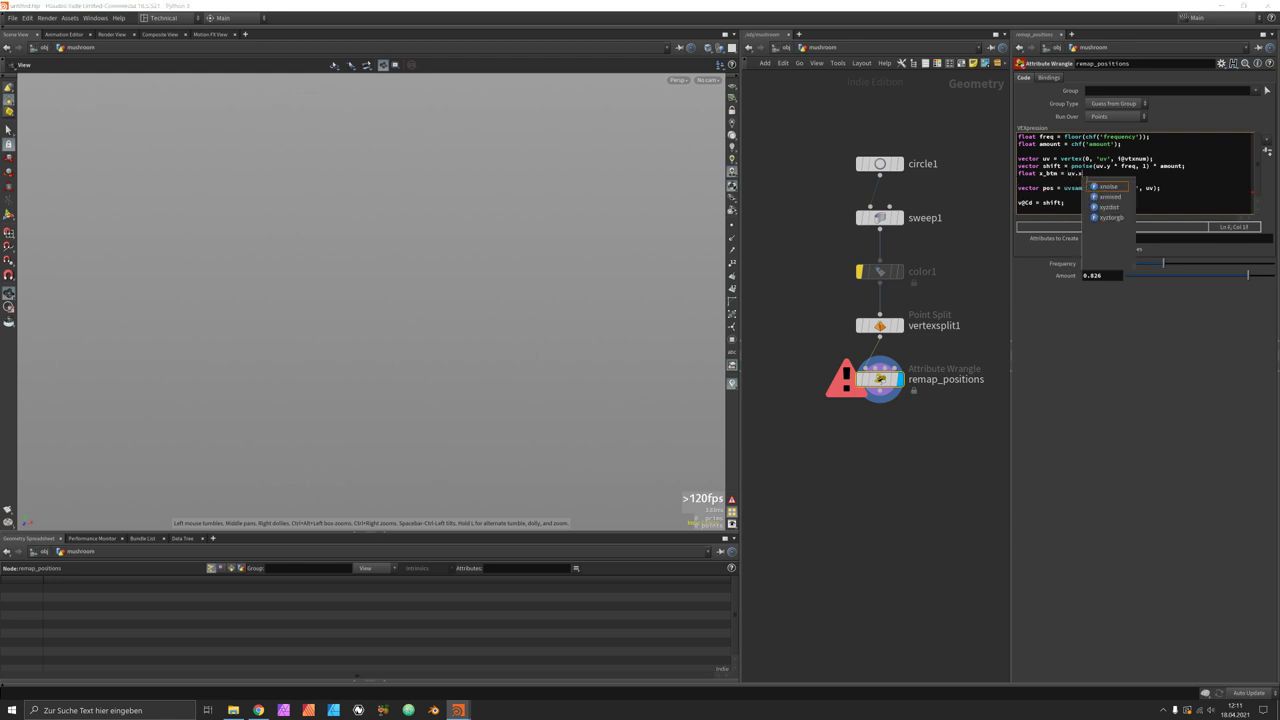
pyautogui.press('Escape')
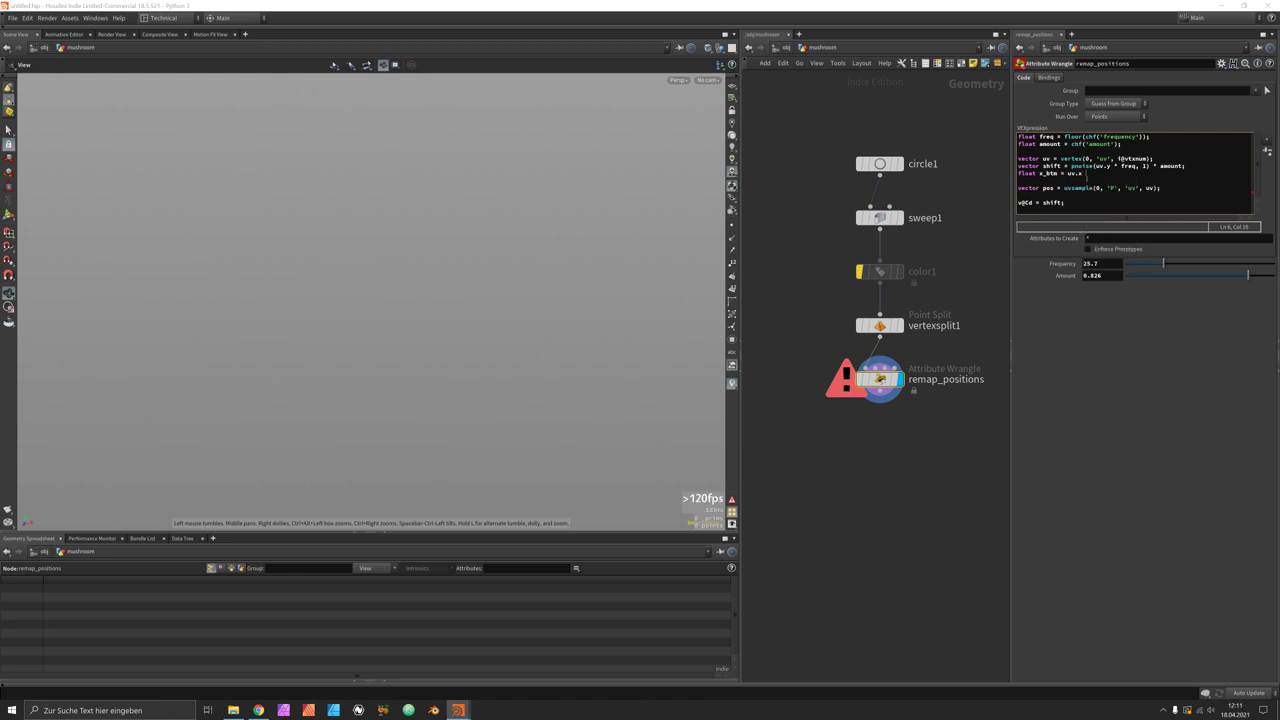
pyautogui.write('+ shift.x + 0.2;')
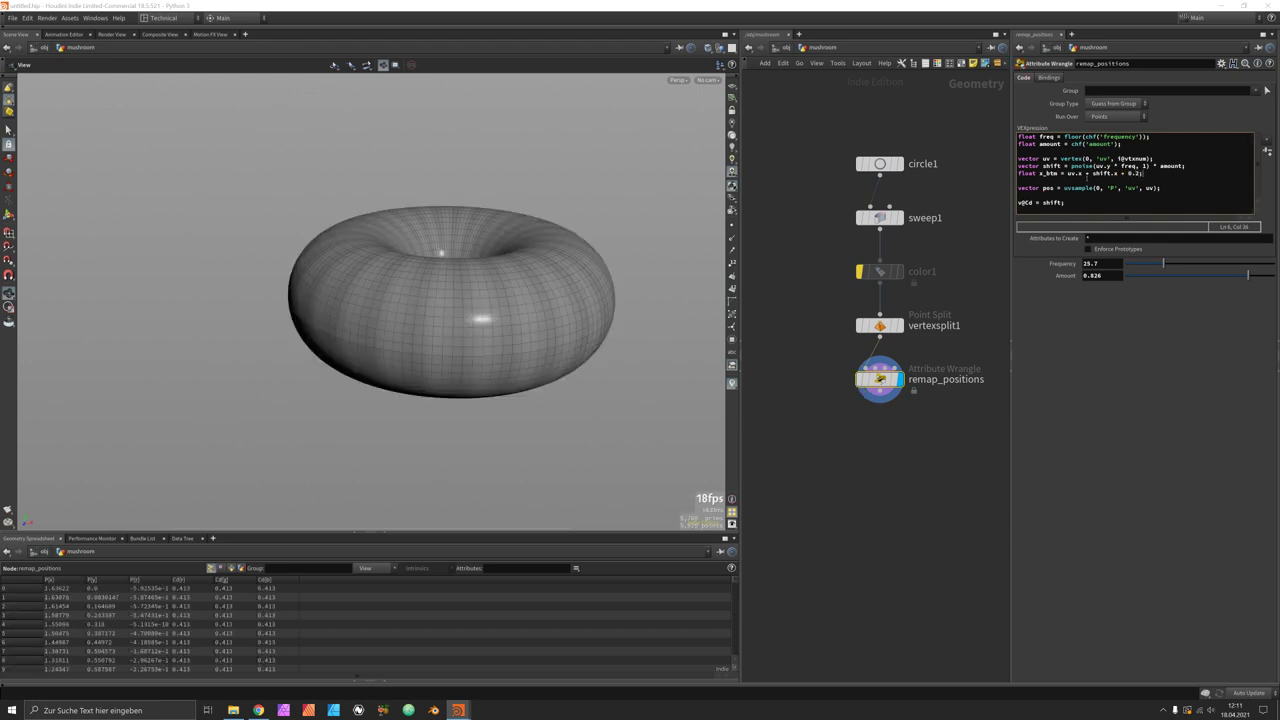
# Step: Declare float x_top = uv.x - shift.y; on a new line below the x_btm declaration
pyautogui.moveTo(570, 320); pyautogui.dragTo(509, 374)
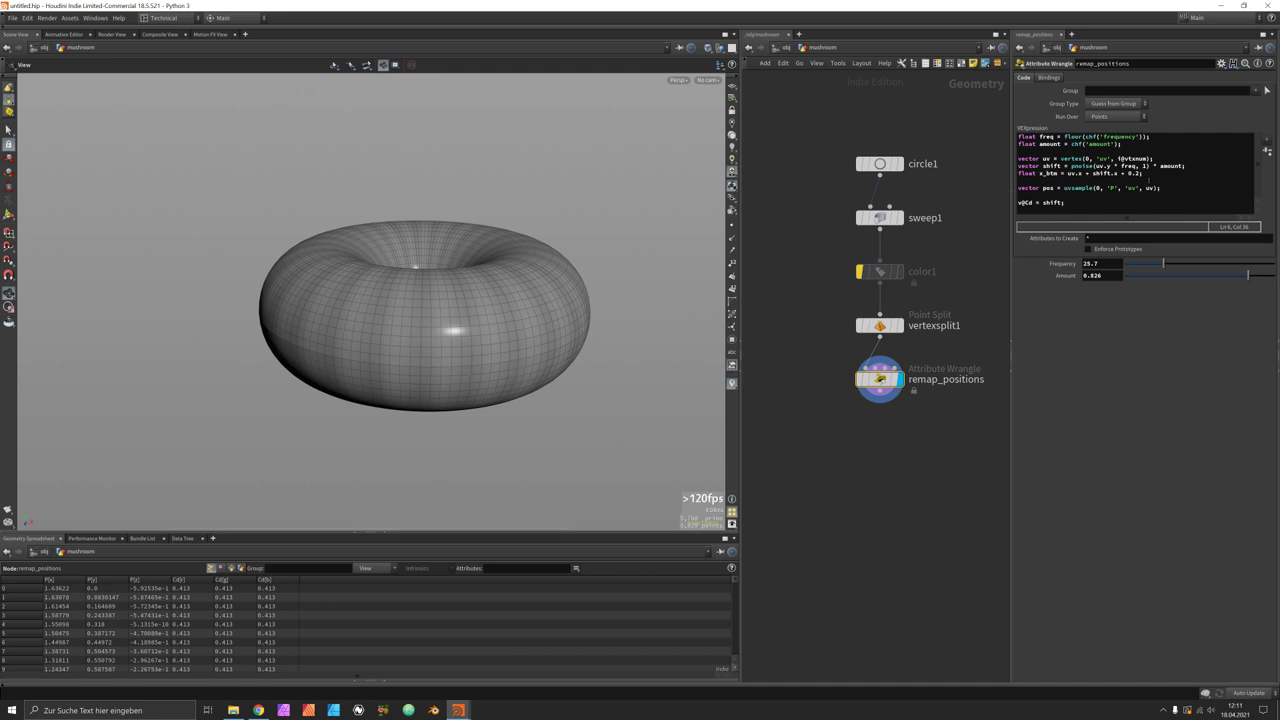
pyautogui.press('Return')
pyautogui.write('float ')
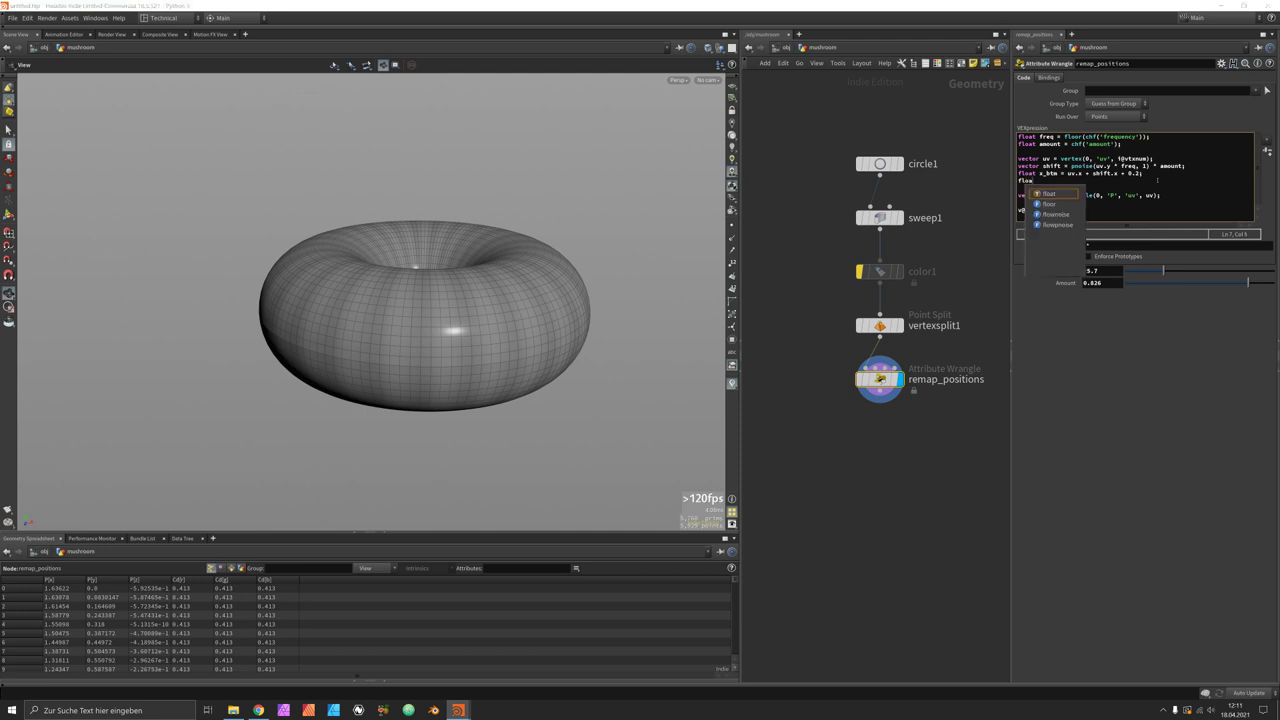
pyautogui.write('x_top ')
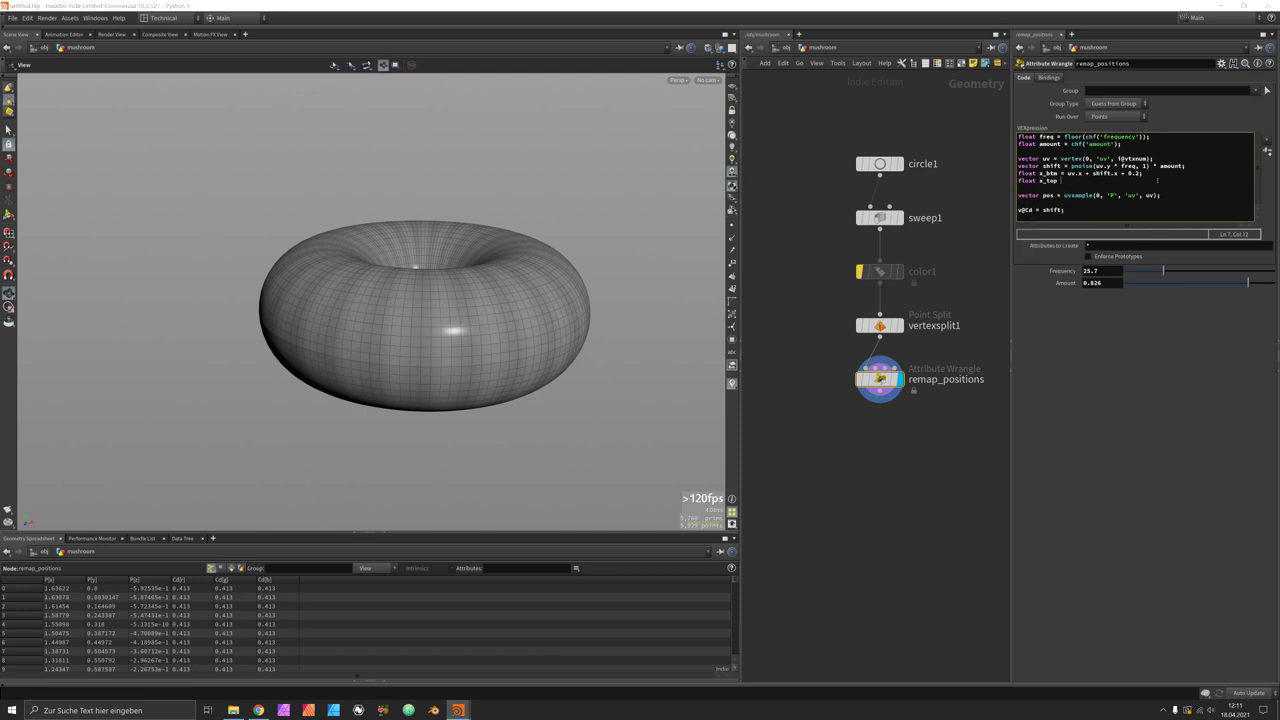
pyautogui.write('= uv')
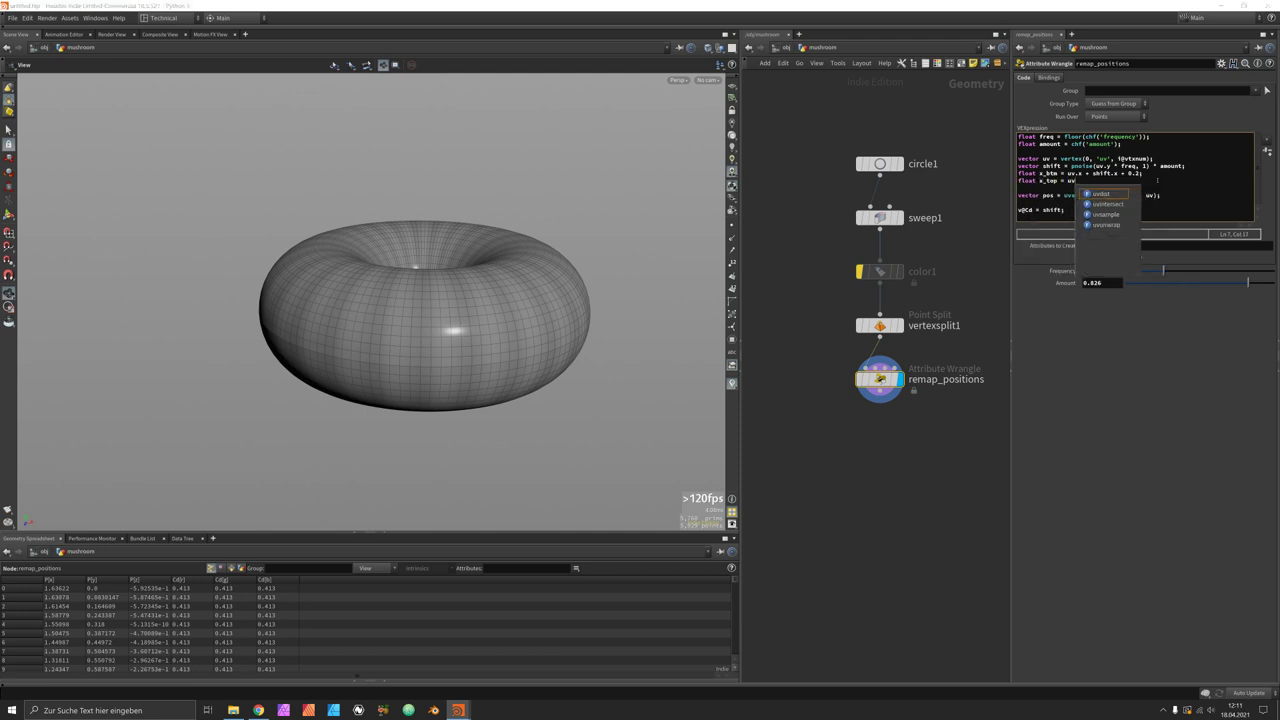
pyautogui.write('.x')
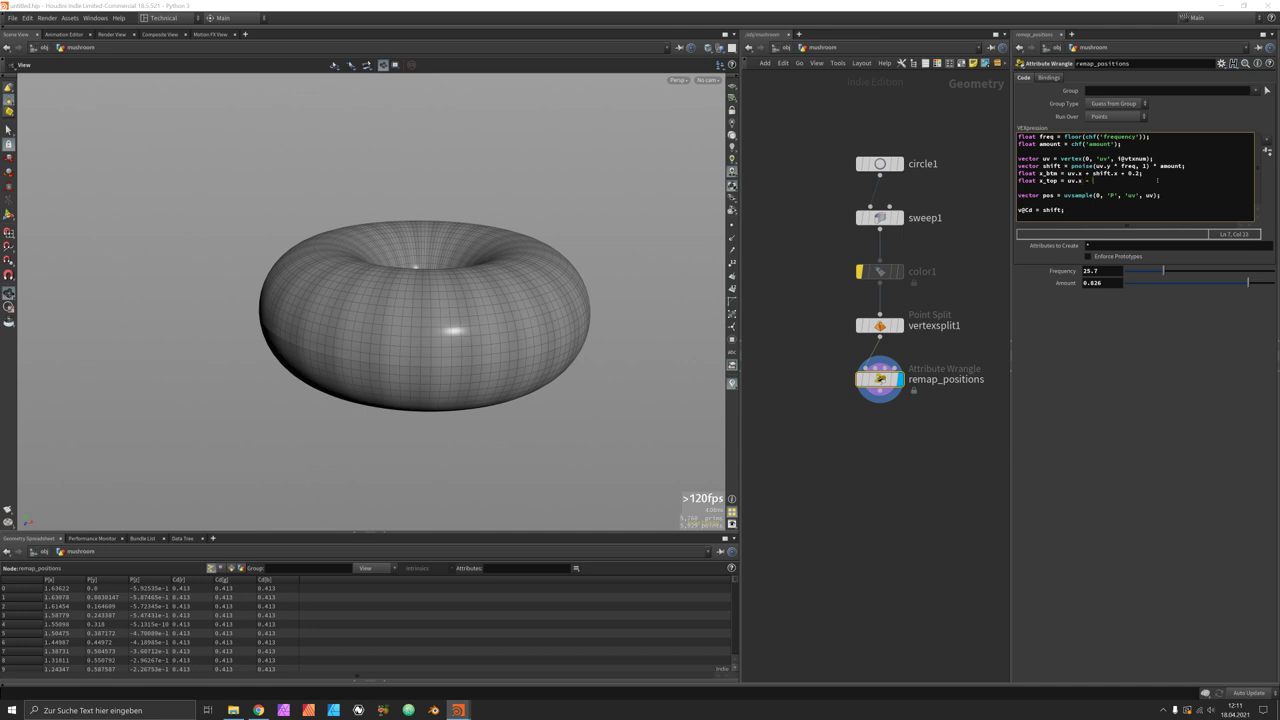
pyautogui.write(' - shift')
# Step: Add the line uv.x = fit01(uv.x, x_btm, x_top); between the x_top declaration and the uvsample line
pyautogui.press('Return')
pyautogui.press('Return')
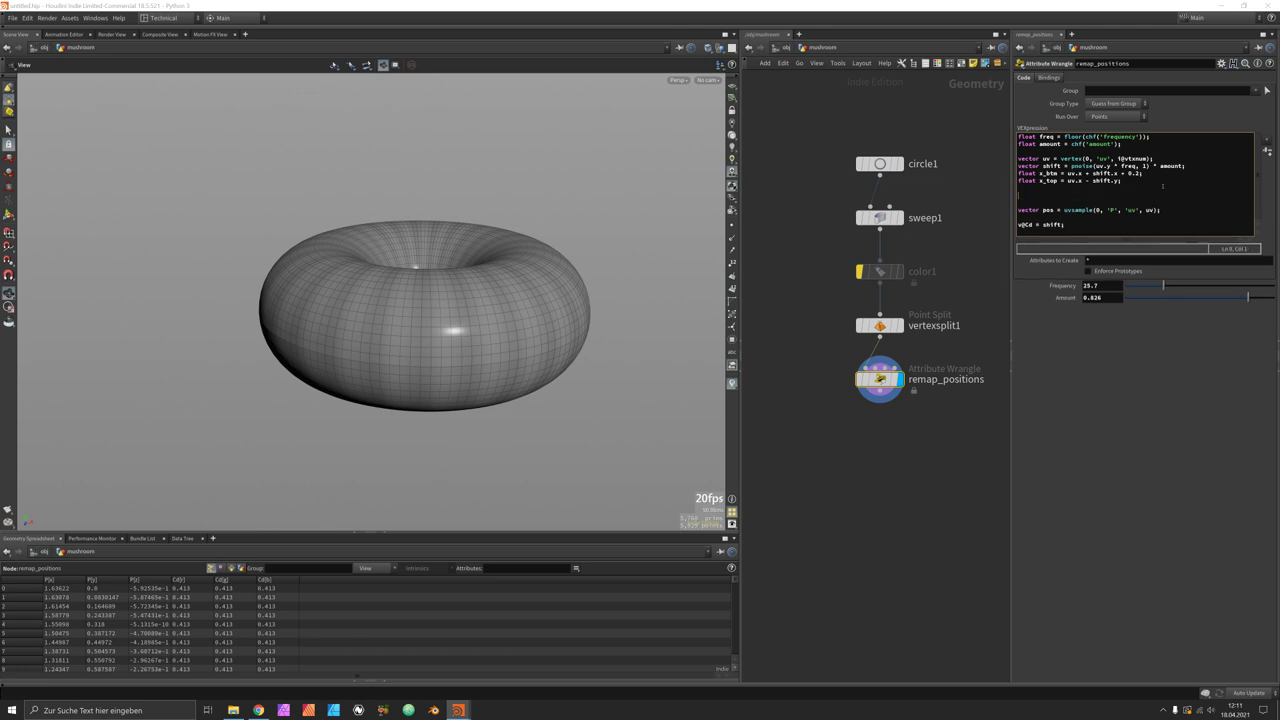
pyautogui.write('uv.x')
pyautogui.press('BackSpace')
pyautogui.write('fit')
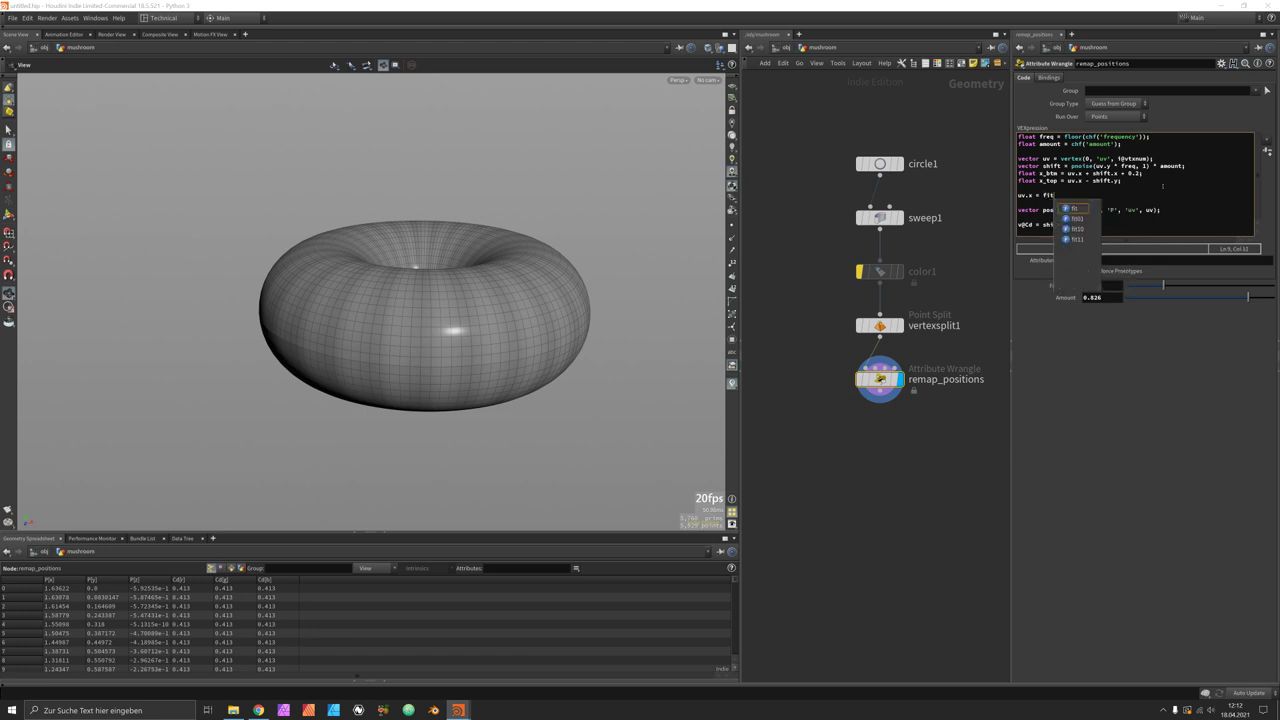
pyautogui.write('01(')
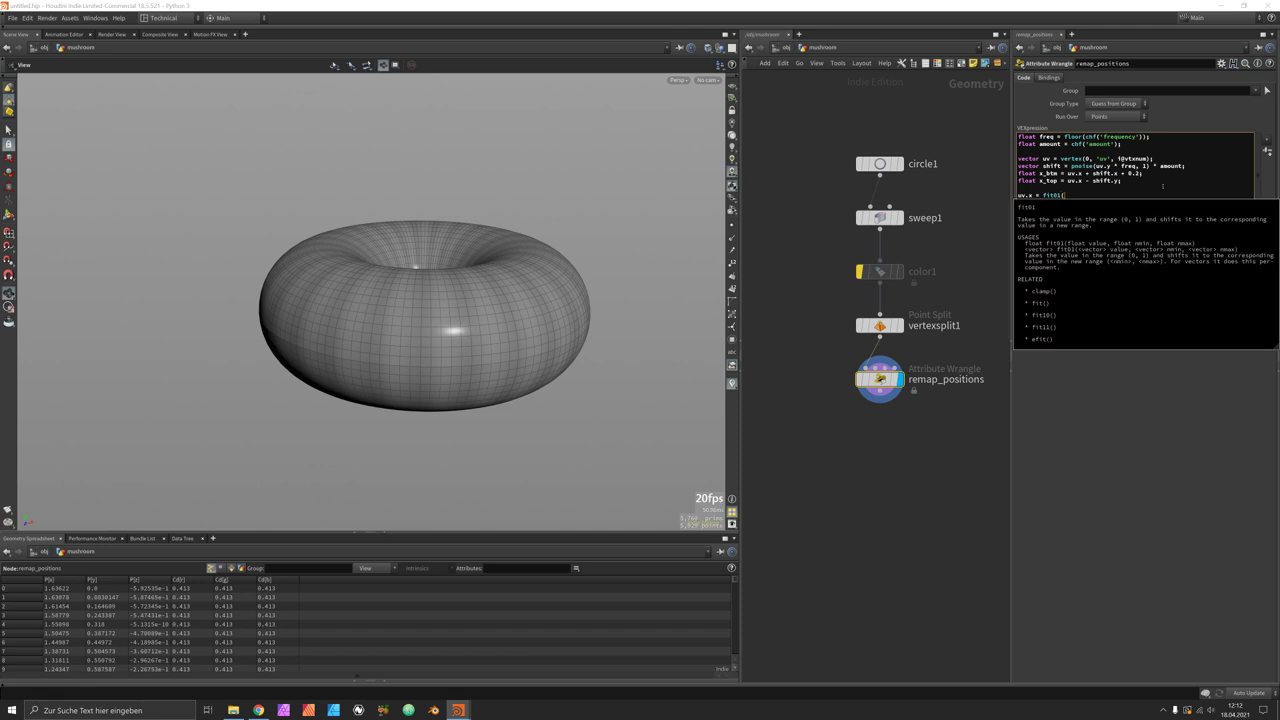
pyautogui.write('uv.x')
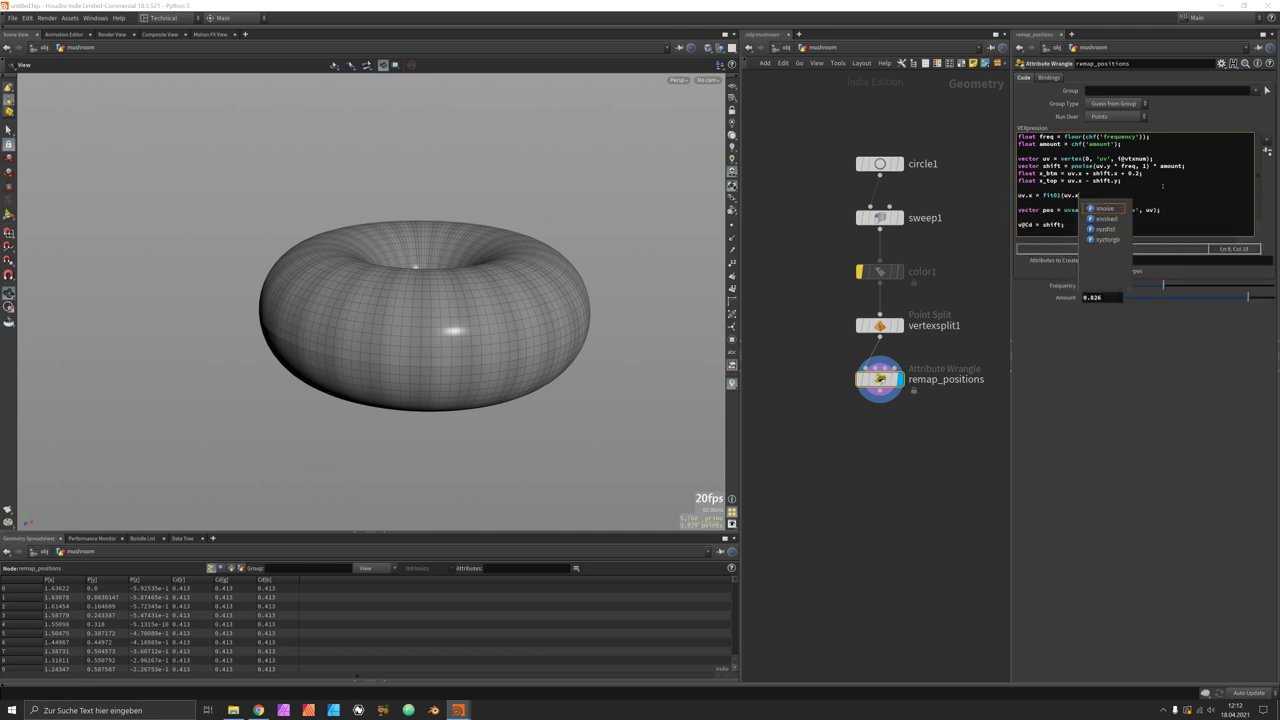
pyautogui.write(', ')
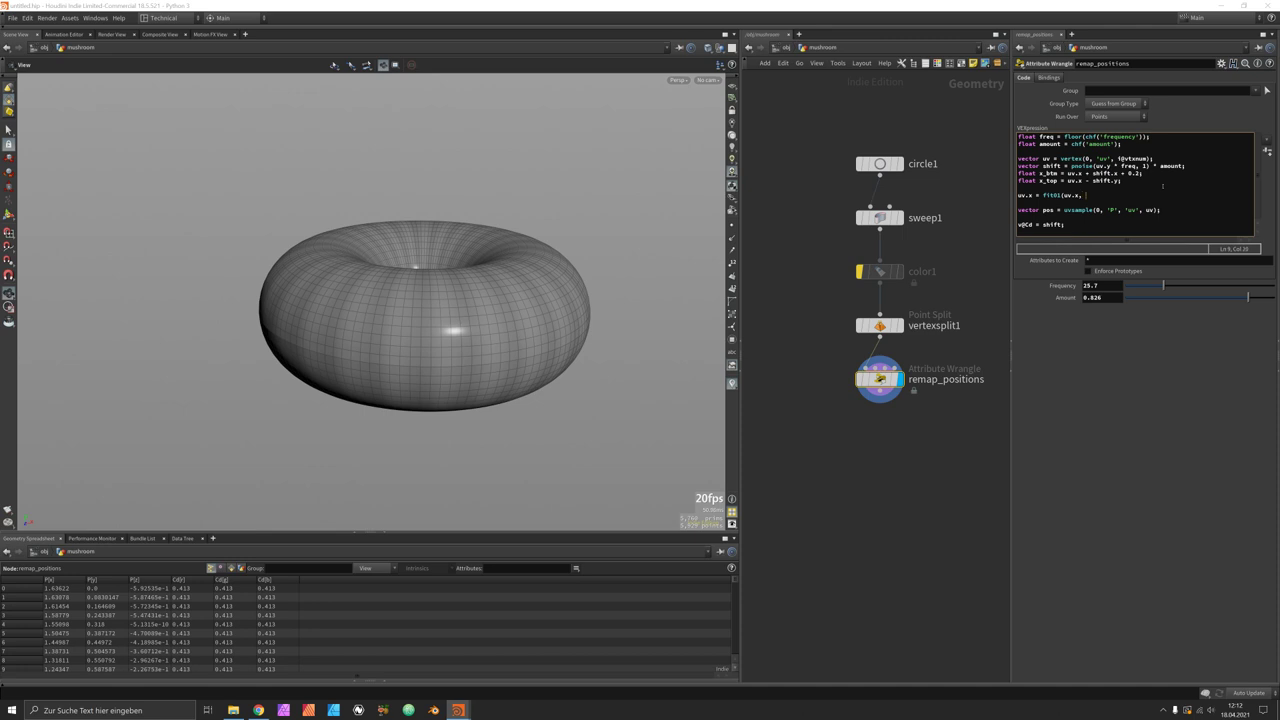
pyautogui.write('x_btm, x_top);')
# Step: Change the wrangle's final line from the color assignment to v@P = pos;
pyautogui.click(1033, 226)
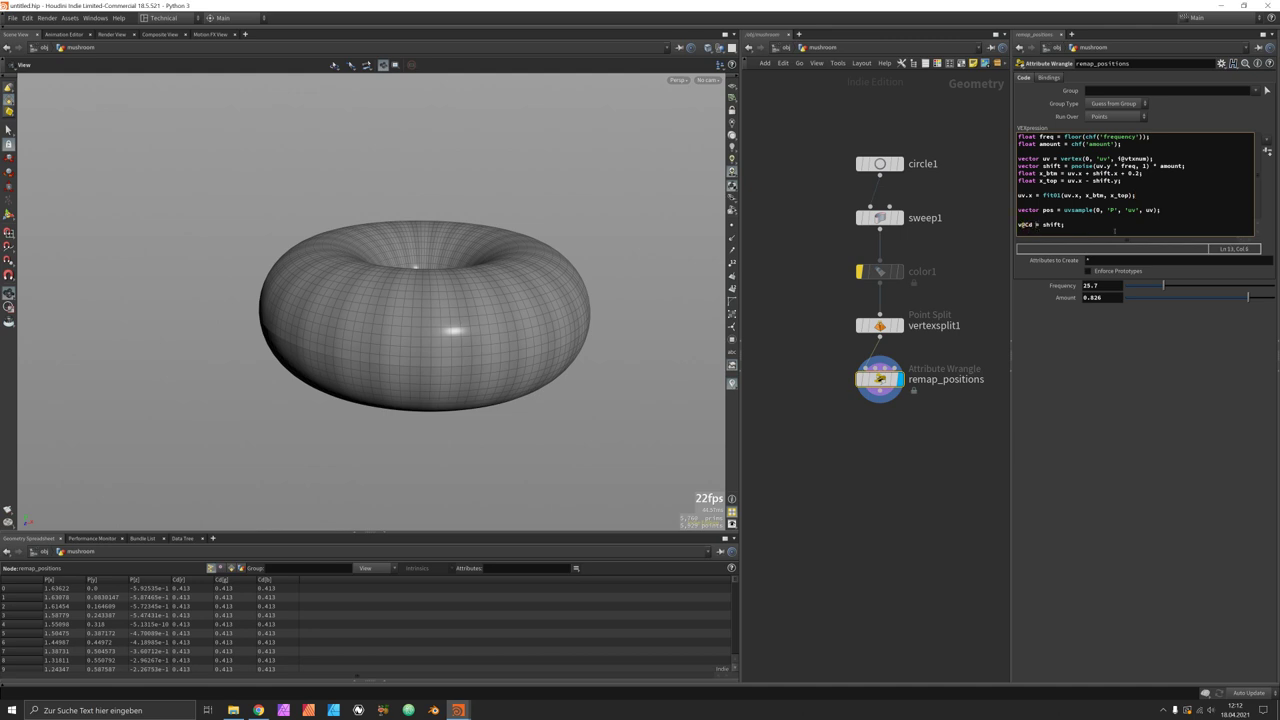
pyautogui.press('BackSpace')
pyautogui.press('BackSpace')
pyautogui.write('P')
pyautogui.hotkey('shift', 'Right')
pyautogui.hotkey('shift', 'Right')
pyautogui.hotkey('shift', 'Right')
pyautogui.hotkey('shift', 'Right')
pyautogui.hotkey('shift', 'Right')
pyautogui.write('pos')
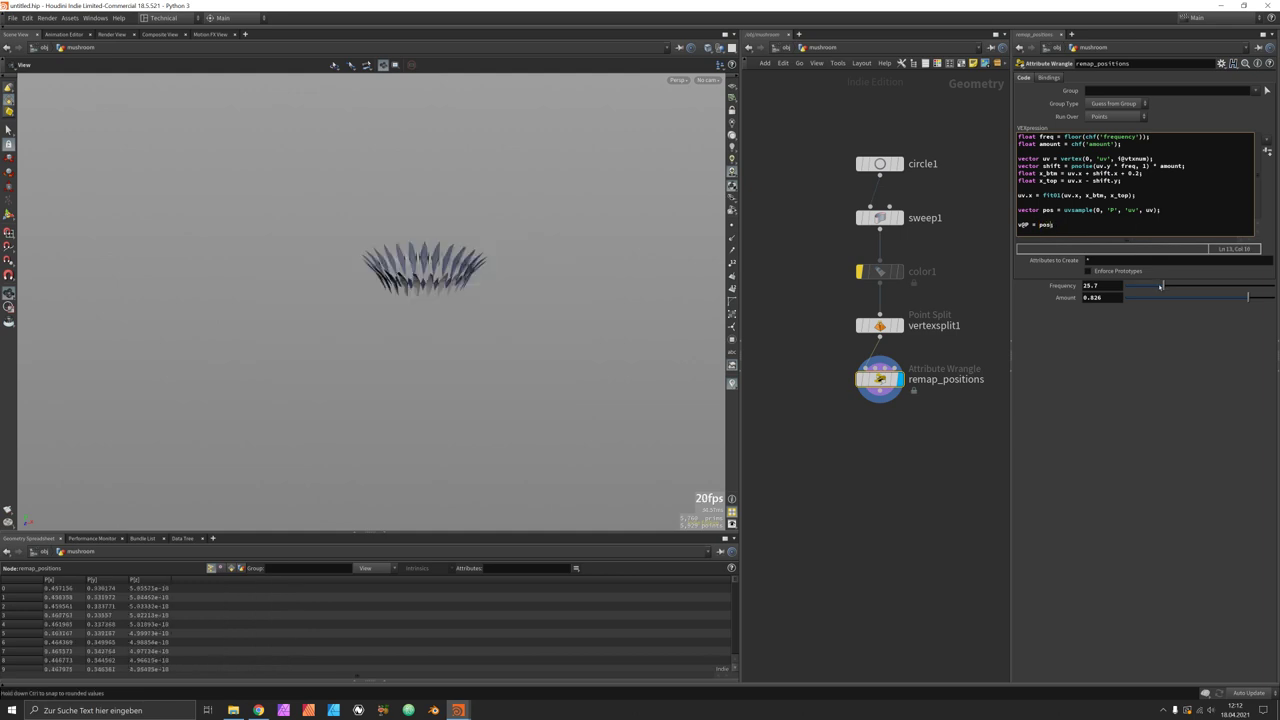
# Step: Set the wrangle's Frequency to 19.5 and Amount to 0.311, and inspect the remapped shape from above
pyautogui.moveTo(1182, 288)
pyautogui.mouseDown()
pyautogui.moveTo(1227, 305)
pyautogui.moveTo(1149, 300)
pyautogui.moveTo(1168, 299)
pyautogui.moveTo(1157, 290)
pyautogui.mouseUp()
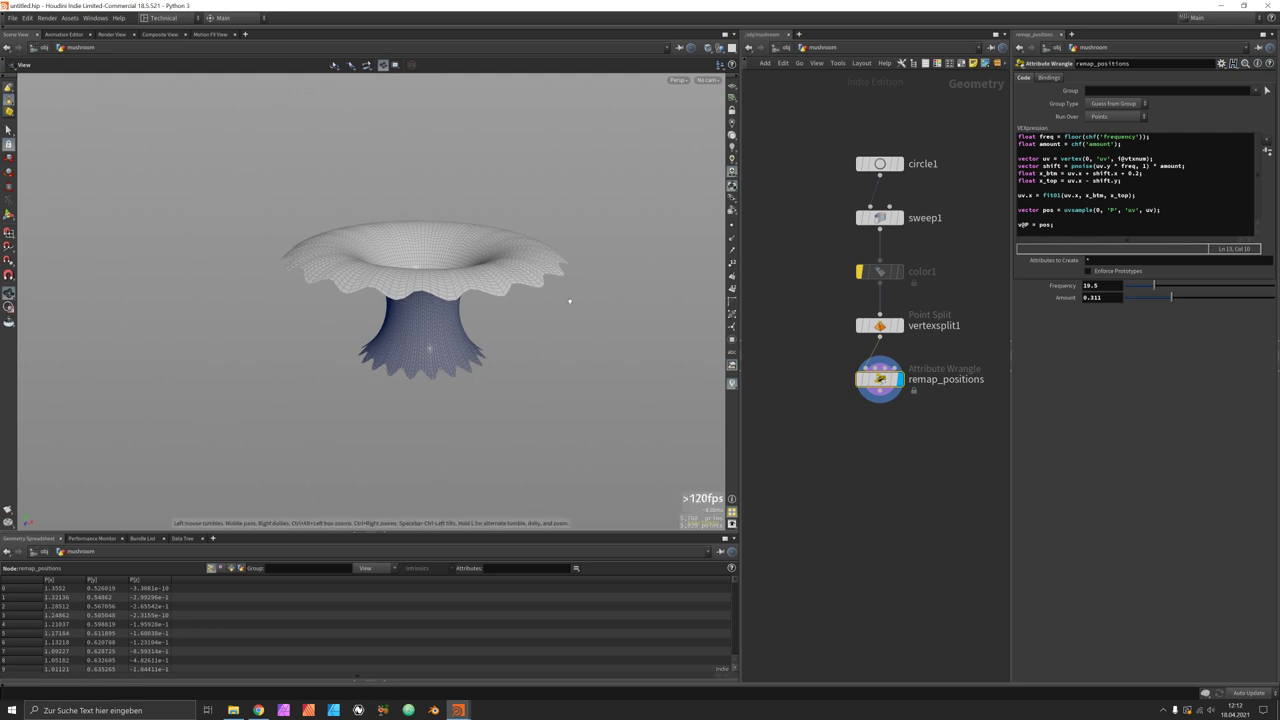
pyautogui.moveTo(566, 297); pyautogui.dragTo(556, 319)
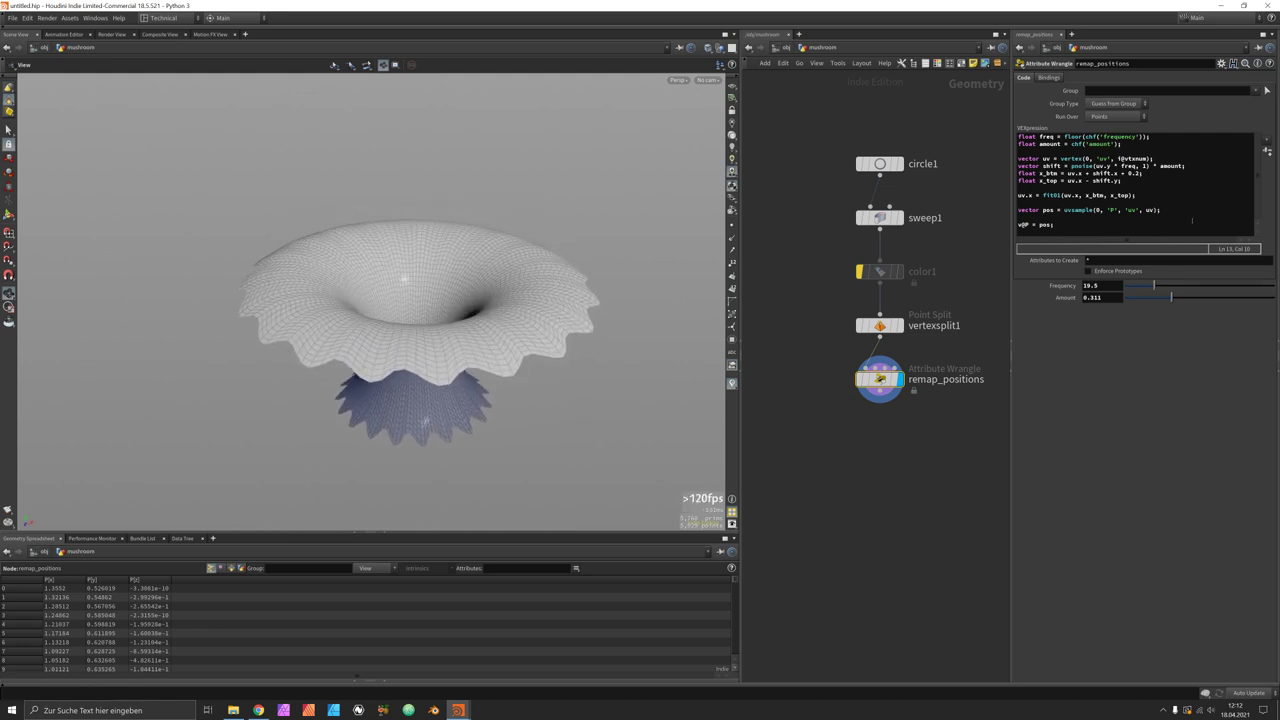
# Step: Try 0.1 as the constant offset in the x_btm line, and restore it to 0.2
pyautogui.click(1131, 173)
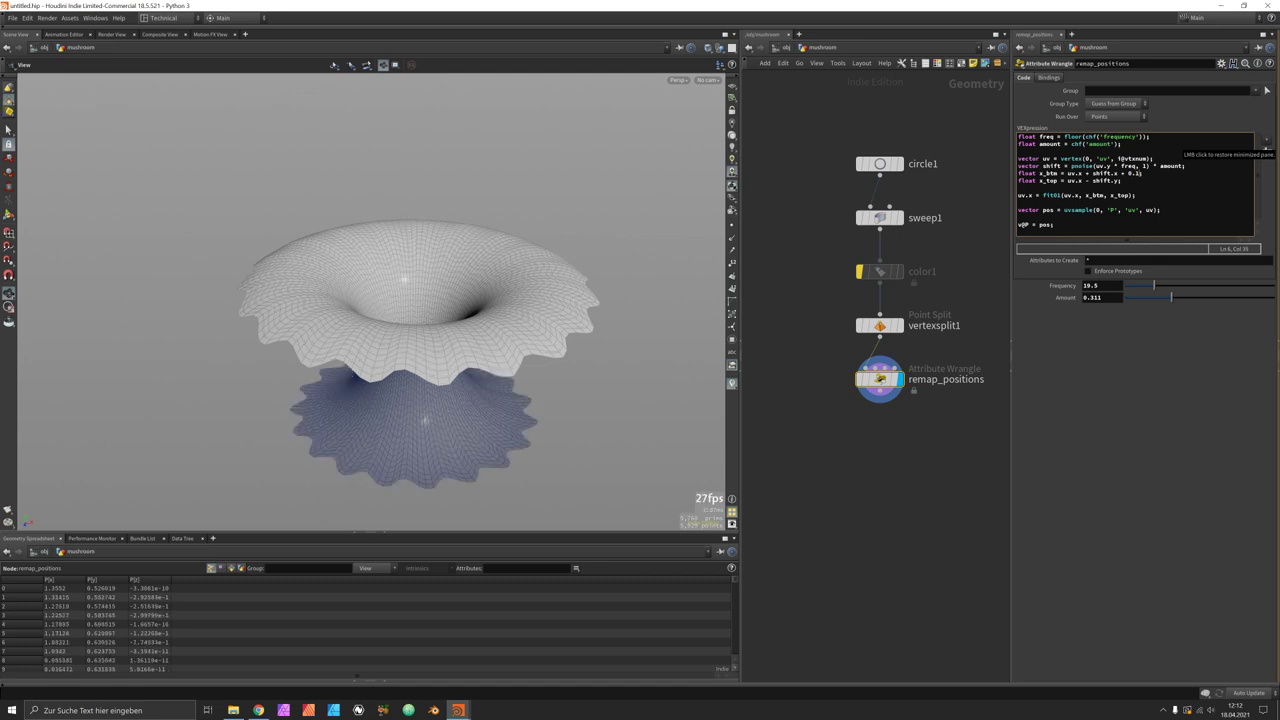
pyautogui.press('BackSpace')
pyautogui.write('2')
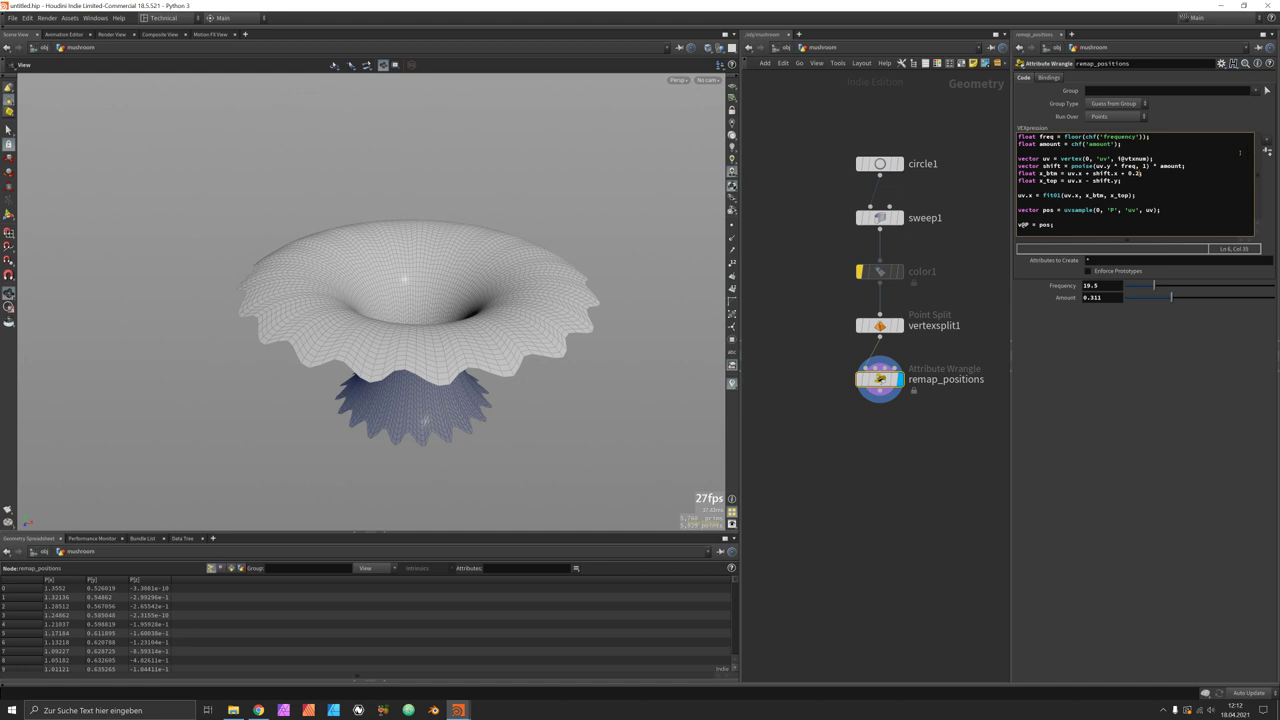
# Step: Declare float padding = chf('padding'); below the amount line and create its spare parameter
pyautogui.press('Return')
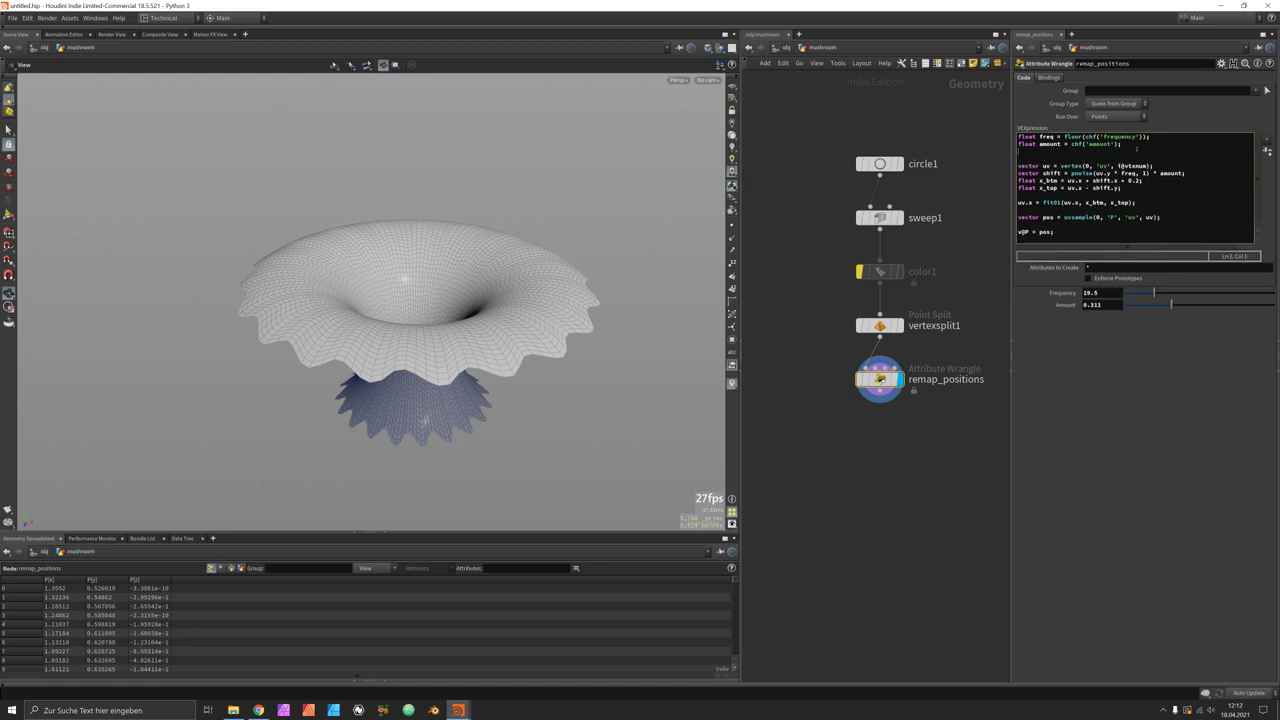
pyautogui.write('float bo')
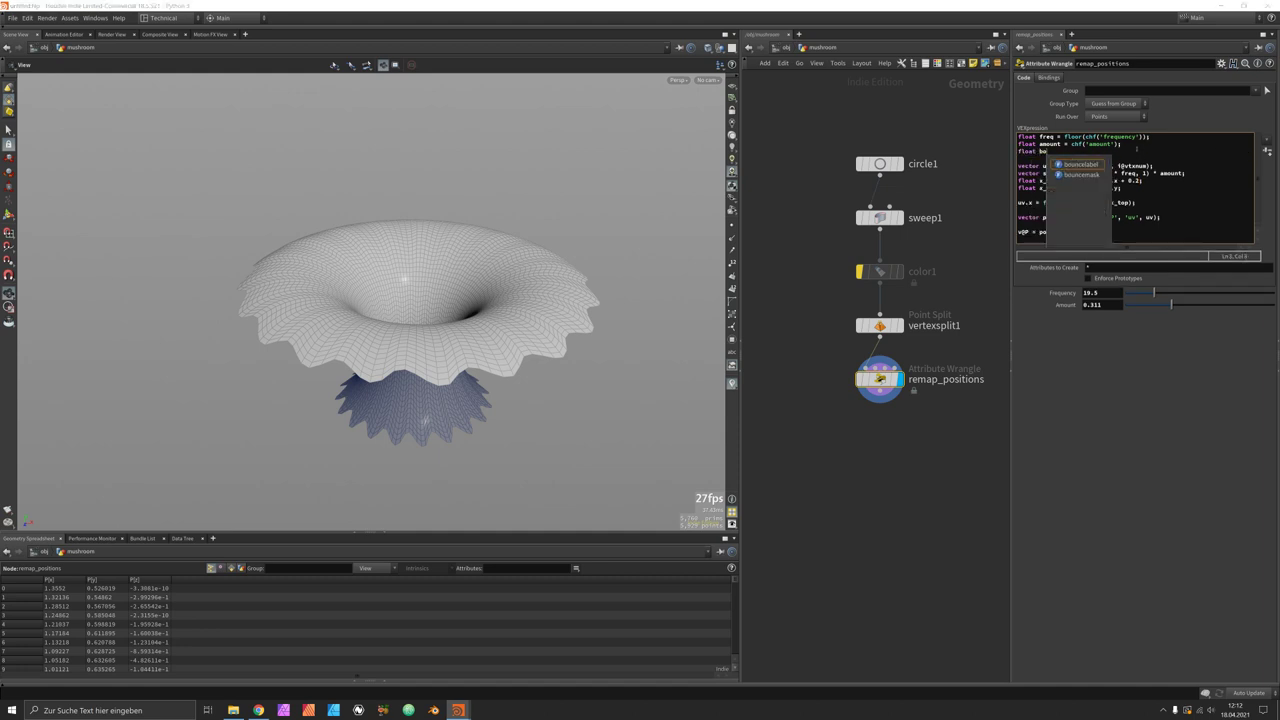
pyautogui.press('BackSpace')
pyautogui.press('BackSpace')
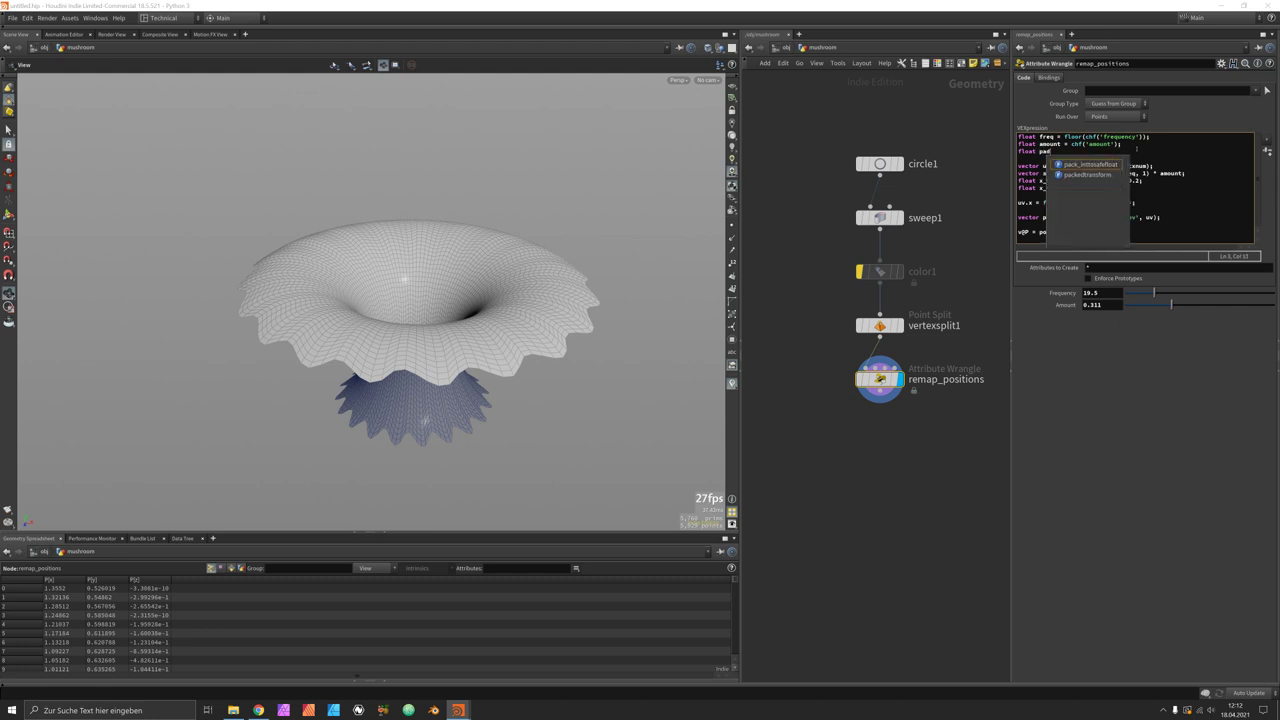
pyautogui.write('padding = chf')
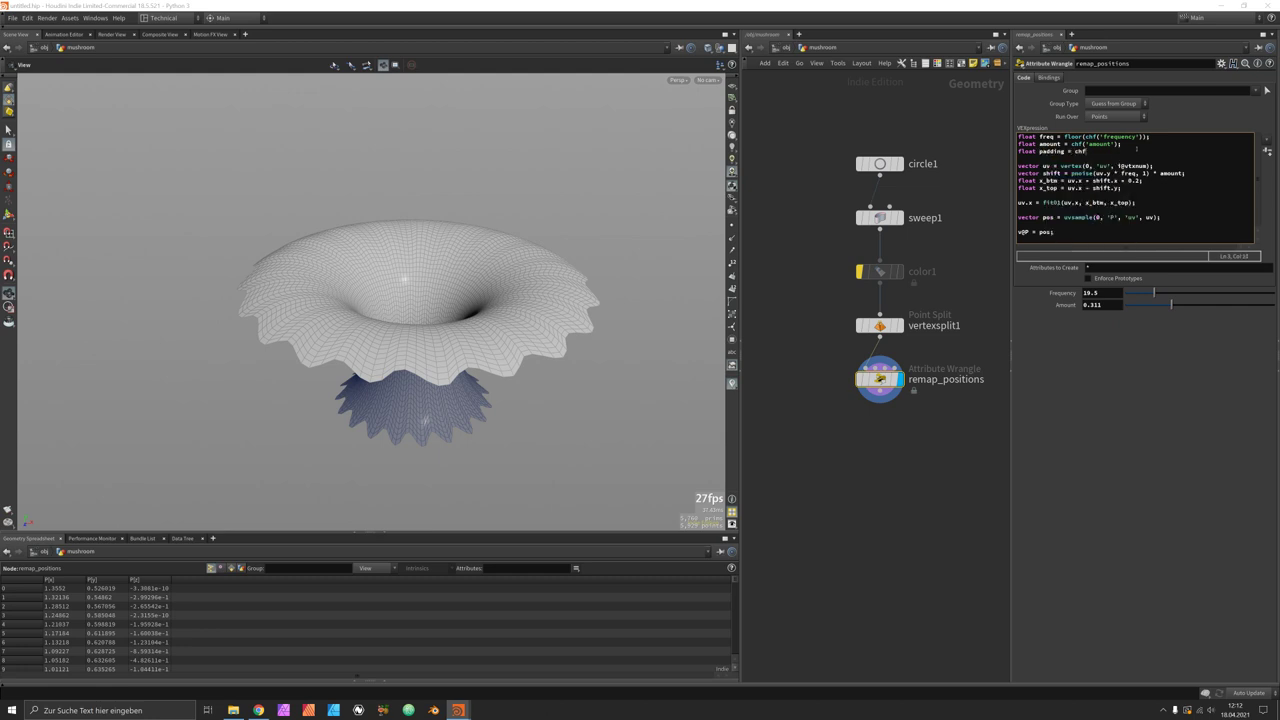
pyautogui.write("();'padding');")
pyautogui.click(1267, 151)
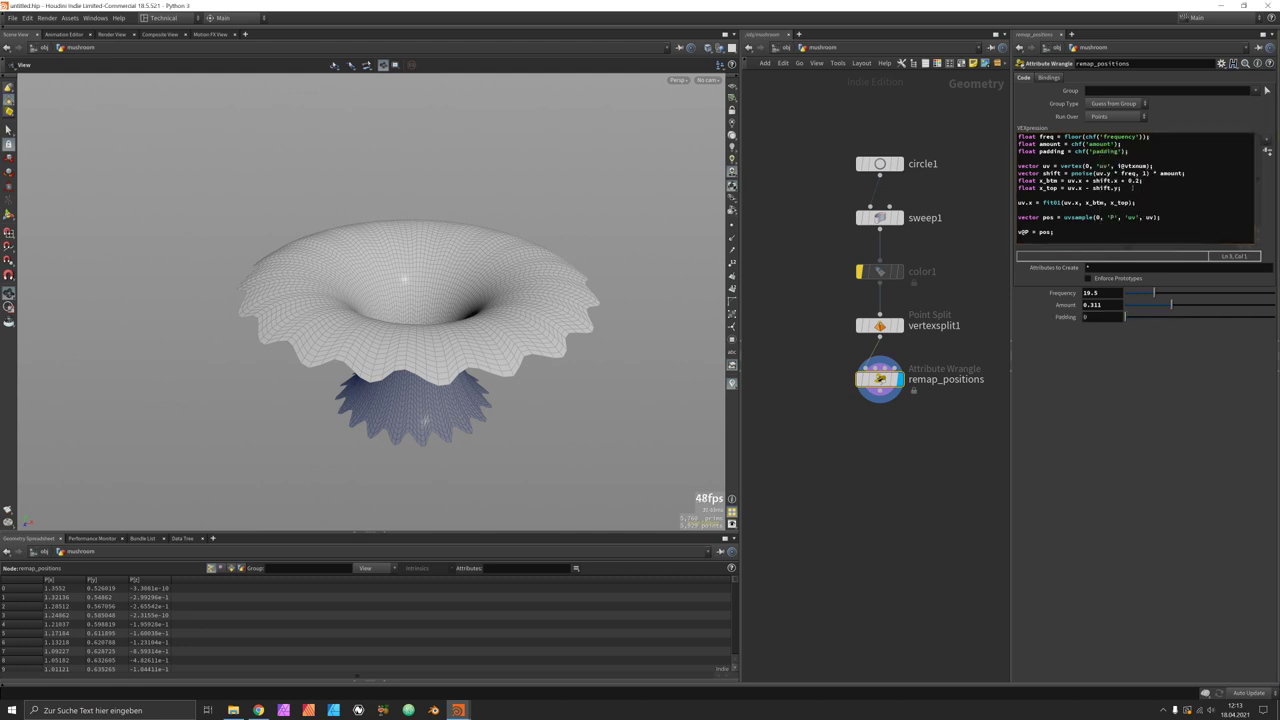
# Step: Replace 0.2 with padding in the x_btm line, and set Frequency to 15.2, Amount to 0.295 and Padding to 0.157
pyautogui.doubleClick(1134, 180)
pyautogui.write('padding')
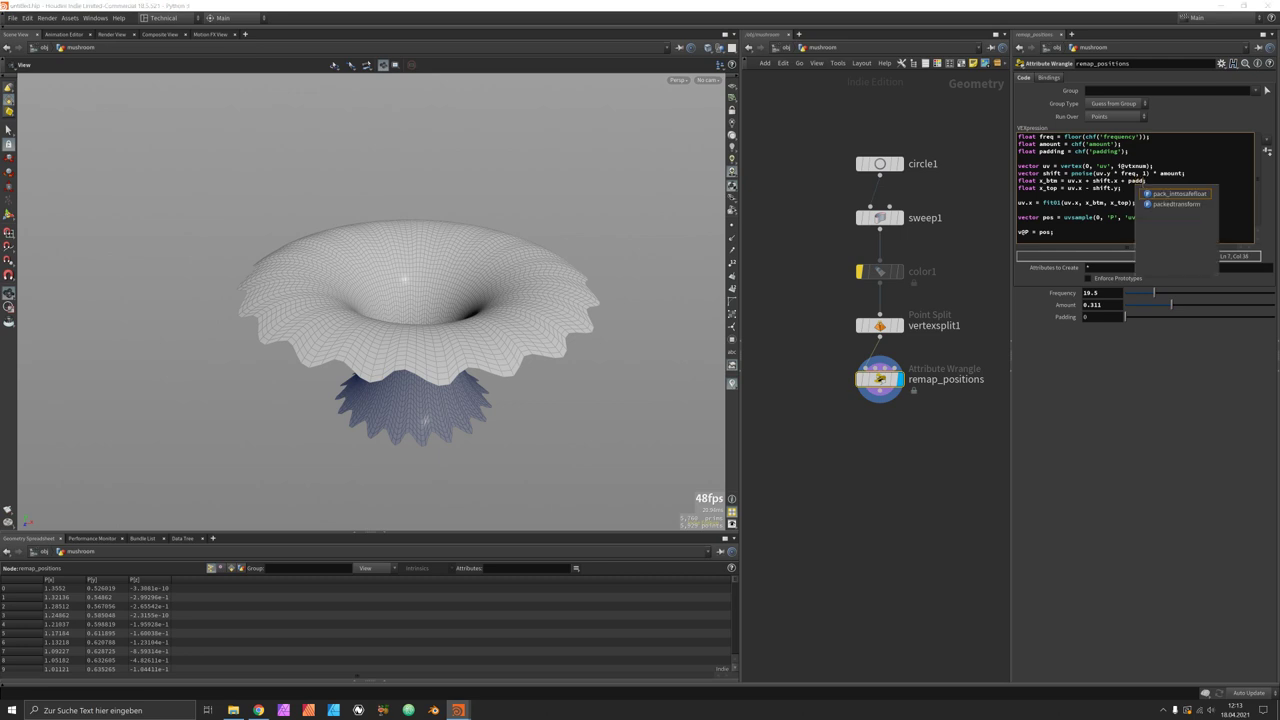
pyautogui.click(1157, 464)
pyautogui.moveTo(1125, 317); pyautogui.dragTo(1168, 306)
# Step: Add a Normal node after remap_positions and inspect the mushroom from above
pyautogui.press('Tab')
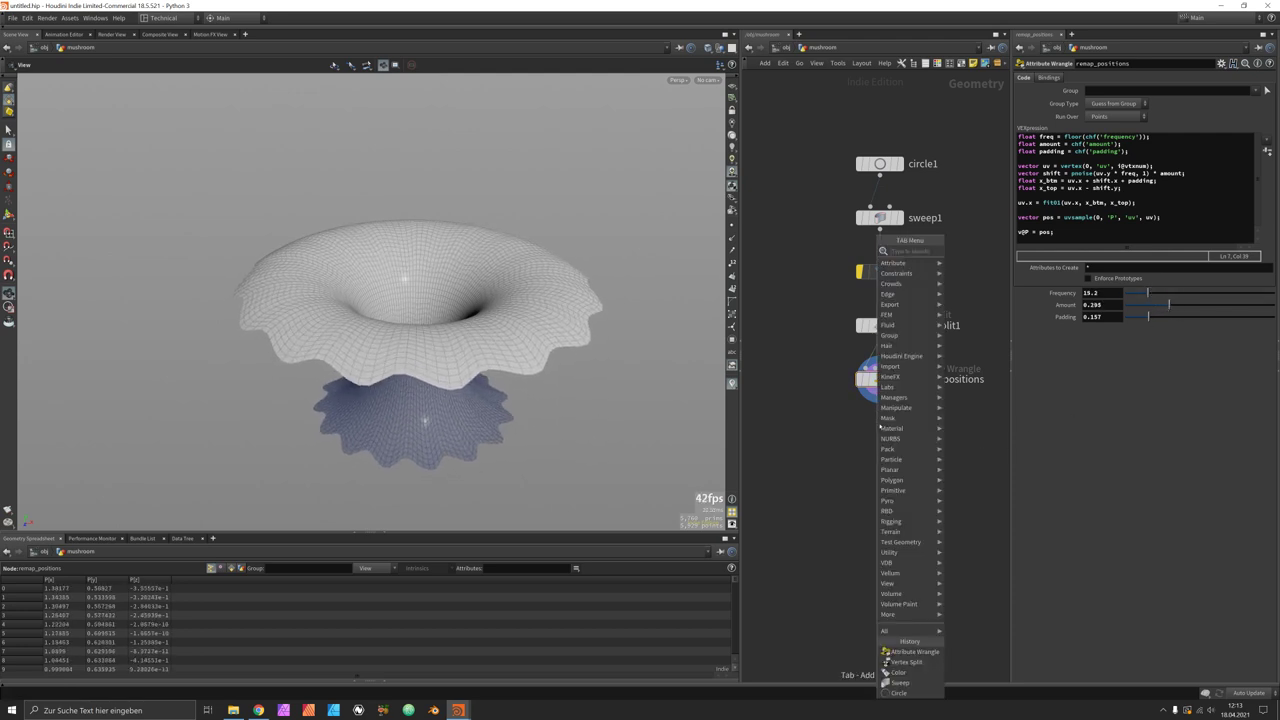
pyautogui.write('norm')
pyautogui.press('Return')
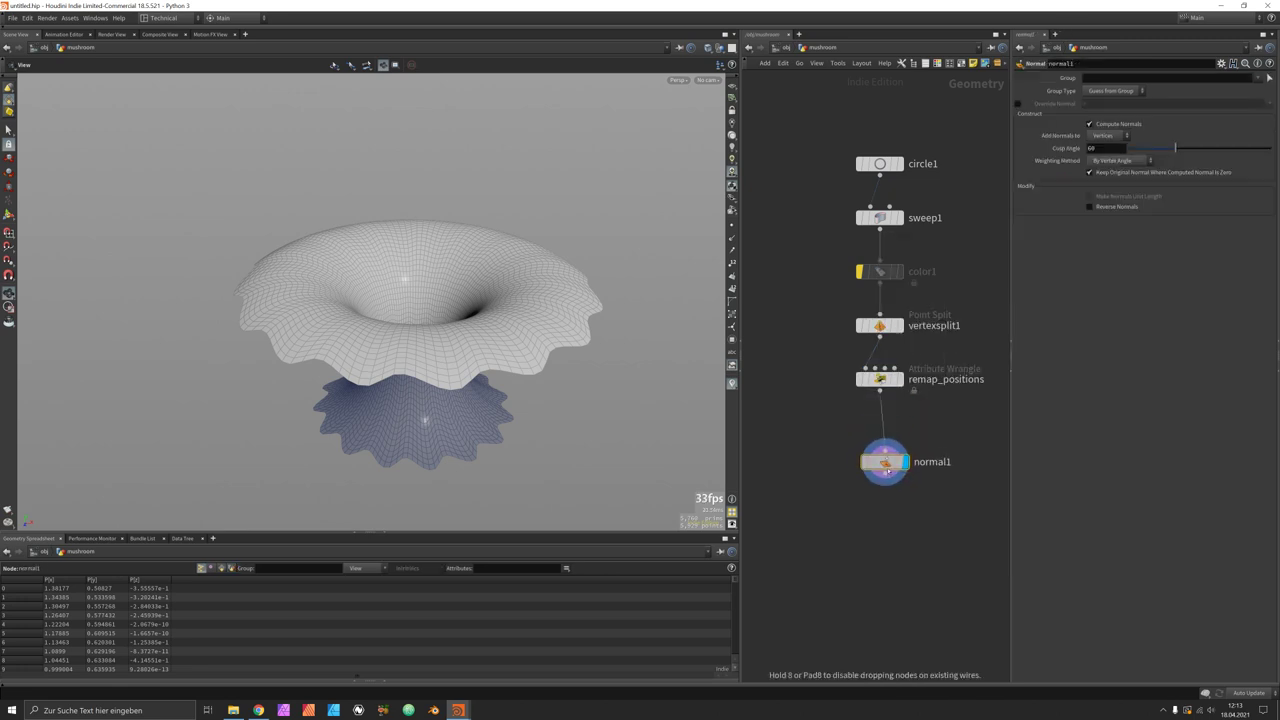
pyautogui.click(880, 460)
pyautogui.moveTo(478, 340); pyautogui.dragTo(478, 362)
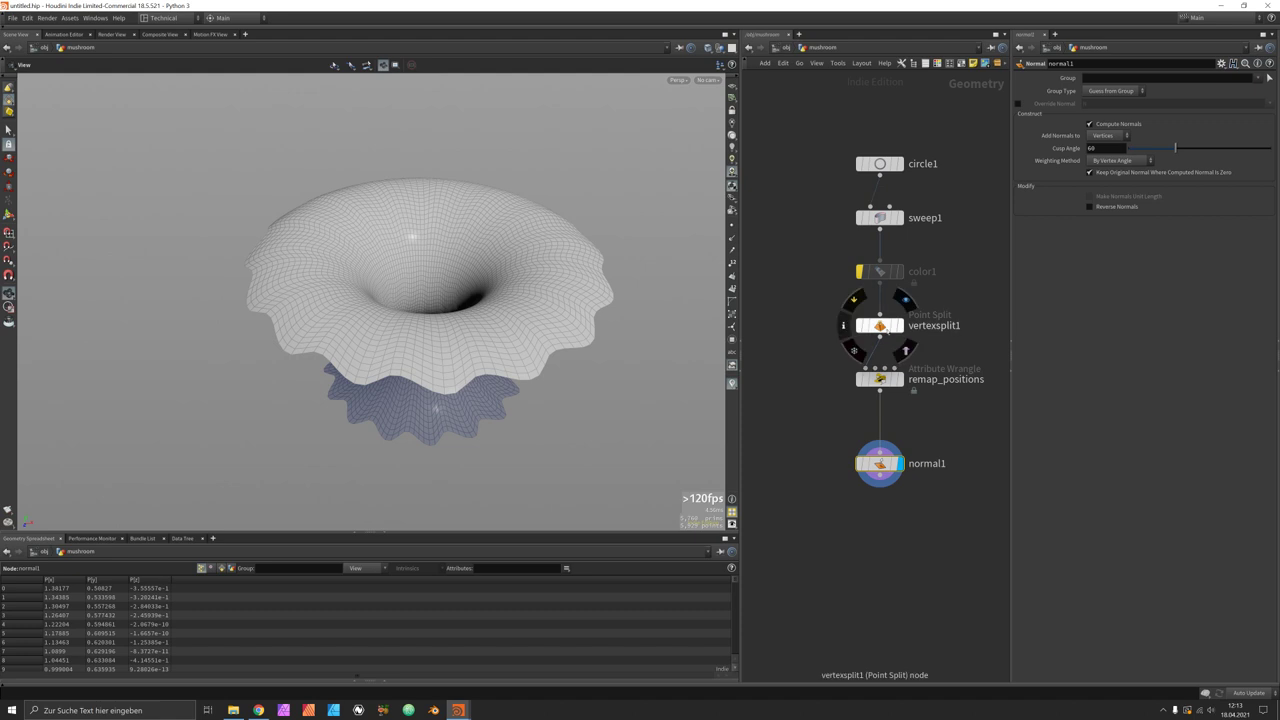
# Step: Insert a Fuse node between remap_positions and normal1
pyautogui.click(880, 325)
pyautogui.press('Tab')
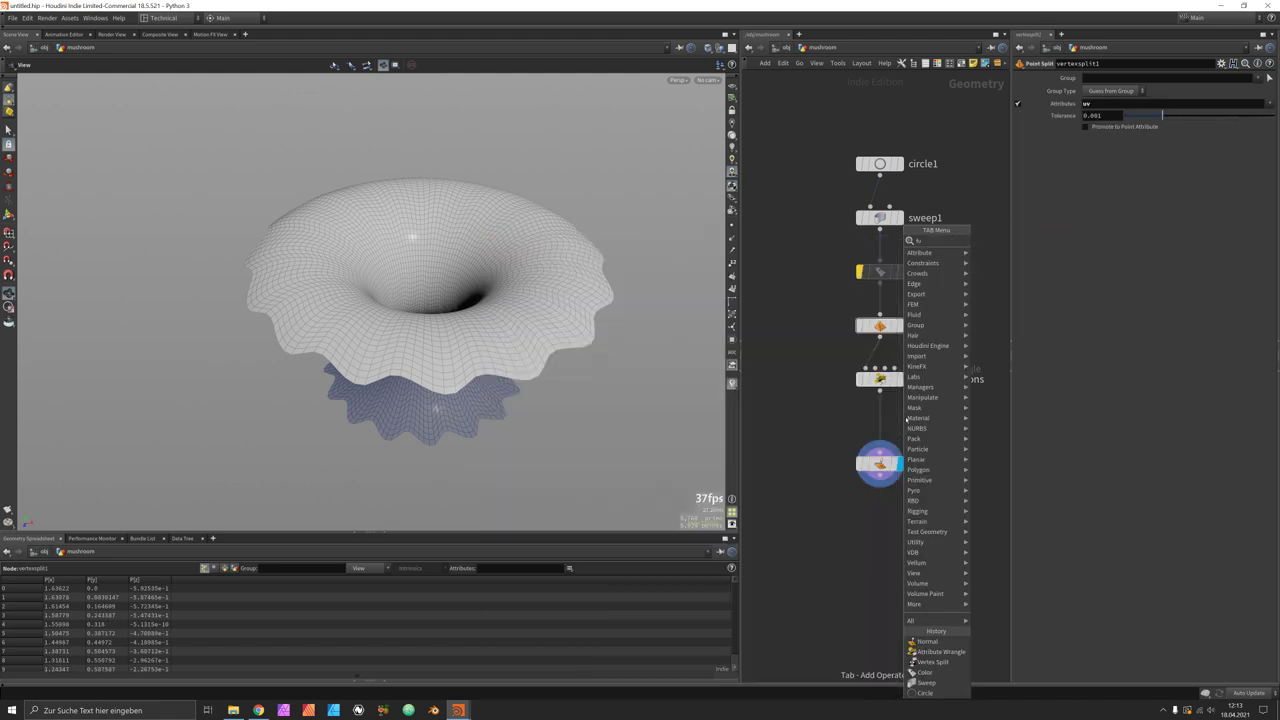
pyautogui.write('fuse')
pyautogui.press('Return')
pyautogui.click(890, 420)
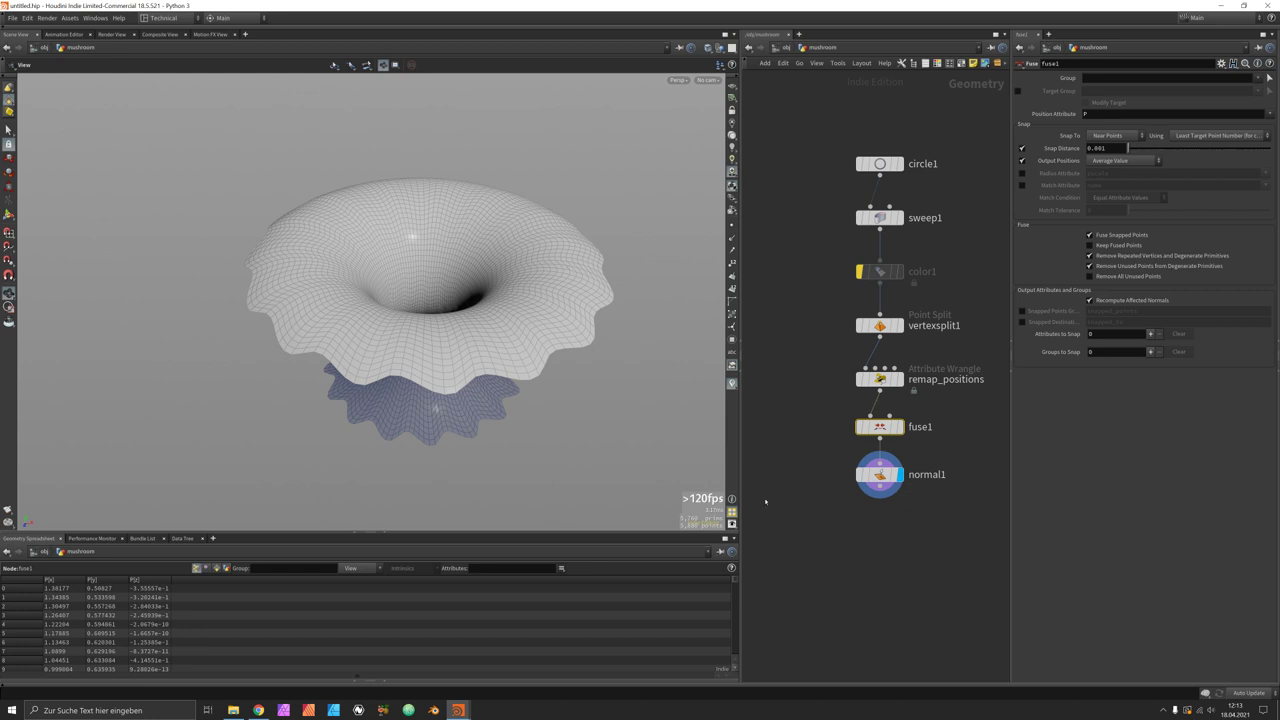
# Step: Append a Mountain node to the output of normal1 and display it
pyautogui.moveTo(899, 525); pyautogui.dragTo(889, 419, button='middle')
pyautogui.click(877, 389)
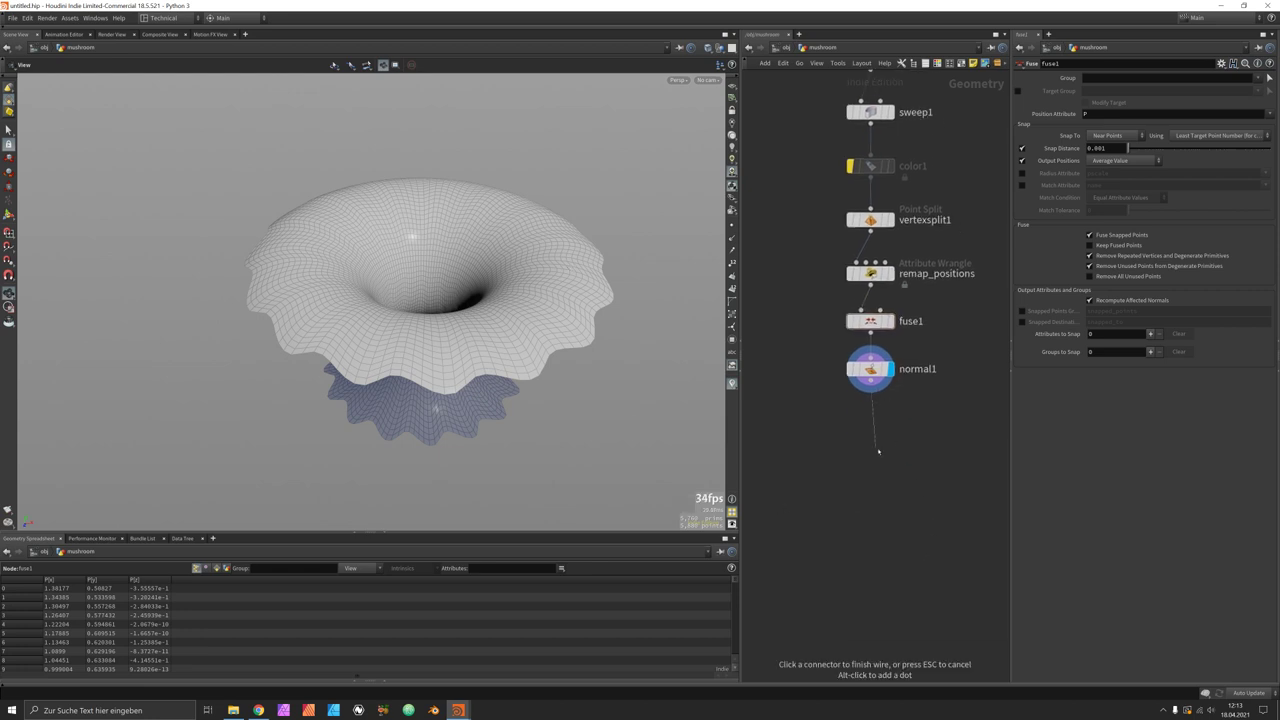
pyautogui.press('Tab')
pyautogui.write('dist')
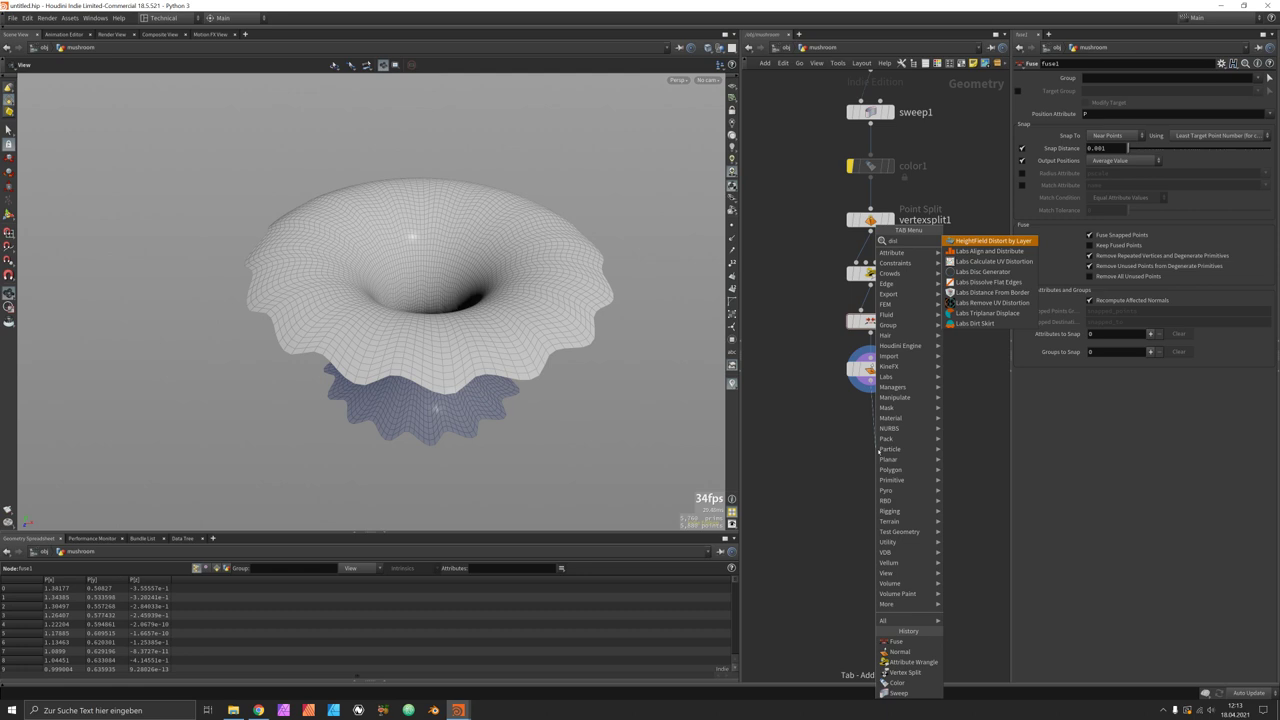
pyautogui.press('BackSpace')
pyautogui.press('BackSpace')
pyautogui.press('BackSpace')
pyautogui.press('BackSpace')
pyautogui.write('mount')
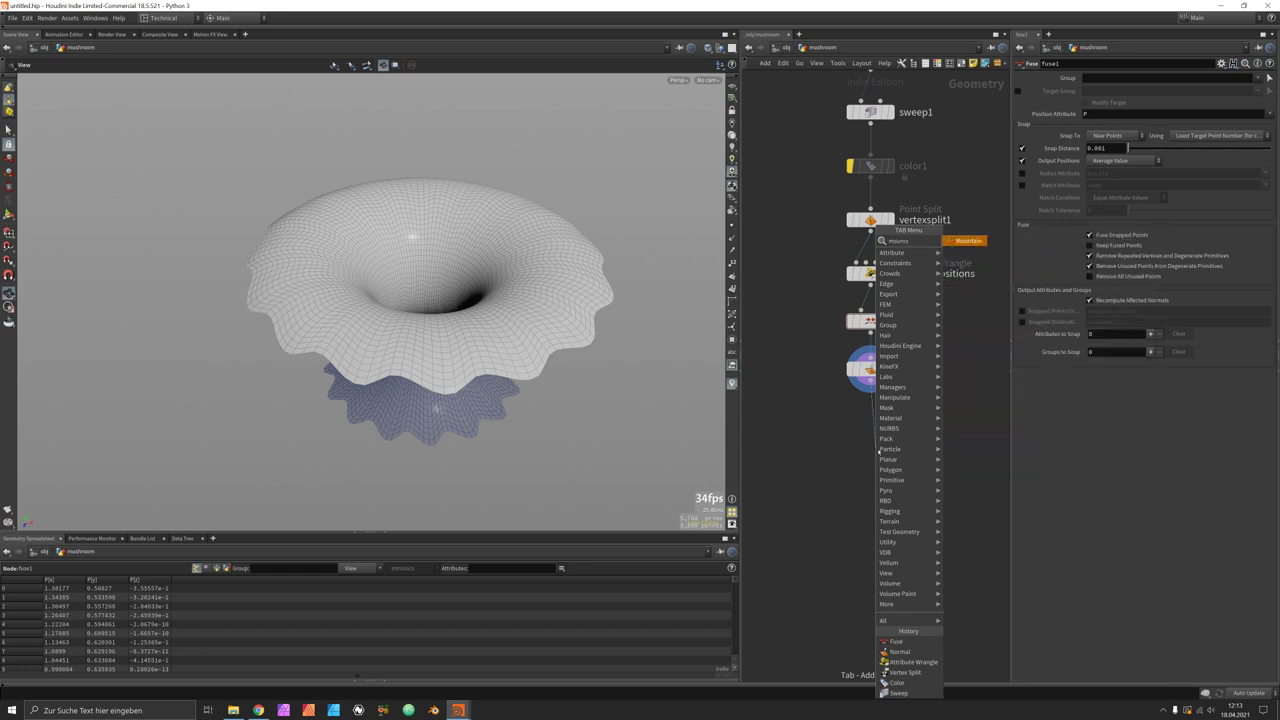
pyautogui.press('Return')
pyautogui.click(870, 455)
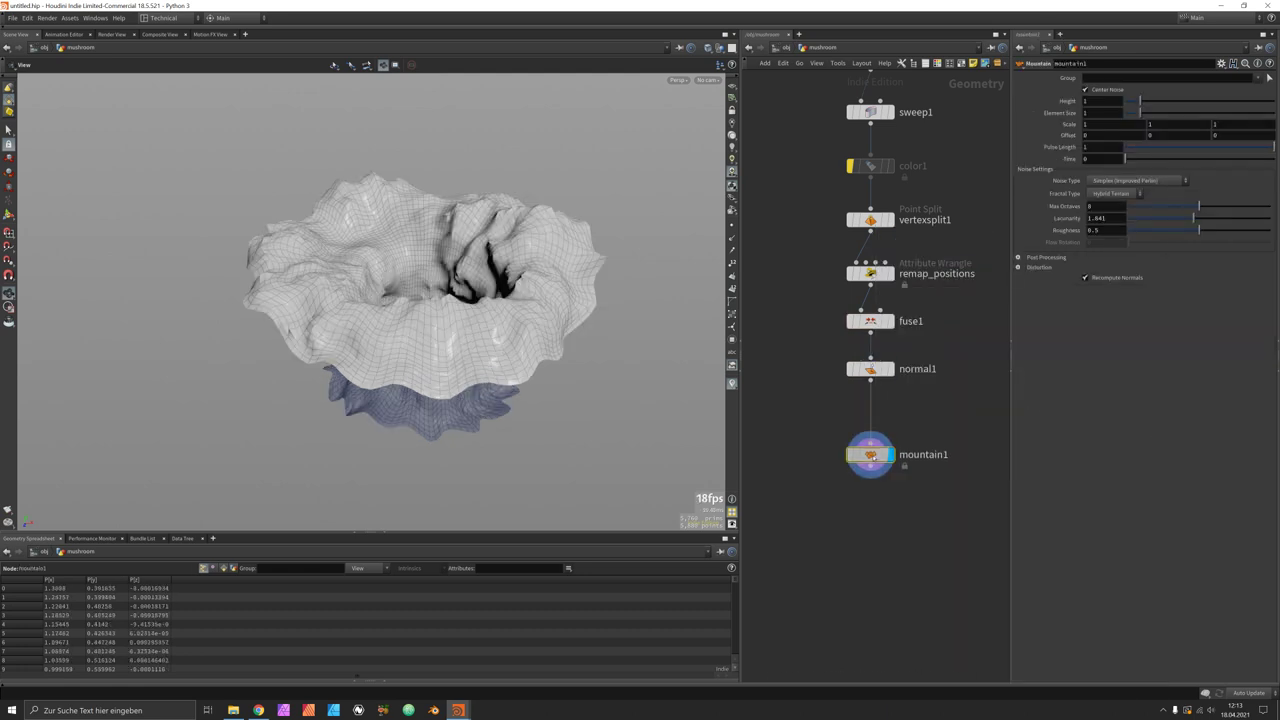
# Step: Lower the Mountain node's Max Octaves, set its Height to 0.38 and disable Center Noise, checking the mushroom from the side and above
pyautogui.moveTo(1199, 206); pyautogui.dragTo(1149, 208)
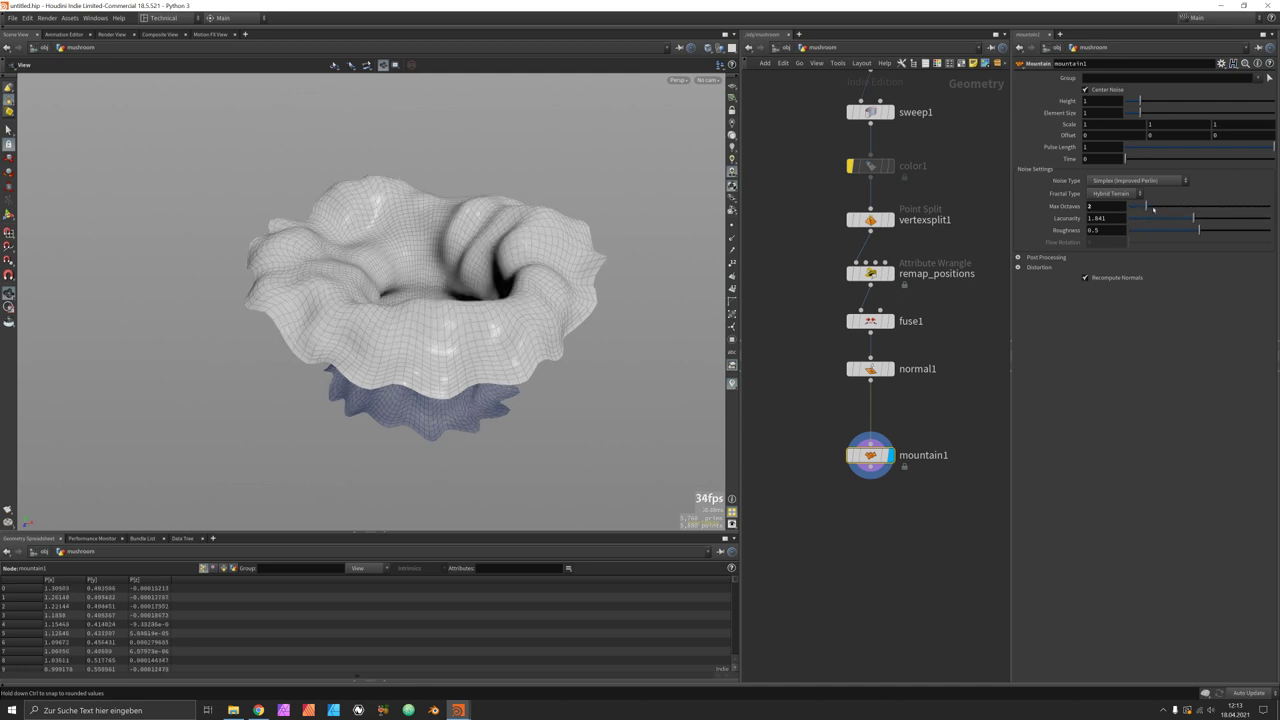
pyautogui.moveTo(450, 360); pyautogui.dragTo(450, 300)
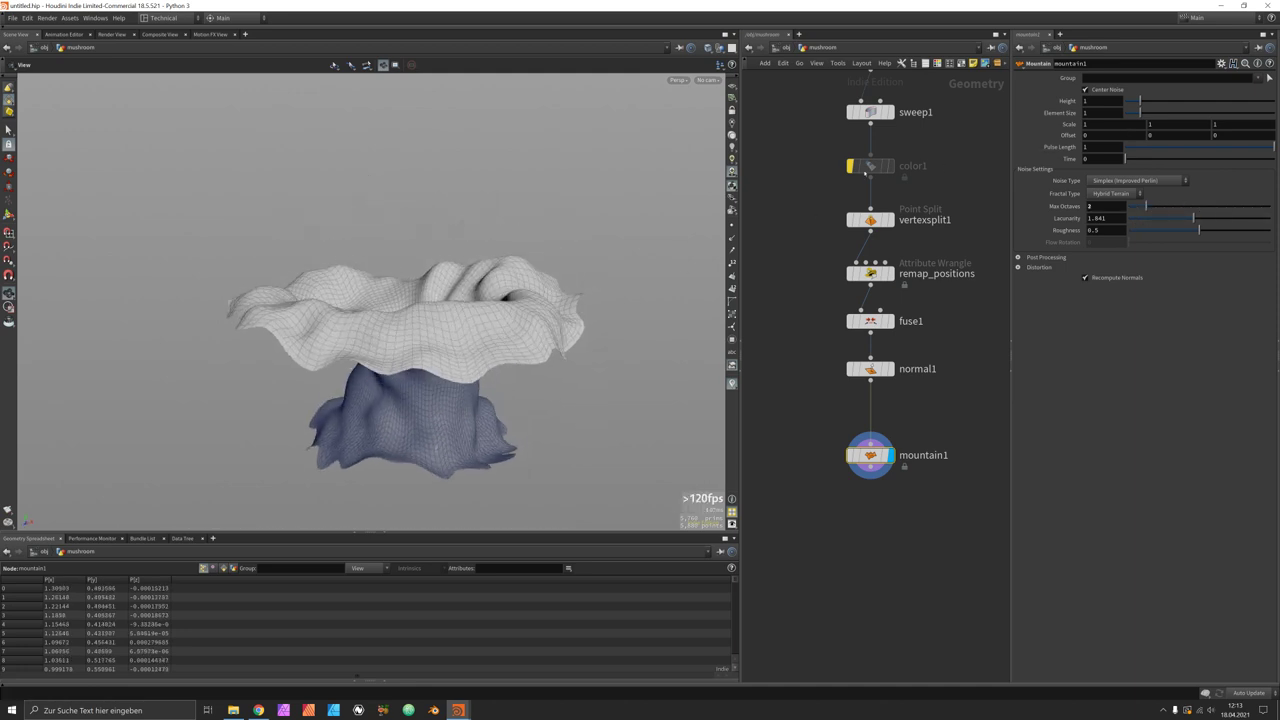
pyautogui.moveTo(1140, 101); pyautogui.dragTo(1132, 101)
pyautogui.moveTo(465, 300); pyautogui.dragTo(495, 296)
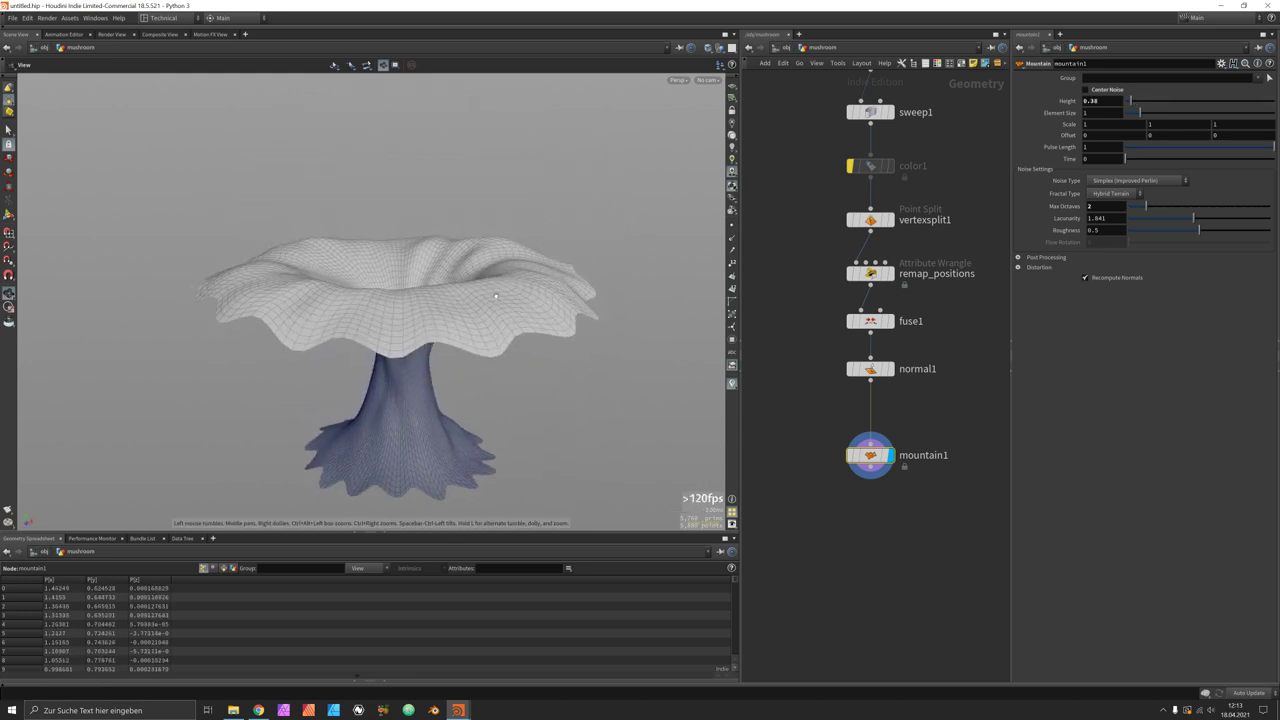
pyautogui.moveTo(281, 431); pyautogui.dragTo(284, 500)
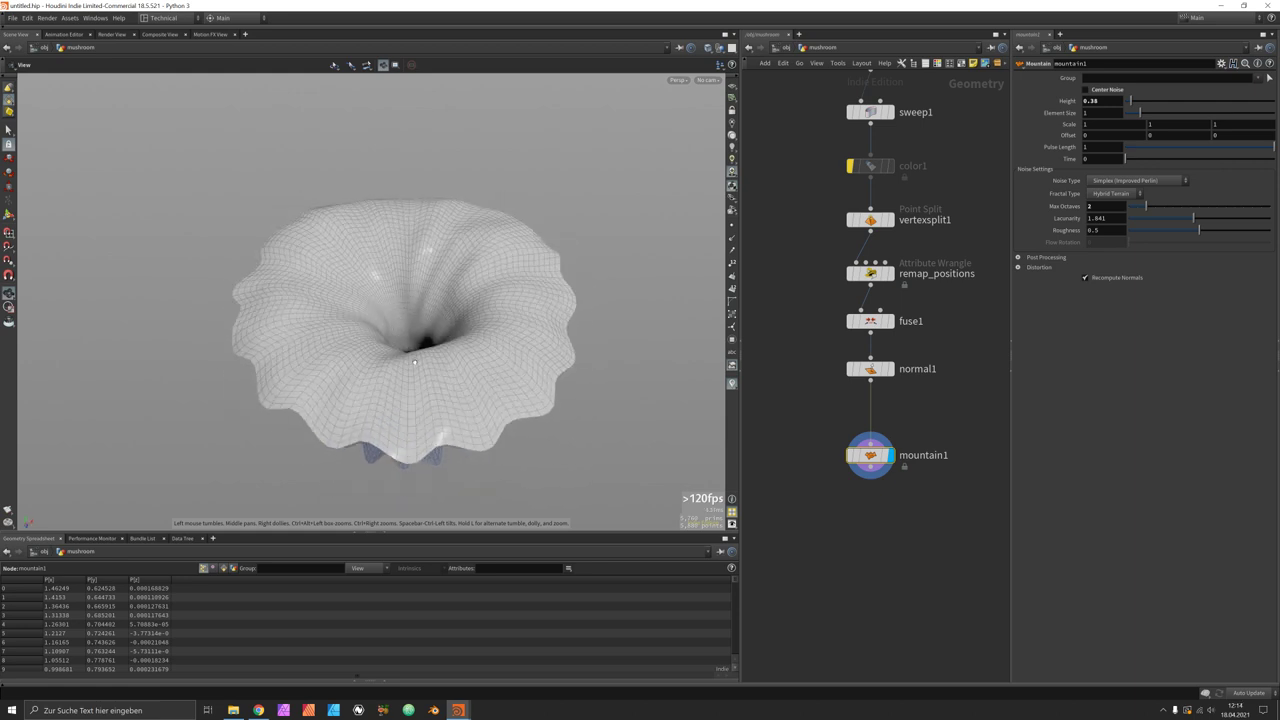
# Step: Copy the line declaring vector uv from the remap_positions wrangle's VEX code
pyautogui.click(870, 273)
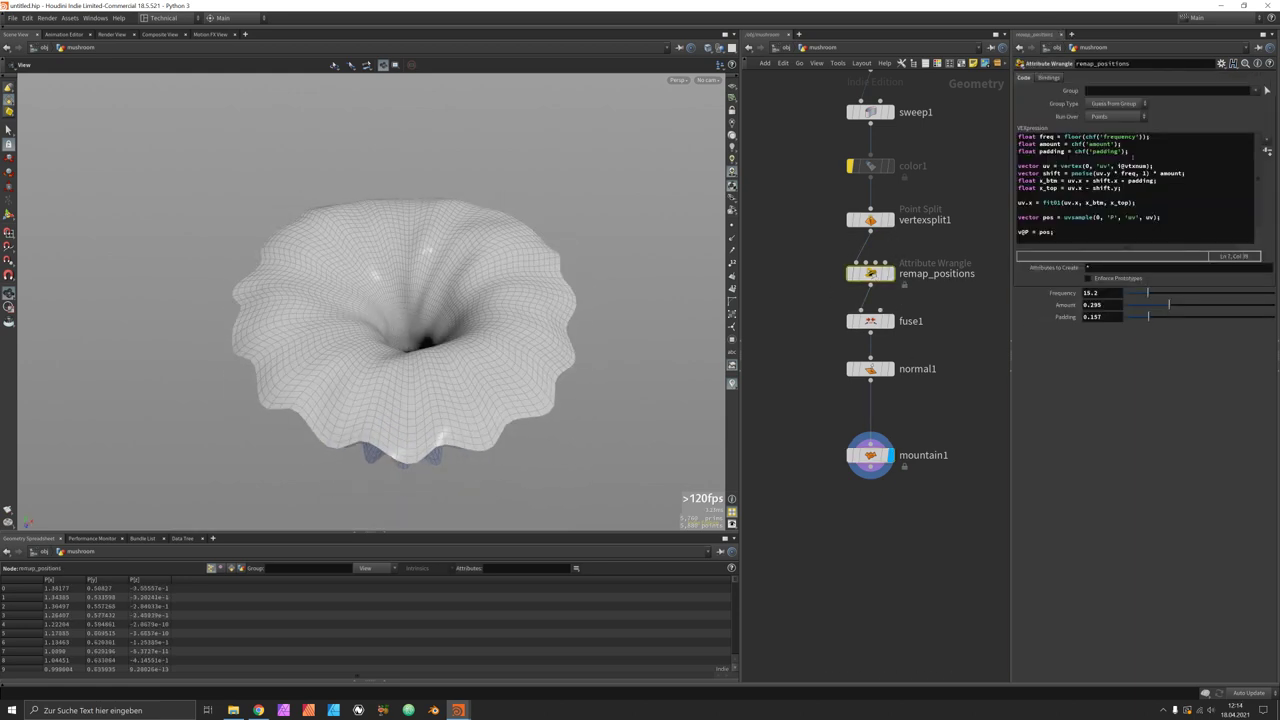
pyautogui.moveTo(1156, 166); pyautogui.dragTo(1018, 166)
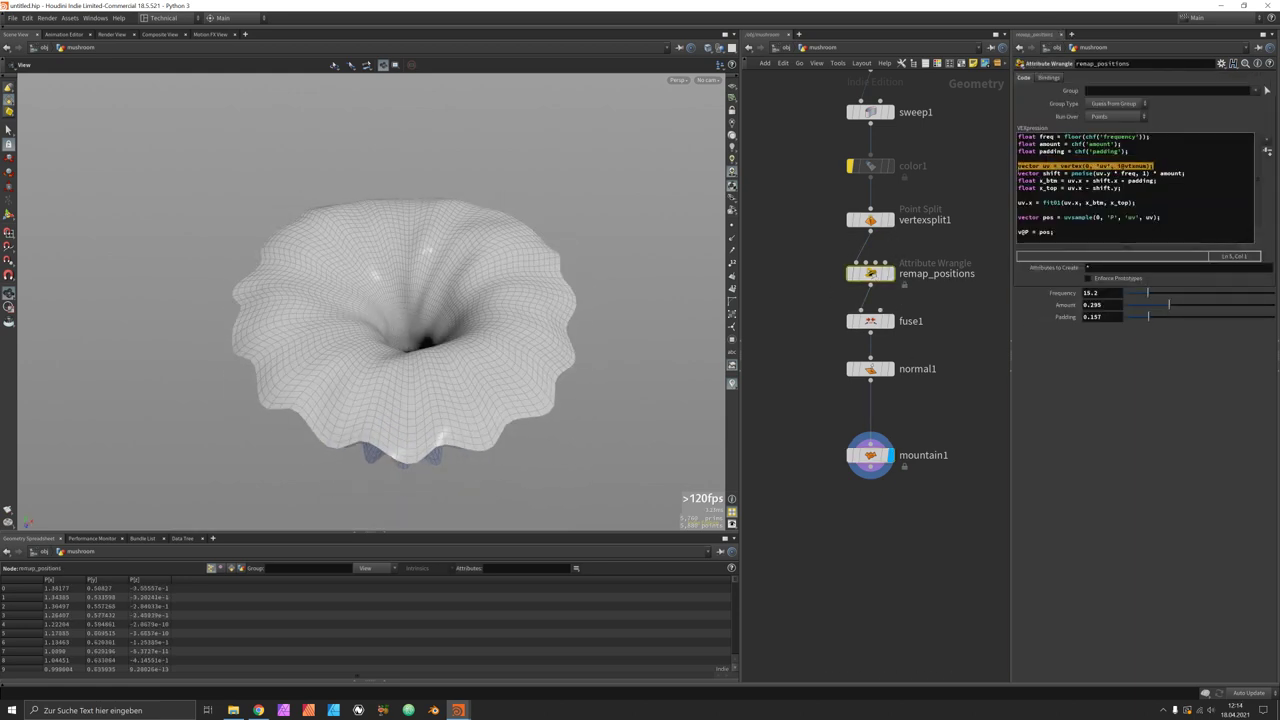
pyautogui.click(1104, 166)
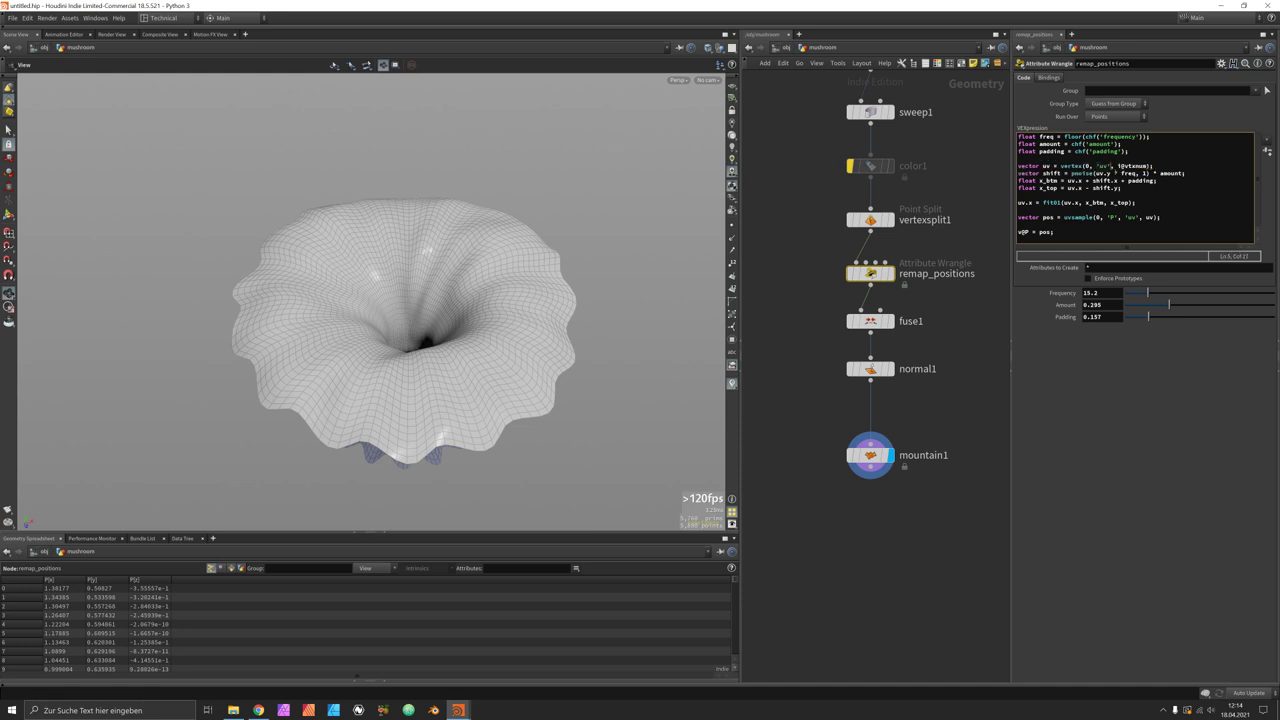
# Step: Append an Attribute Wrangle to mountain1, display it and rename it mask
pyautogui.moveTo(918, 418); pyautogui.dragTo(905, 348, button='middle')
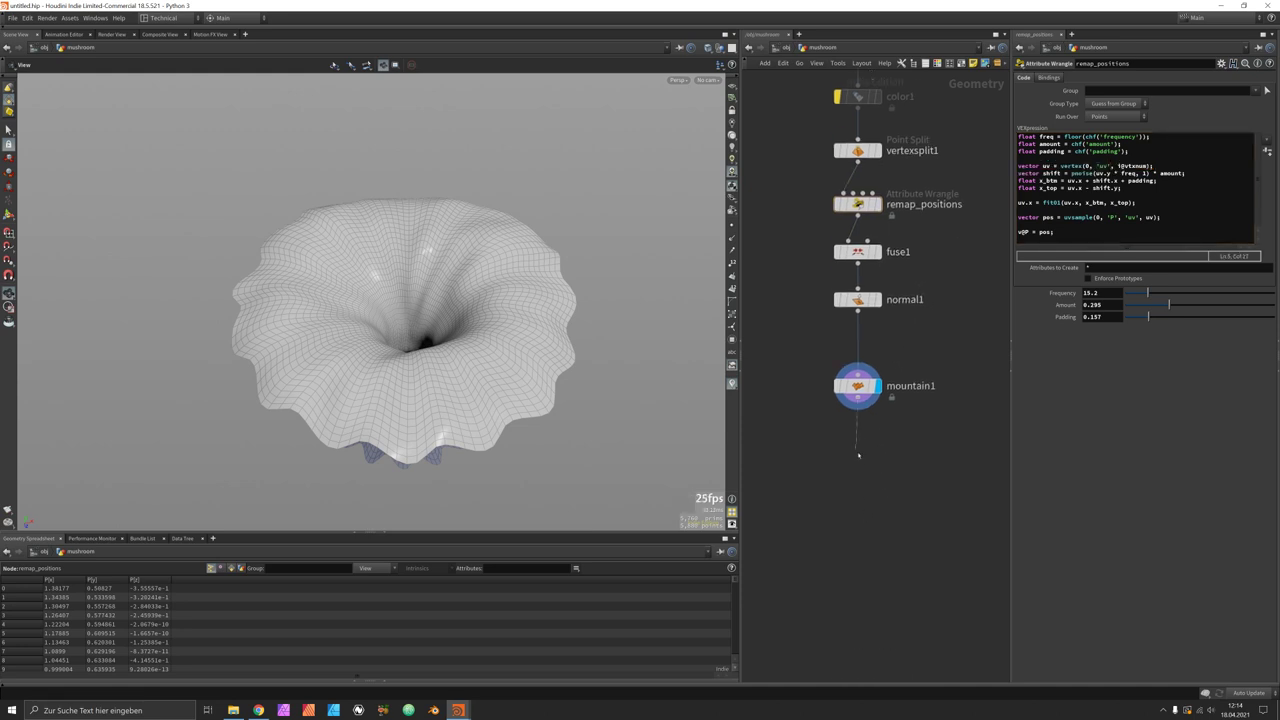
pyautogui.press('Tab')
pyautogui.write('attrib wrangle')
pyautogui.press('Return')
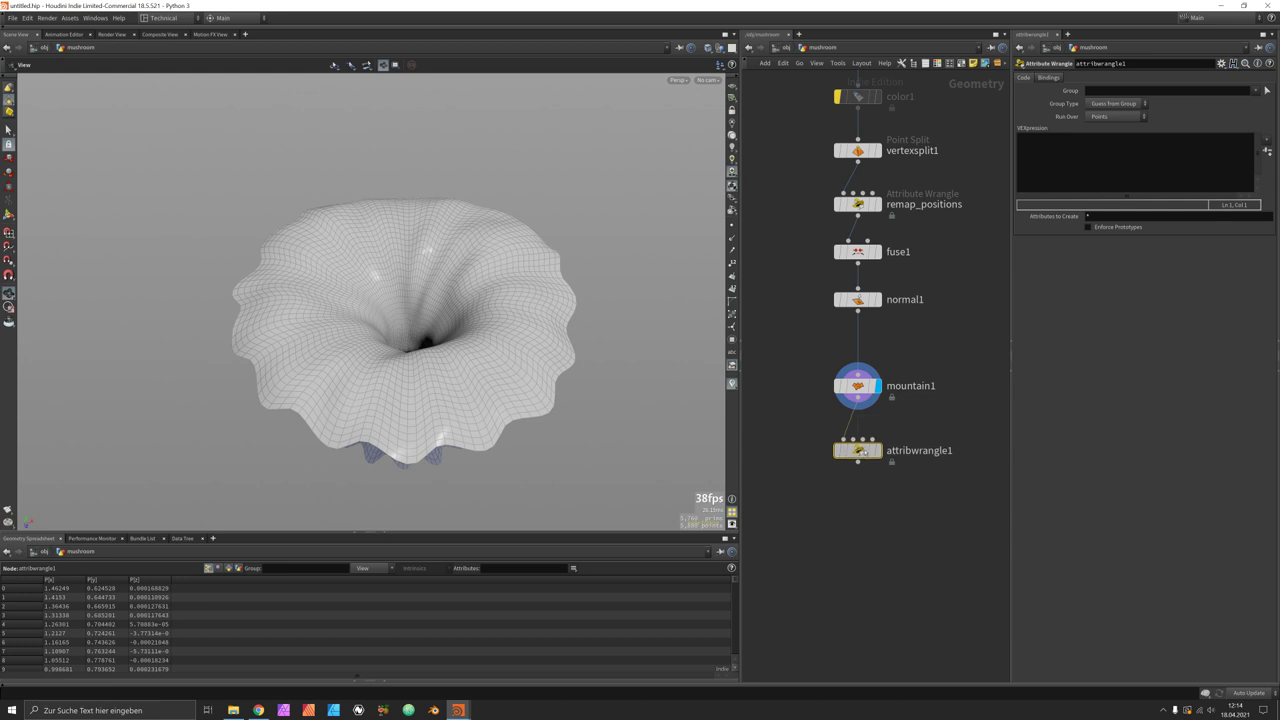
pyautogui.click(879, 445)
pyautogui.doubleClick(918, 445)
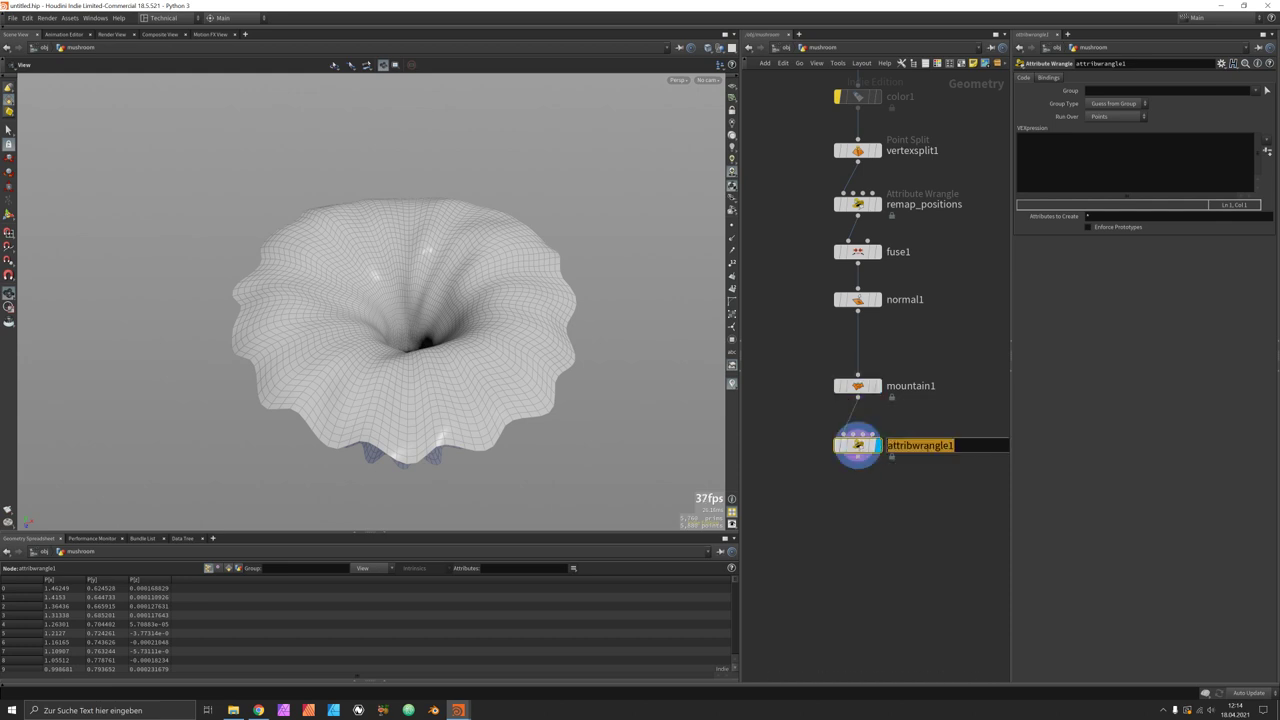
pyautogui.write('mask')
pyautogui.press('Return')
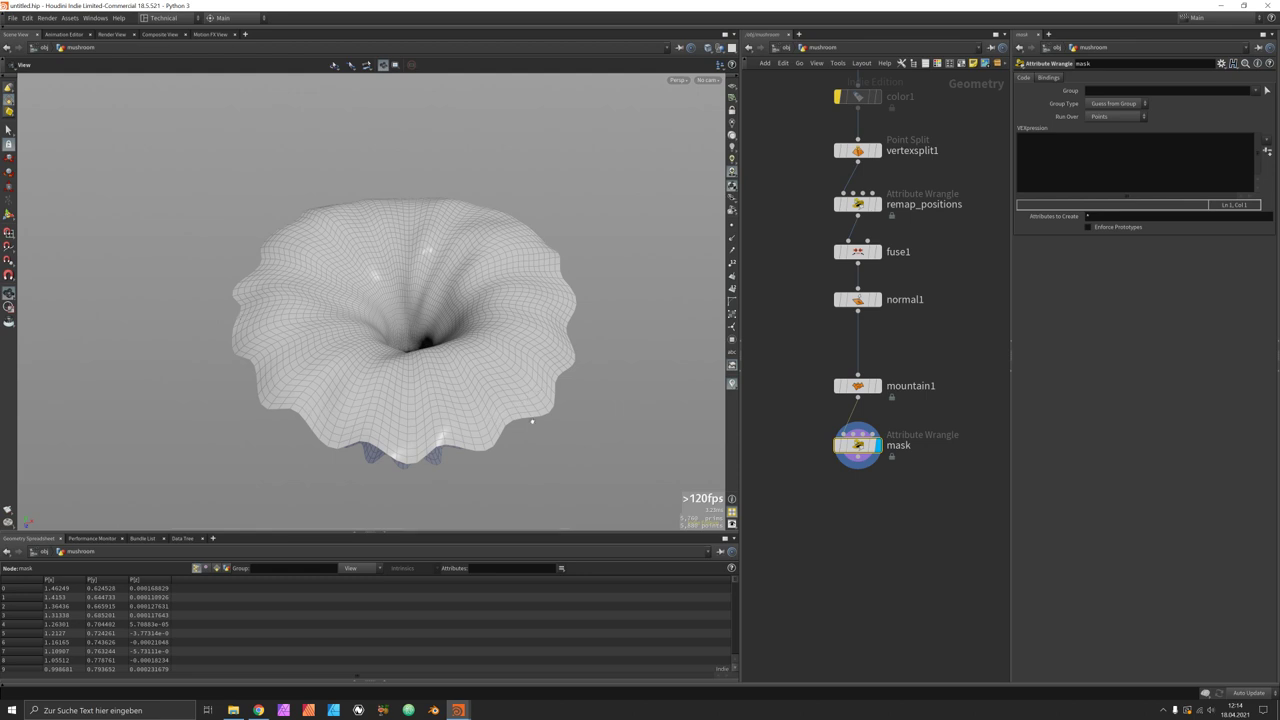
# Step: Paste the copied vector uv line into the mask wrangle and declare float band = chf('band'); above it
pyautogui.click(1173, 169)
pyautogui.write('vector uv = vertex(0, "uv", i@vtxnum);')
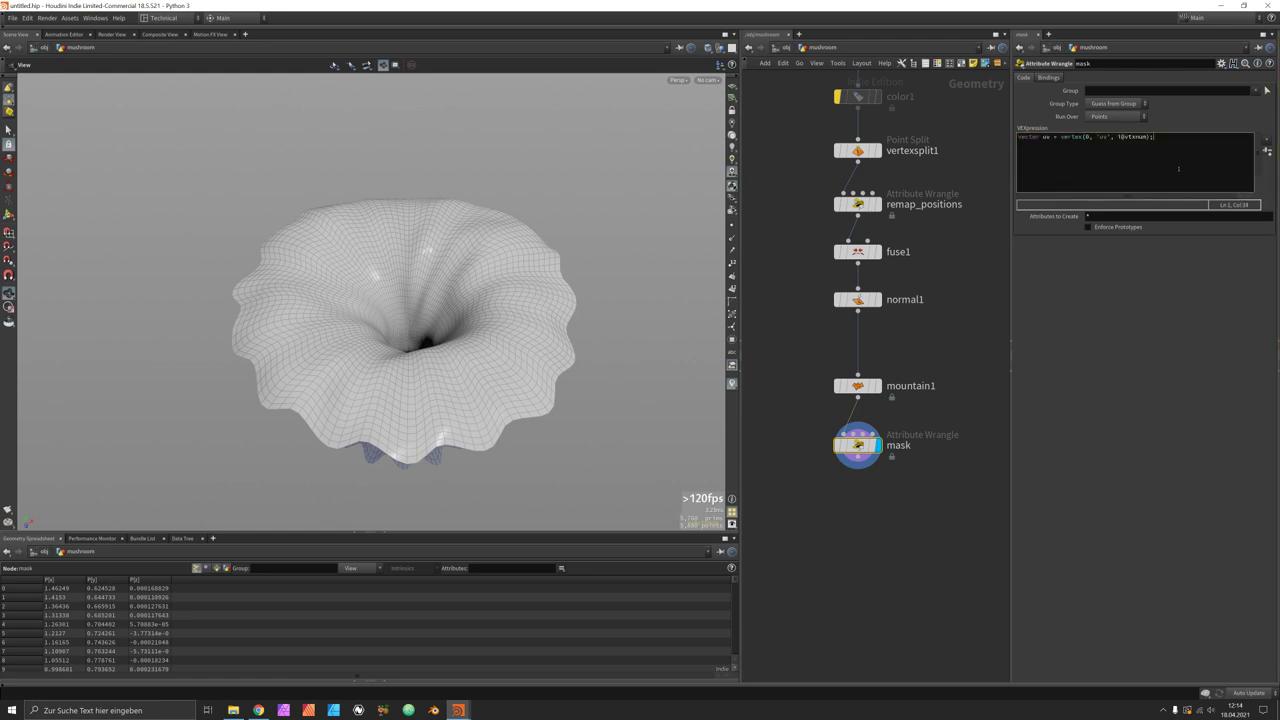
pyautogui.press('Return')
pyautogui.scroll(1, 1200, 156)
pyautogui.press('Up')
pyautogui.press('Up')
pyautogui.write('float band ')
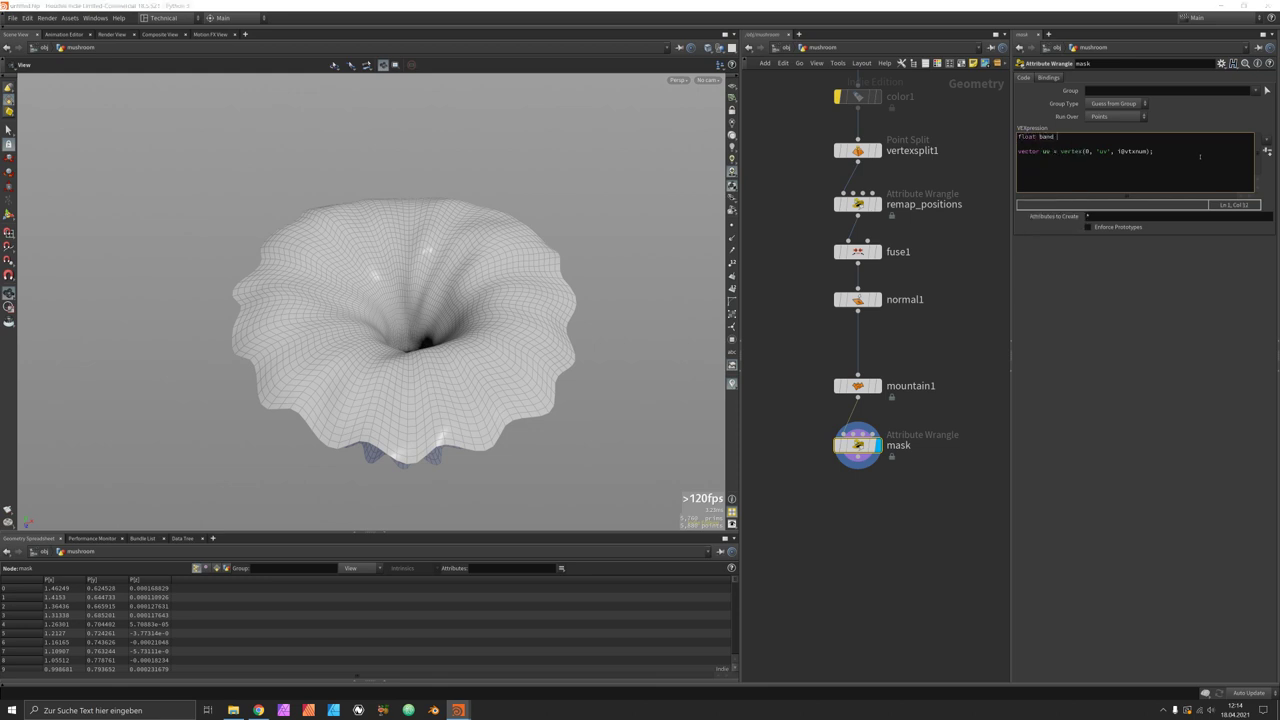
pyautogui.write('= chf();')
pyautogui.write("'")
pyautogui.write("band');")
# Step: Create the mask wrangle's Band parameter from the code and set it to 0.72
pyautogui.click(1266, 150)
pyautogui.click(1234, 243)
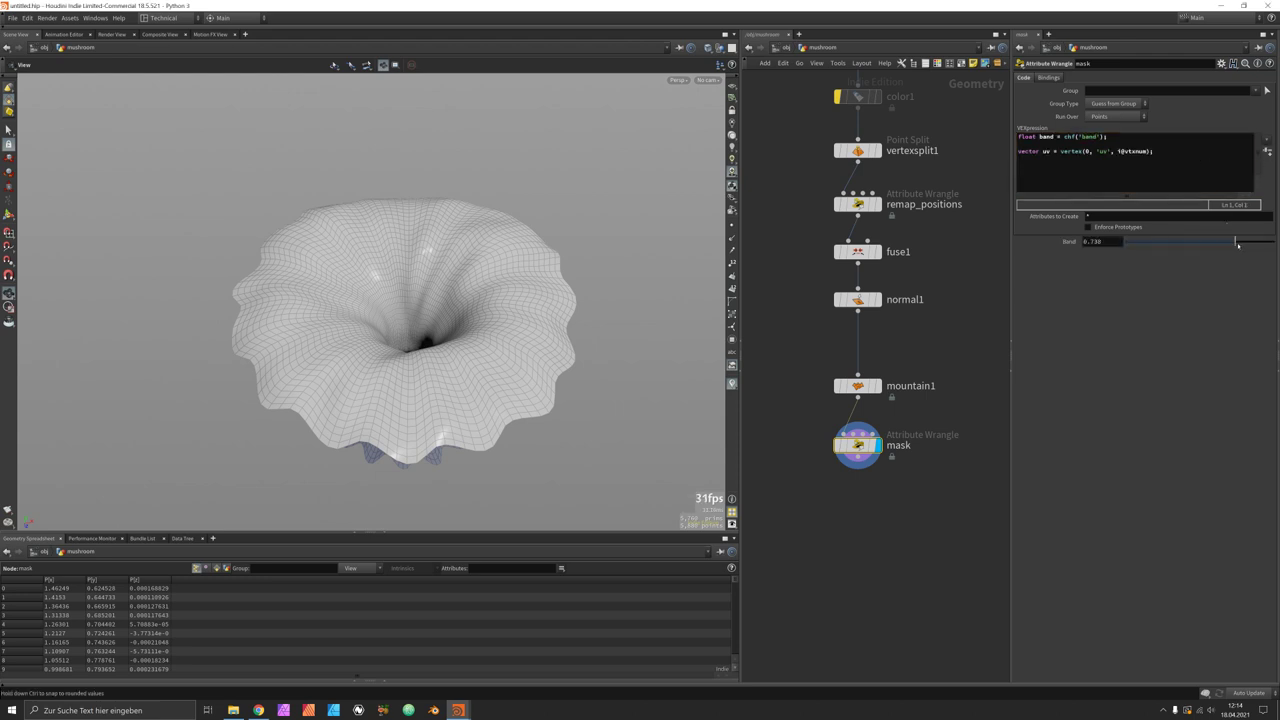
pyautogui.moveTo(1234, 243); pyautogui.dragTo(1232, 242)
# Step: Add float mask = fit(uv.x, band, 1.0, 0.0, 1.0); to the code and assign mask to f@mask and v@Cd
pyautogui.click(1176, 162)
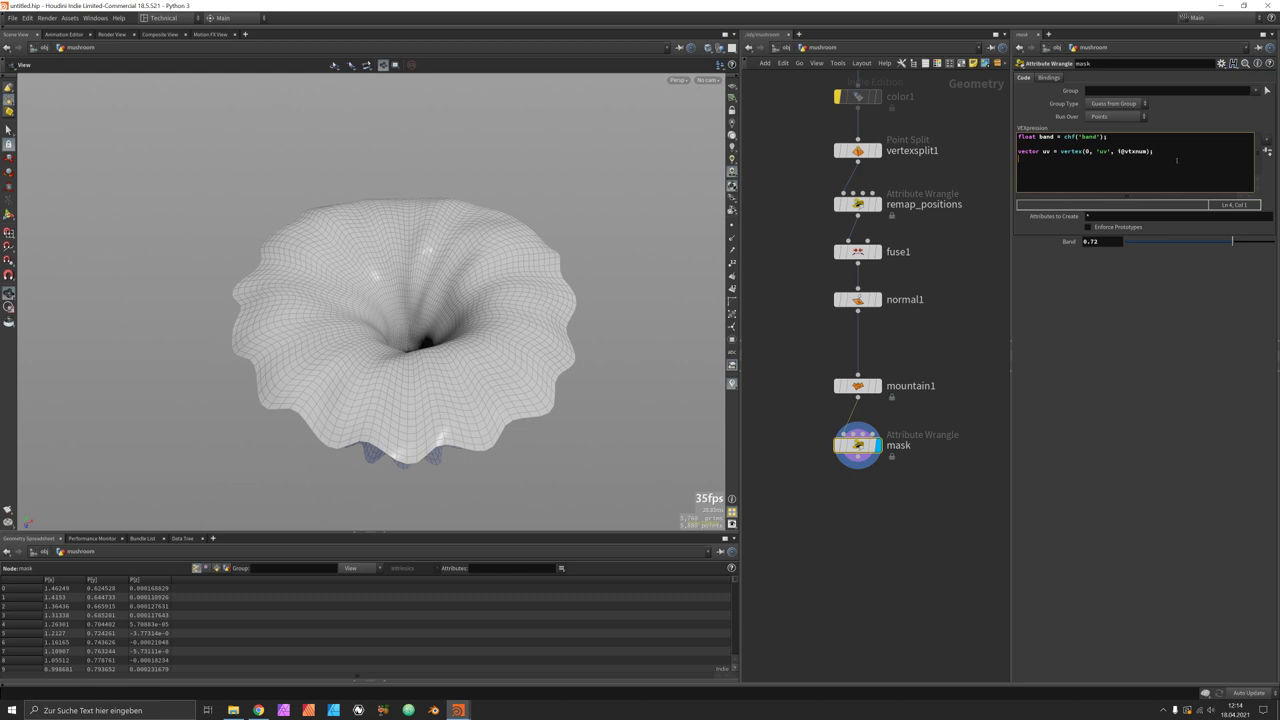
pyautogui.write('float mask ')
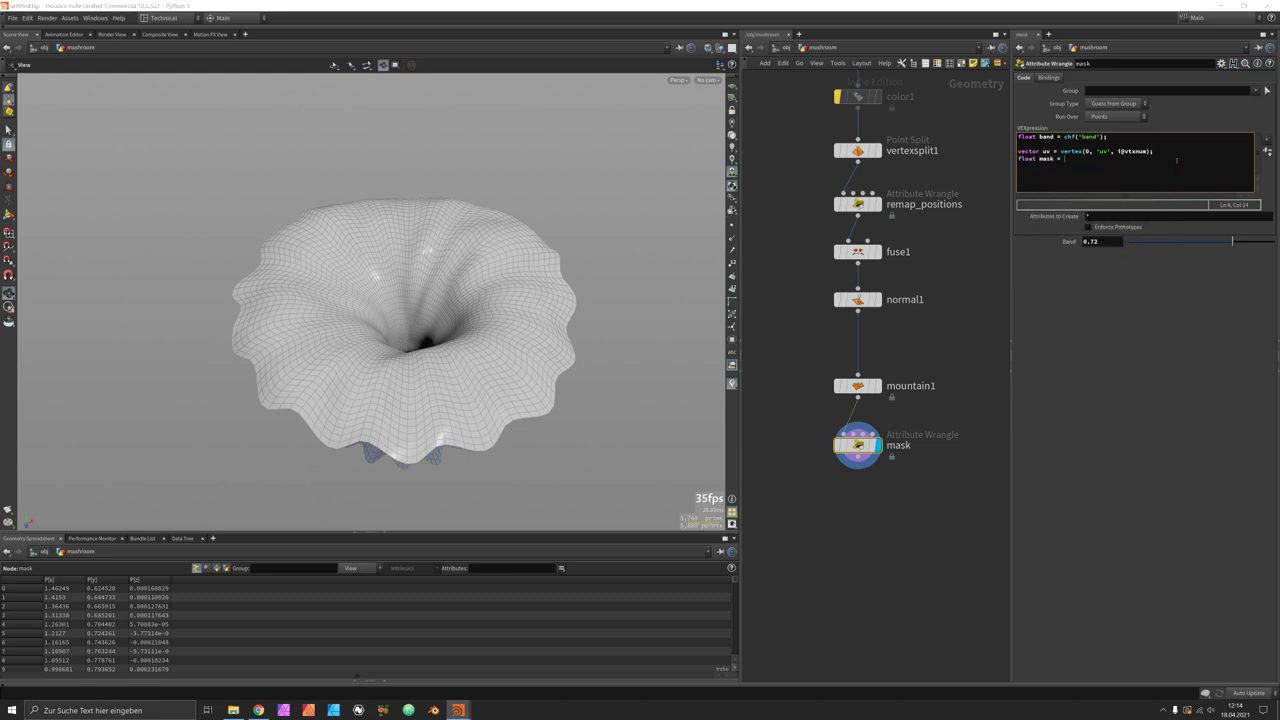
pyautogui.write('= fit(uv')
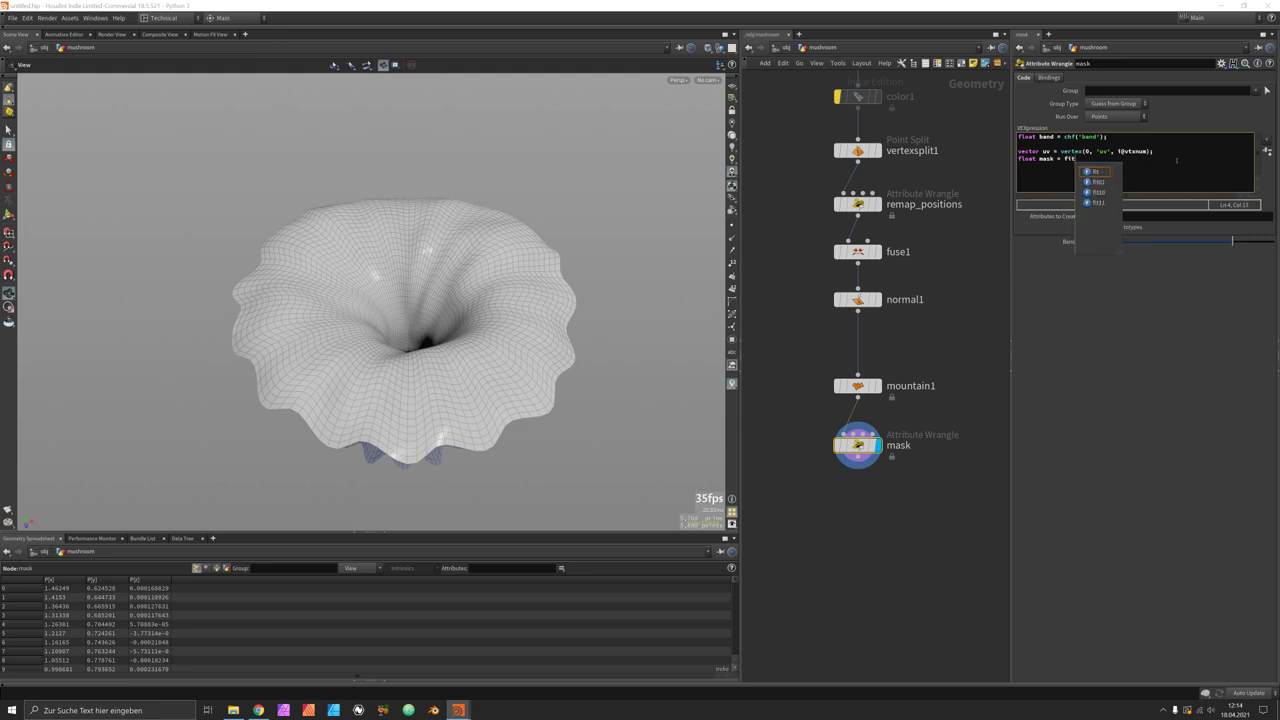
pyautogui.write('.x')
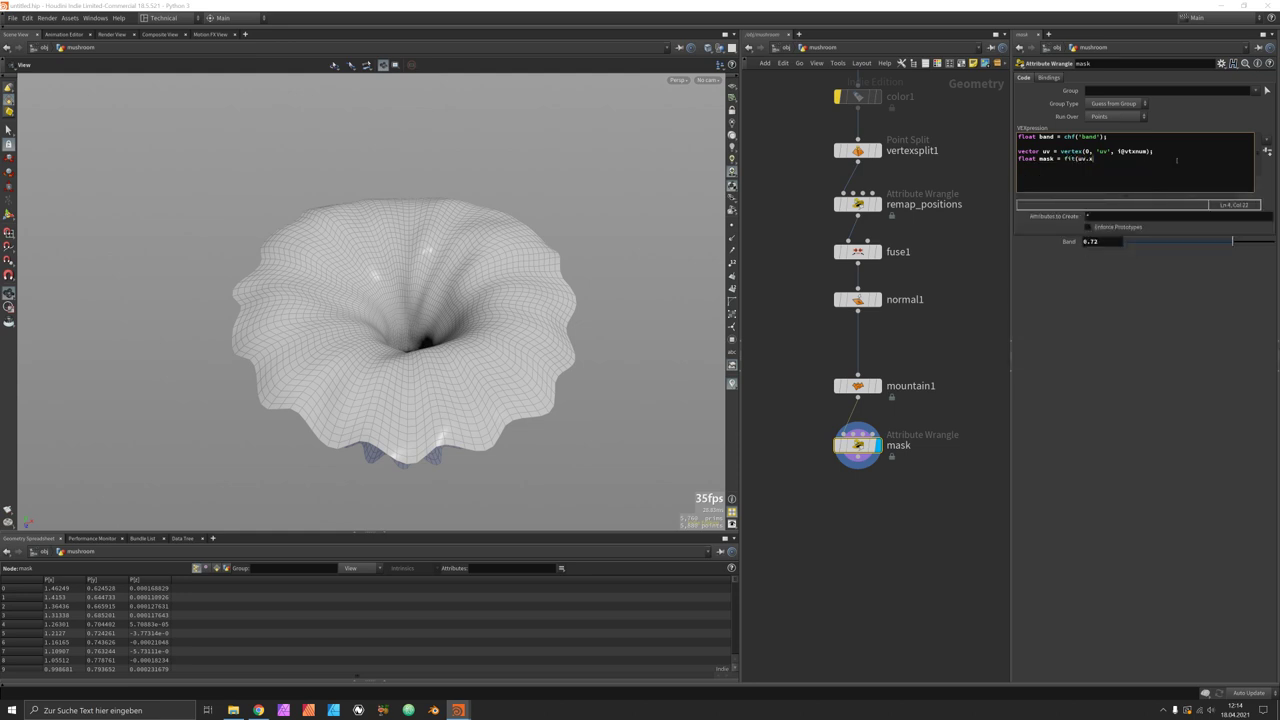
pyautogui.write(', band, 1.0')
pyautogui.press('Return')
pyautogui.press('Return')
pyautogui.write('f@mask = mask;')
pyautogui.press('Return')
pyautogui.write('v@Cd = mask;')
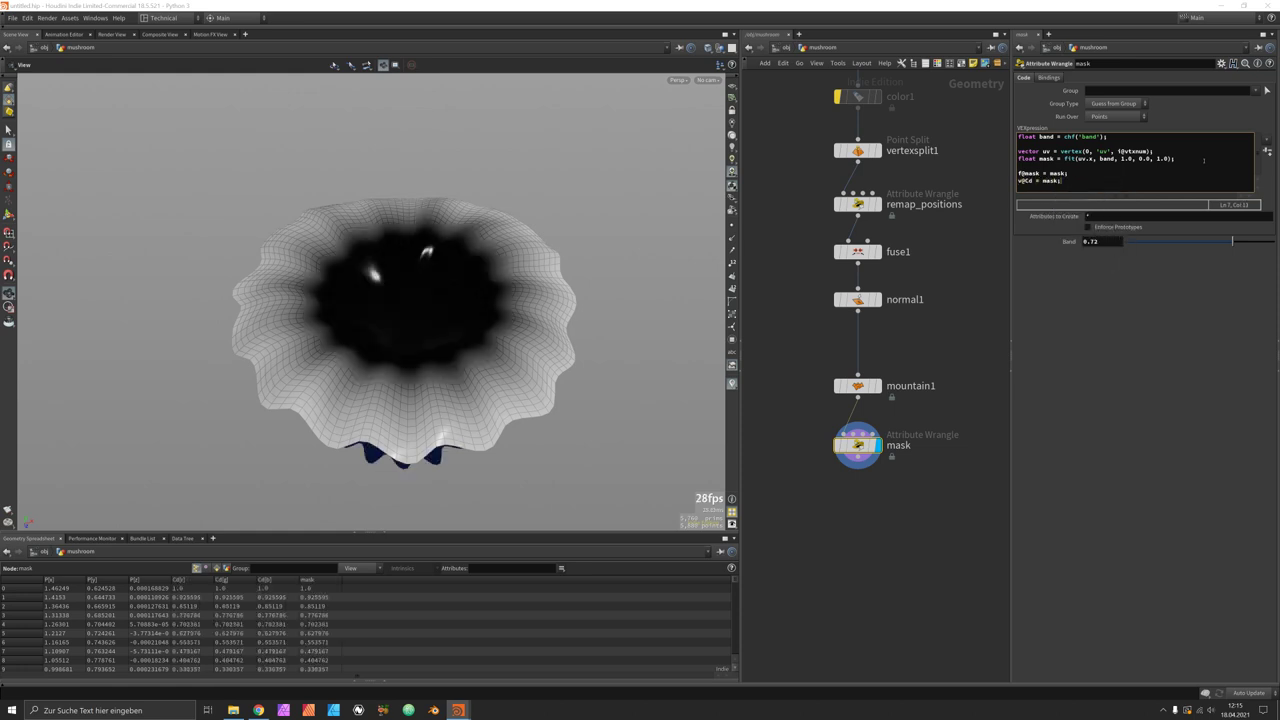
# Step: Raise Band to 0.826 and comment out the v@Cd line in the mask wrangle
pyautogui.moveTo(1232, 241)
pyautogui.mouseDown()
pyautogui.moveTo(1268, 241)
pyautogui.moveTo(1222, 241)
pyautogui.moveTo(1262, 241)
pyautogui.moveTo(1238, 241)
pyautogui.moveTo(1250, 241)
pyautogui.mouseUp()
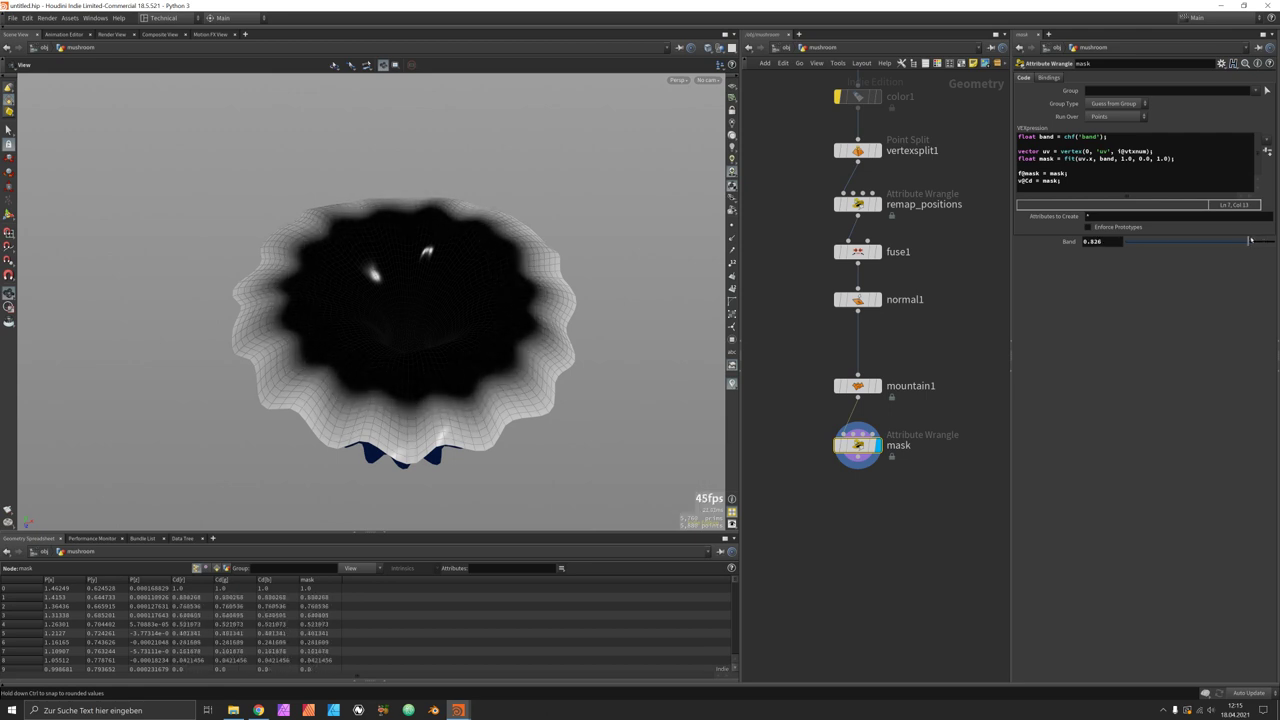
pyautogui.moveTo(565, 300); pyautogui.dragTo(518, 308)
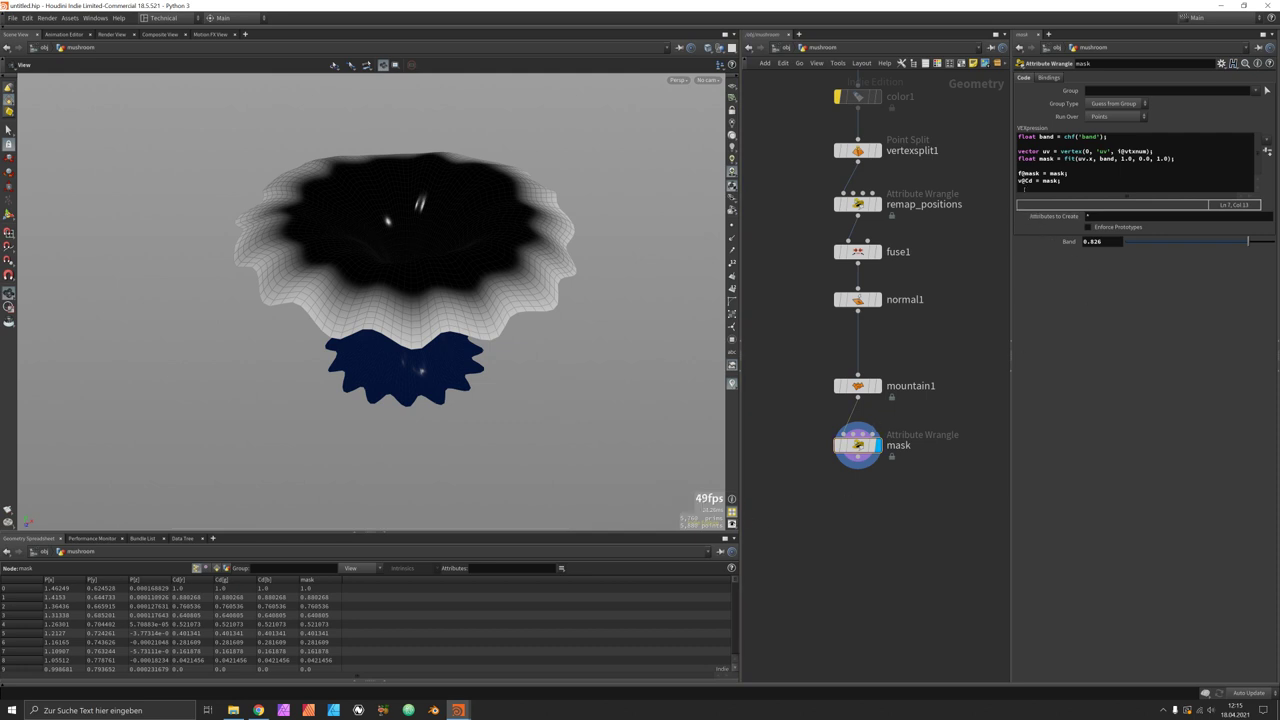
pyautogui.click(1022, 188)
pyautogui.write('//')
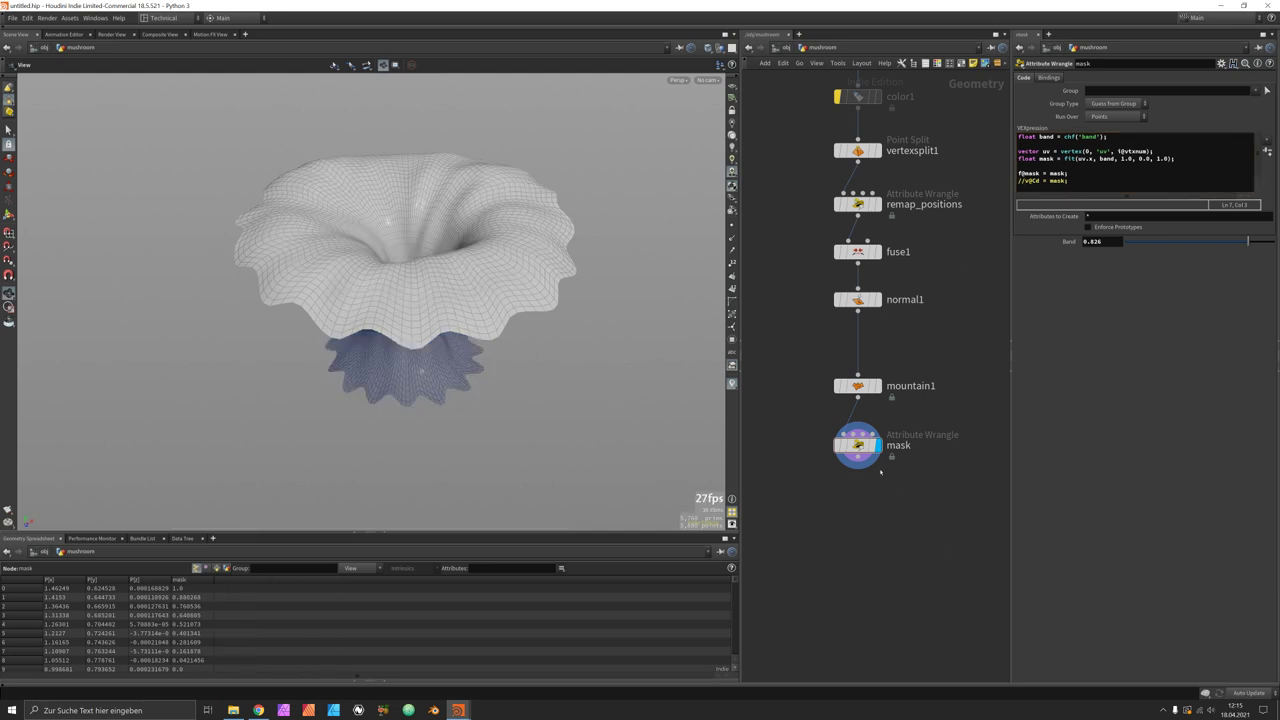
# Step: Append a For-Loop with Feedback block to the output of mask
pyautogui.press('Tab')
pyautogui.write('forlo')
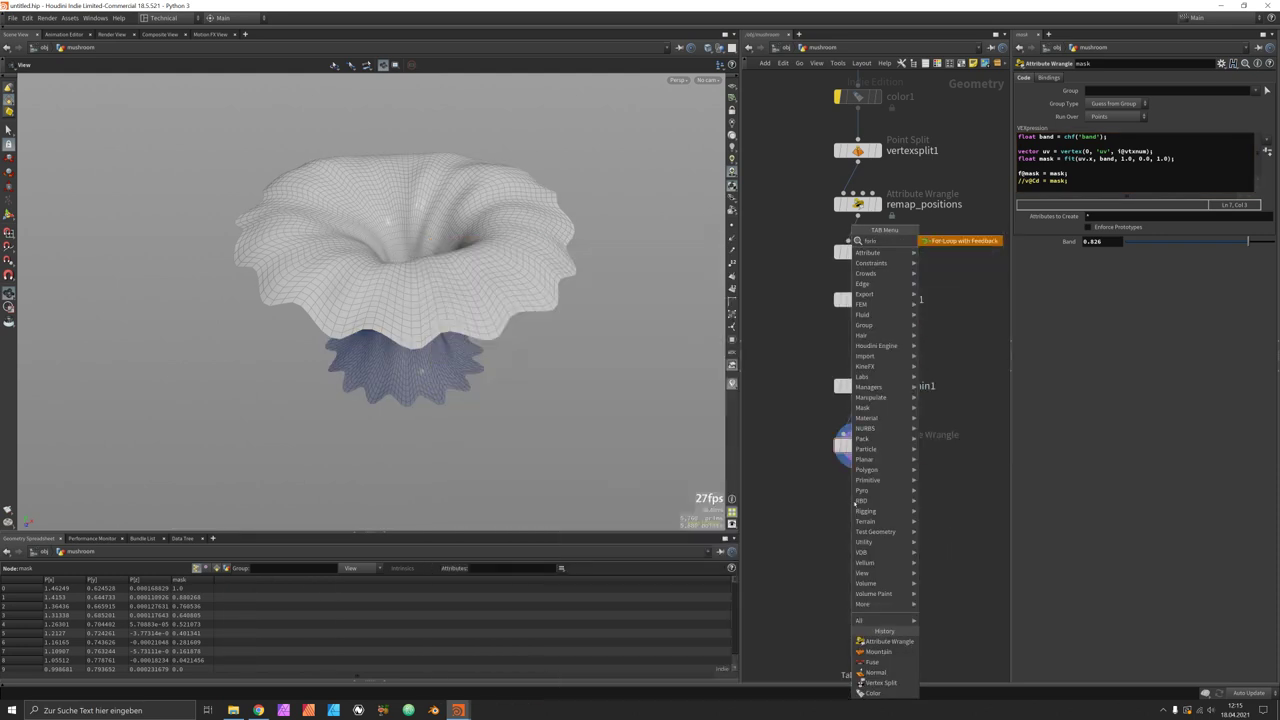
pyautogui.press('Return')
pyautogui.click(855, 502)
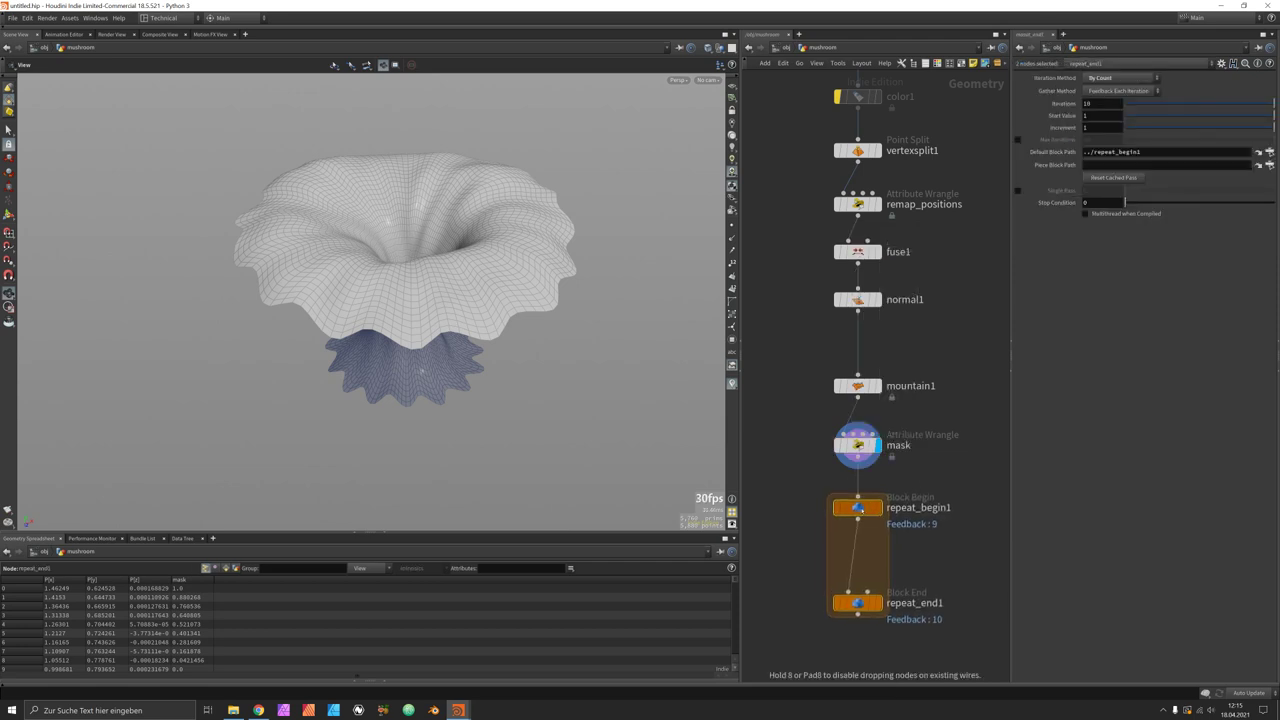
# Step: Insert a Remesh node between repeat_begin1 and repeat_end1 and display it
pyautogui.press('Tab')
pyautogui.click(990, 300)
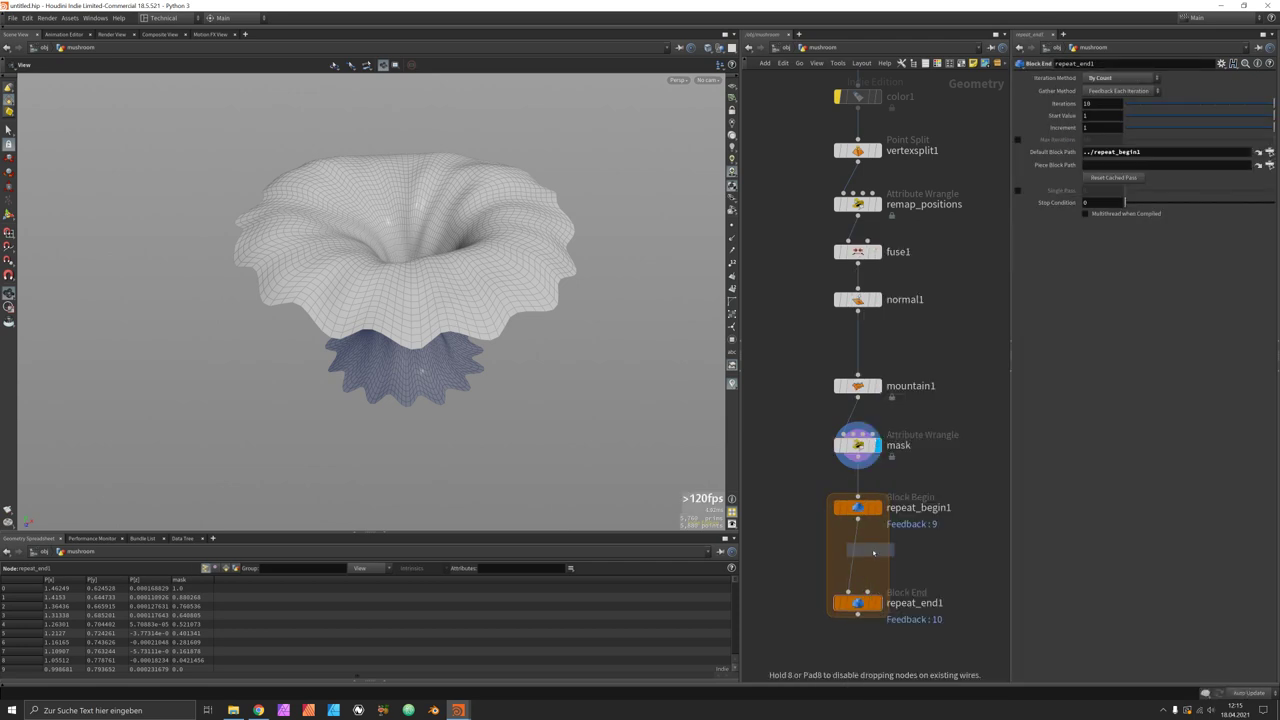
pyautogui.click(872, 551)
pyautogui.click(862, 553)
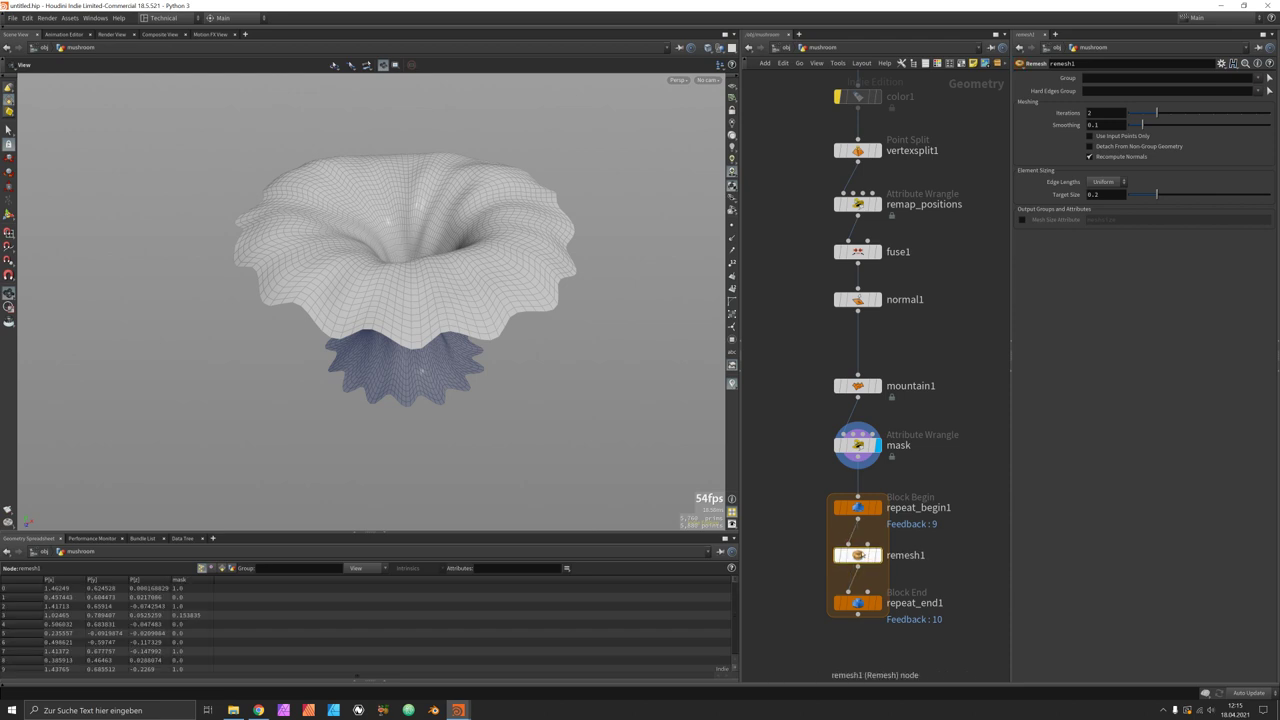
pyautogui.click(883, 531)
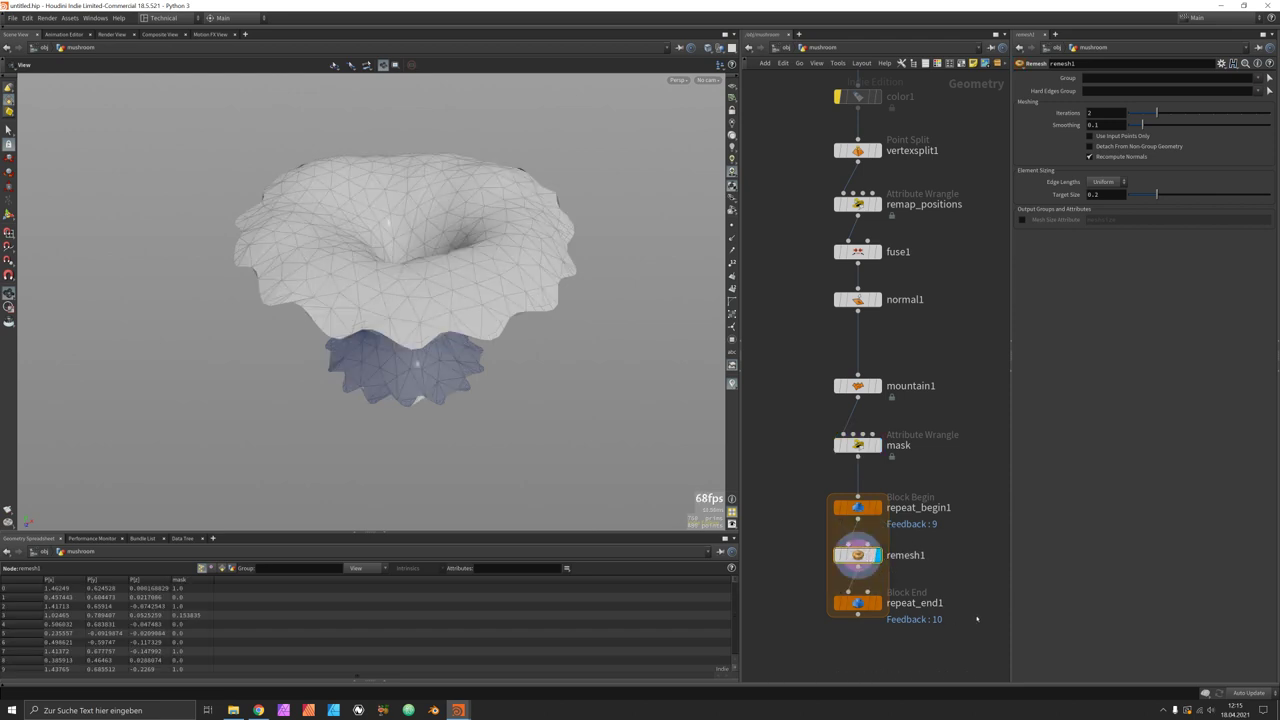
# Step: Move repeat_end1 further down to make room in the loop, and set remesh1's Smoothing to 0.5
pyautogui.moveTo(1009, 426); pyautogui.dragTo(985, 344, button='middle')
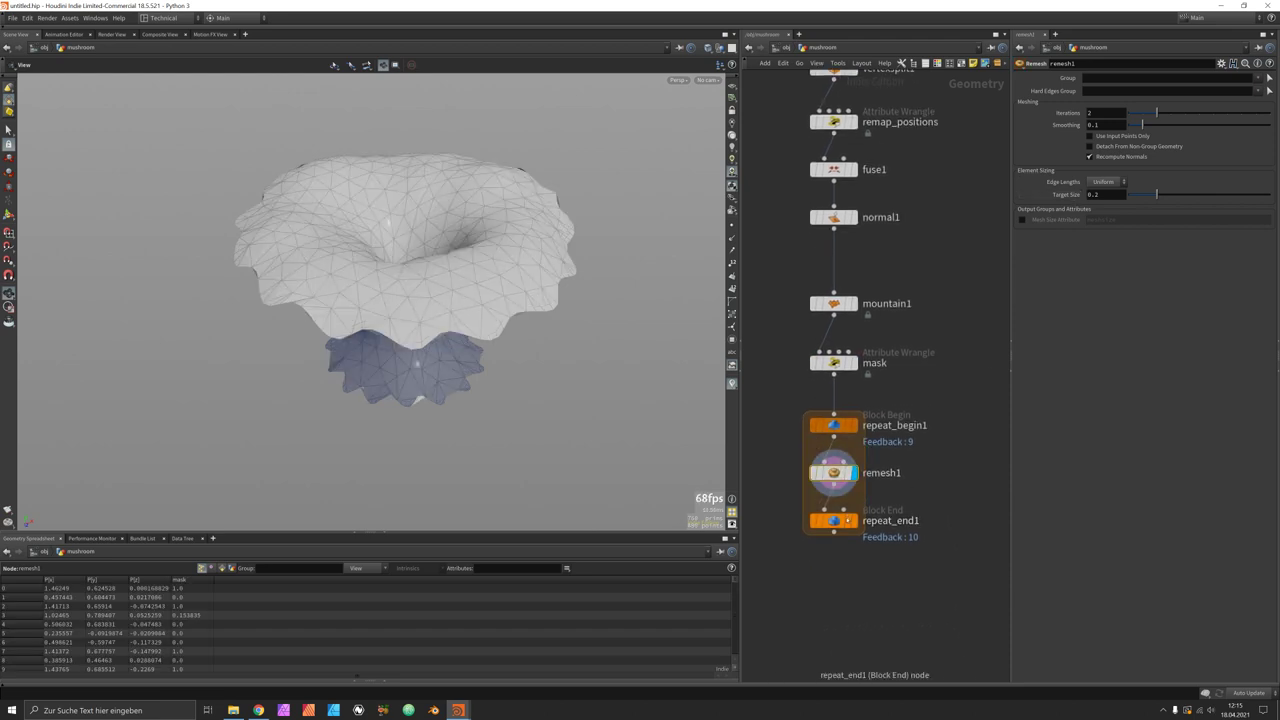
pyautogui.moveTo(834, 520); pyautogui.dragTo(834, 560)
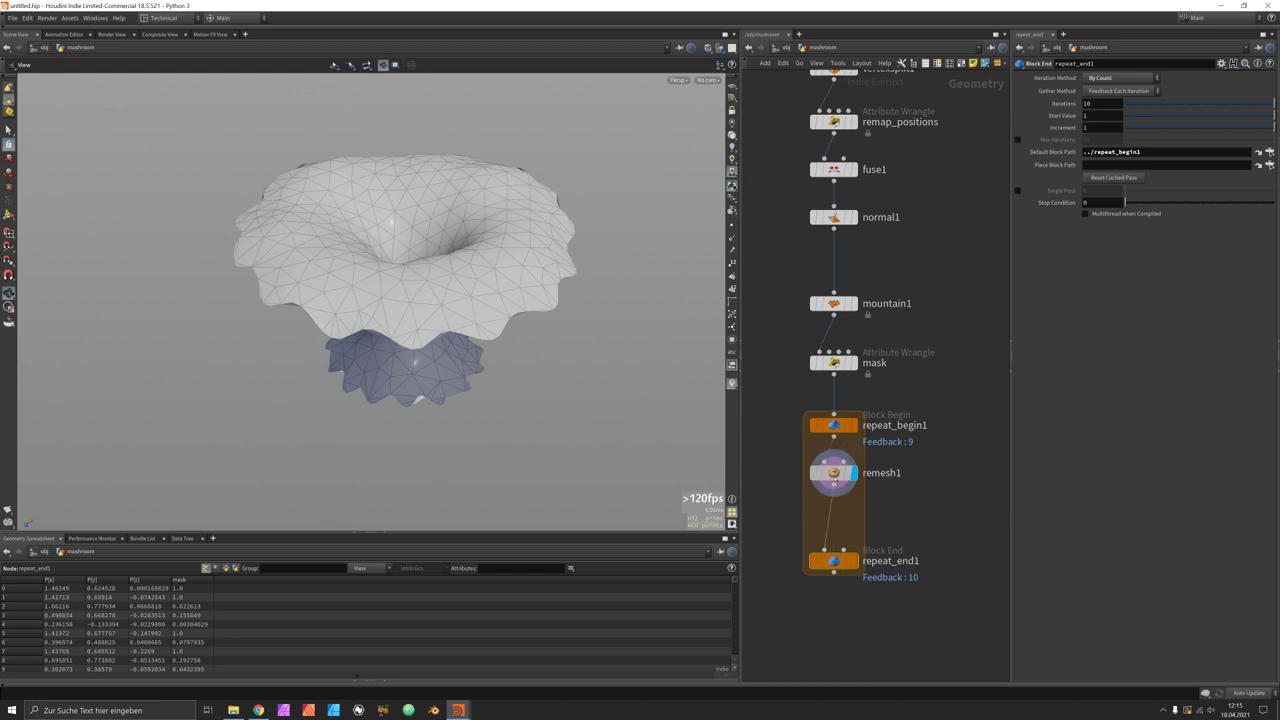
pyautogui.click(834, 476)
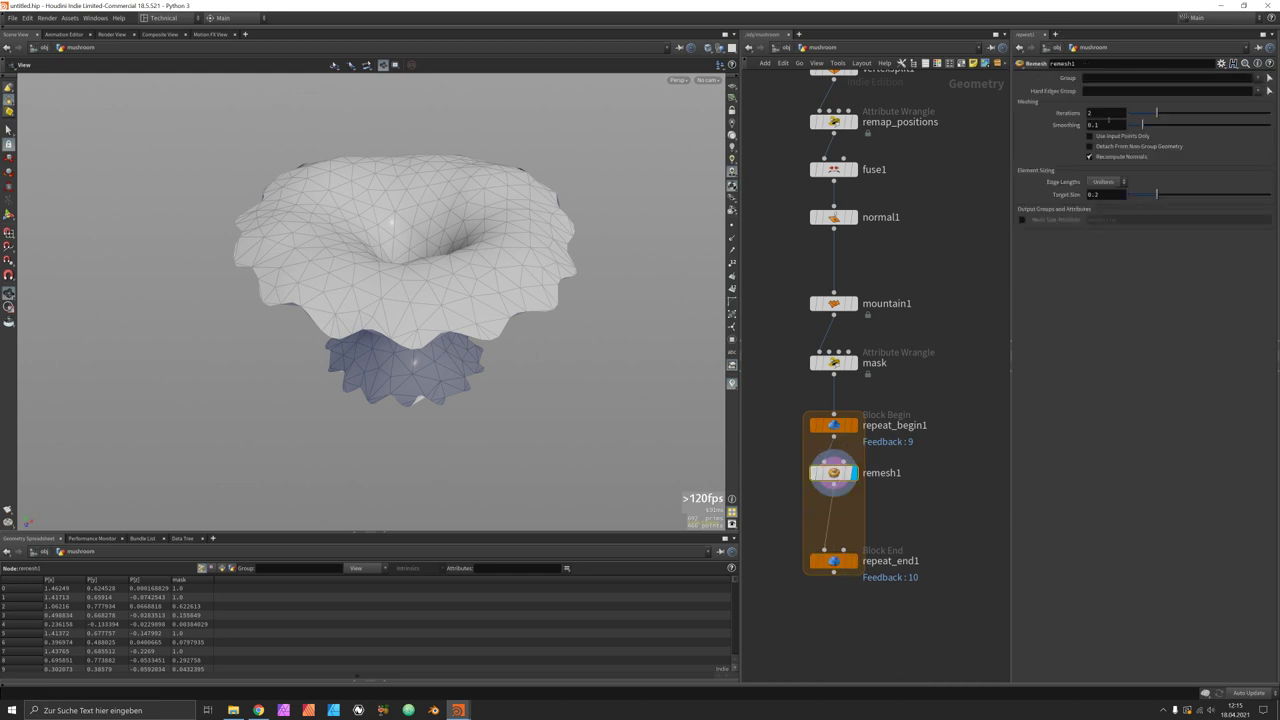
pyautogui.click(1114, 126)
pyautogui.write('5')
pyautogui.press('Return')
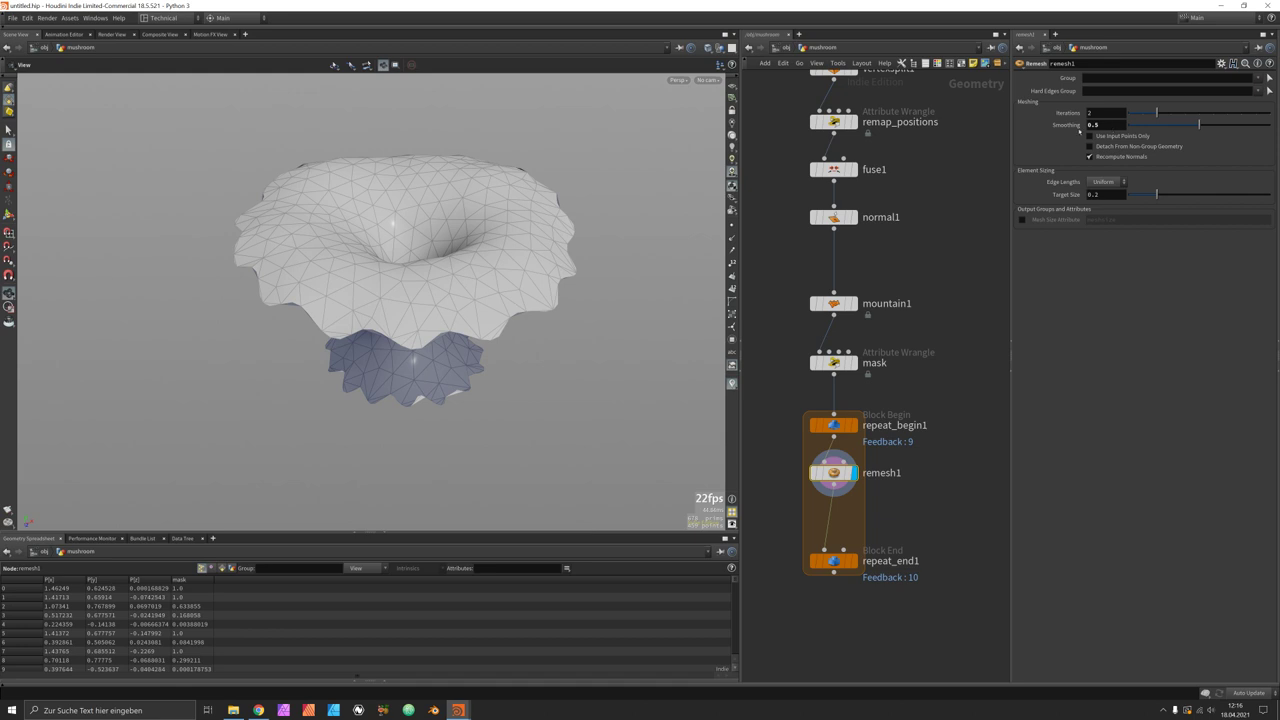
# Step: Display repeat_end1 and set its Iterations to 4, checking the remeshed mushroom
pyautogui.moveTo(838, 560); pyautogui.dragTo(838, 574)
pyautogui.click(853, 574)
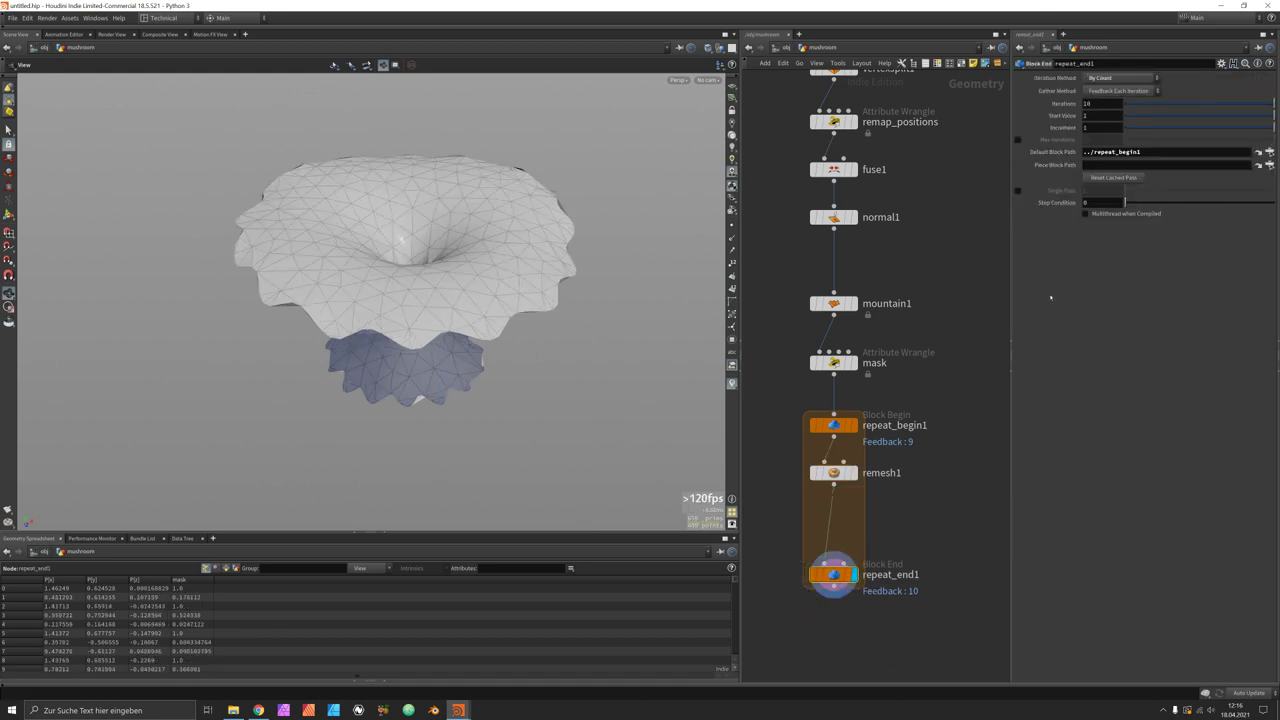
pyautogui.doubleClick(1100, 103)
pyautogui.write('4')
pyautogui.press('Return')
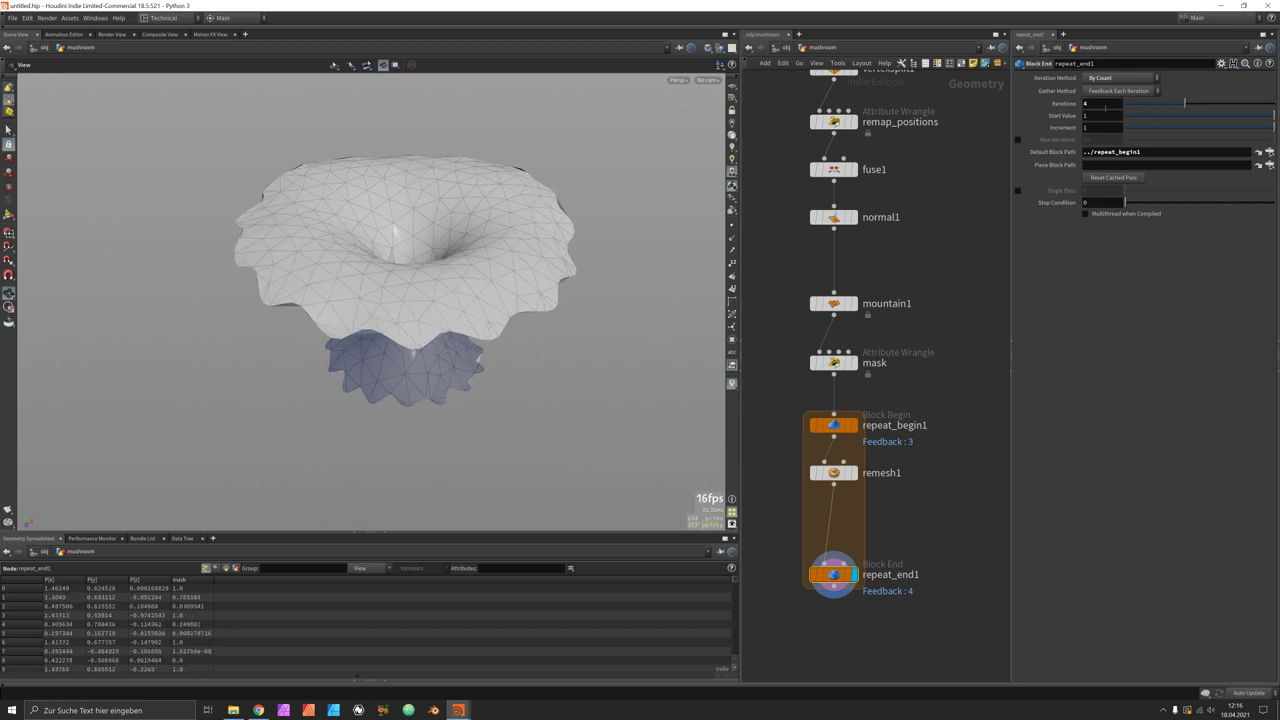
pyautogui.press('space')
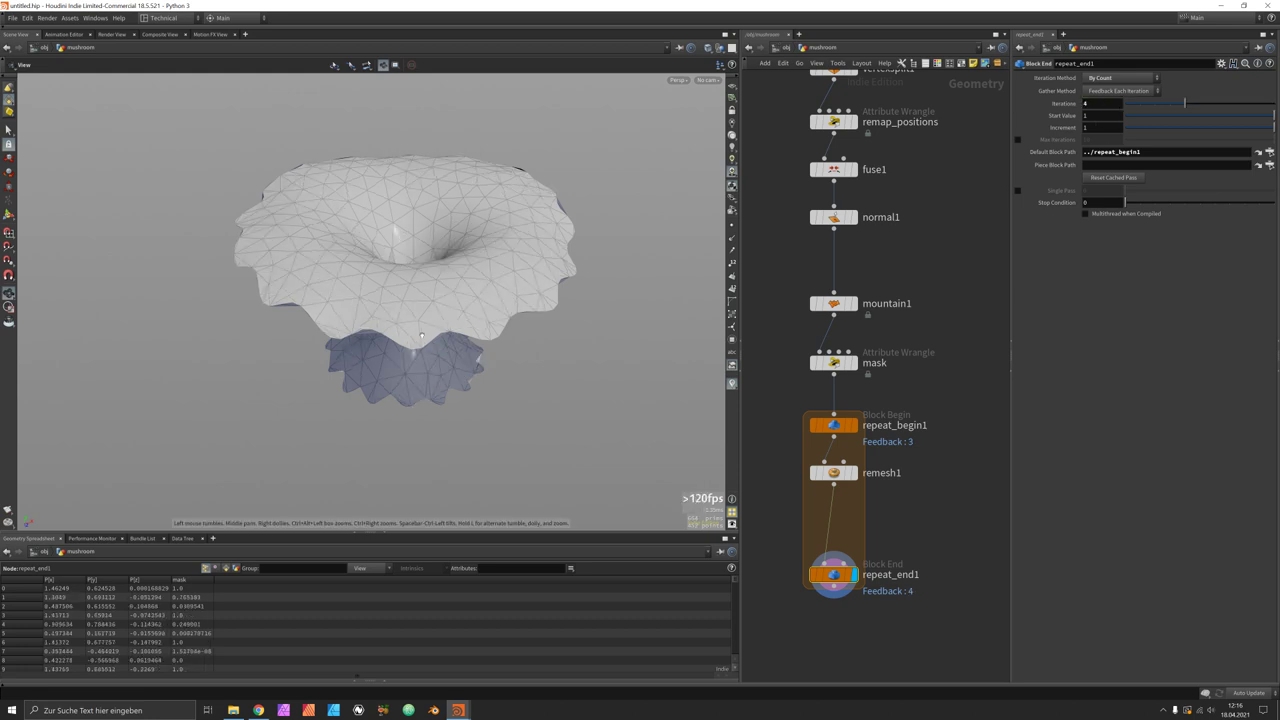
pyautogui.moveTo(425, 334); pyautogui.dragTo(440, 336)
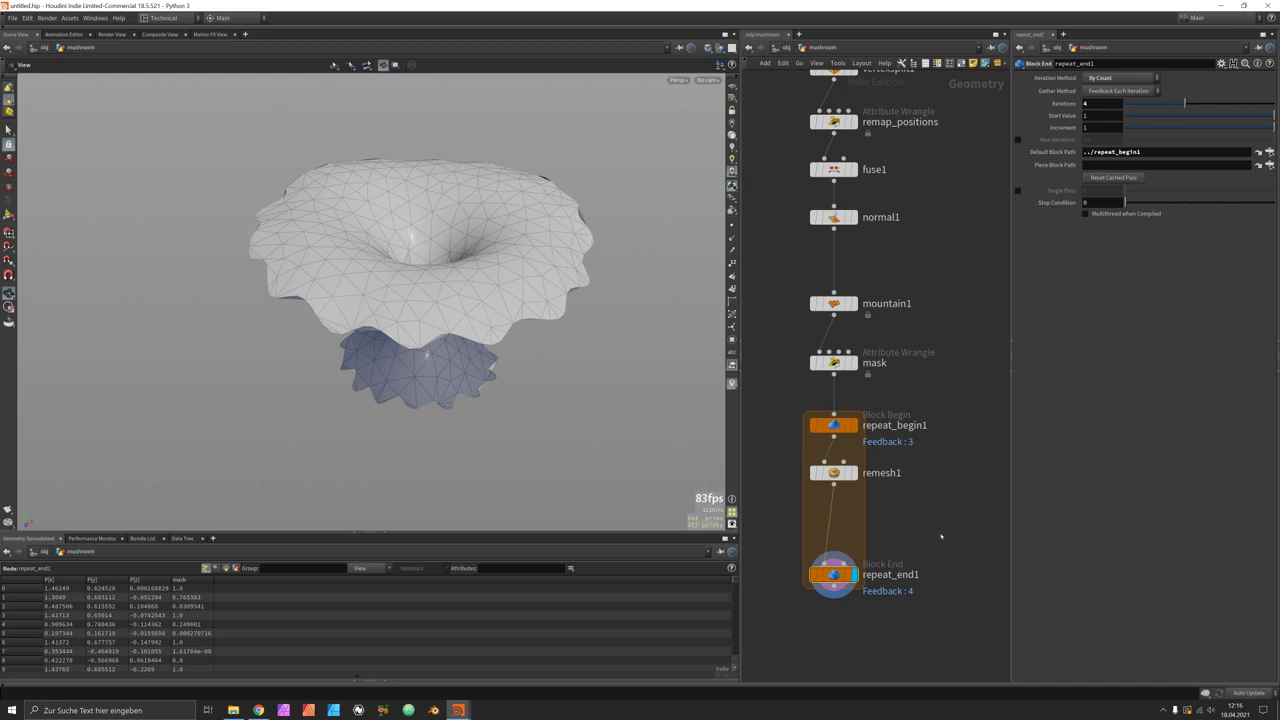
# Step: Add a Point Relax node beside the loop block, between remesh1 and repeat_end1 in height
pyautogui.press('Tab')
pyautogui.write('null')
pyautogui.press('Return')
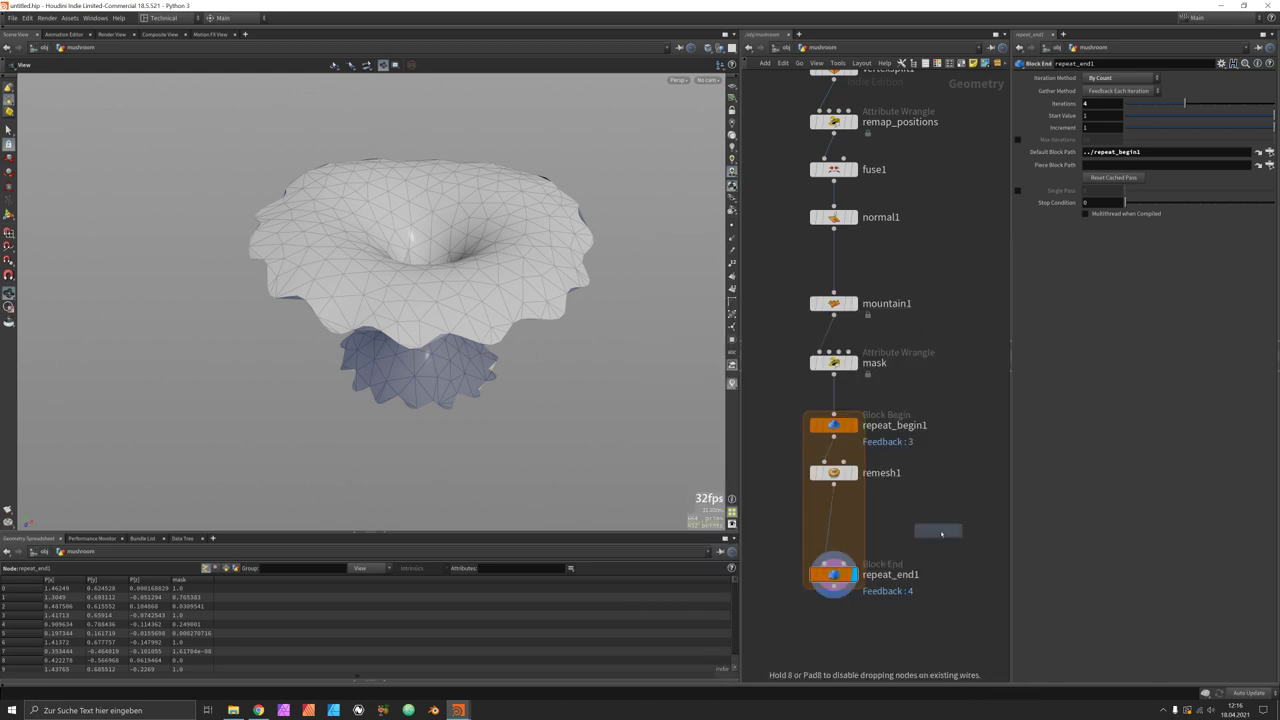
pyautogui.click(941, 533)
pyautogui.moveTo(941, 528); pyautogui.dragTo(922, 524)
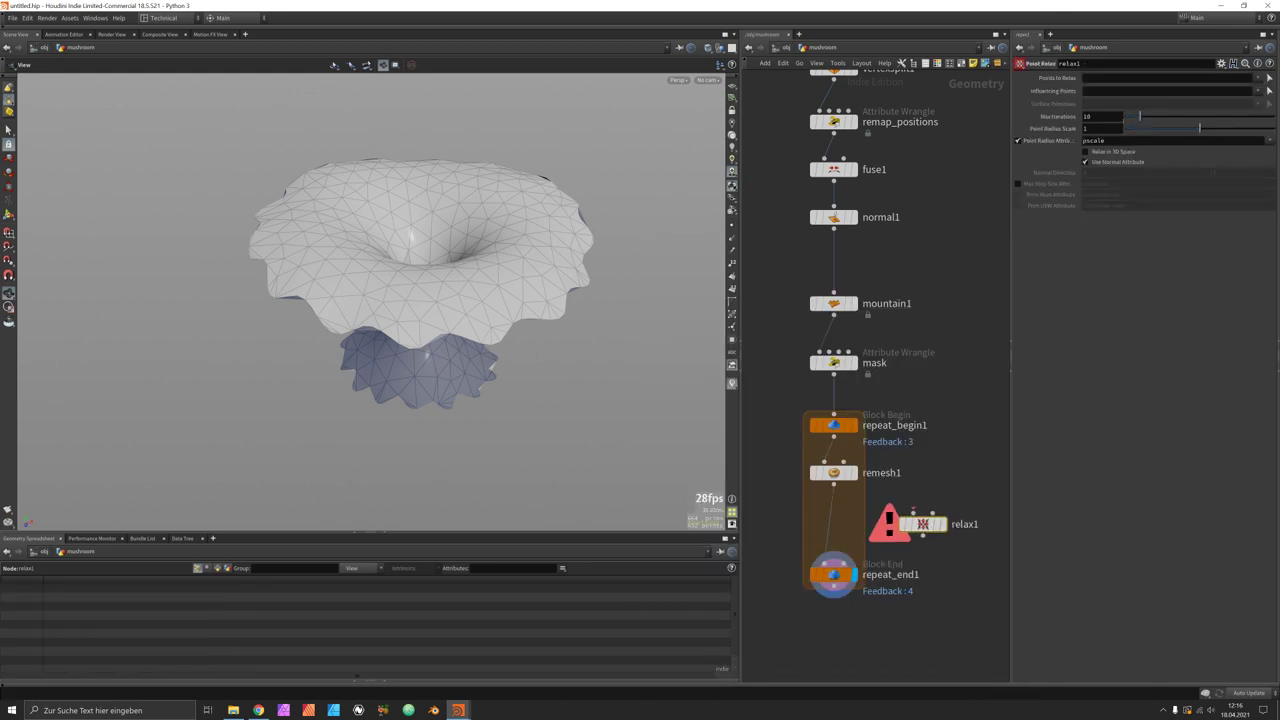
# Step: Give relax1 2 max iterations, radius scale .02, radius attribute mask and Relax in 3D Space, and insert it between remesh1 and repeat_end1
pyautogui.doubleClick(1120, 118)
pyautogui.write('2')
pyautogui.press('Tab')
pyautogui.write('.0')
pyautogui.press('Return')
pyautogui.doubleClick(1095, 140)
pyautogui.write('mask')
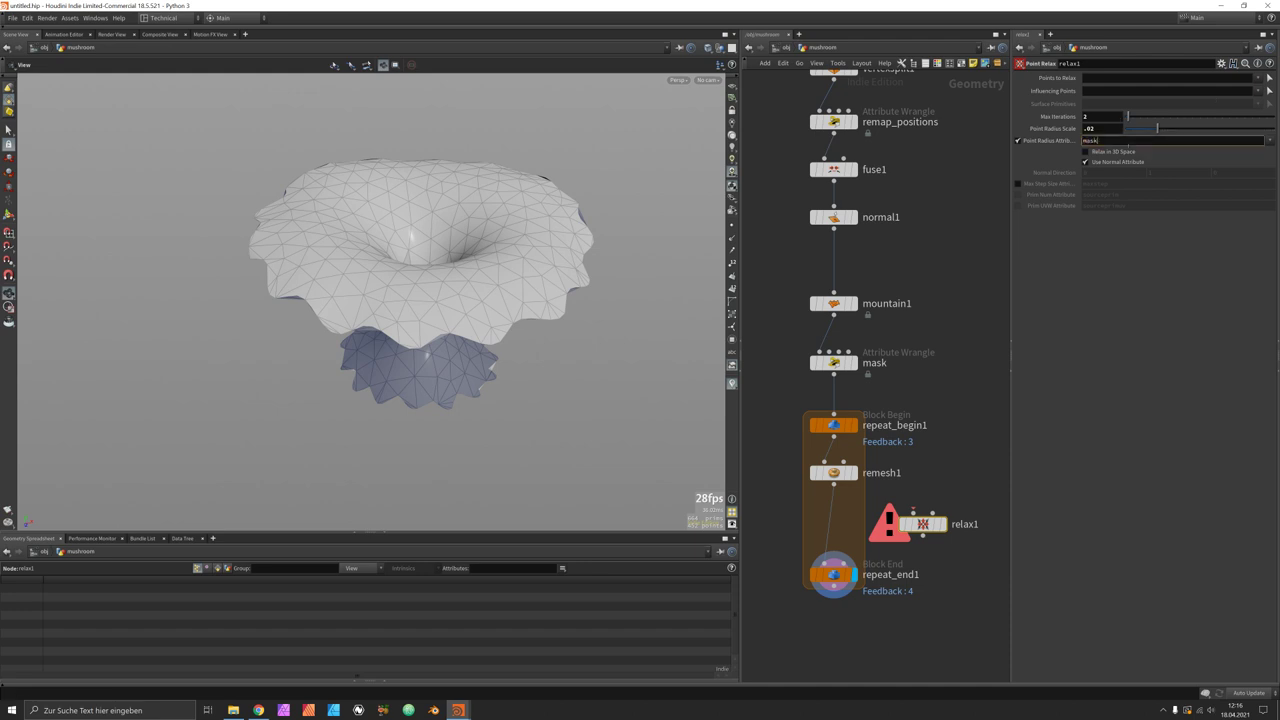
pyautogui.press('Return')
pyautogui.click(1108, 152)
pyautogui.moveTo(935, 522); pyautogui.dragTo(838, 521)
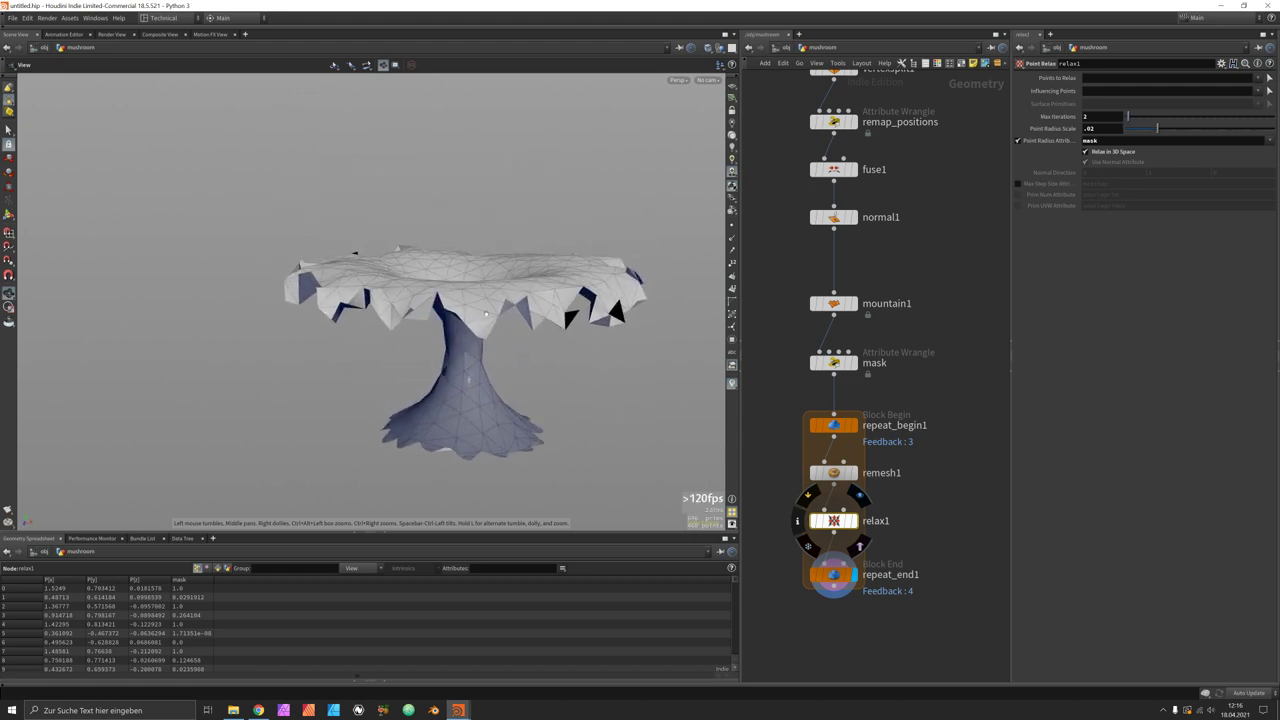
# Step: Set remesh1's Target Size to 0.15 and check the finer mushroom mesh
pyautogui.moveTo(542, 325); pyautogui.dragTo(511, 337)
pyautogui.click(835, 472)
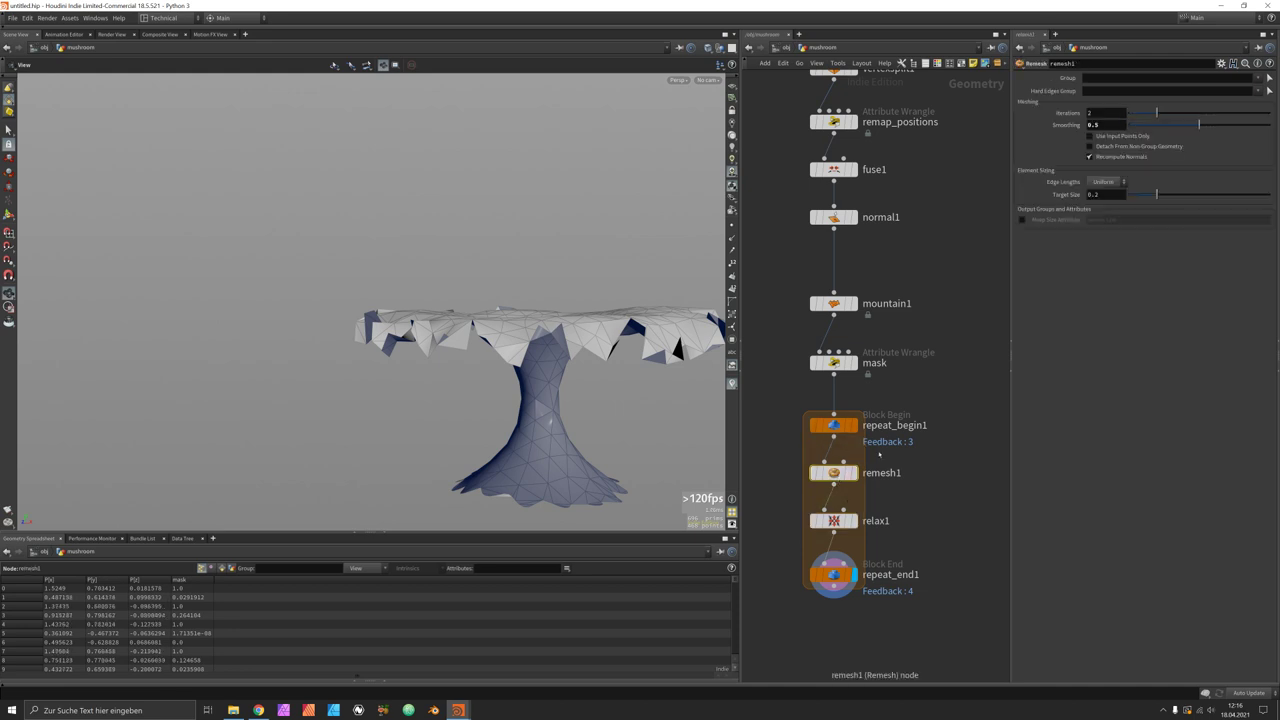
pyautogui.doubleClick(1098, 195)
pyautogui.write('0.15')
pyautogui.press('Return')
pyautogui.moveTo(545, 425); pyautogui.dragTo(666, 437)
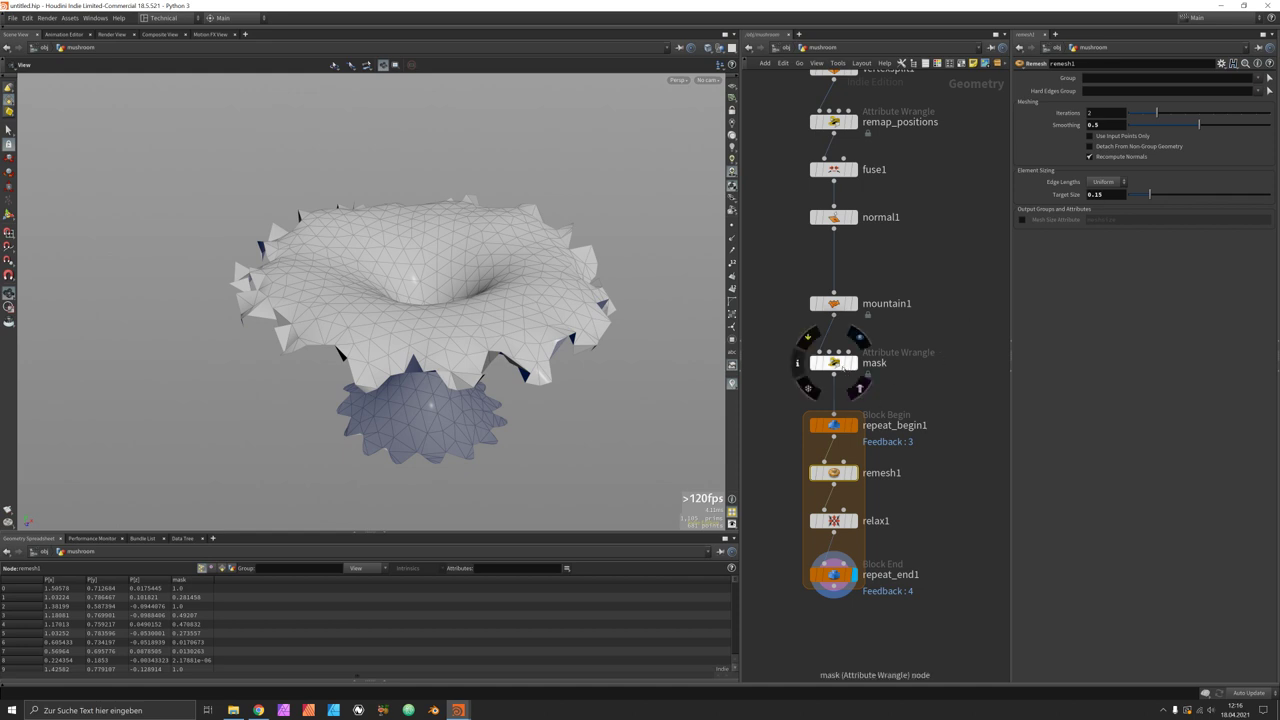
# Step: Set the mask wrangle's Band to 0.497 and inspect the mushroom cap's rim from several angles
pyautogui.click(835, 362)
pyautogui.moveTo(1213, 241); pyautogui.dragTo(1199, 242)
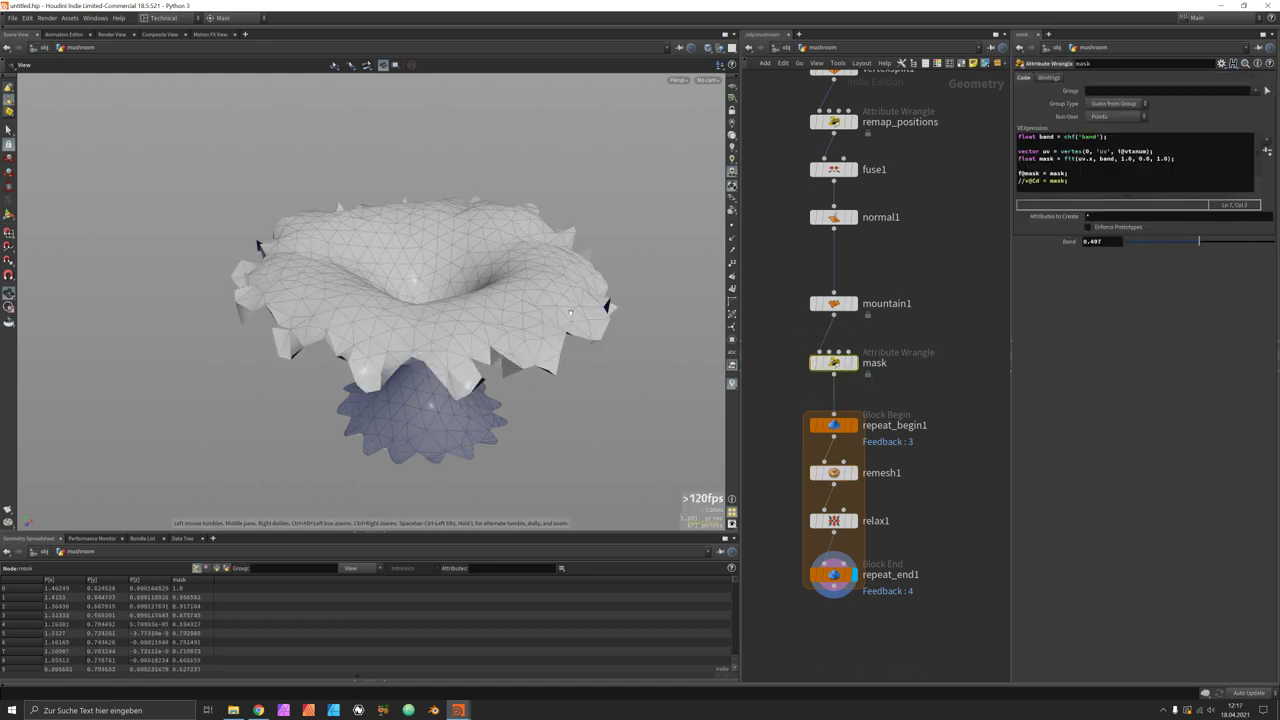
pyautogui.moveTo(640, 400); pyautogui.dragTo(668, 344)
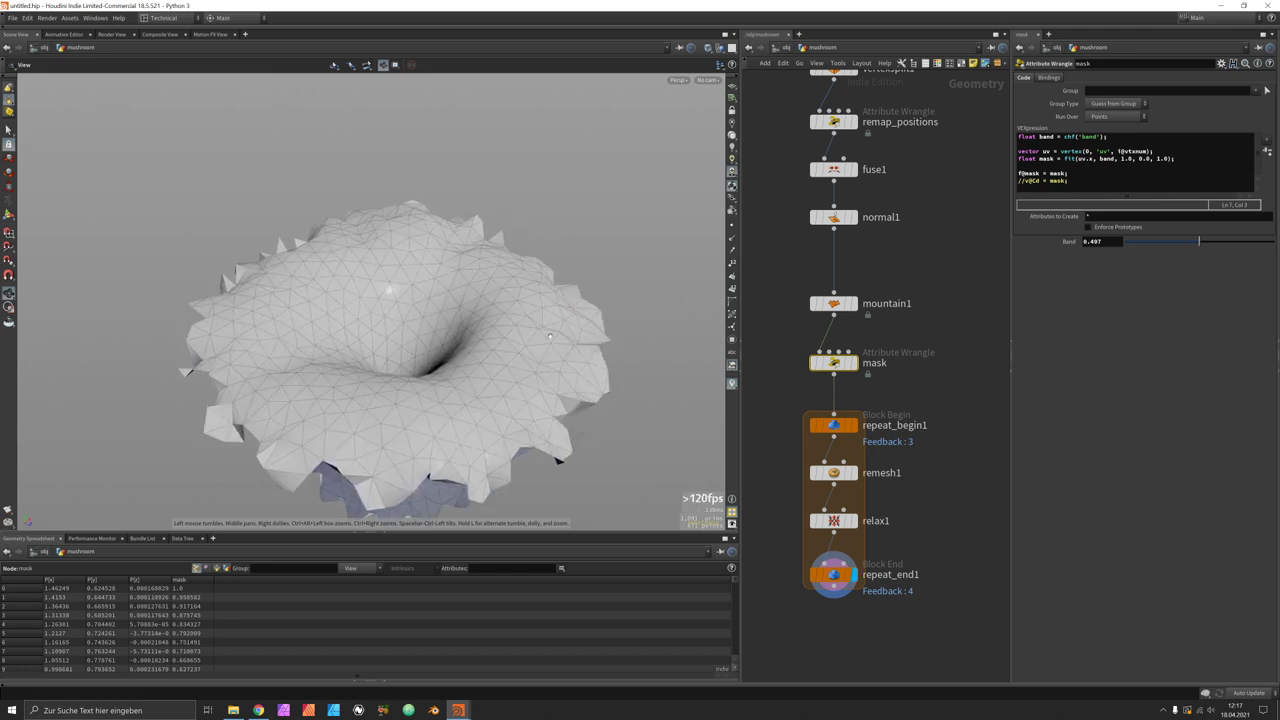
pyautogui.moveTo(495, 395); pyautogui.dragTo(365, 423)
pyautogui.moveTo(610, 399); pyautogui.dragTo(510, 430)
pyautogui.scroll(3, 507, 412)
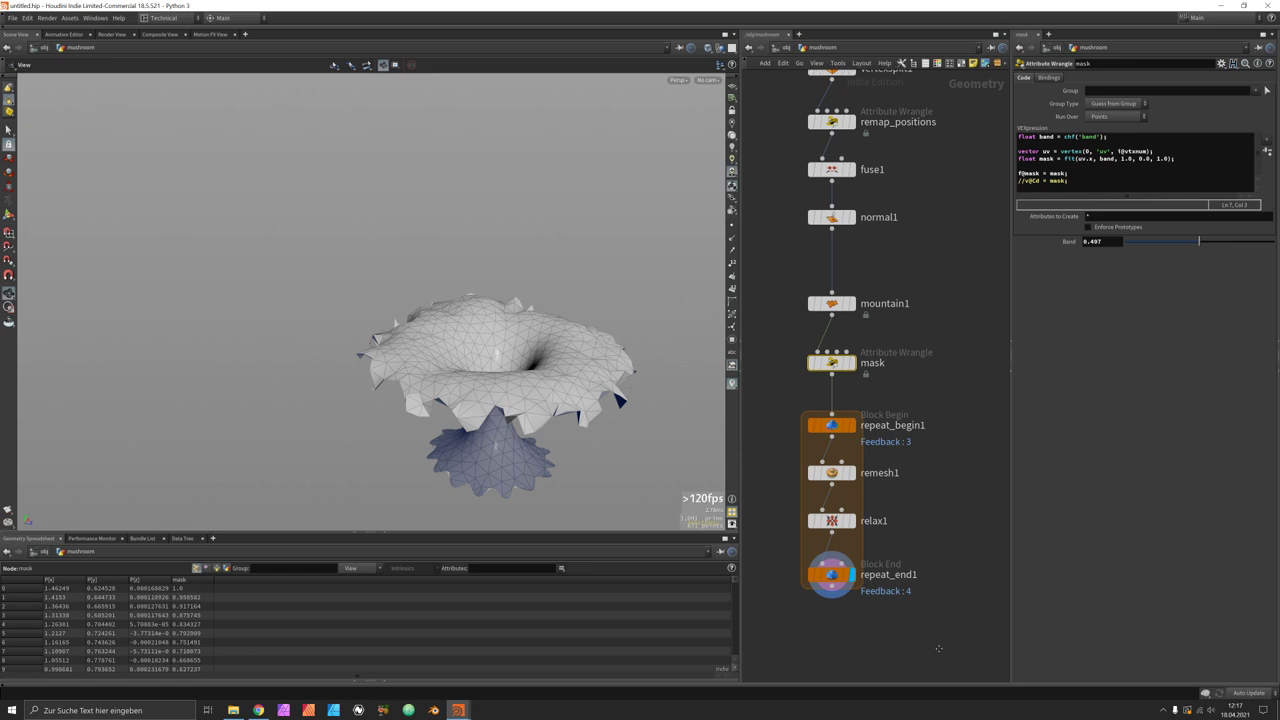
# Step: Add a Subdivide node after repeat_end1 and inspect the smoothed cap
pyautogui.moveTo(846, 652); pyautogui.dragTo(853, 568, button='middle')
pyautogui.press('Tab')
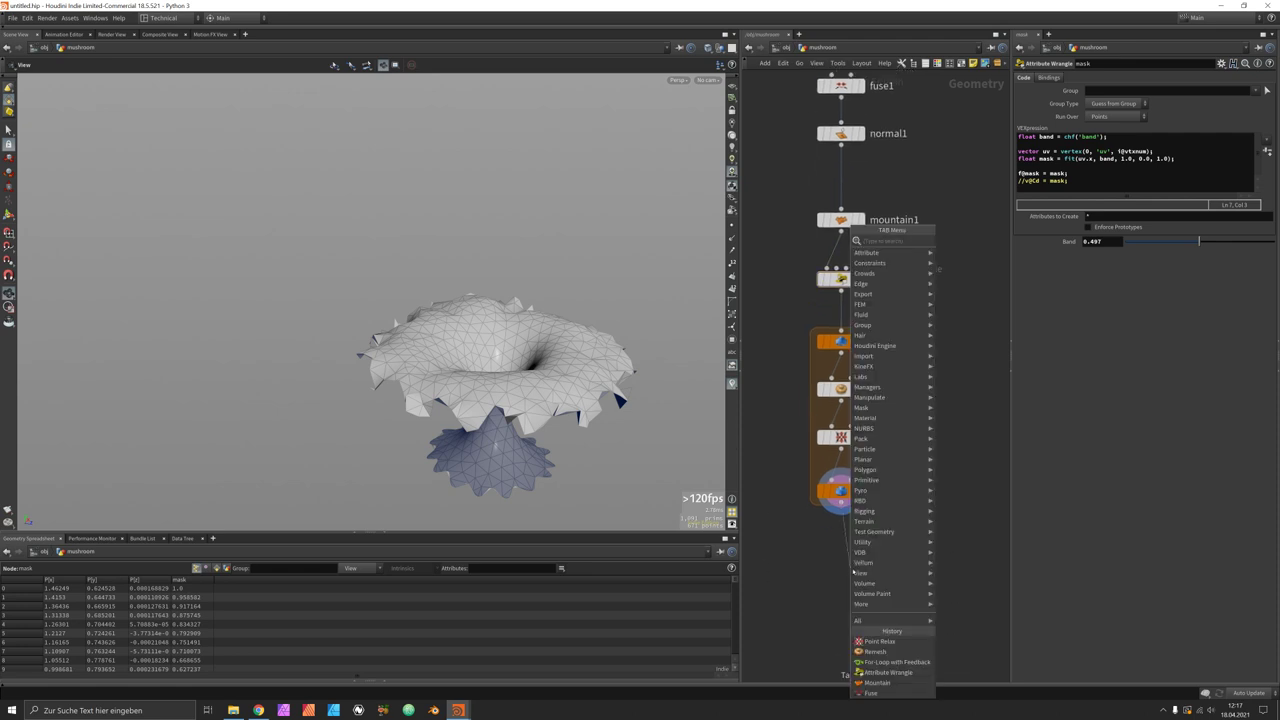
pyautogui.write('subd')
pyautogui.press('Return')
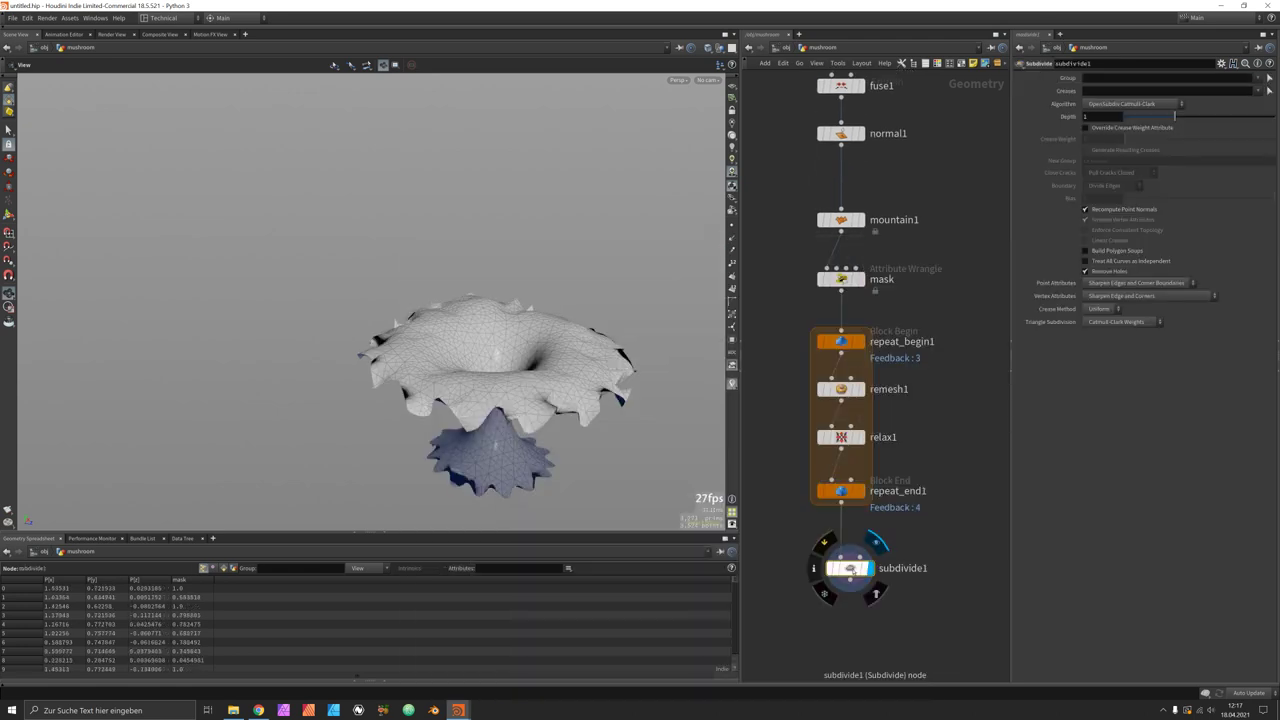
pyautogui.moveTo(440, 408); pyautogui.dragTo(587, 376)
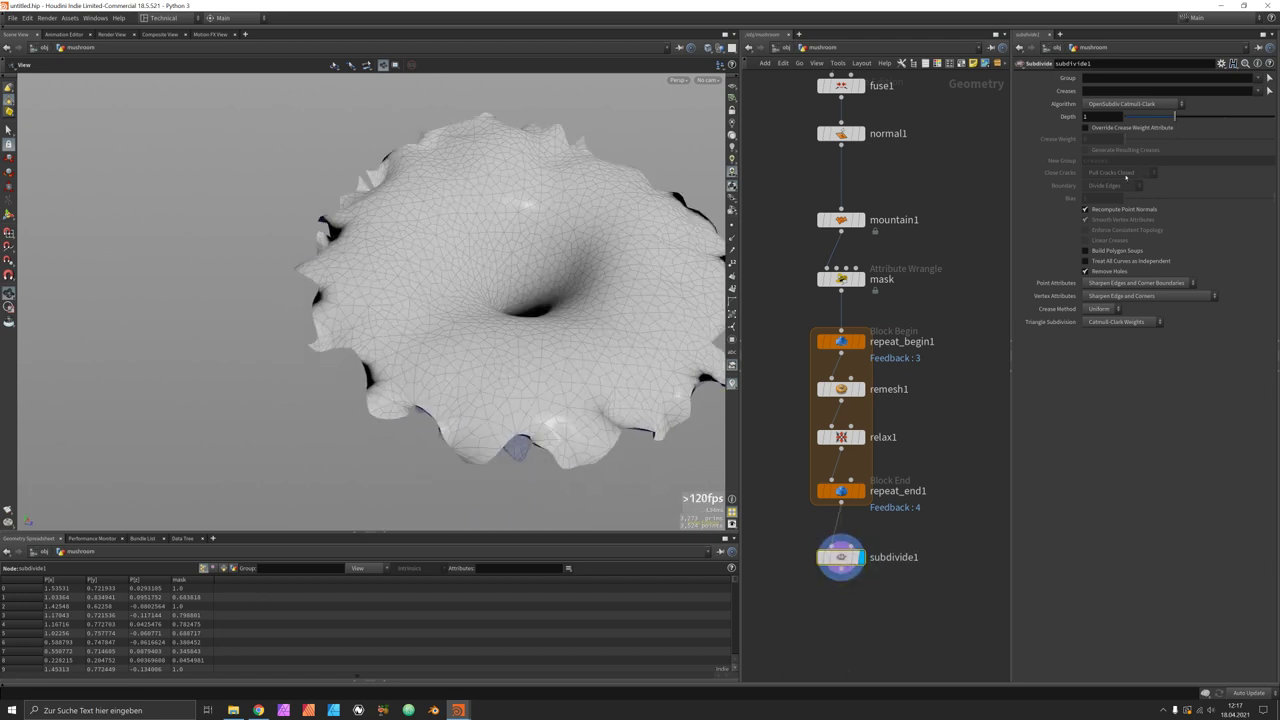
# Step: Change subdivide1's Algorithm to OpenSubdiv Loop and inspect the cap's rim
pyautogui.click(1132, 105)
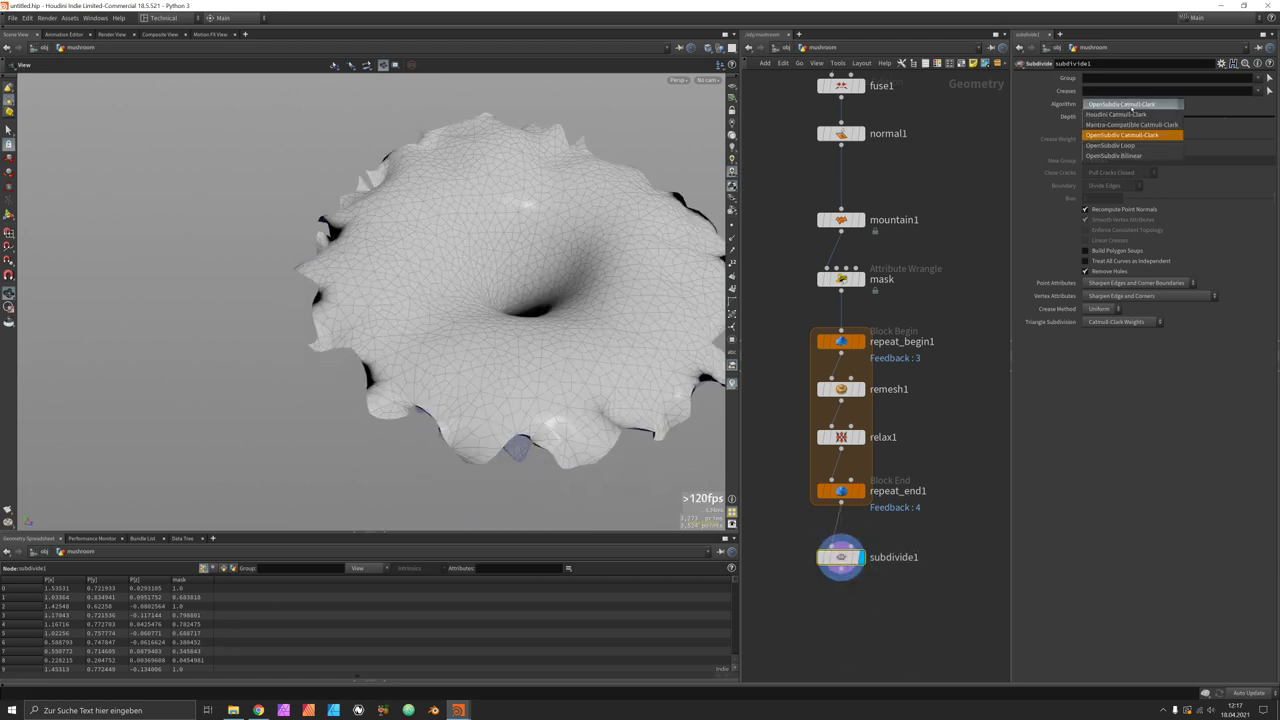
pyautogui.click(1110, 146)
pyautogui.moveTo(470, 340); pyautogui.dragTo(497, 404)
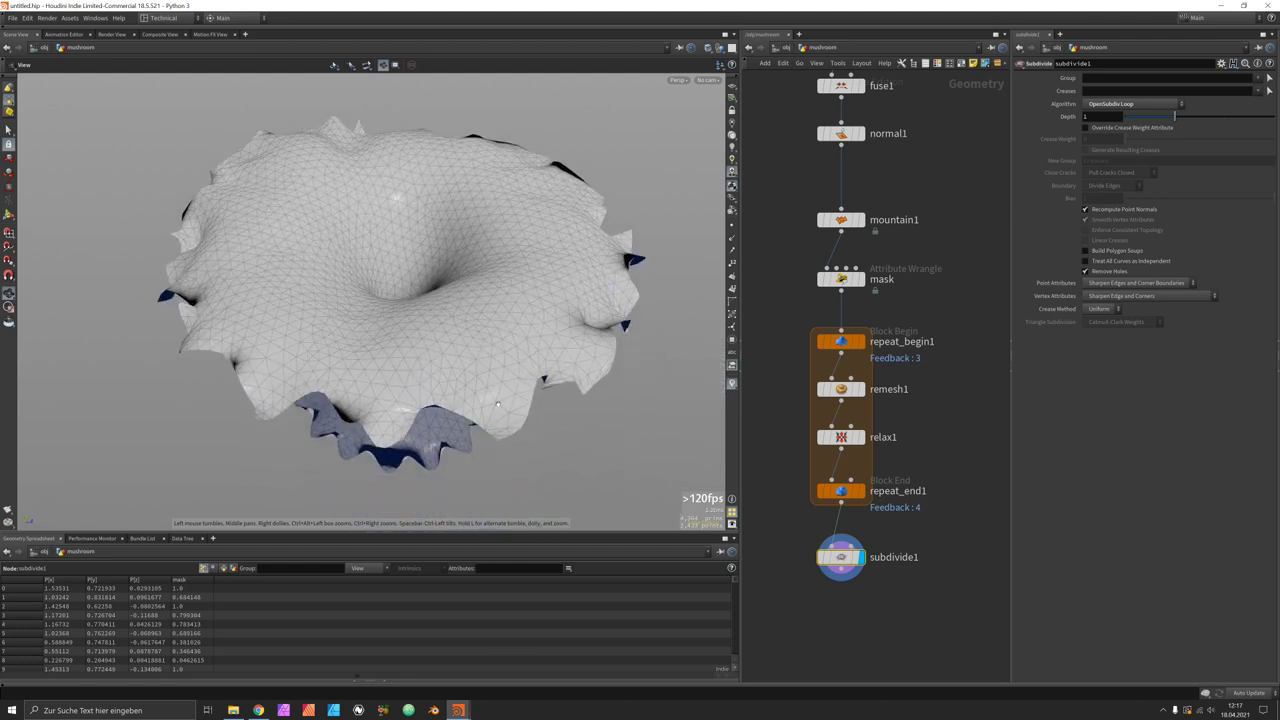
pyautogui.moveTo(569, 461); pyautogui.dragTo(575, 410)
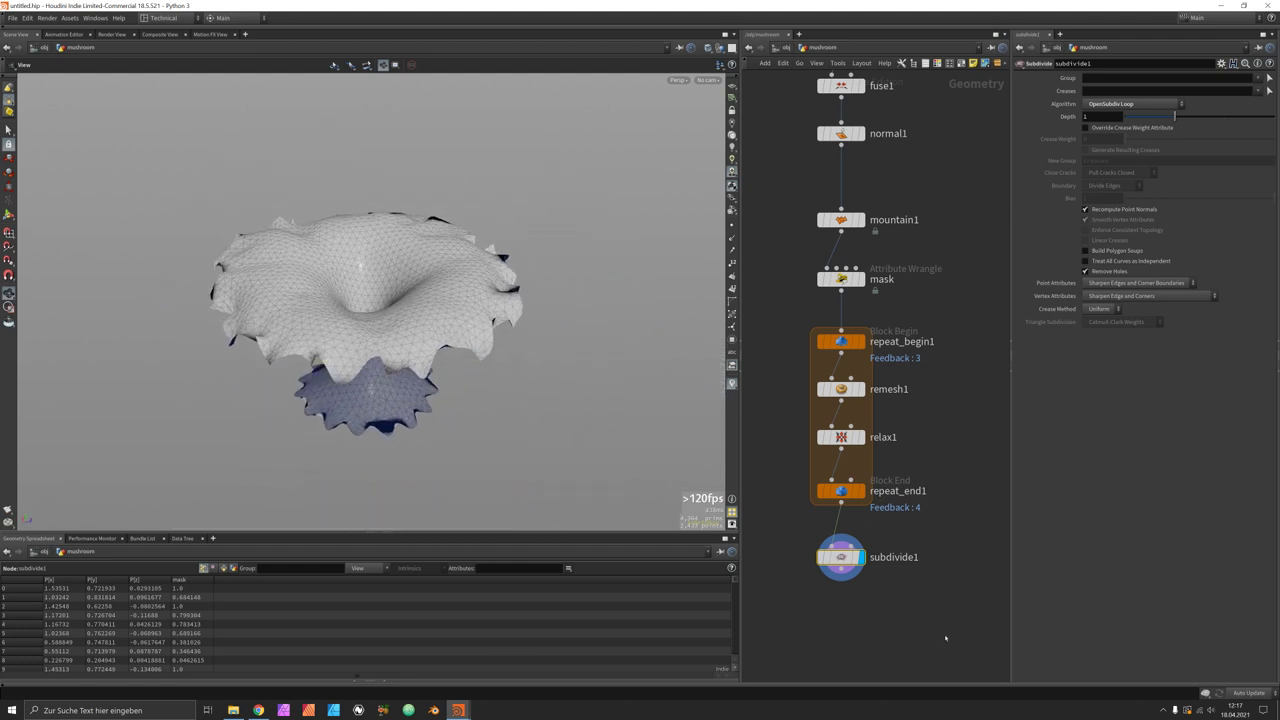
# Step: Branch a Divide node off subdivide1, offset to its side, and enable Remove Shared Edges
pyautogui.moveTo(929, 655); pyautogui.dragTo(923, 523, button='middle')
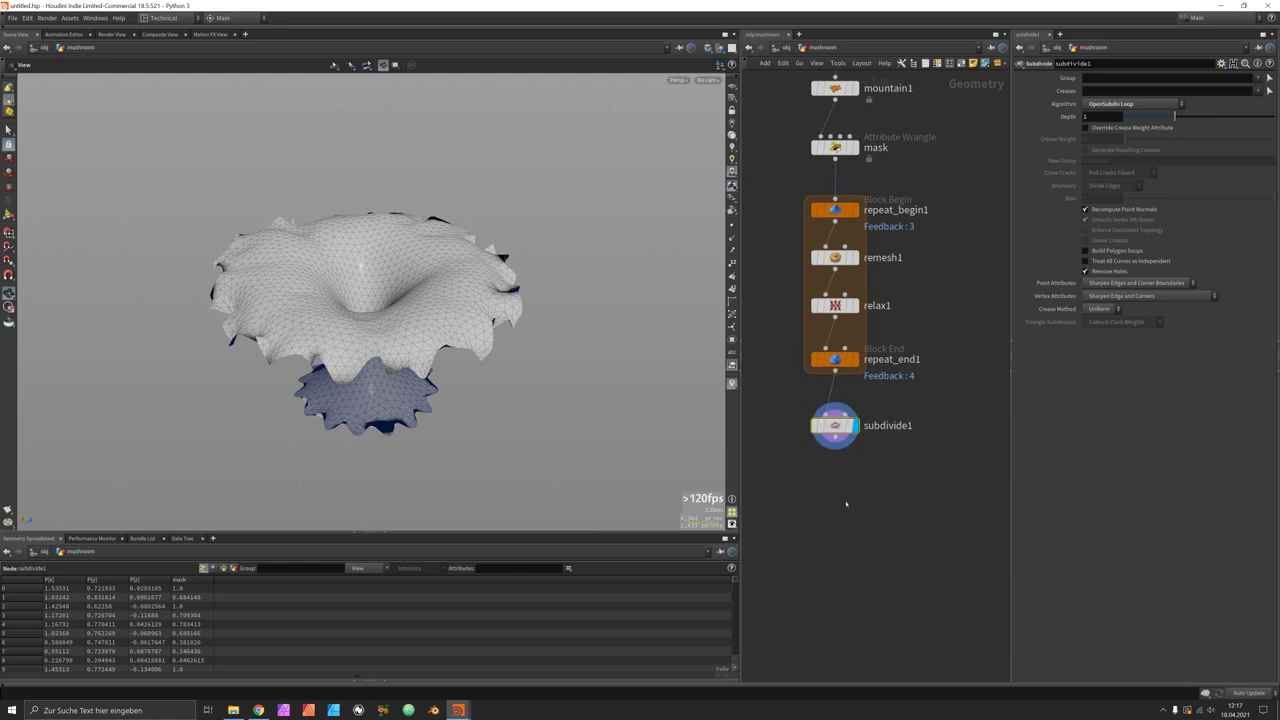
pyautogui.moveTo(846, 509); pyautogui.dragTo(844, 456, button='middle')
pyautogui.click(823, 376)
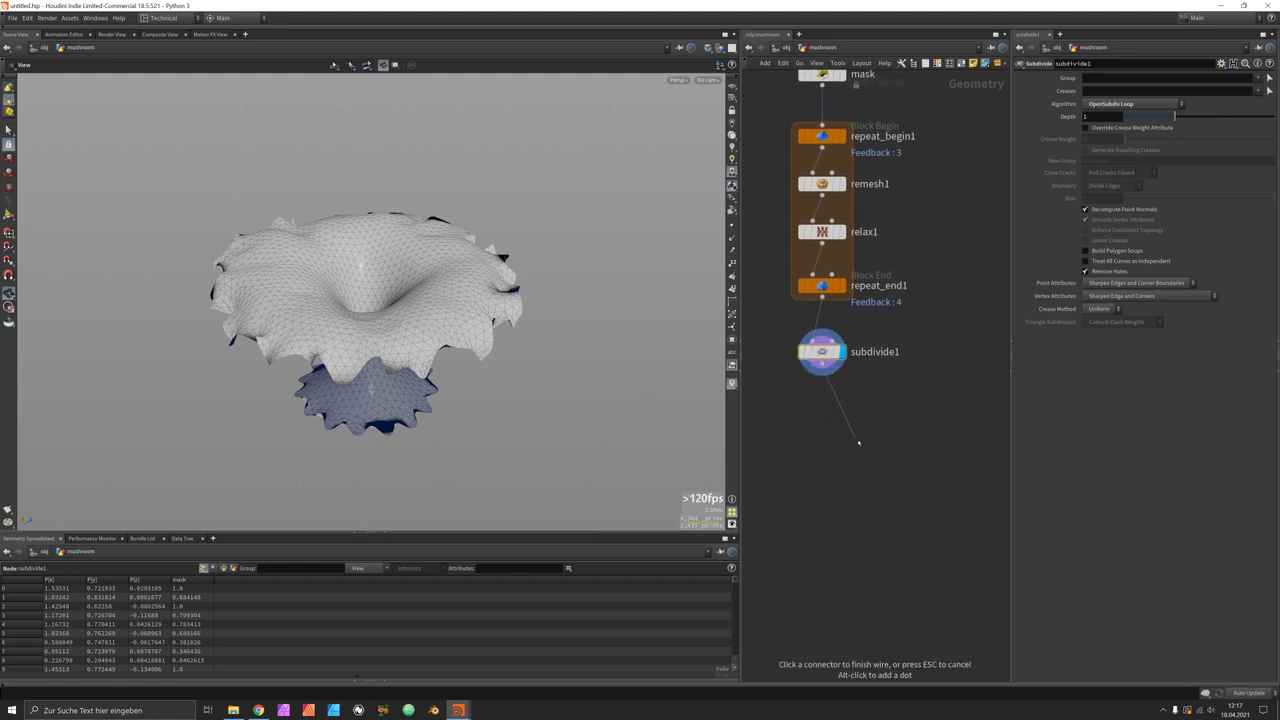
pyautogui.moveTo(420, 330); pyautogui.dragTo(245, 332)
pyautogui.moveTo(429, 313); pyautogui.dragTo(434, 372)
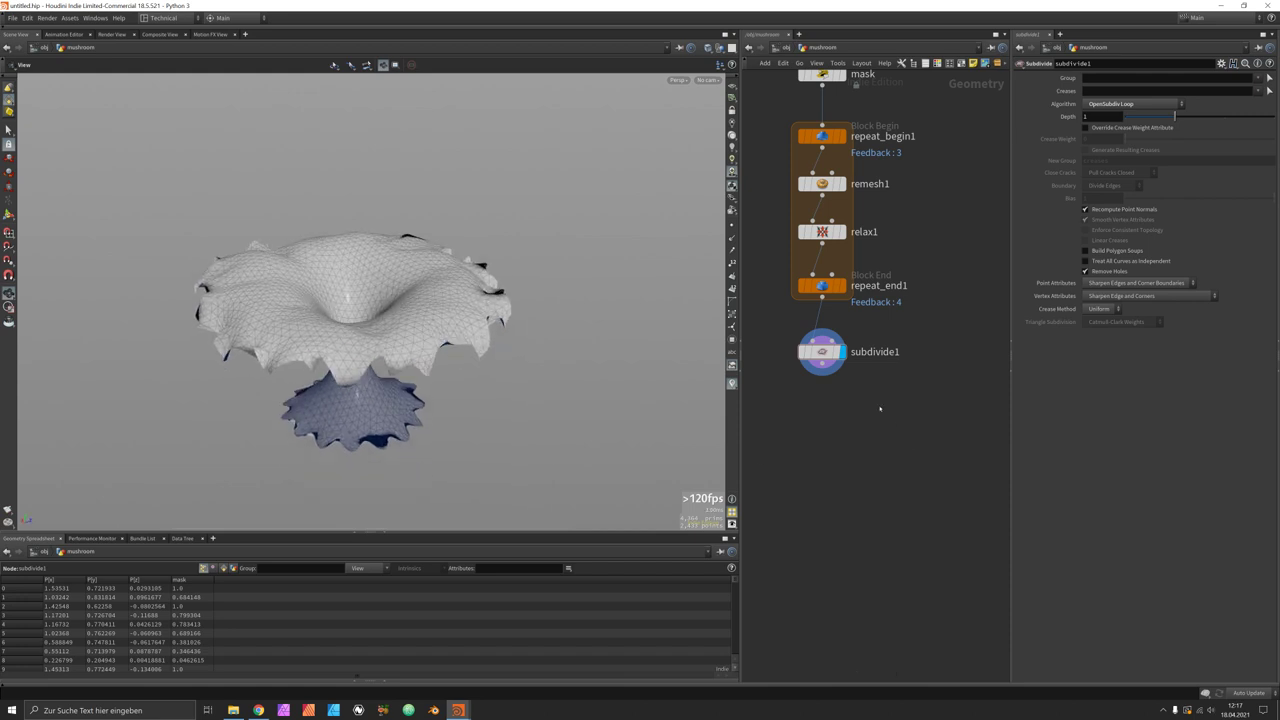
pyautogui.moveTo(828, 374); pyautogui.dragTo(884, 413)
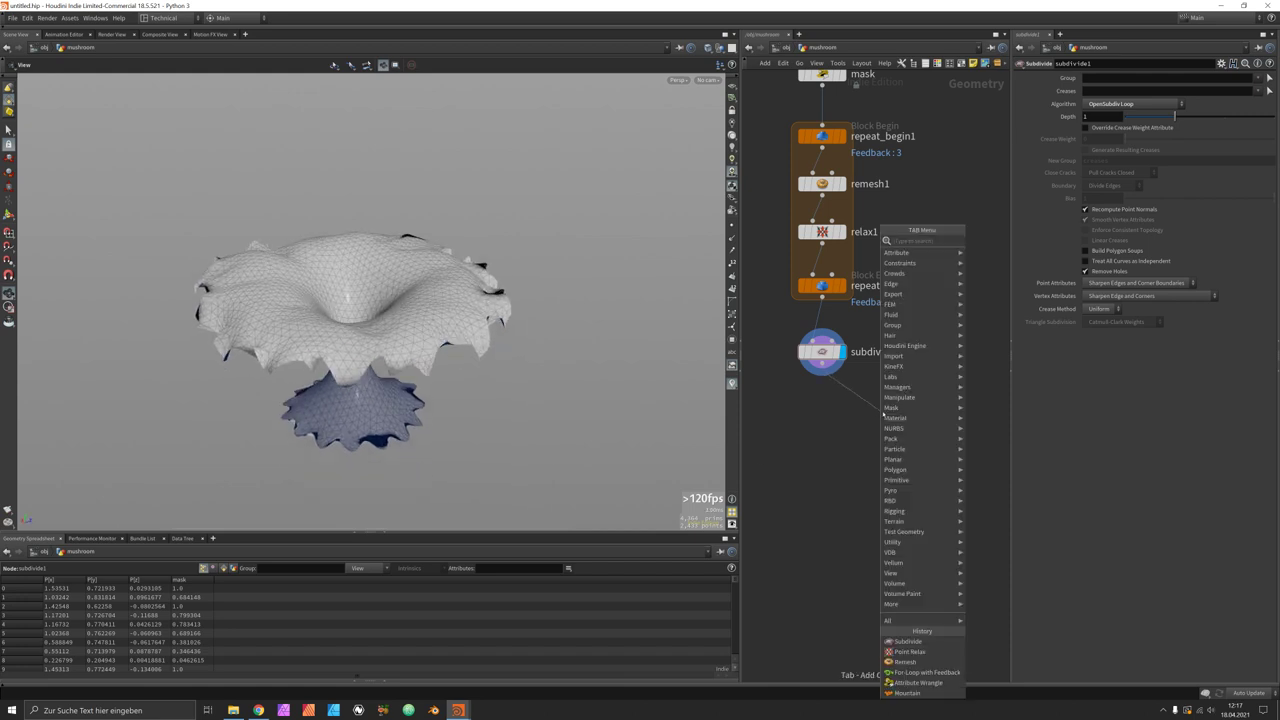
pyautogui.write('divide')
pyautogui.press('Return')
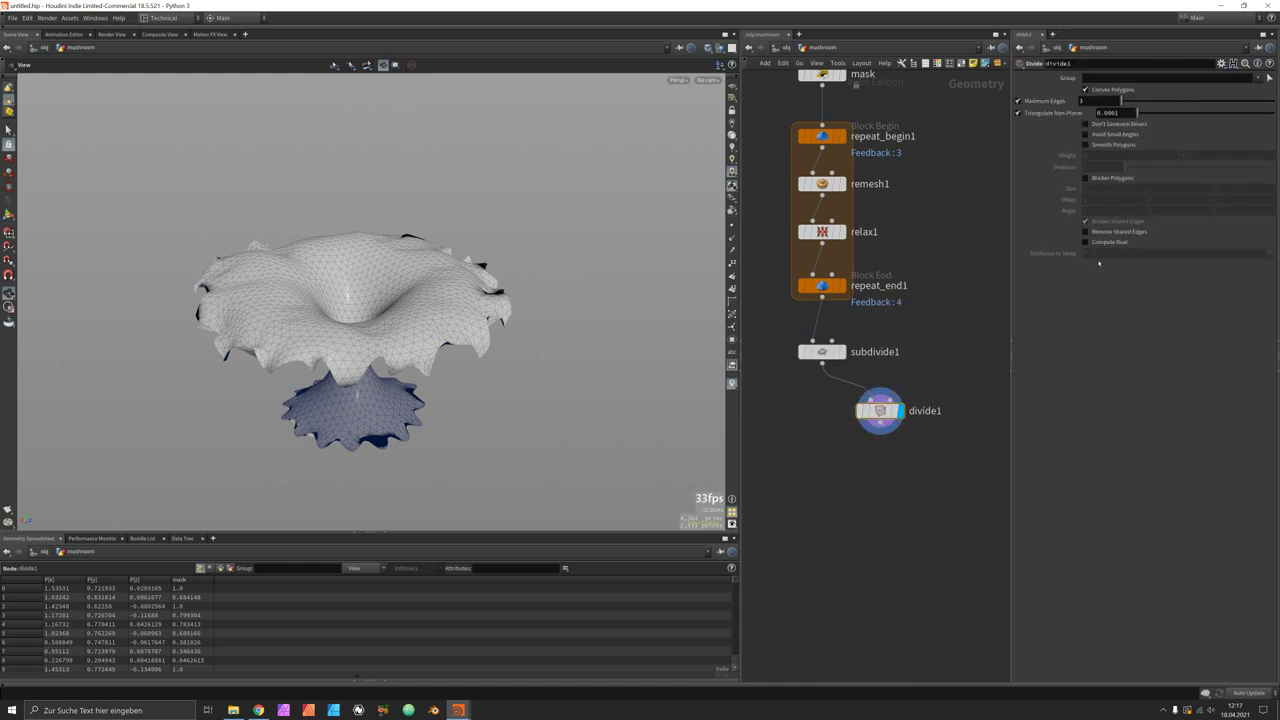
pyautogui.click(1118, 233)
pyautogui.moveTo(413, 356); pyautogui.dragTo(606, 420)
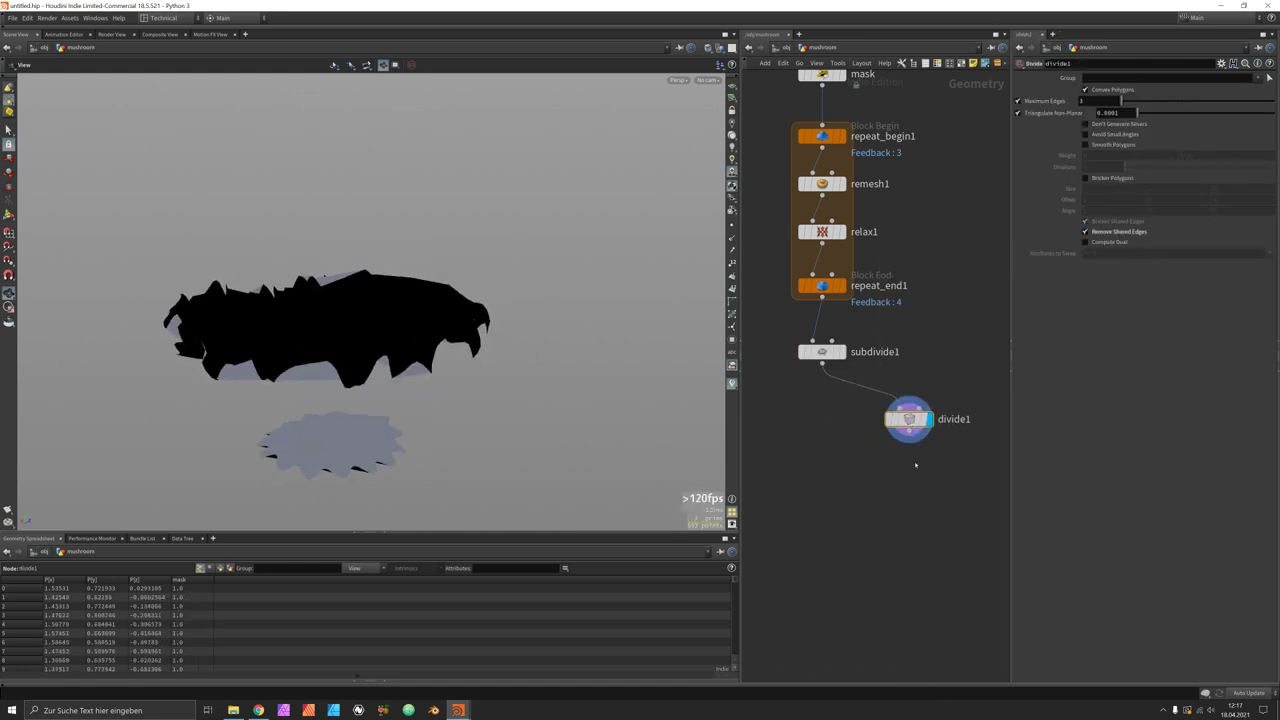
# Step: Add an Ends node after divide1 and set Close U to Unroll with Shared Points
pyautogui.moveTo(914, 465); pyautogui.dragTo(903, 435, button='middle')
pyautogui.press('Tab')
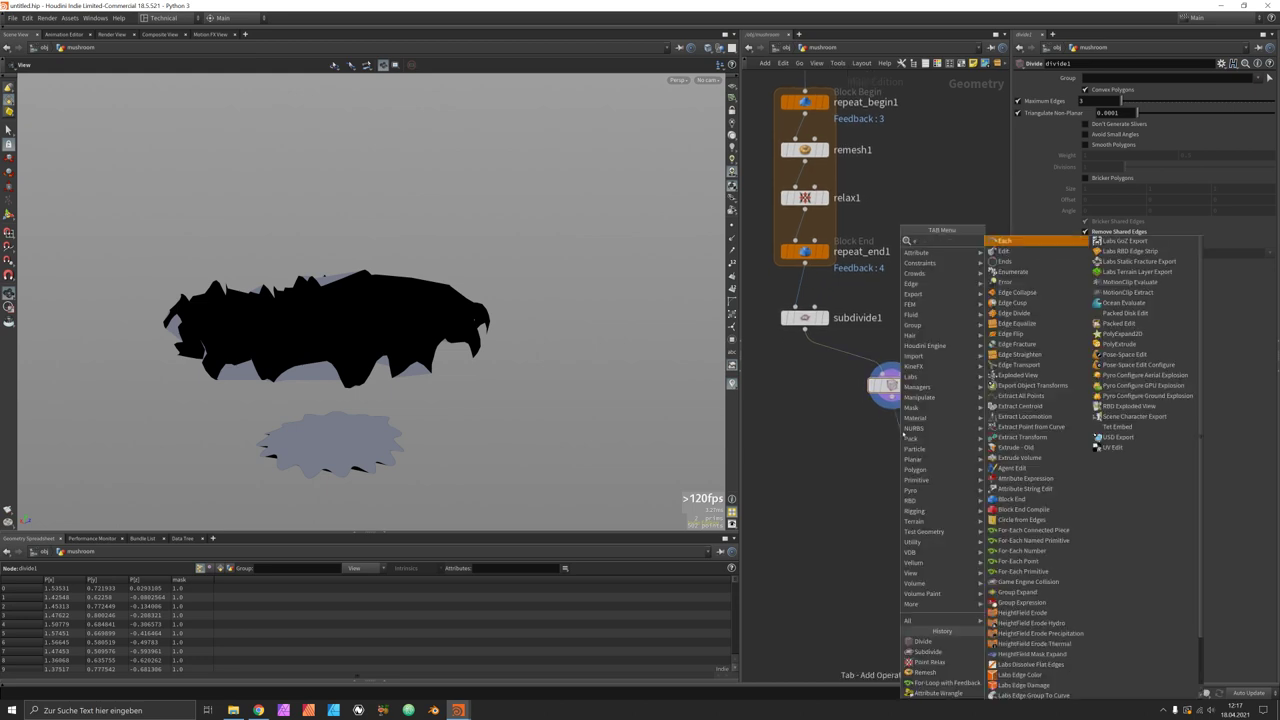
pyautogui.write('ends')
pyautogui.press('Return')
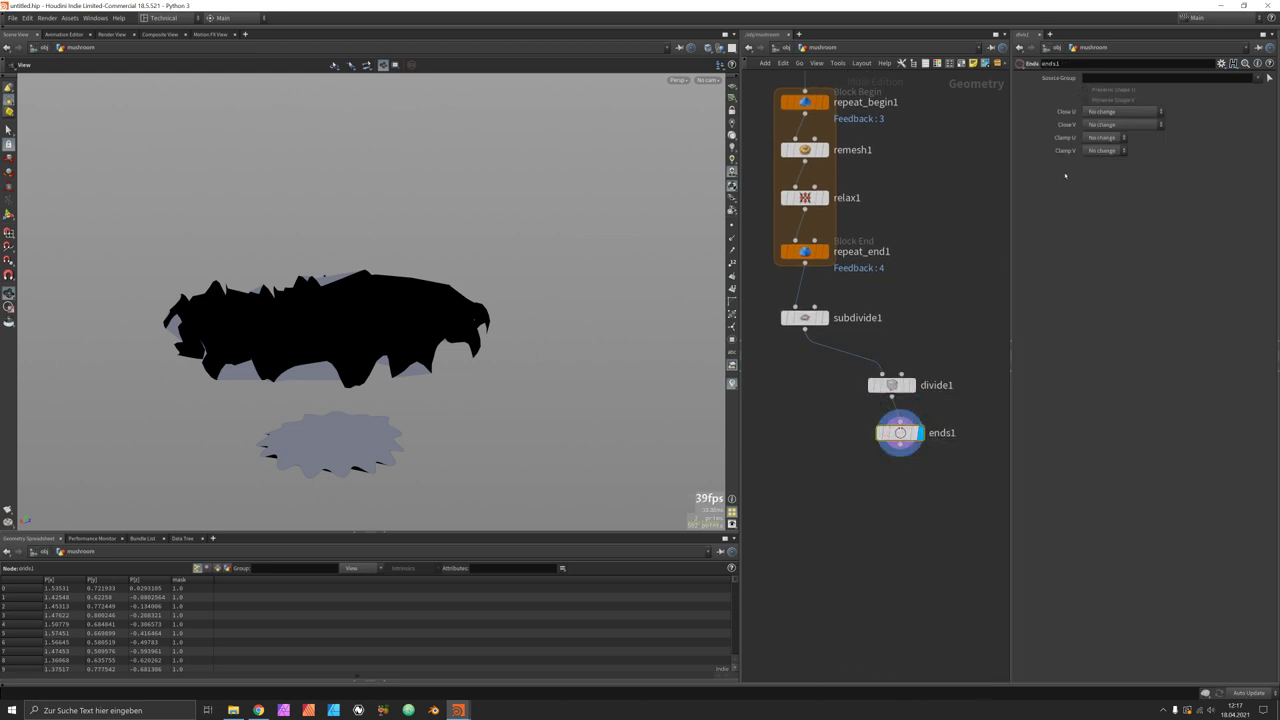
pyautogui.click(1114, 113)
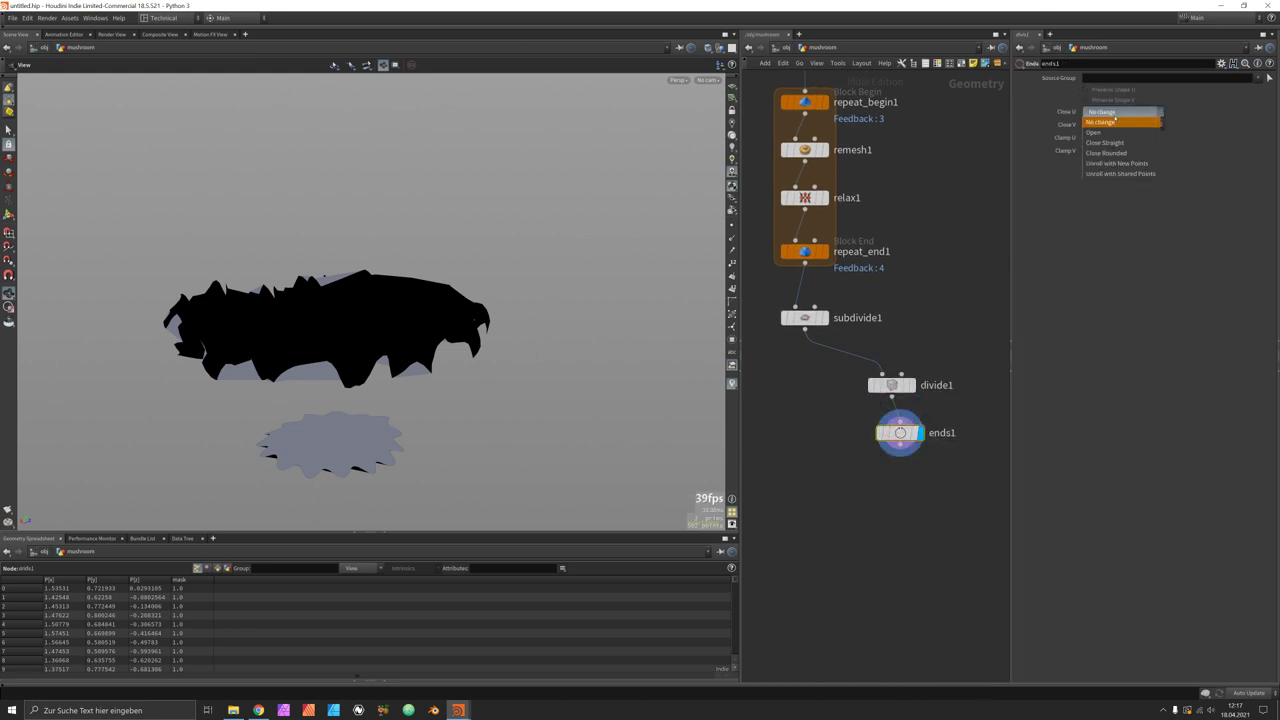
pyautogui.click(1140, 174)
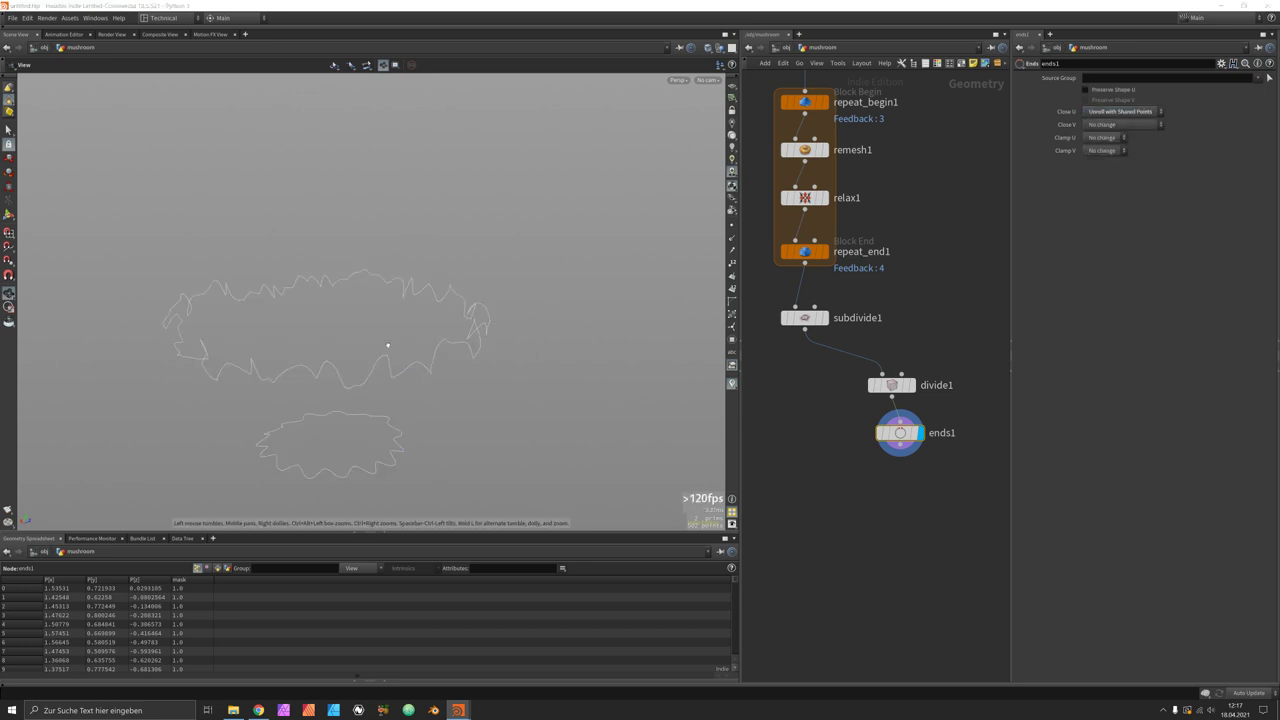
# Step: Add a Scatter node below ends1 to scatter points along the outline curves
pyautogui.press('Tab')
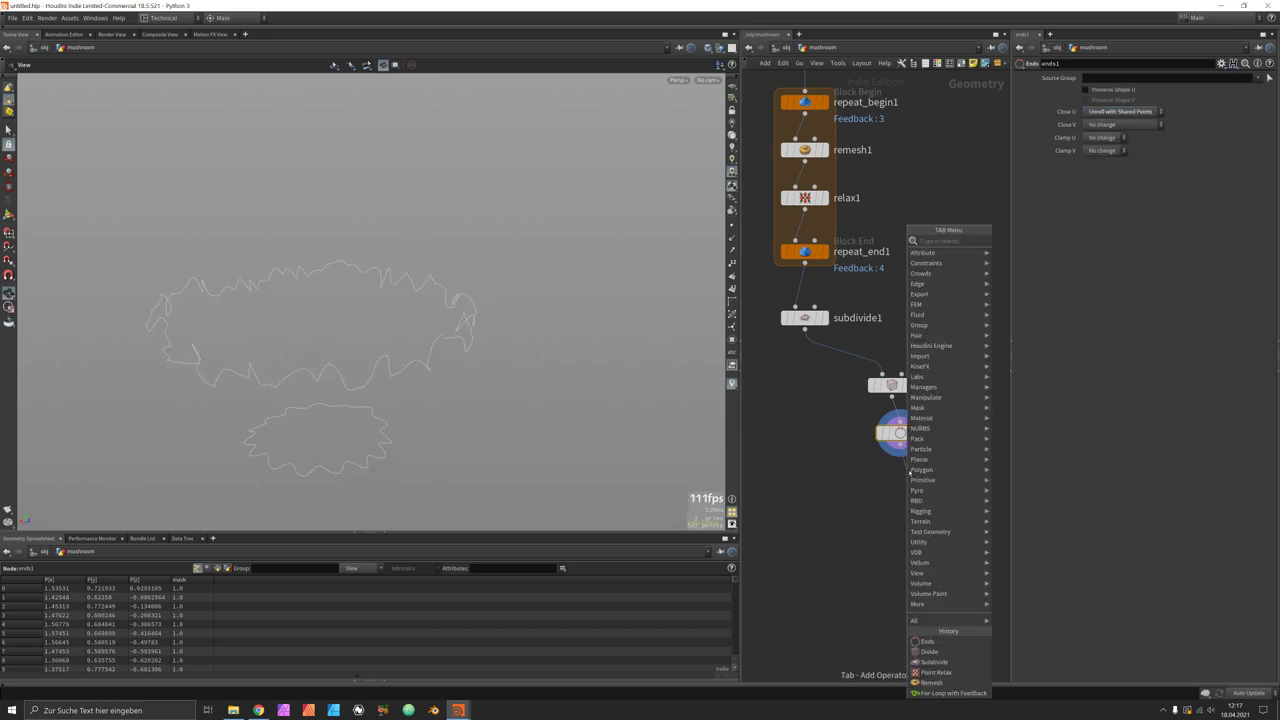
pyautogui.write('scatter')
pyautogui.press('Return')
pyautogui.click(906, 480)
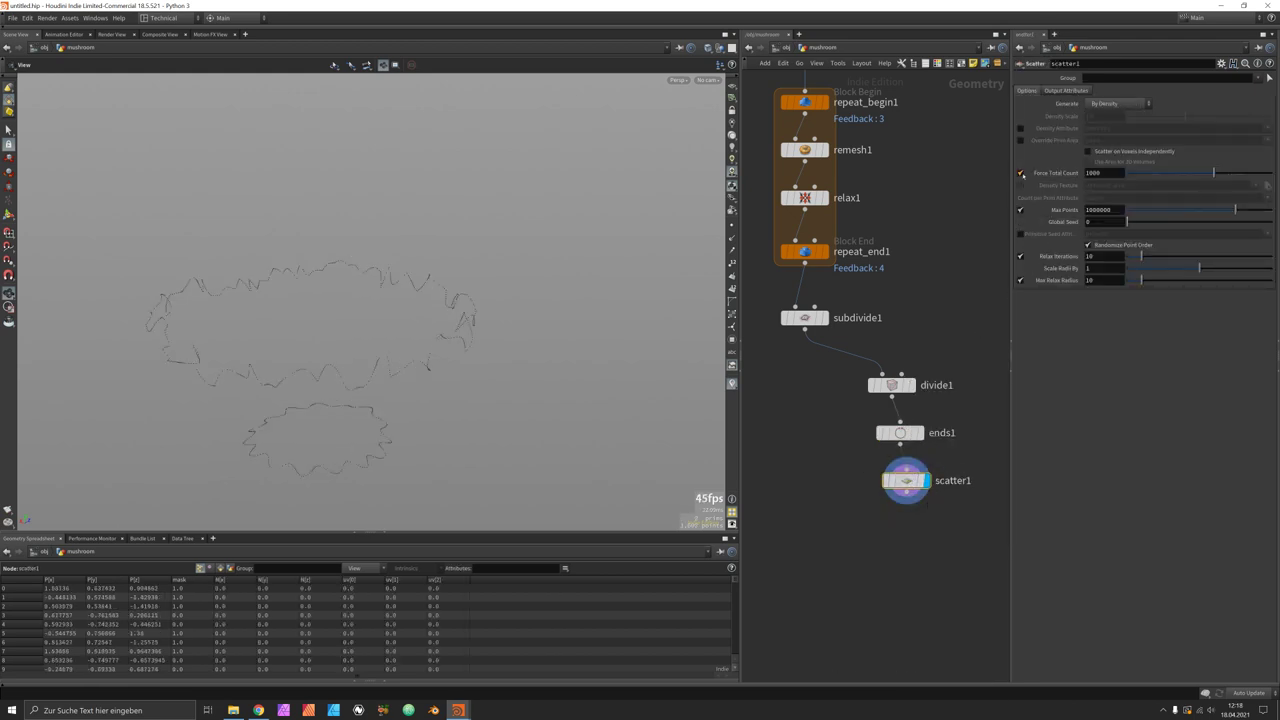
# Step: Turn off scatter1's Force Total Count and set its Density Scale to 50
pyautogui.click(1021, 173)
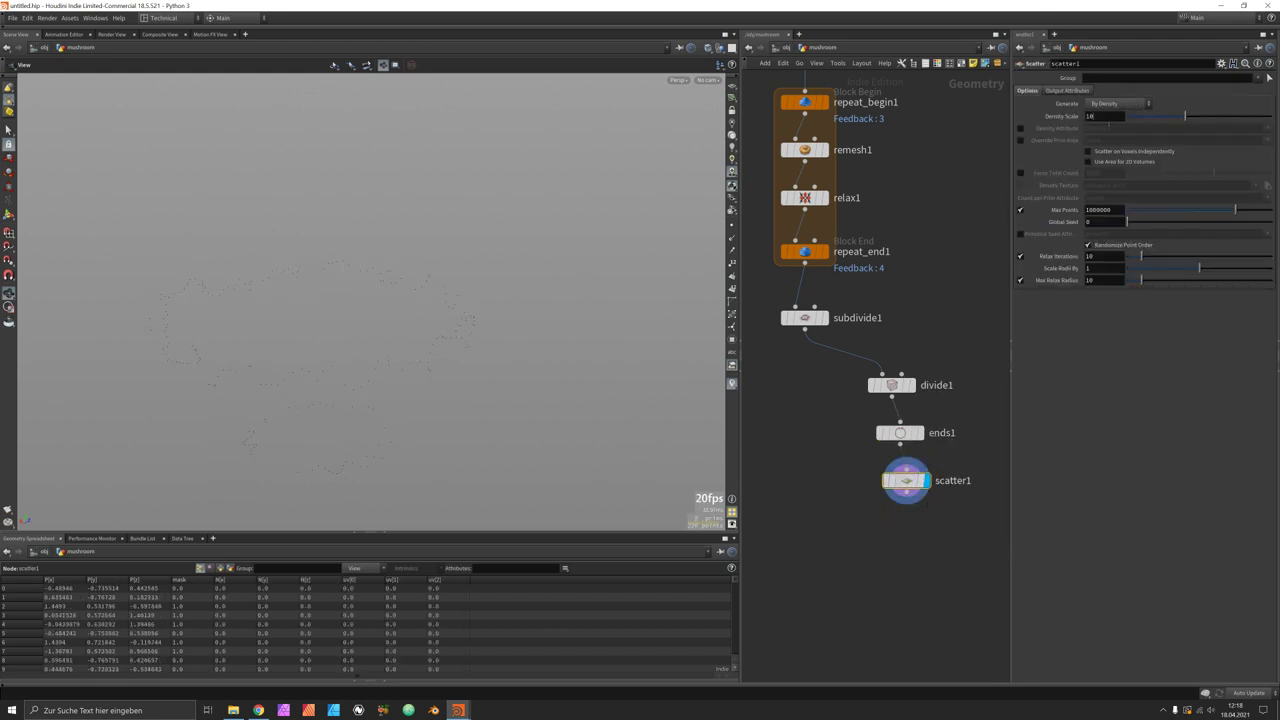
pyautogui.press('Return')
pyautogui.press('Return')
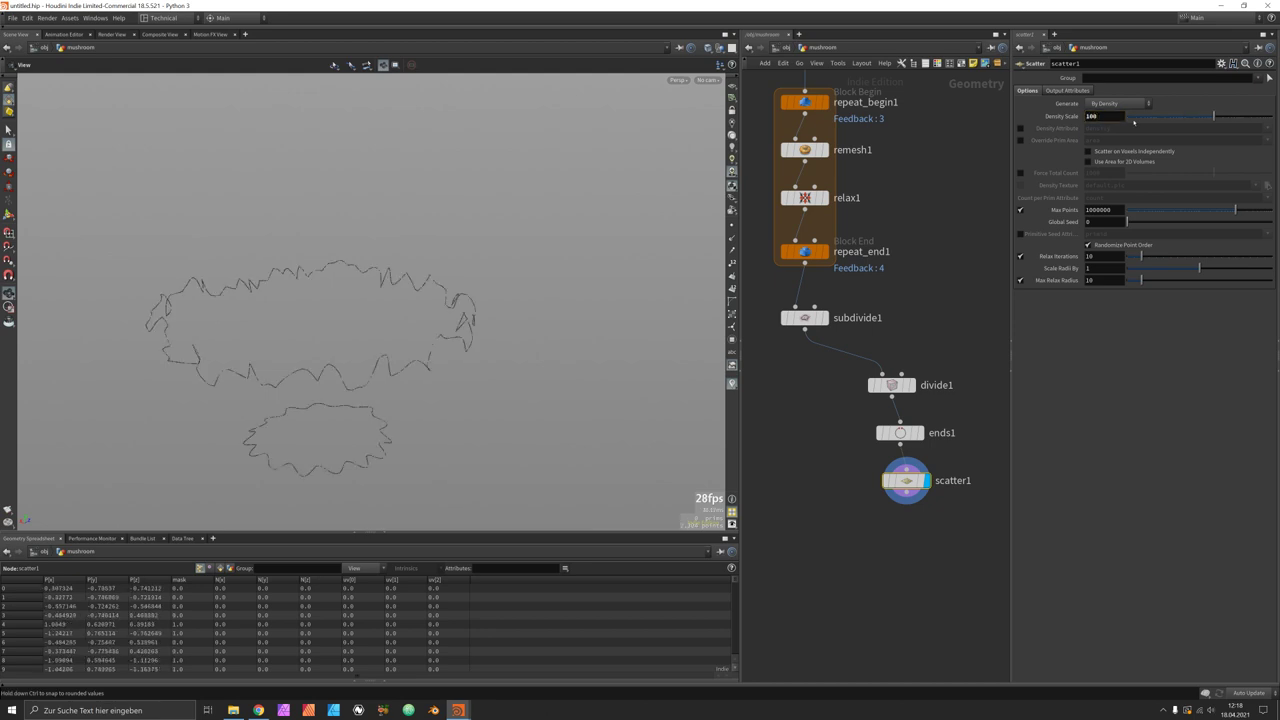
pyautogui.click(1131, 117)
pyautogui.write('50')
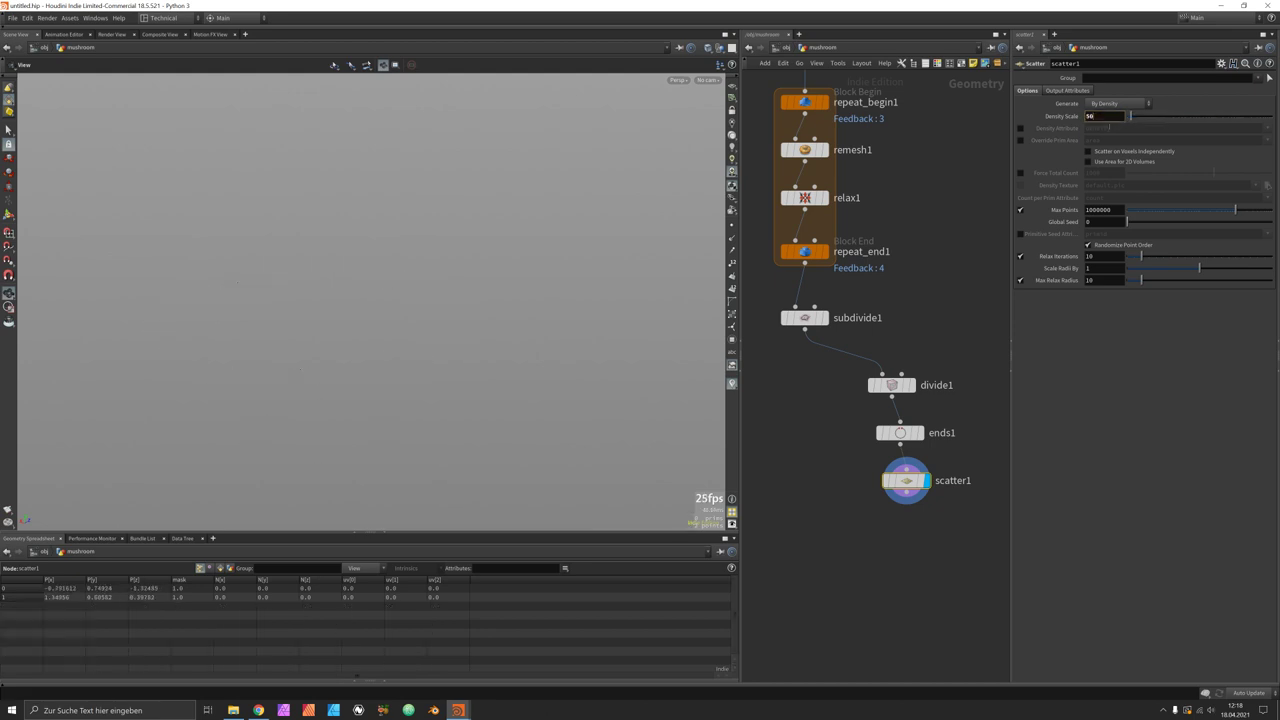
pyautogui.press('Return')
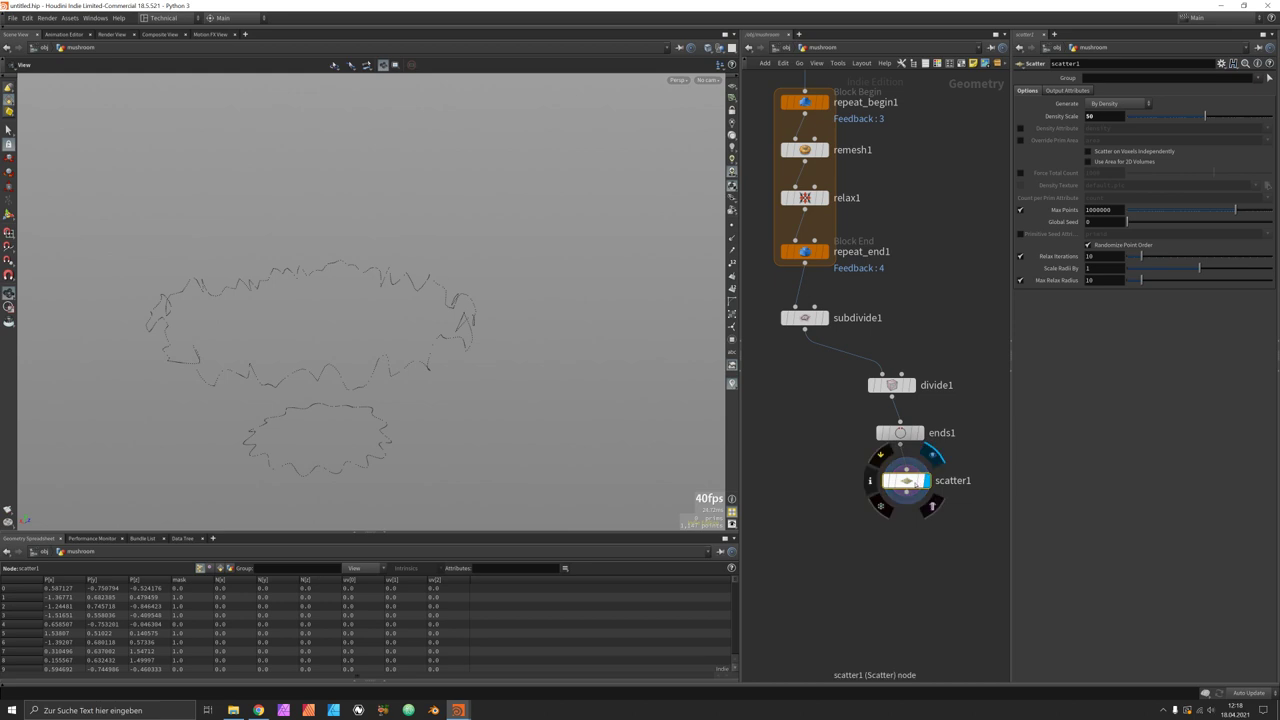
# Step: Display and select subdivide1, checking the whole mushroom again
pyautogui.click(829, 328)
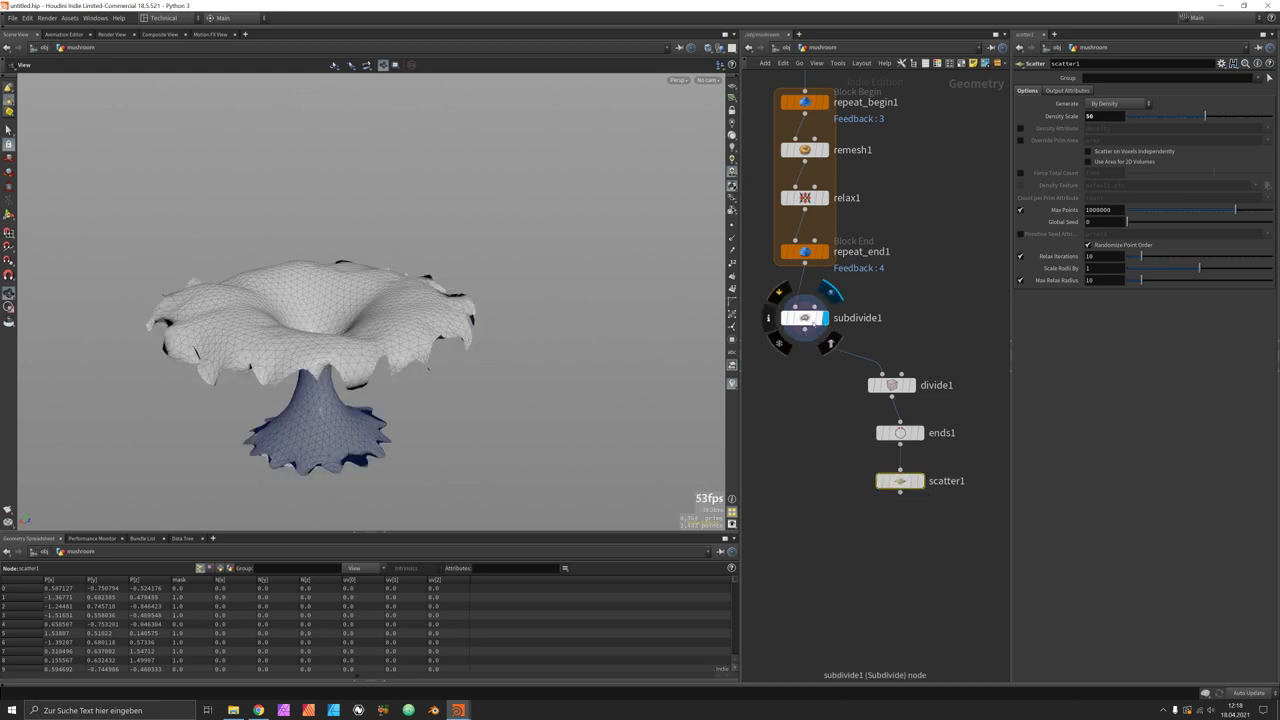
pyautogui.click(805, 318)
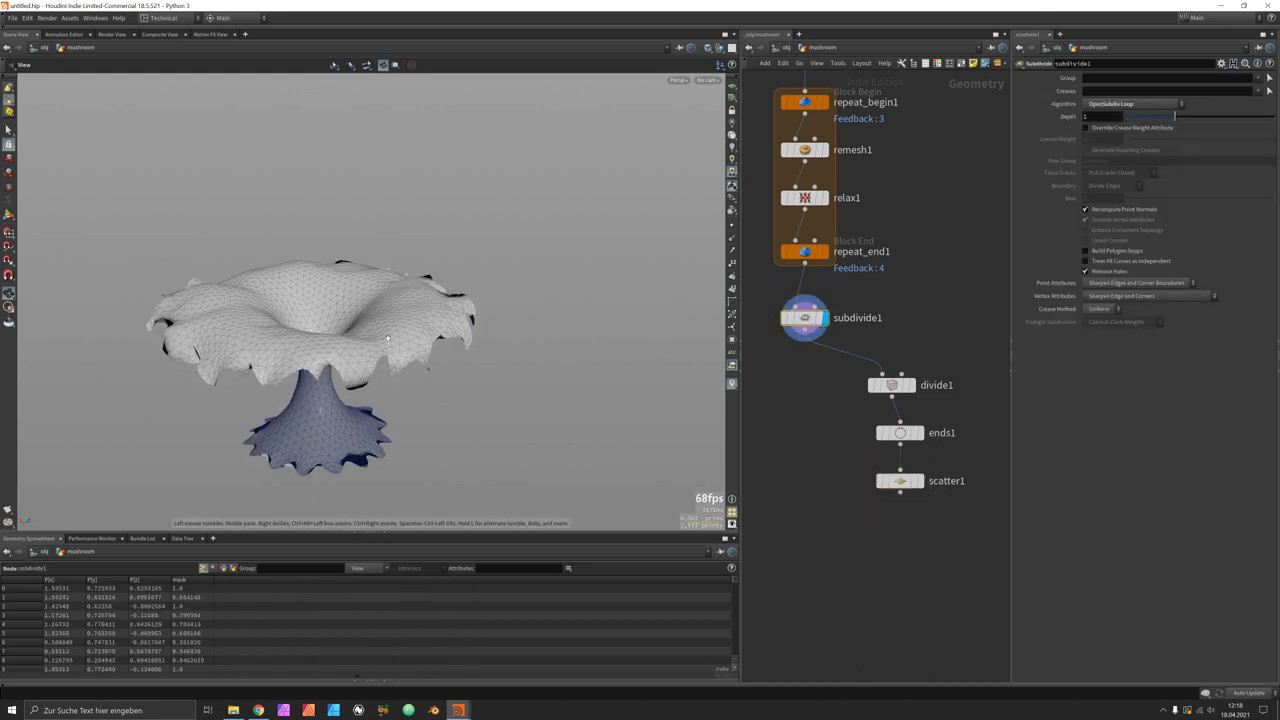
pyautogui.moveTo(387, 338); pyautogui.dragTo(352, 317)
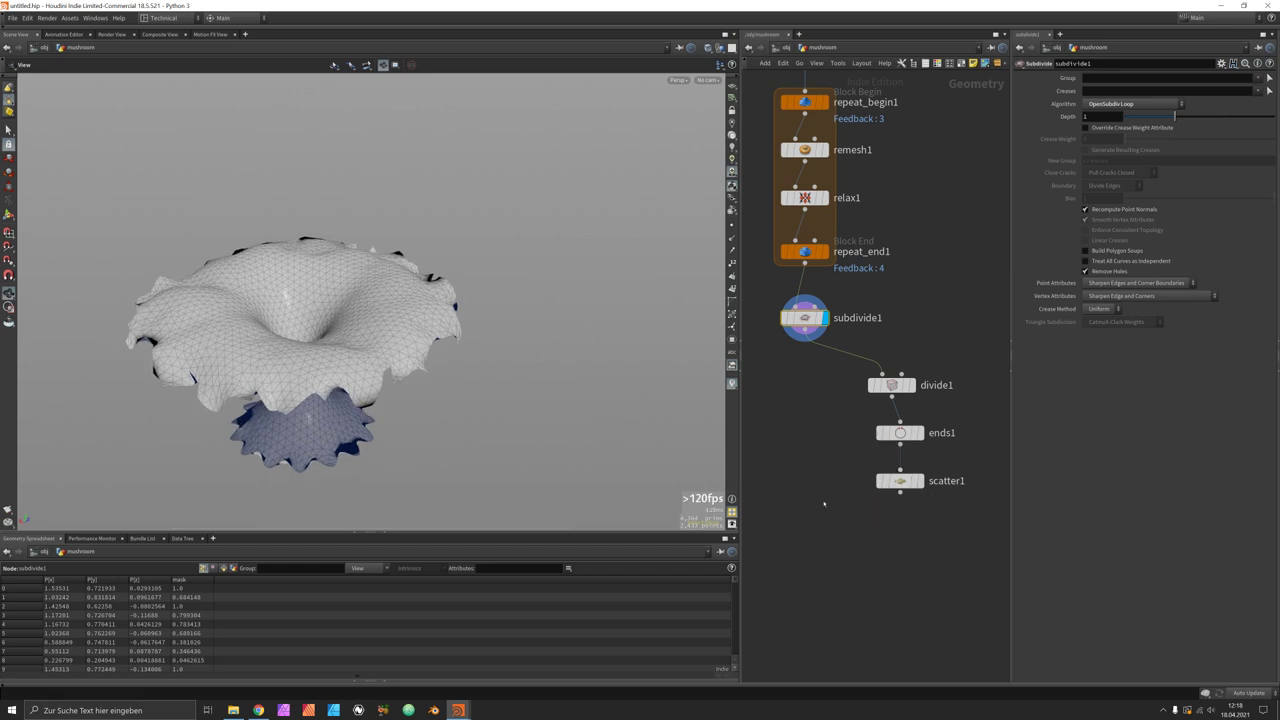
pyautogui.press('Tab')
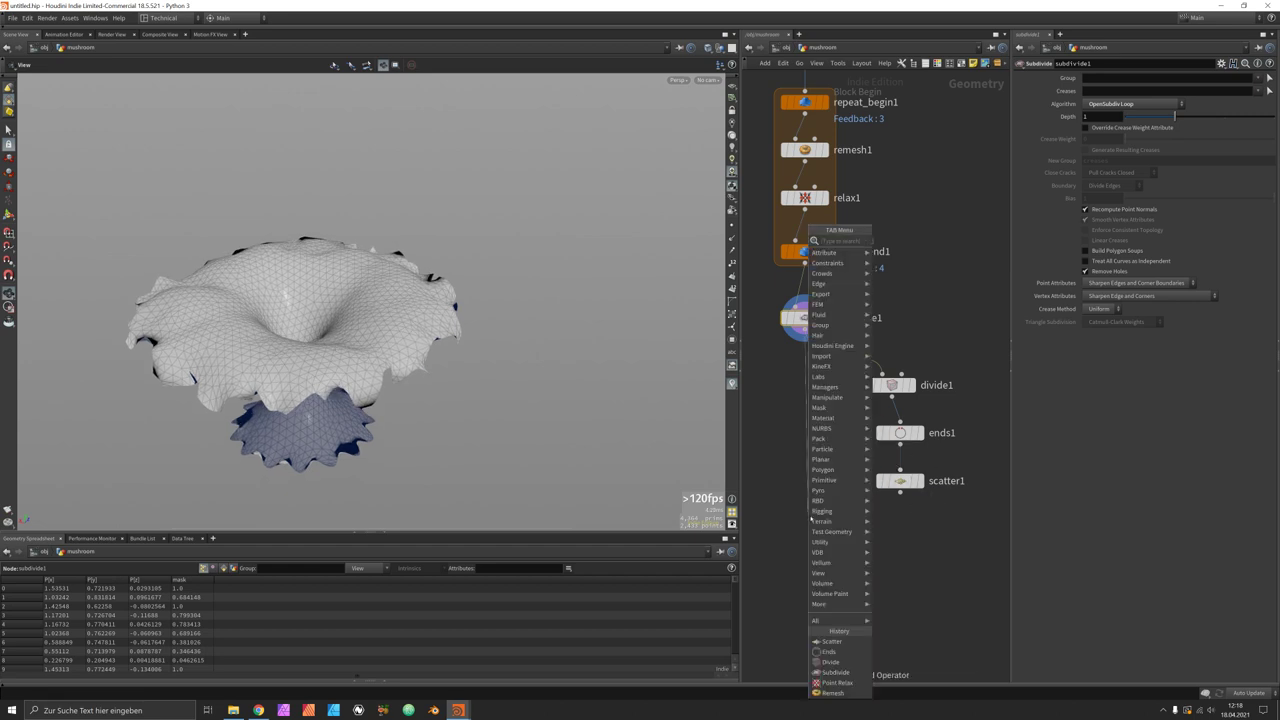
pyautogui.write('path')
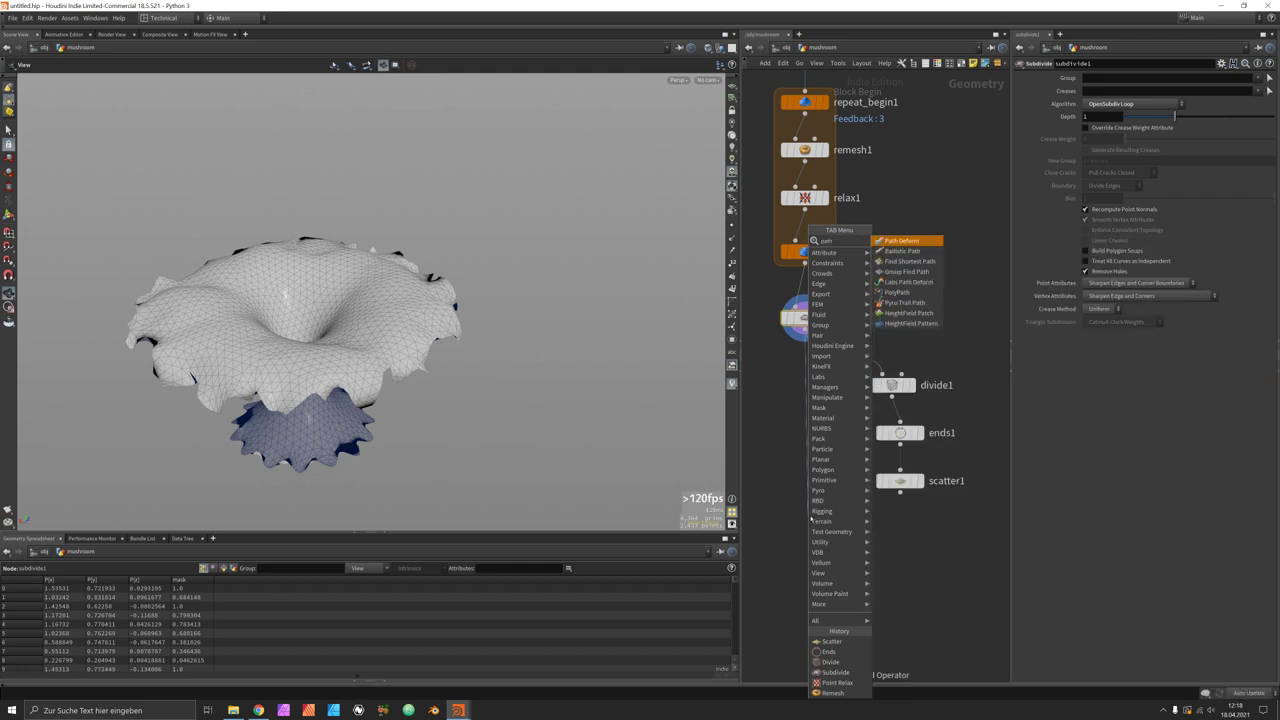
pyautogui.press('Up')
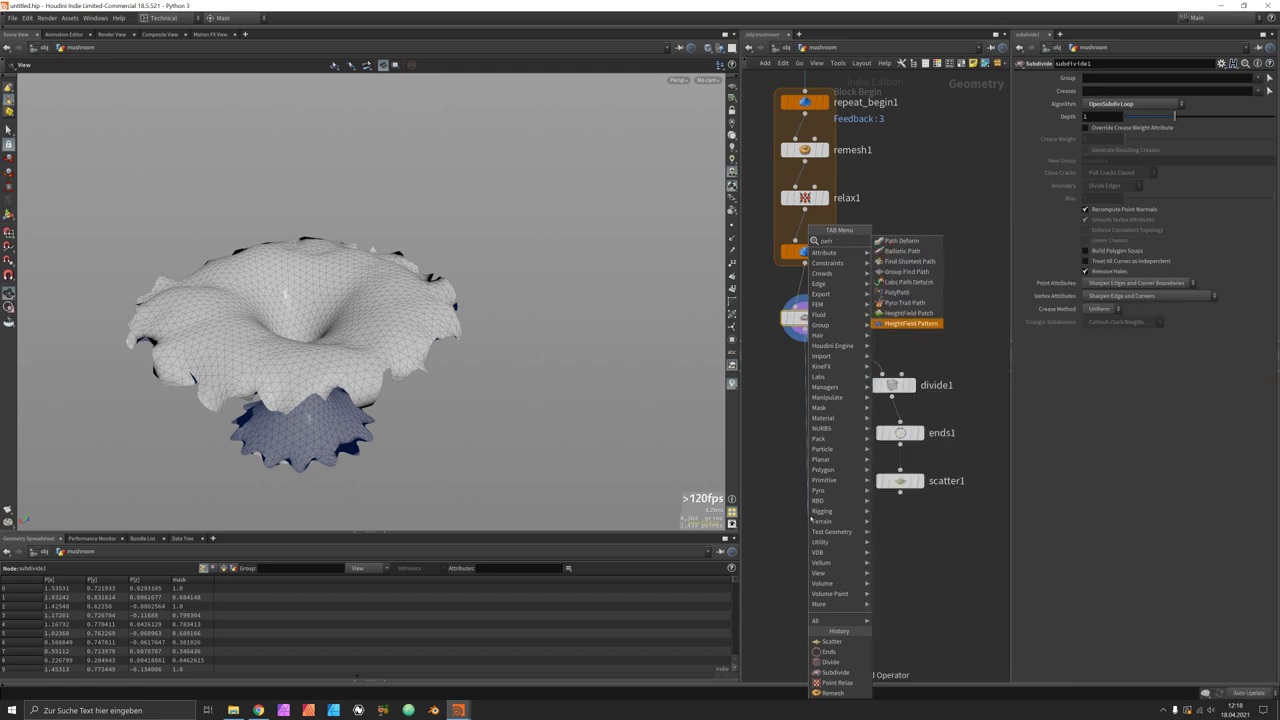
pyautogui.press('Up')
pyautogui.press('Up')
pyautogui.press('Up')
pyautogui.press('Return')
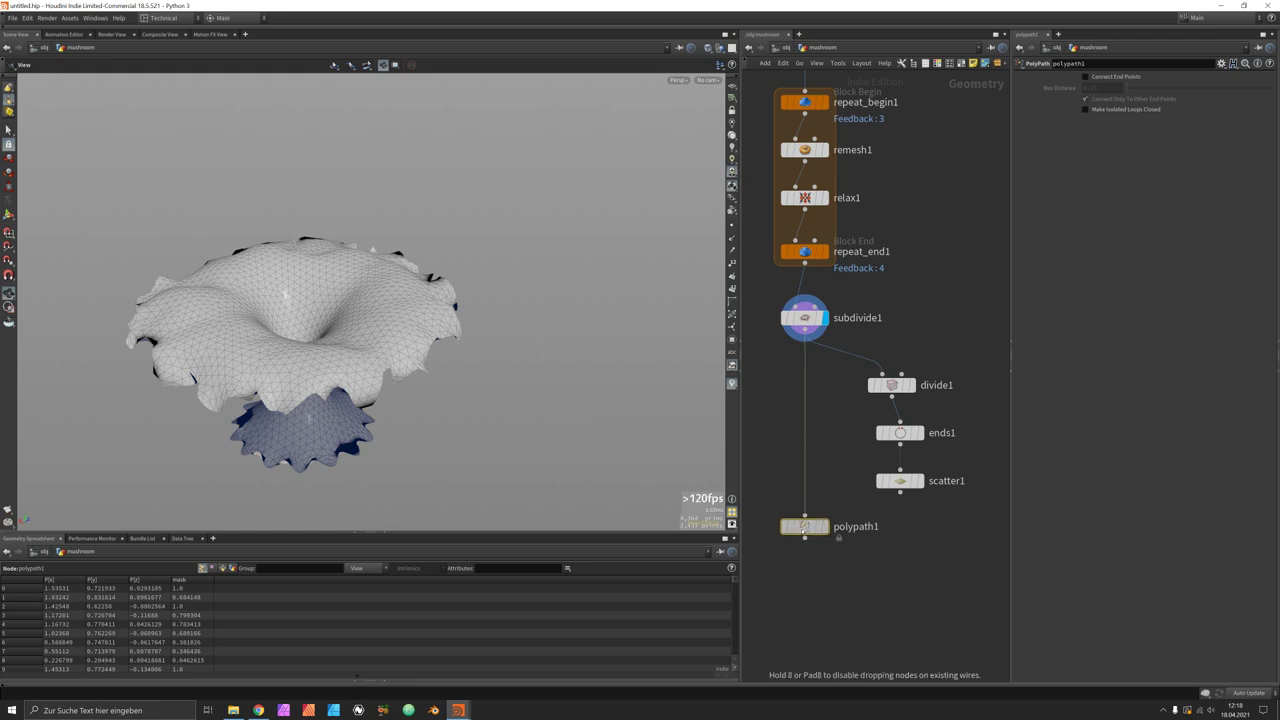
pyautogui.press('Delete')
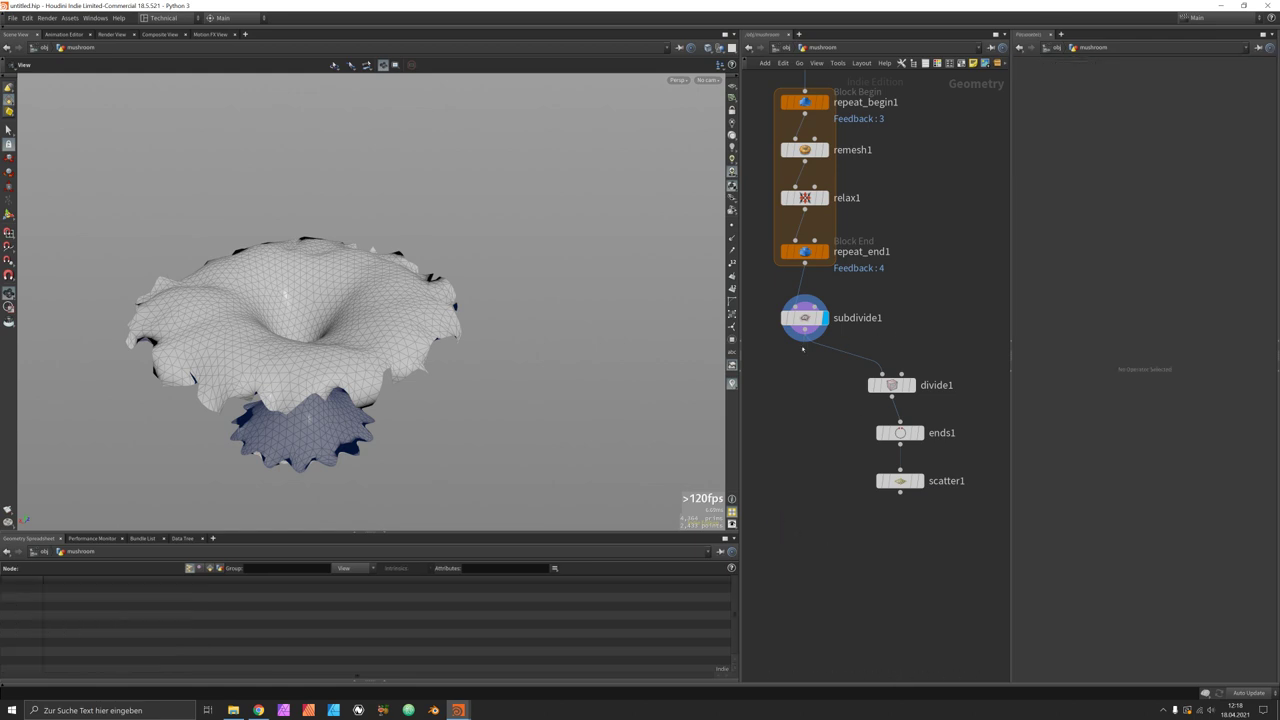
# Step: Add a Find Shortest Path node fed by subdivide1 in its first input and scatter1 in its second input
pyautogui.press('Tab')
pyautogui.write('shor')
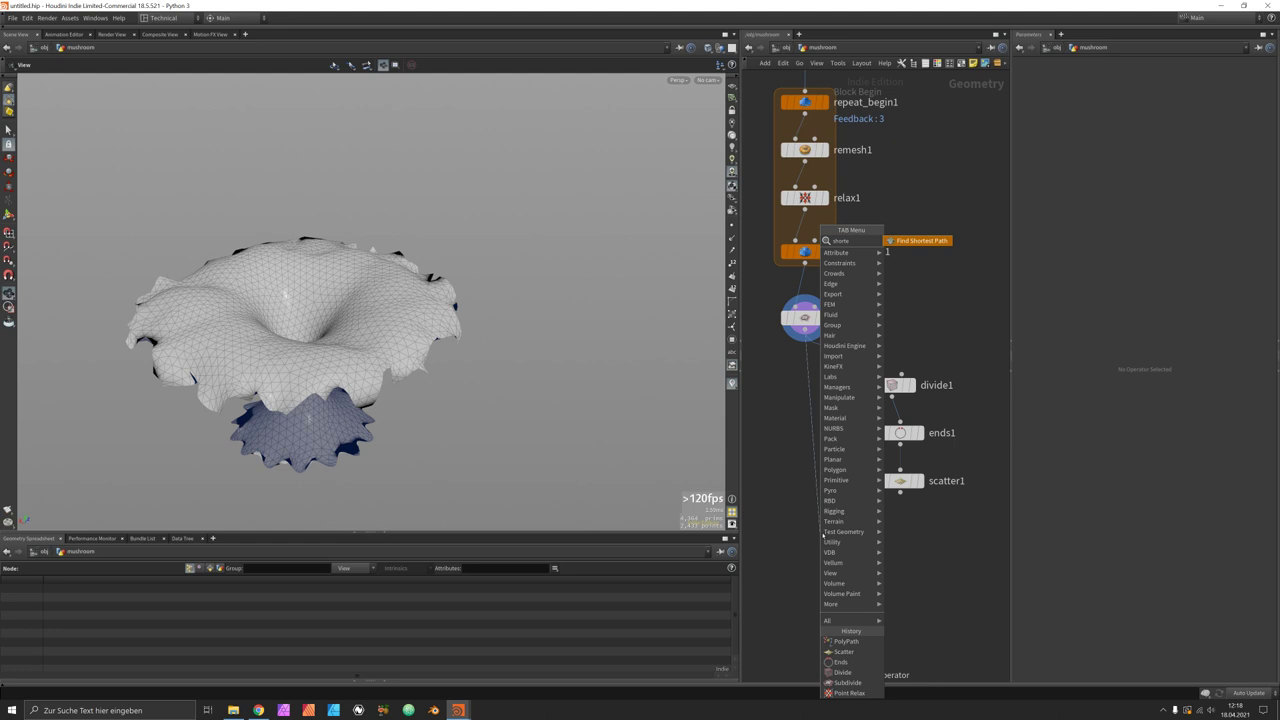
pyautogui.press('Return')
pyautogui.click(821, 533)
pyautogui.moveTo(821, 533); pyautogui.dragTo(900, 490)
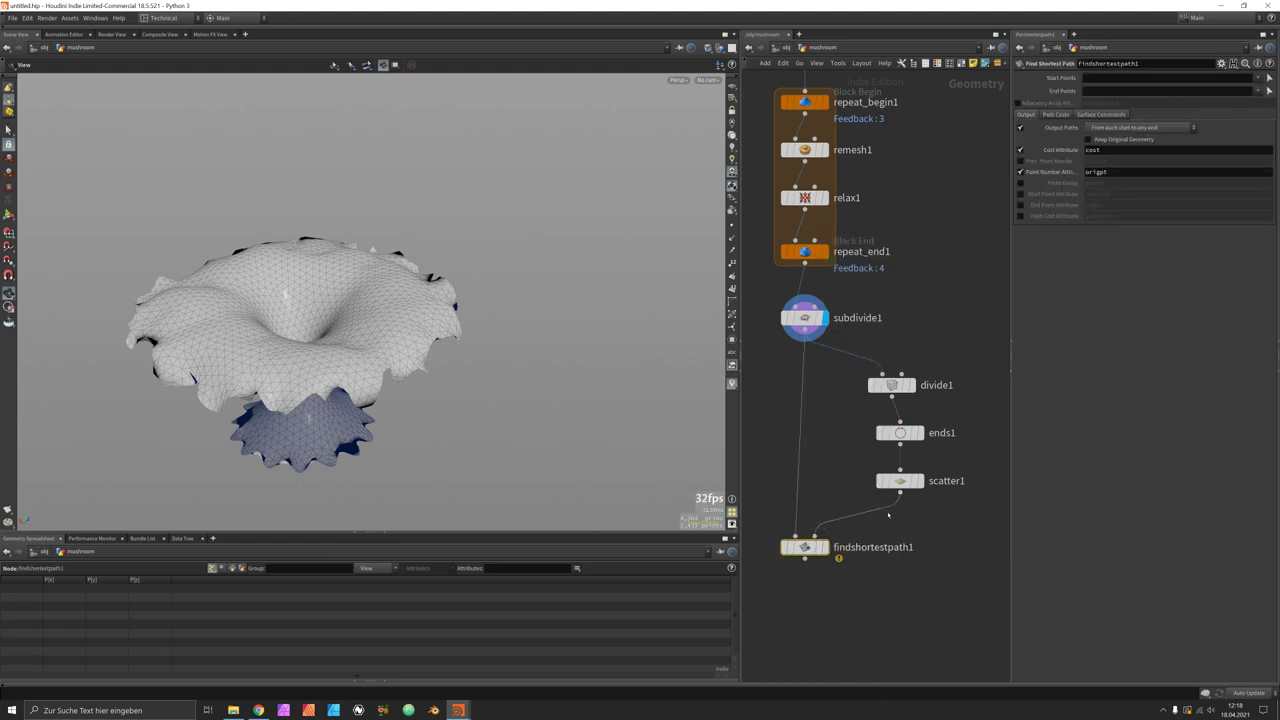
# Step: Display findshortestpath1 and disable its Cost Attribute and Point Number Attribute outputs
pyautogui.moveTo(922, 489)
pyautogui.click(926, 457)
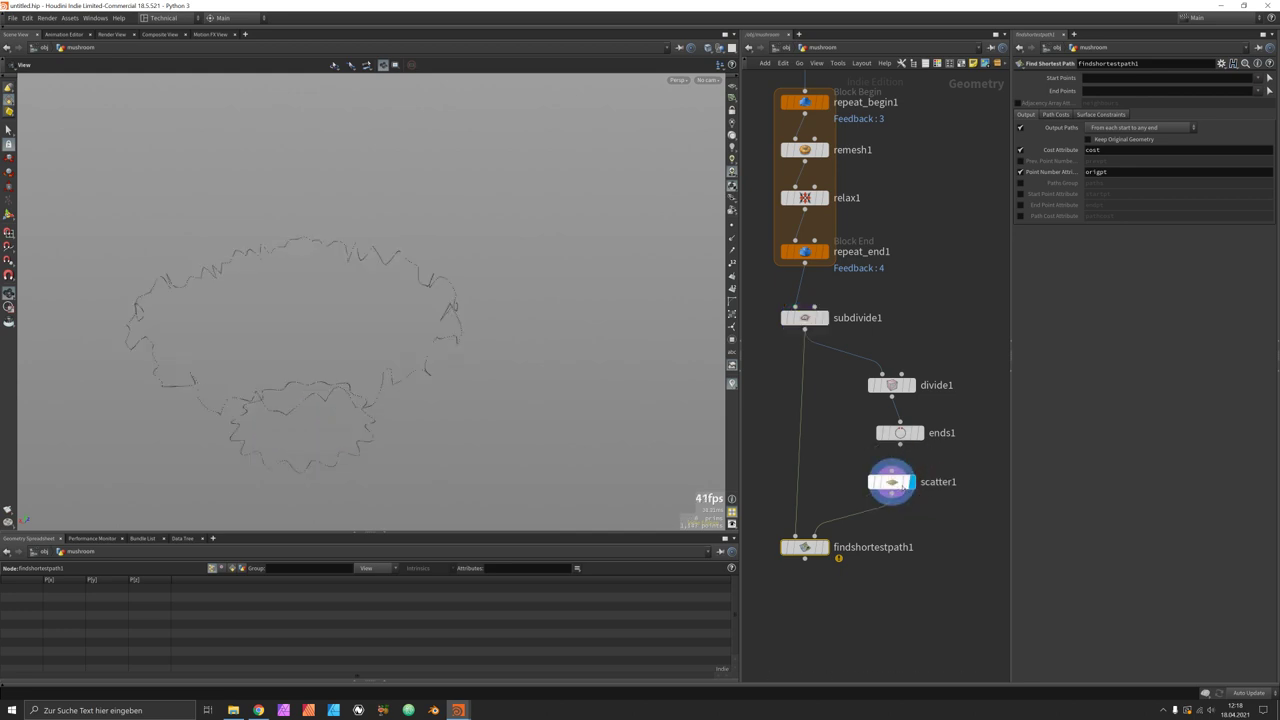
pyautogui.click(830, 521)
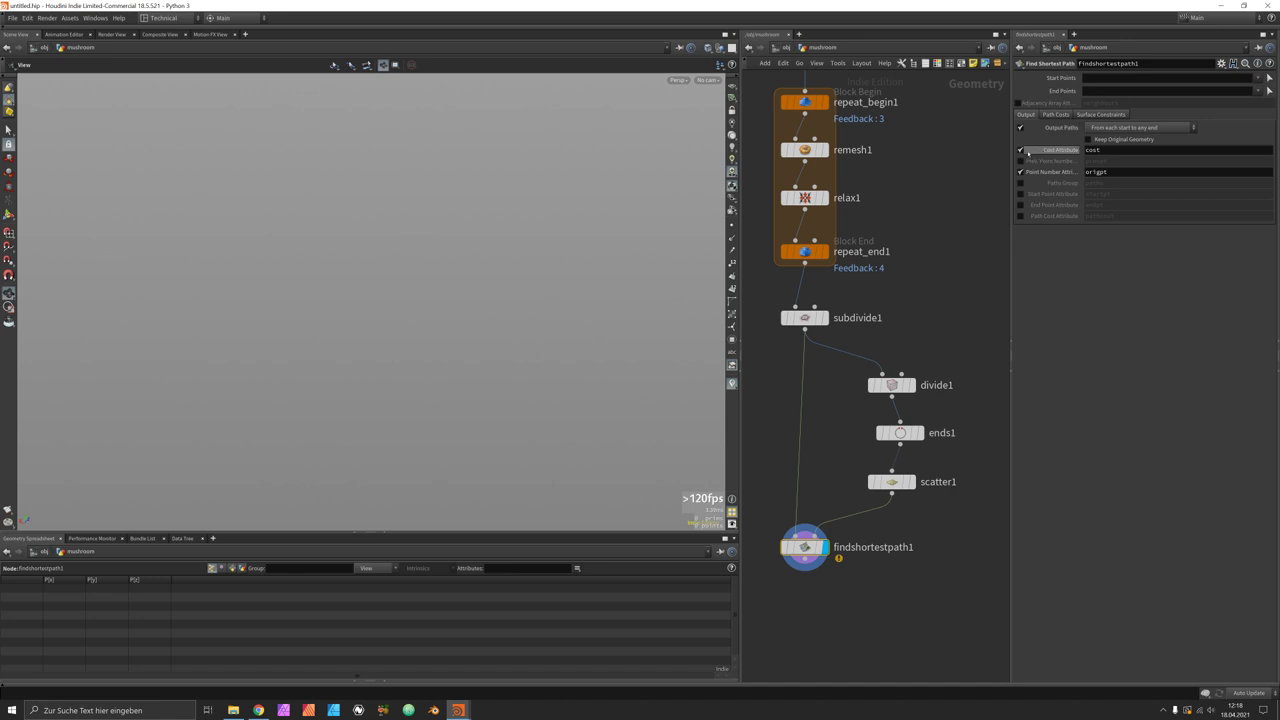
pyautogui.click(1020, 150)
pyautogui.click(1021, 172)
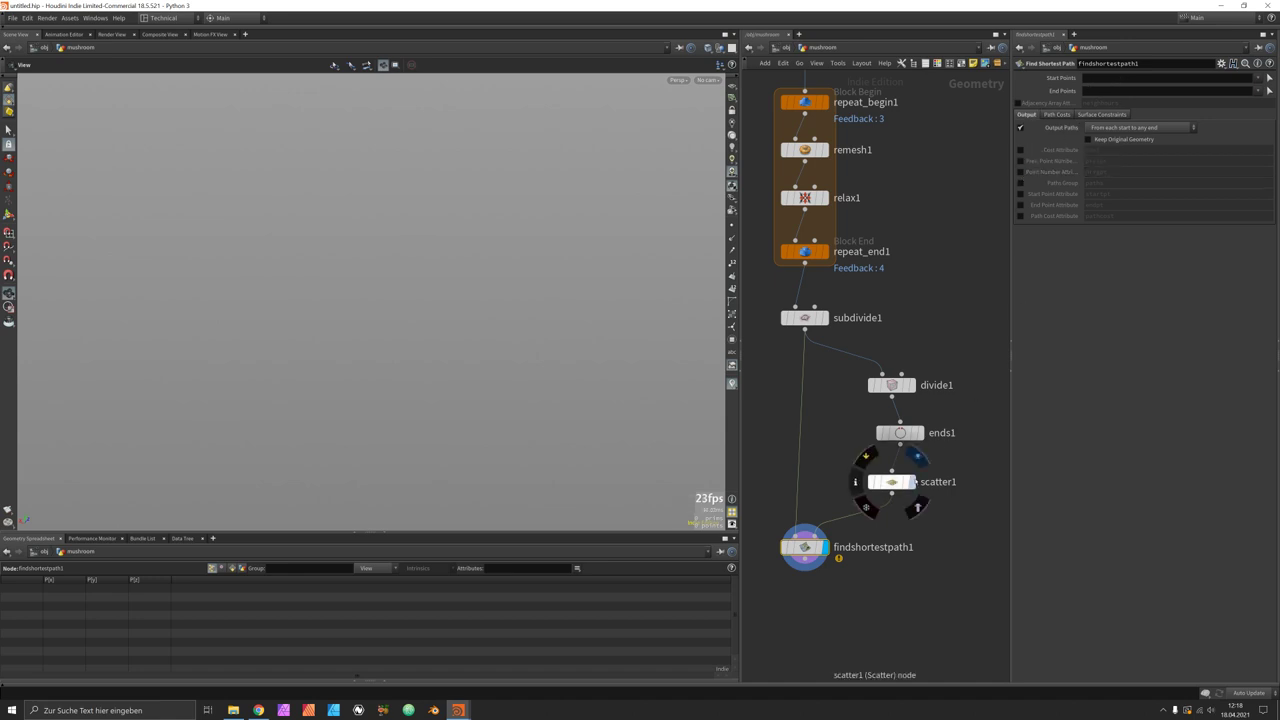
# Step: Enable the Prim Num Attribute output named sourceprim on scatter1
pyautogui.click(904, 484)
pyautogui.moveTo(906, 486); pyautogui.dragTo(901, 424, button='middle')
pyautogui.moveTo(901, 424)
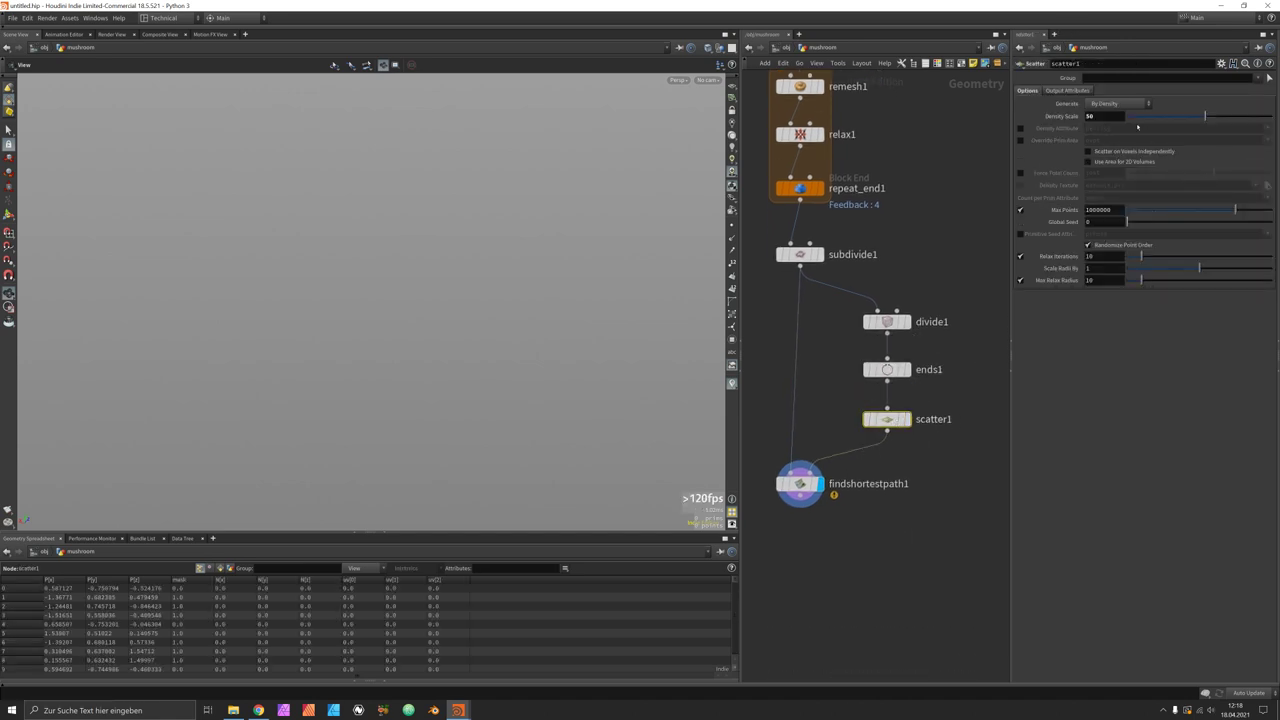
pyautogui.click(1068, 91)
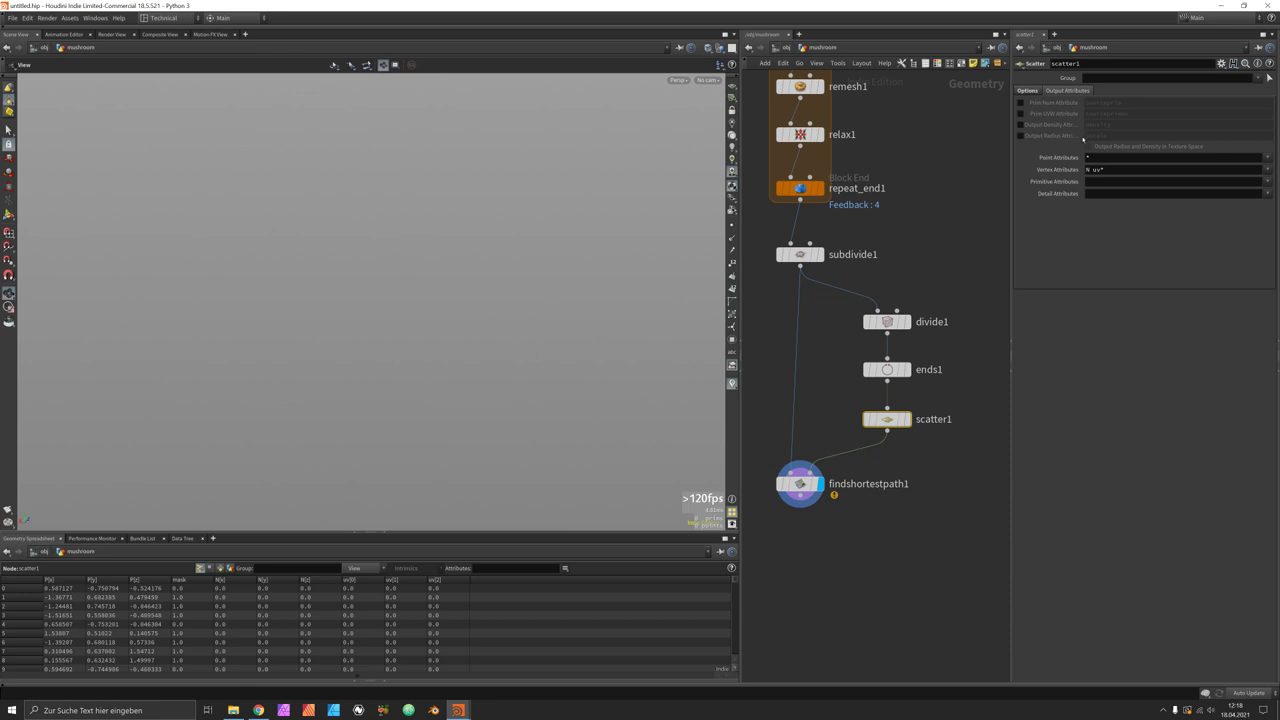
pyautogui.click(1021, 103)
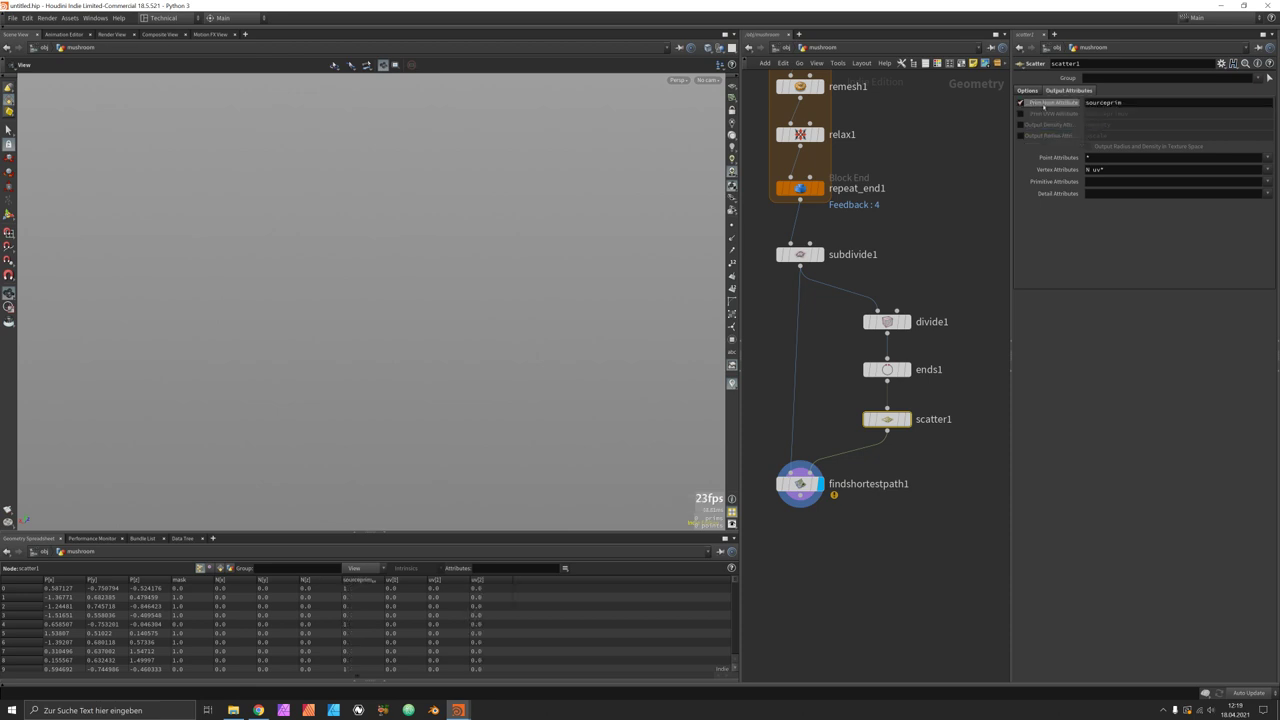
# Step: Display the ends1 border curves and insert a Sort node between ends1 and scatter1
pyautogui.click(899, 372)
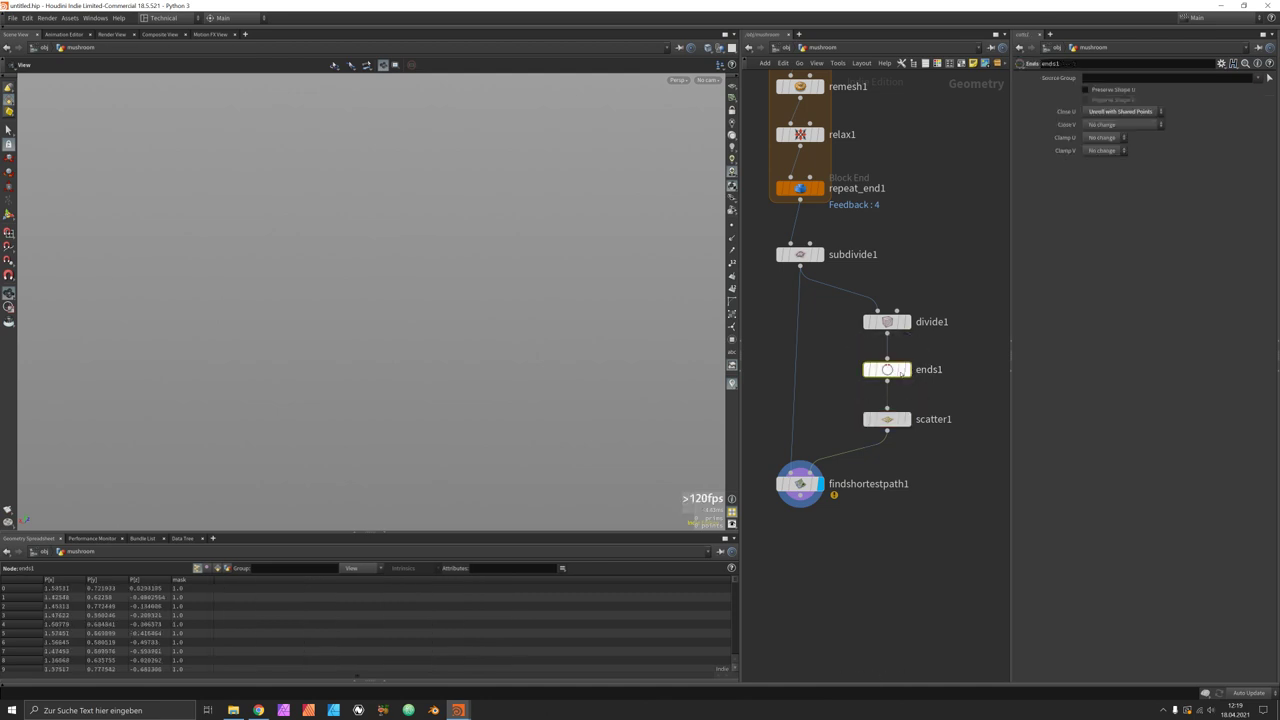
pyautogui.click(906, 371)
pyautogui.moveTo(290, 310); pyautogui.dragTo(464, 348)
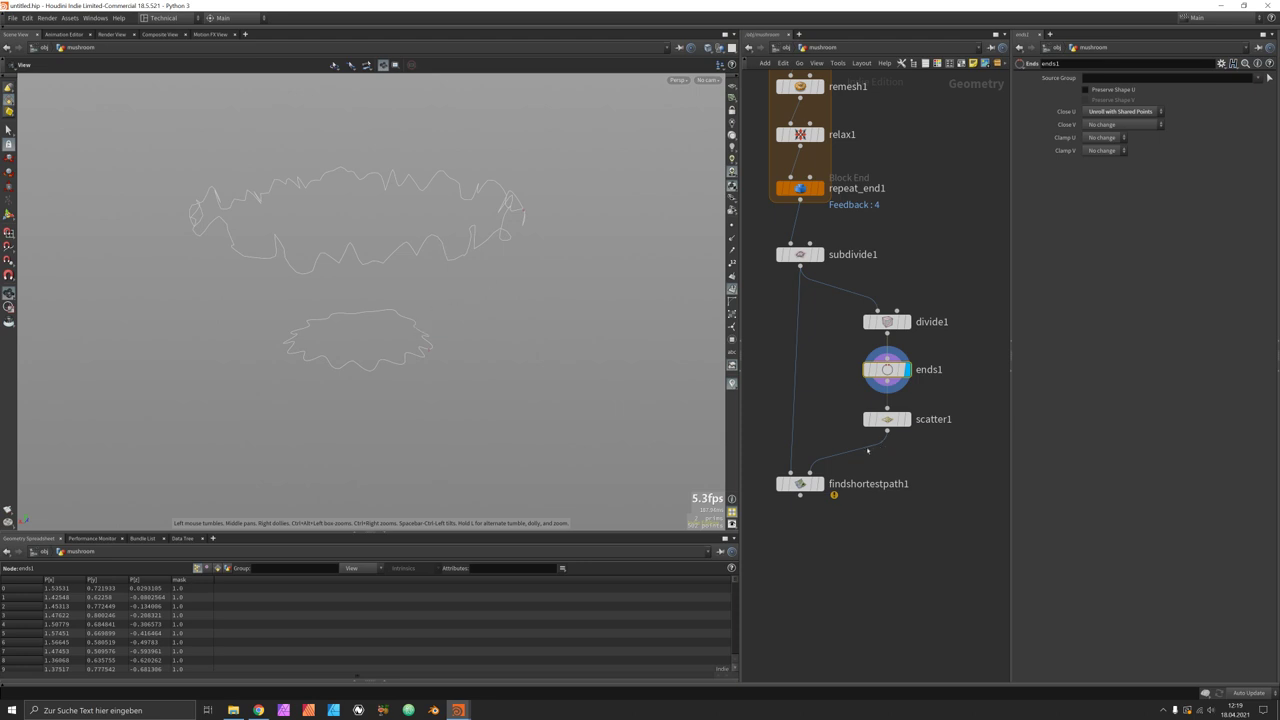
pyautogui.moveTo(778, 413); pyautogui.dragTo(918, 508)
pyautogui.moveTo(900, 419); pyautogui.dragTo(900, 468)
pyautogui.press('Tab')
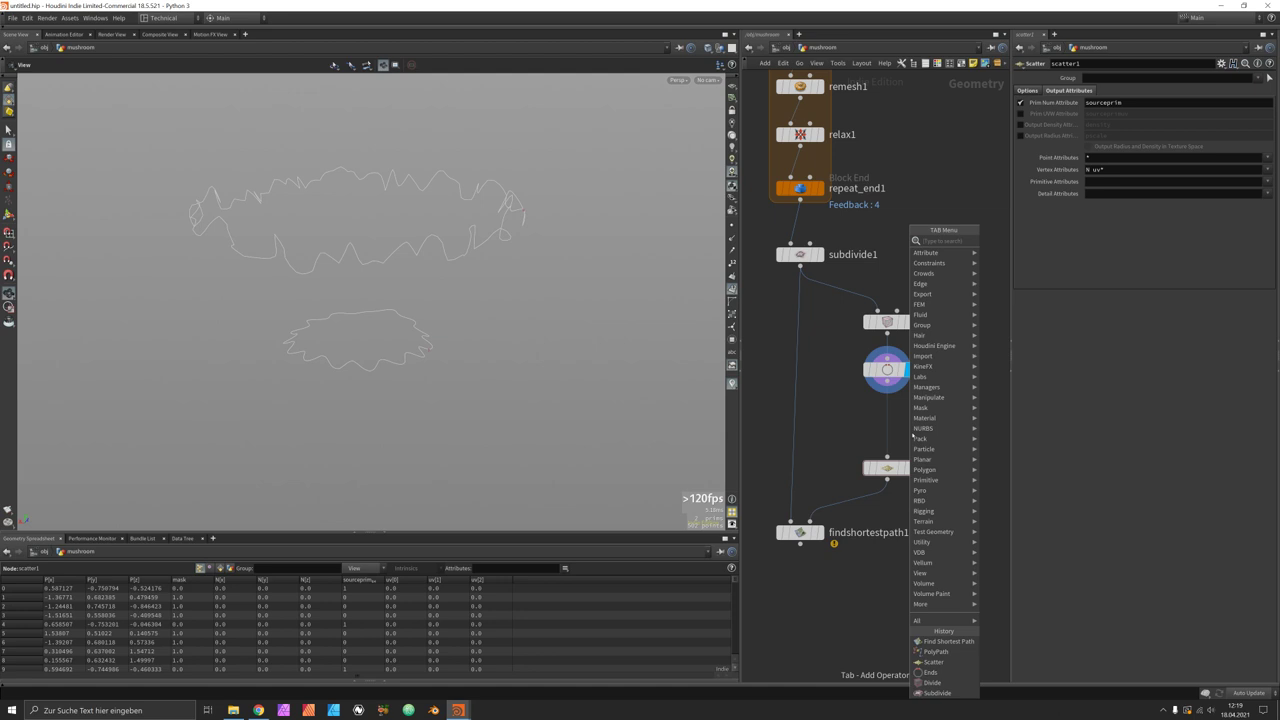
pyautogui.write('sort')
pyautogui.press('Return')
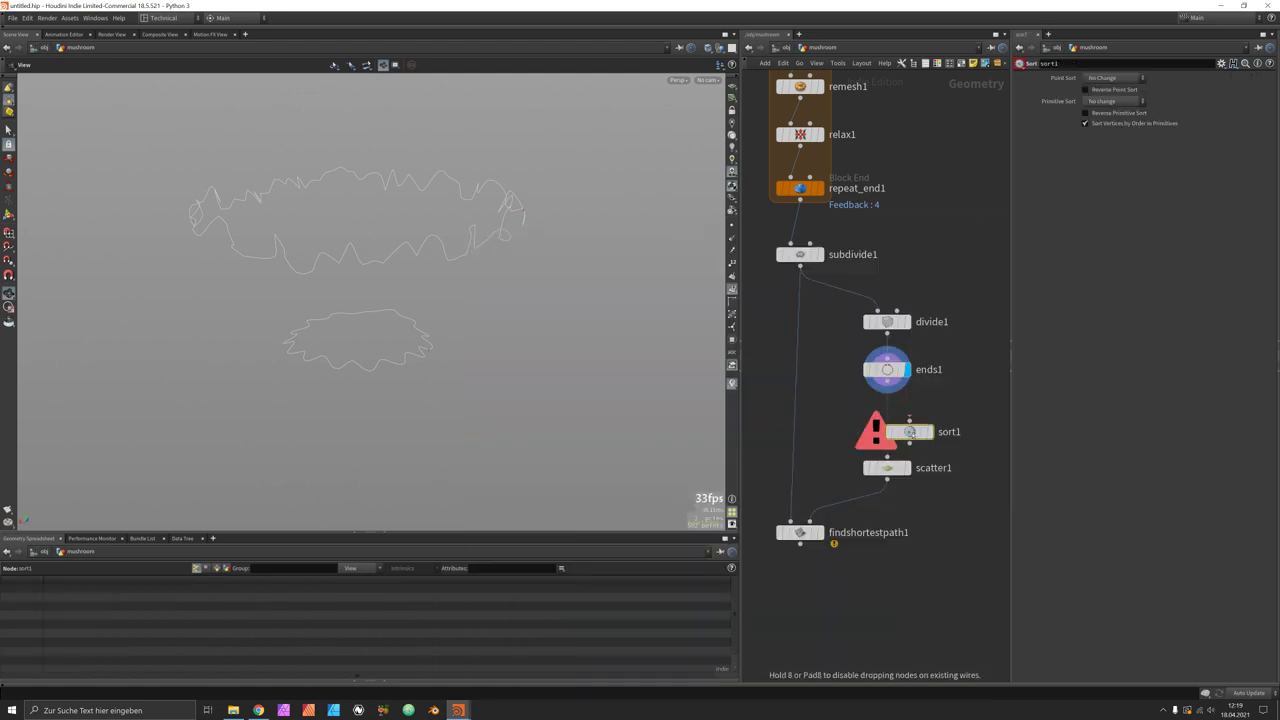
pyautogui.click(880, 421)
# Step: Set sort1's Primitive Sort to By Y, align the node in the chain and display scatter1
pyautogui.click(1112, 101)
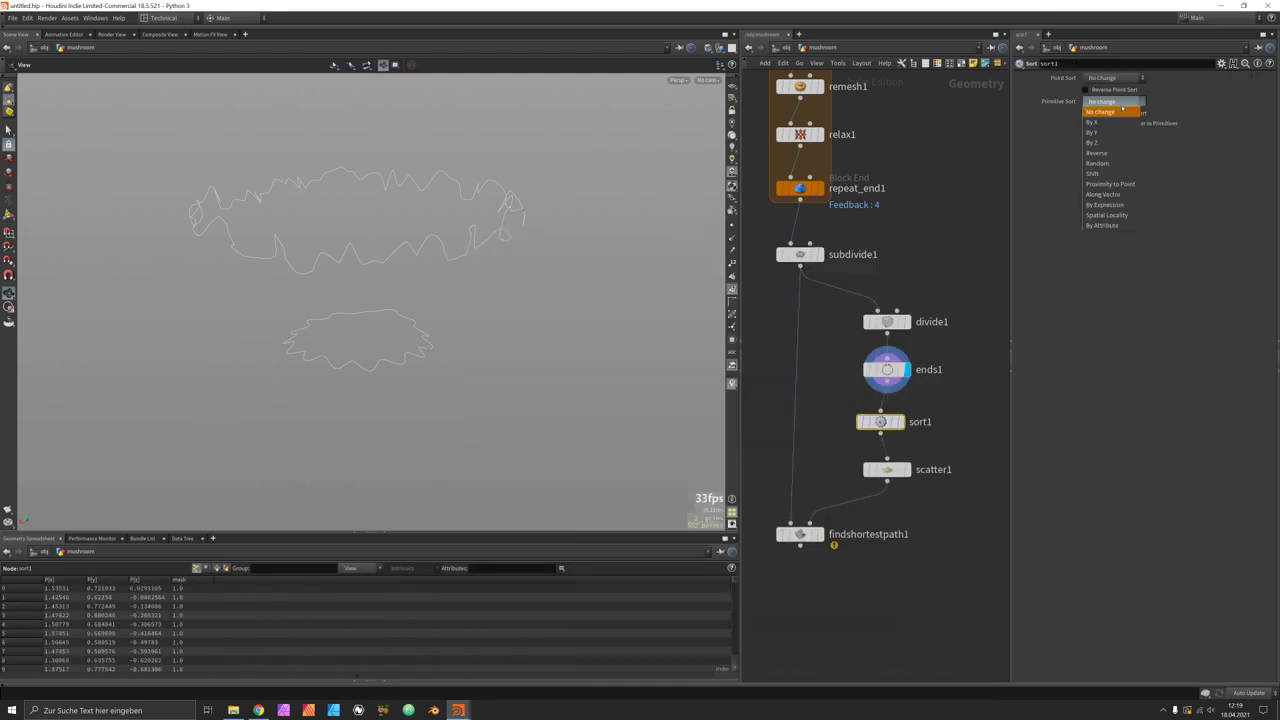
pyautogui.click(1111, 133)
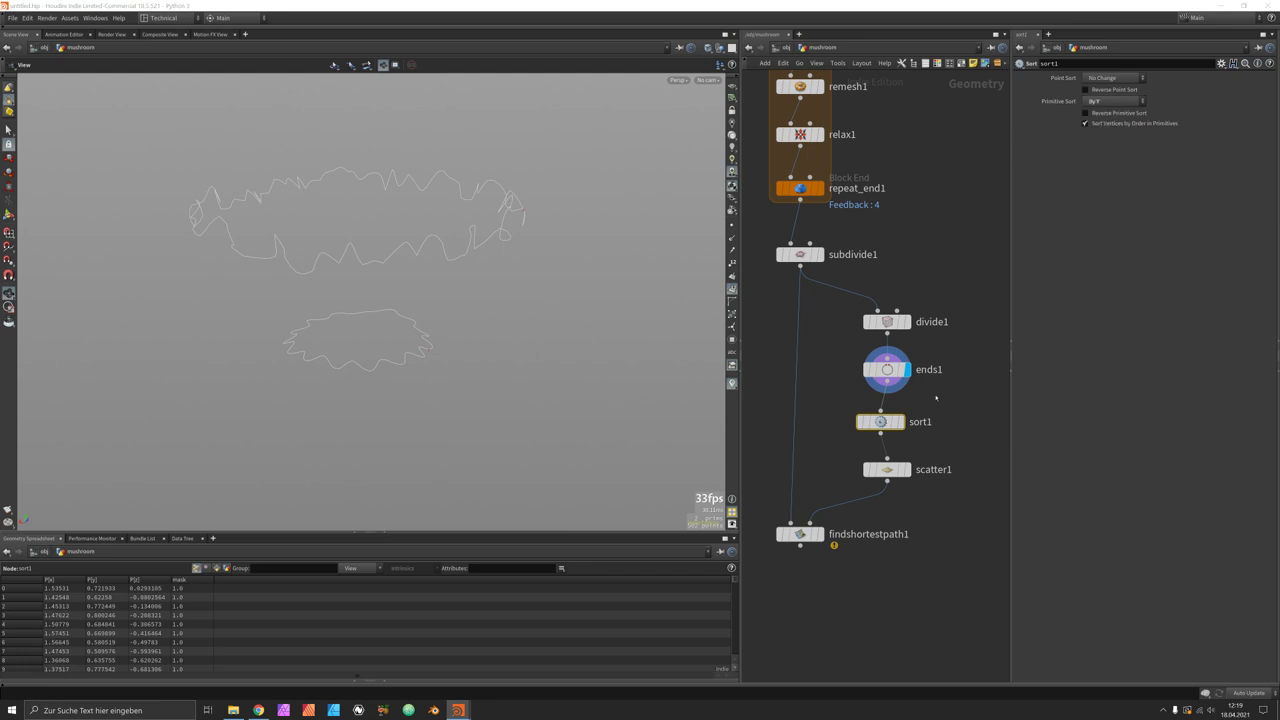
pyautogui.moveTo(880, 421); pyautogui.dragTo(887, 420)
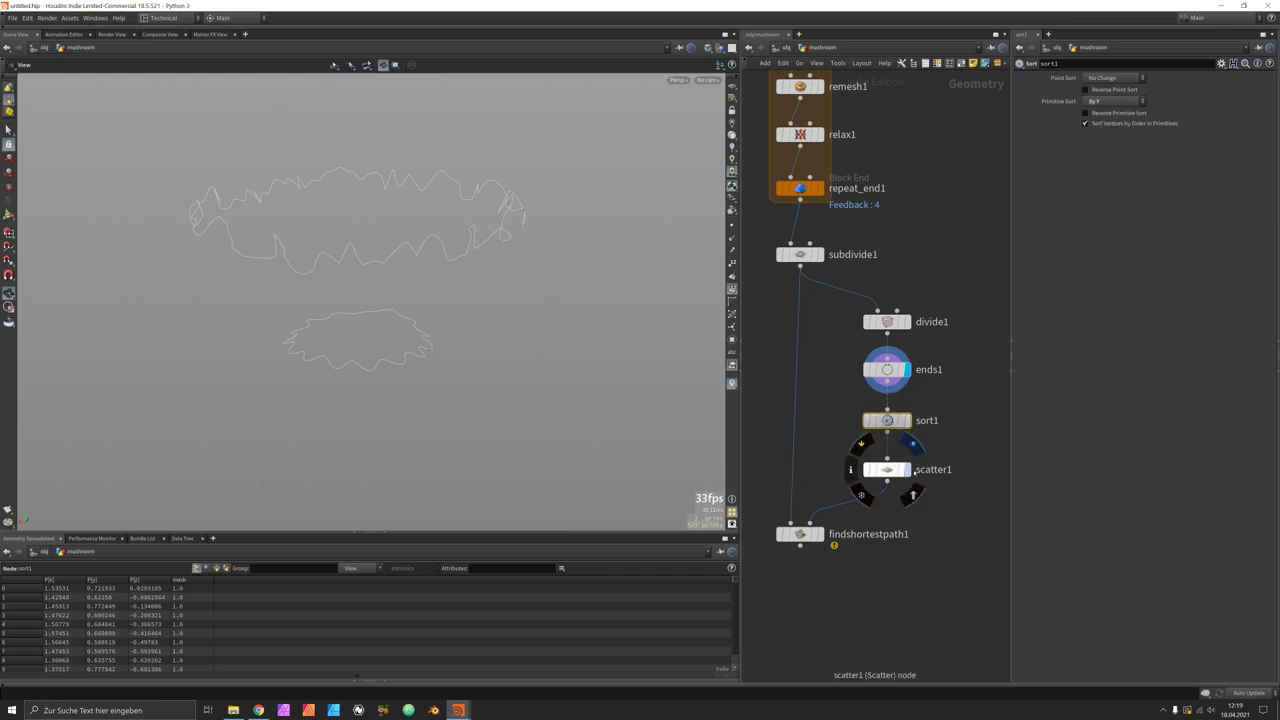
pyautogui.click(906, 469)
pyautogui.click(887, 469)
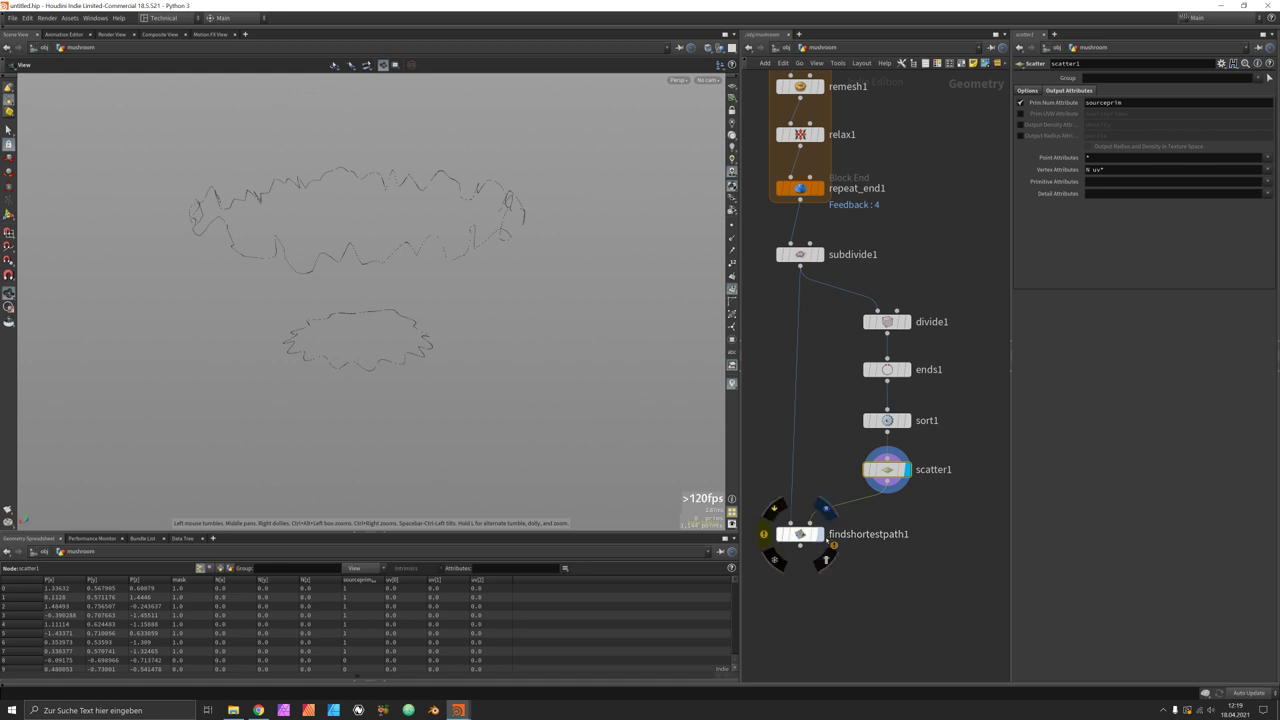
pyautogui.click(819, 534)
pyautogui.click(800, 534)
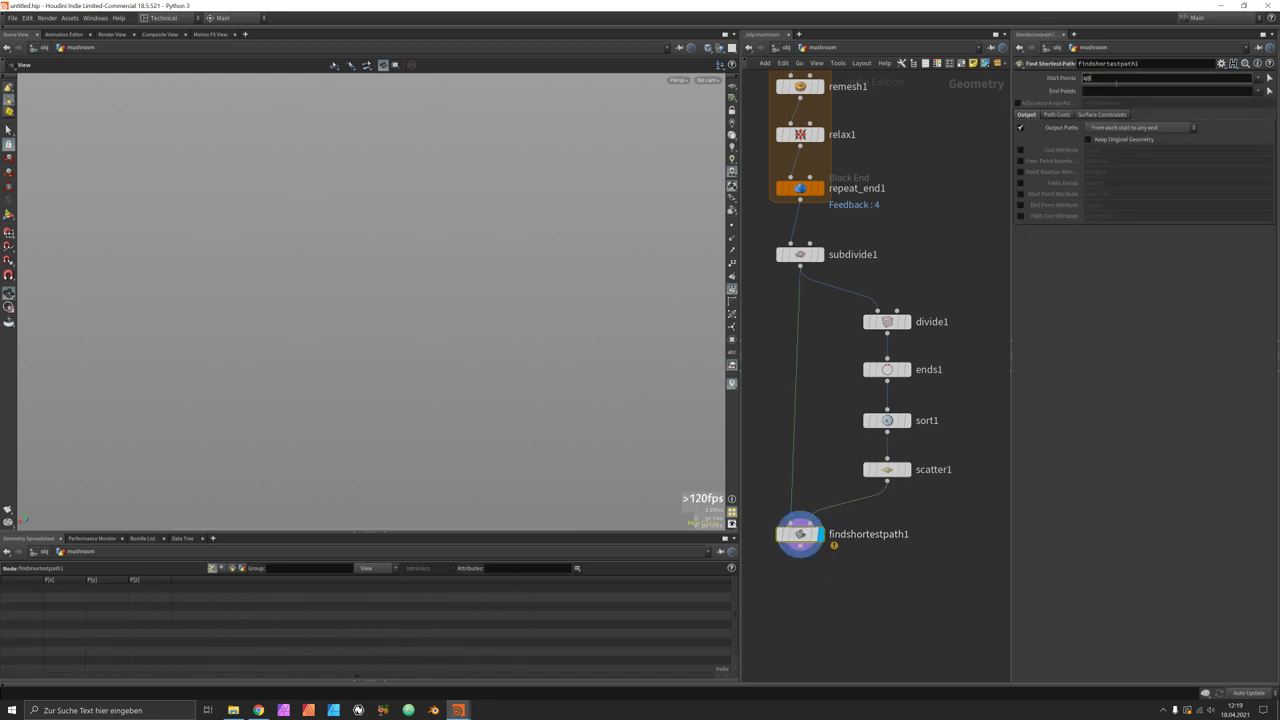
pyautogui.press('BackSpace')
pyautogui.press('BackSpace')
pyautogui.write('@sourceprim')
pyautogui.press('Return')
pyautogui.click(1116, 79)
pyautogui.hotkey('ctrl', 'c')
pyautogui.press('Tab')
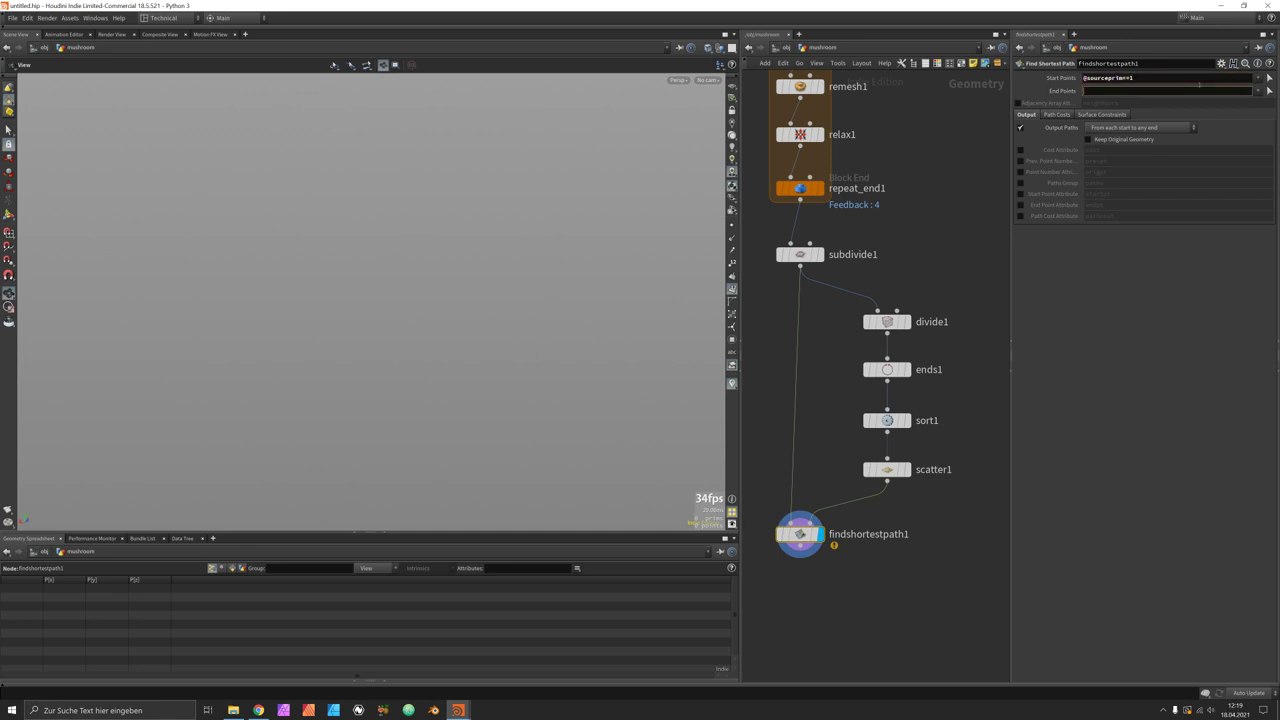
pyautogui.hotkey('ctrl', 'v')
pyautogui.press('Return')
pyautogui.moveTo(599, 279); pyautogui.dragTo(640, 330)
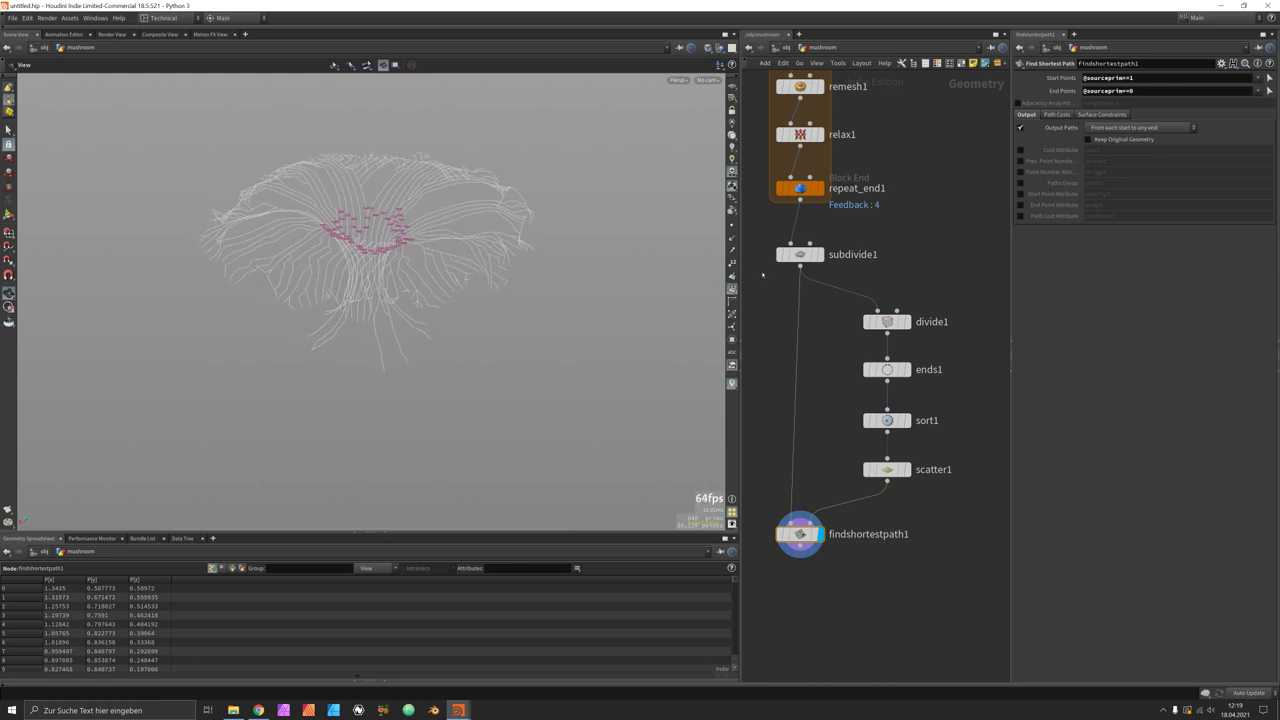
# Step: Raise subdivide1's Depth to 2 and display findshortestpath1 again to check the denser paths
pyautogui.moveTo(390, 240); pyautogui.dragTo(471, 306)
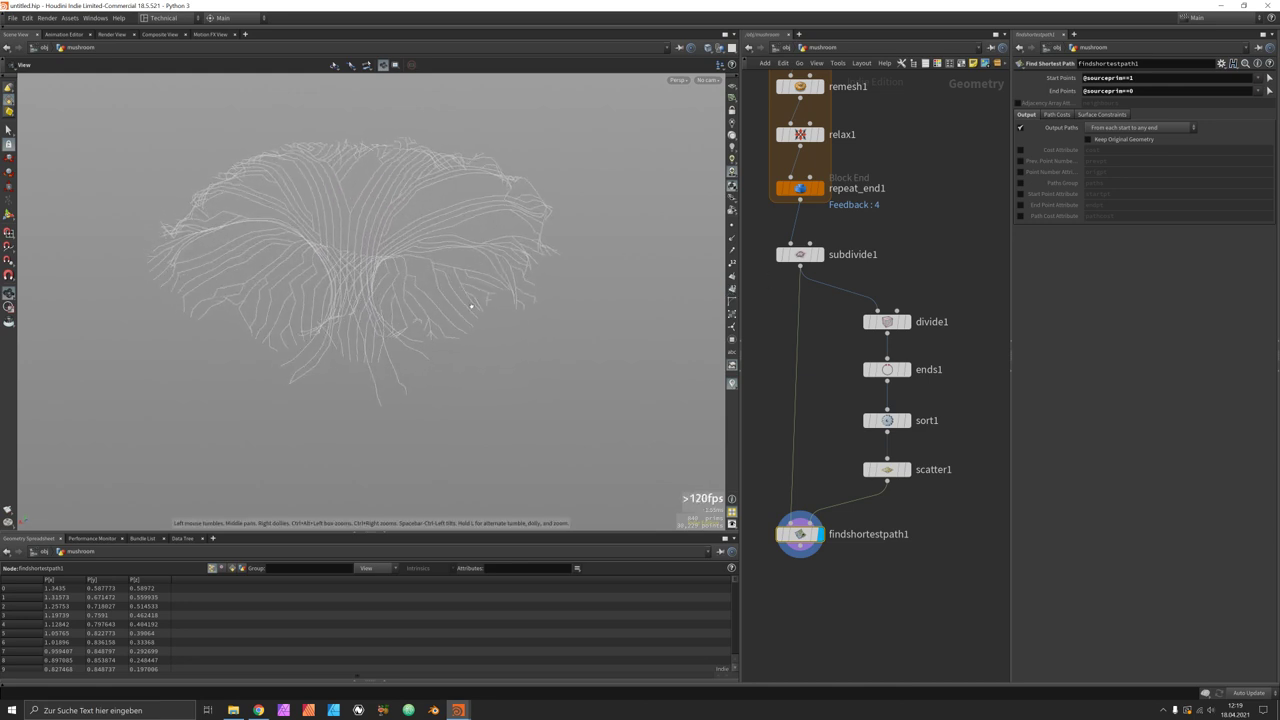
pyautogui.moveTo(346, 189); pyautogui.dragTo(420, 318)
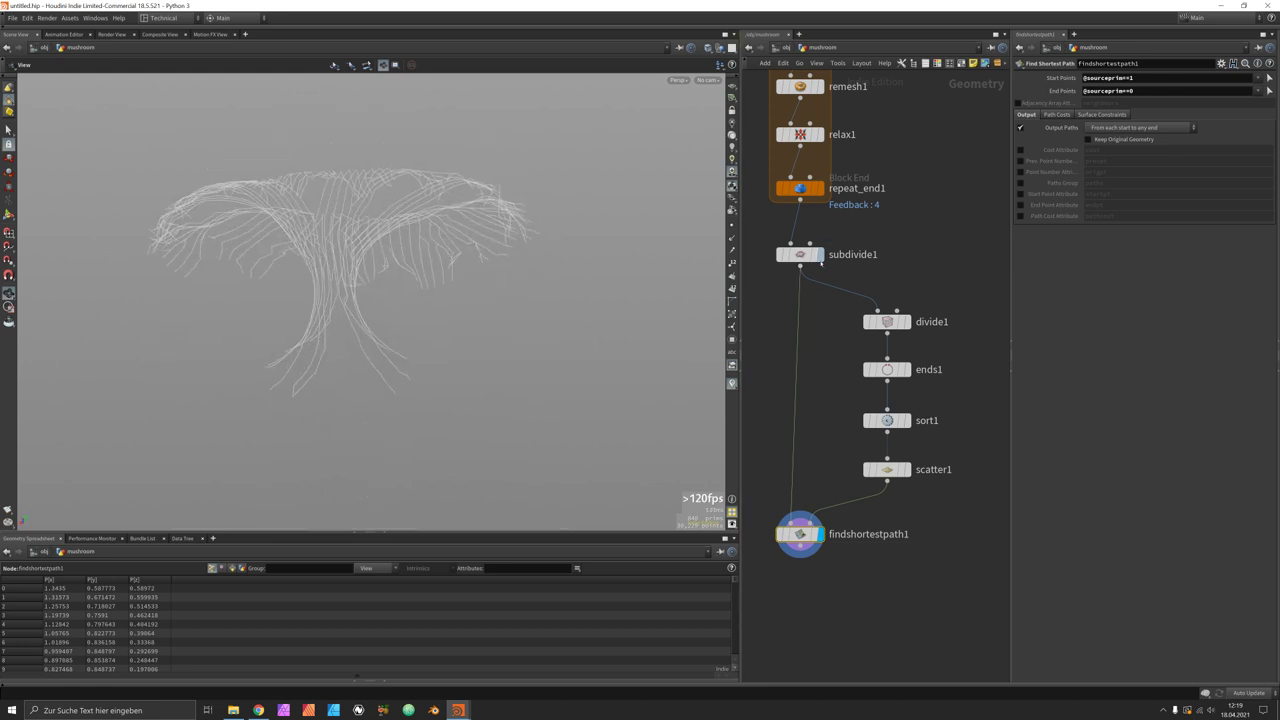
pyautogui.moveTo(505, 225); pyautogui.dragTo(515, 300)
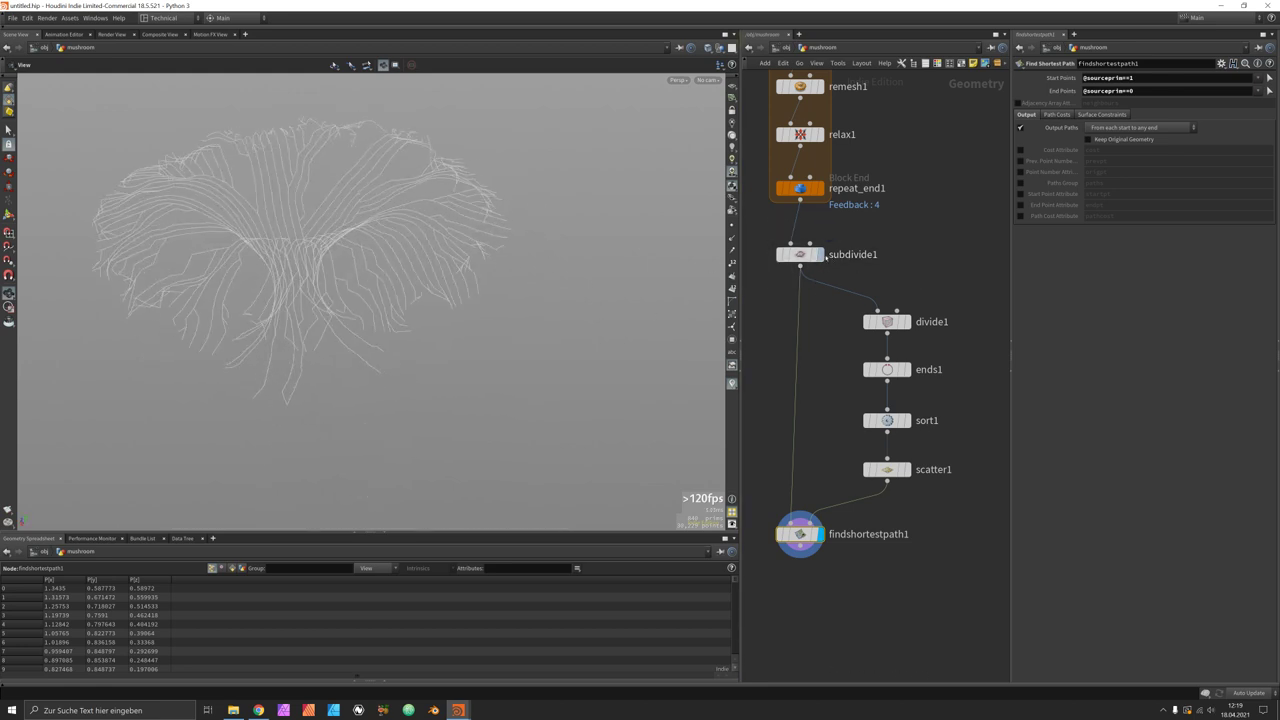
pyautogui.click(819, 254)
pyautogui.click(800, 254)
pyautogui.moveTo(424, 245); pyautogui.dragTo(440, 340)
pyautogui.click(1224, 117)
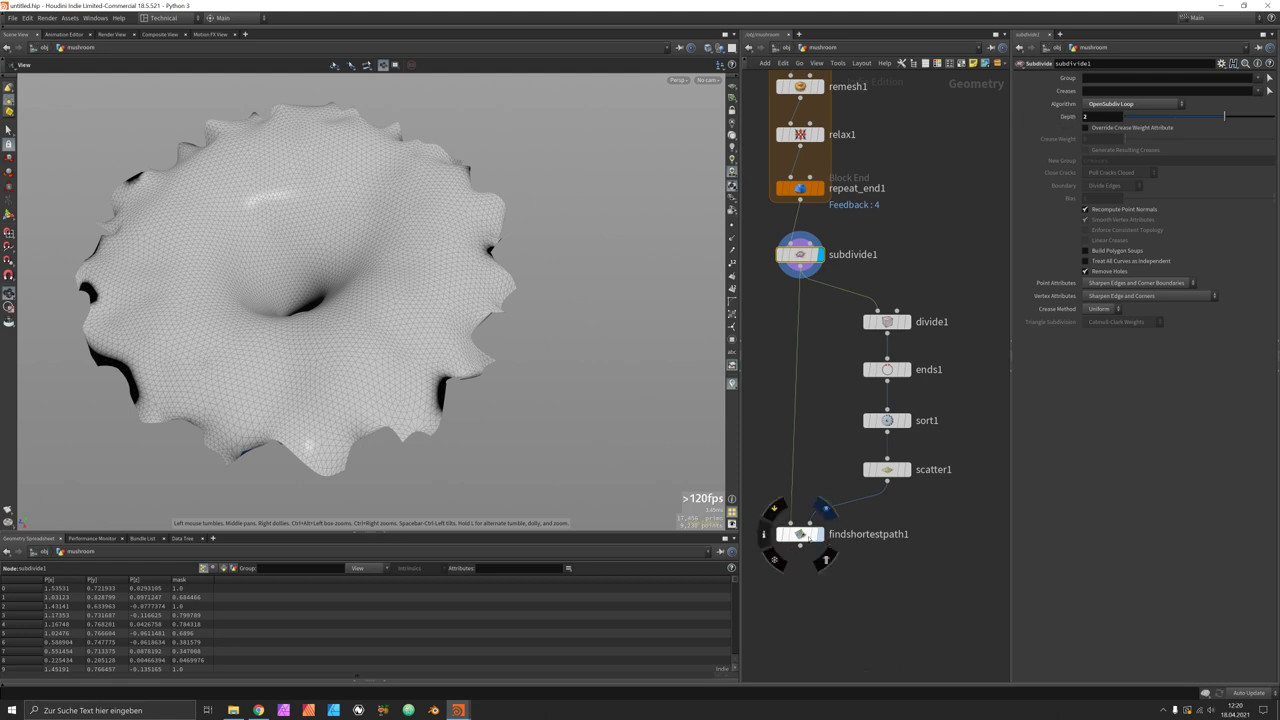
pyautogui.click(815, 535)
pyautogui.click(800, 535)
pyautogui.moveTo(455, 300); pyautogui.dragTo(420, 285)
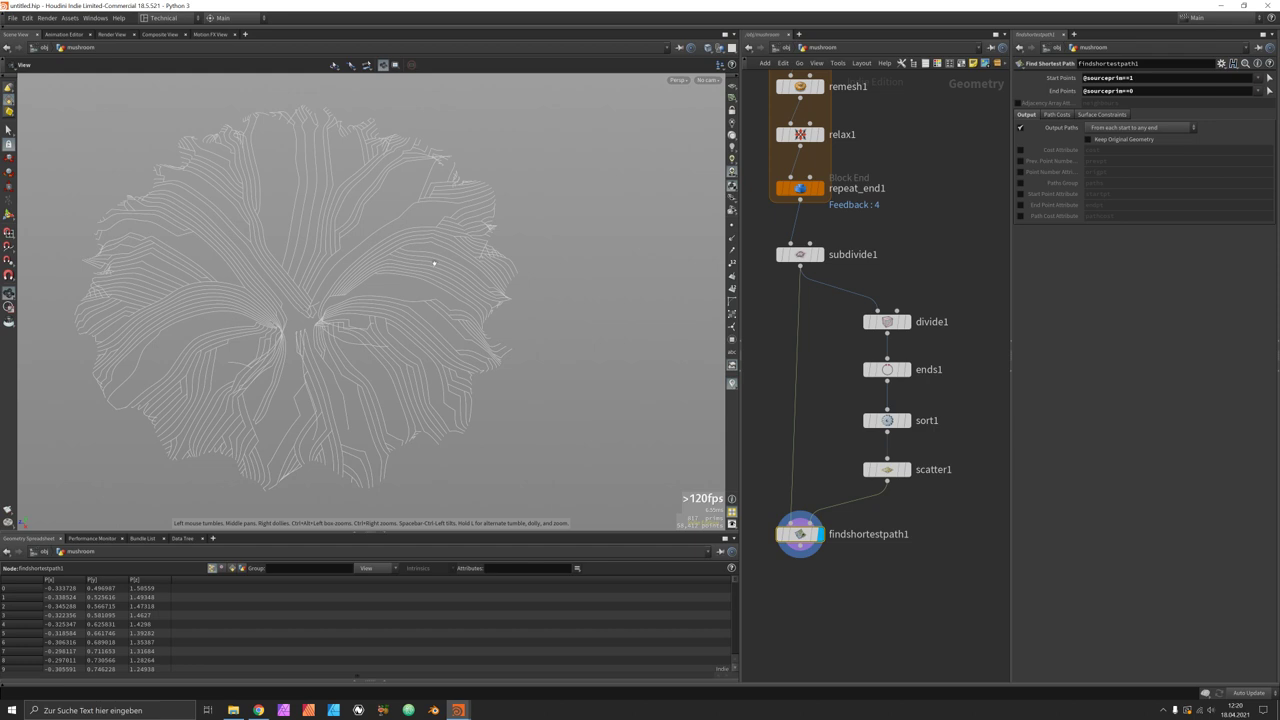
# Step: Spread the path curves apart with a temporary Exploded View node, reduce its Uniform Scale, and delete the node
pyautogui.moveTo(818, 604); pyautogui.dragTo(814, 570, button='middle')
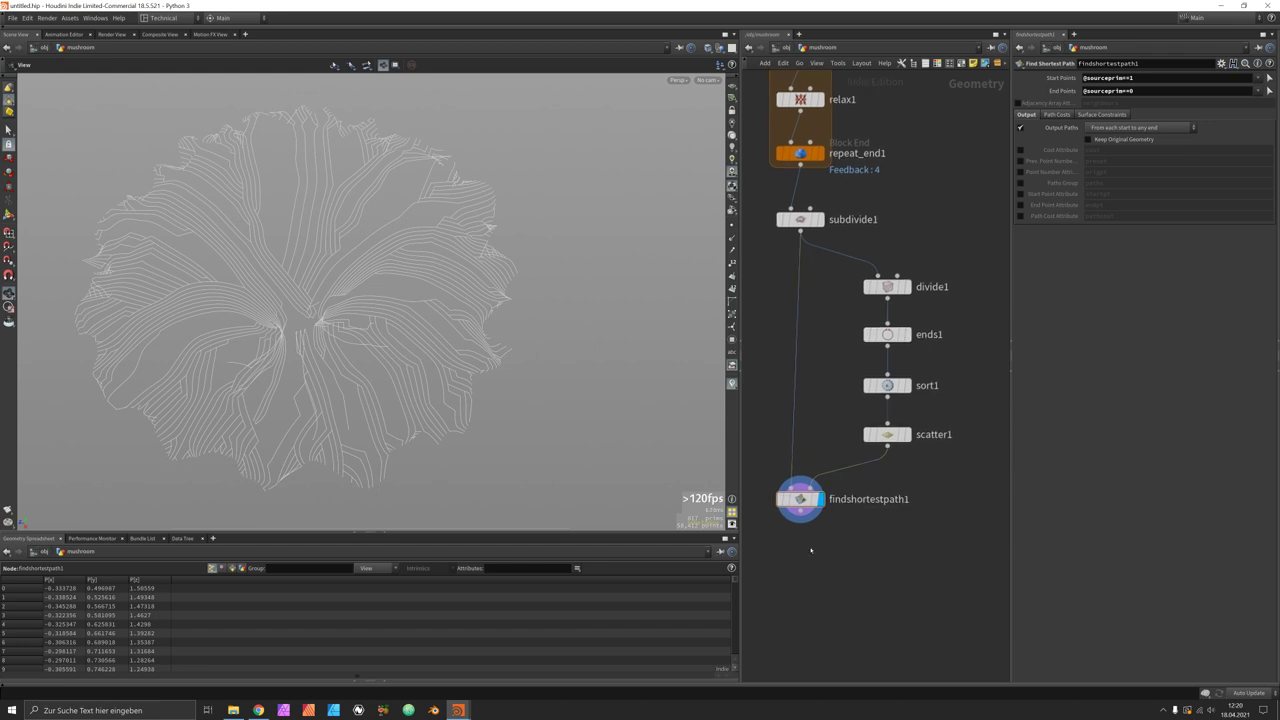
pyautogui.press('Tab')
pyautogui.write('explor')
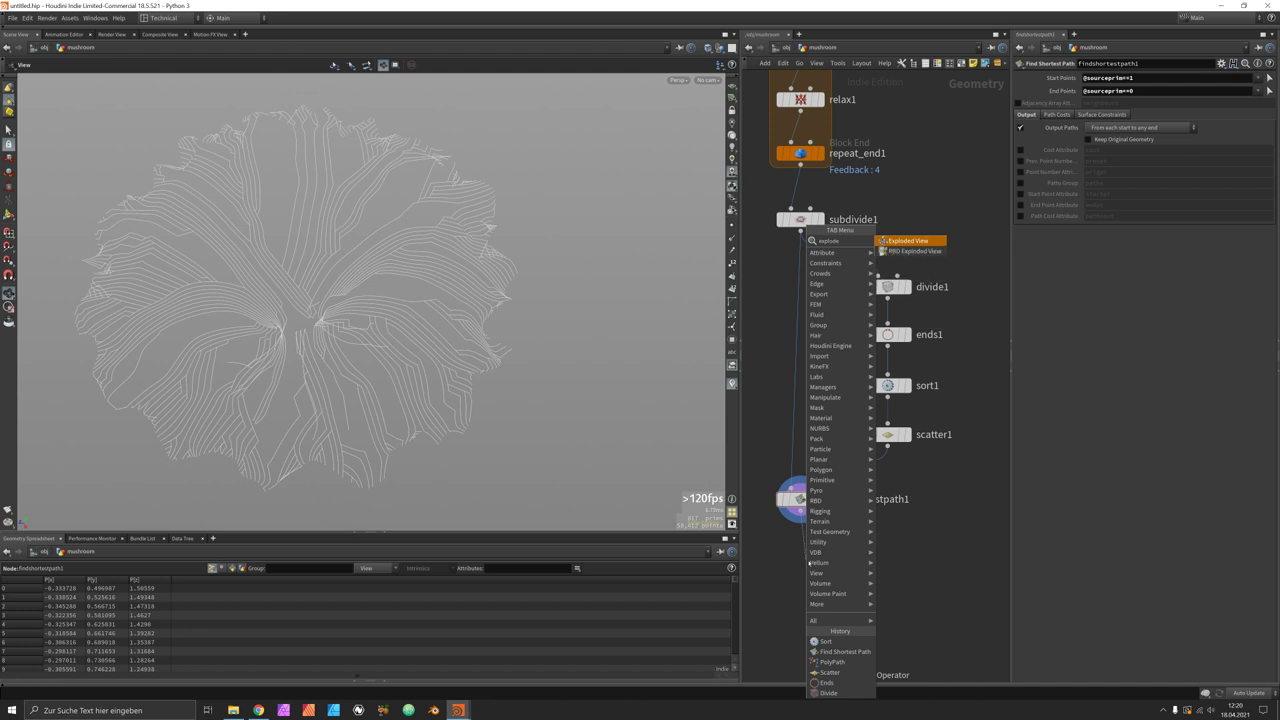
pyautogui.press('Return')
pyautogui.click(806, 560)
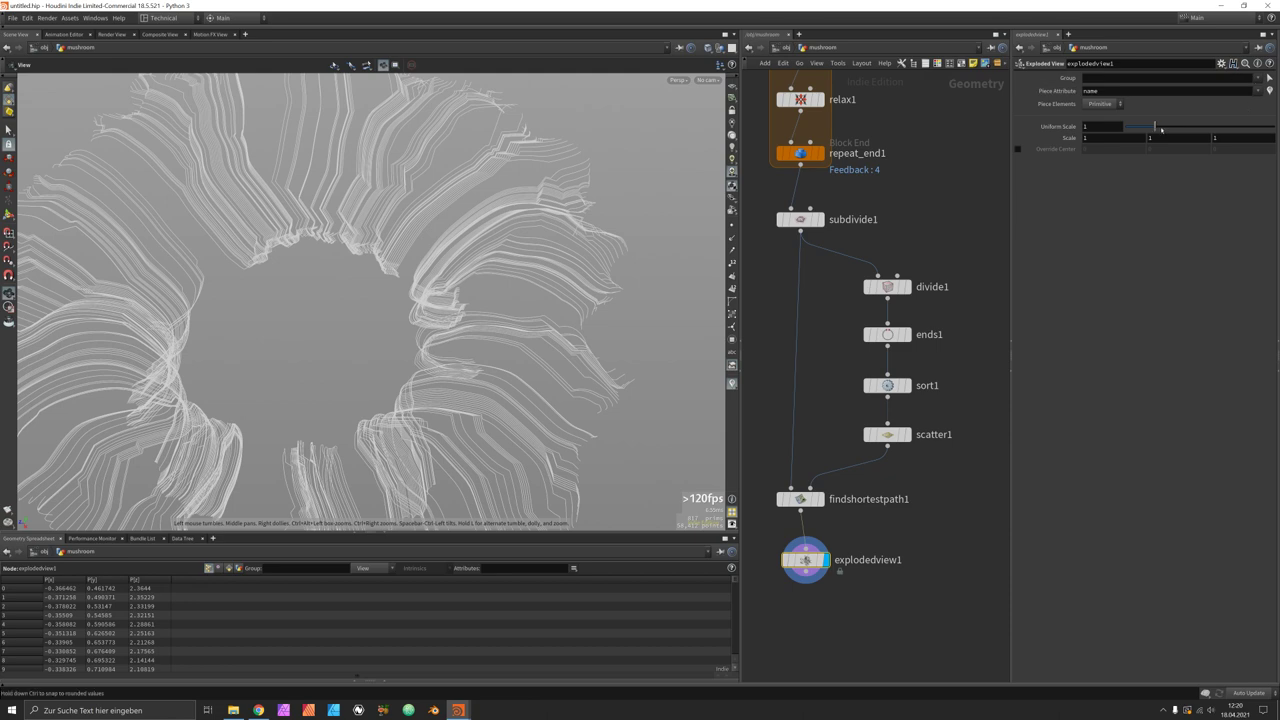
pyautogui.moveTo(1155, 127); pyautogui.dragTo(1135, 128)
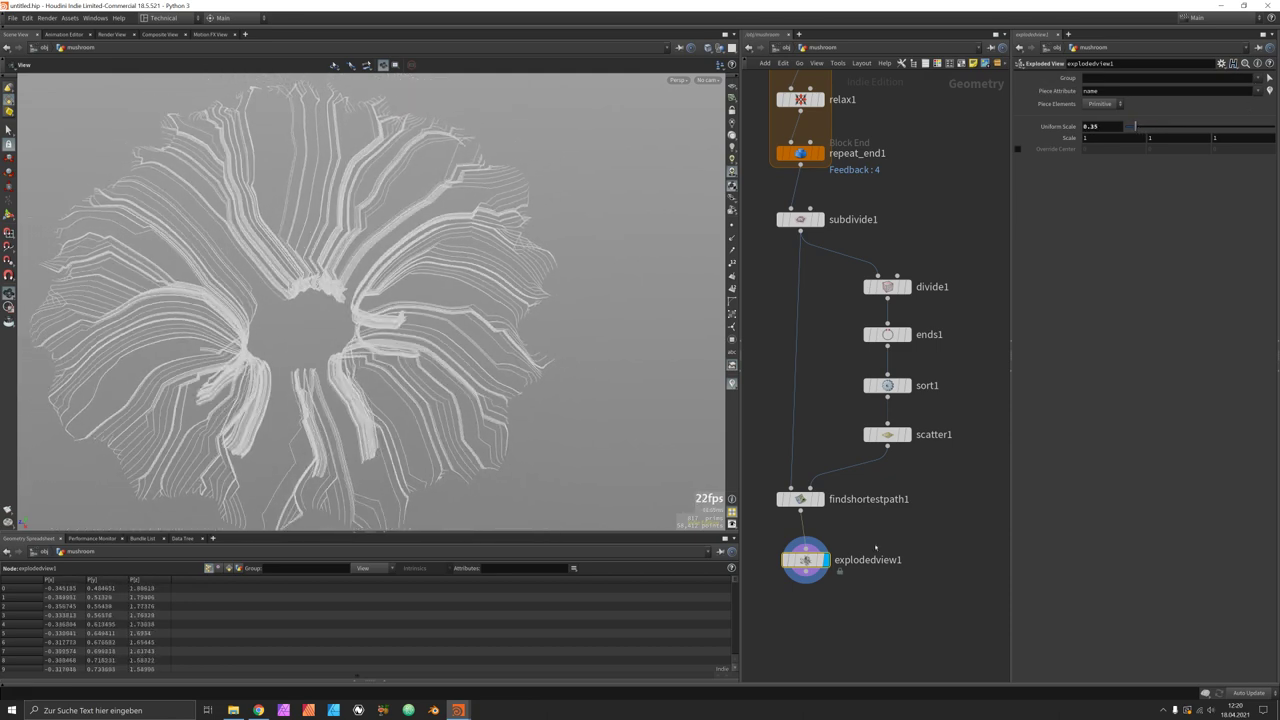
pyautogui.press('Delete')
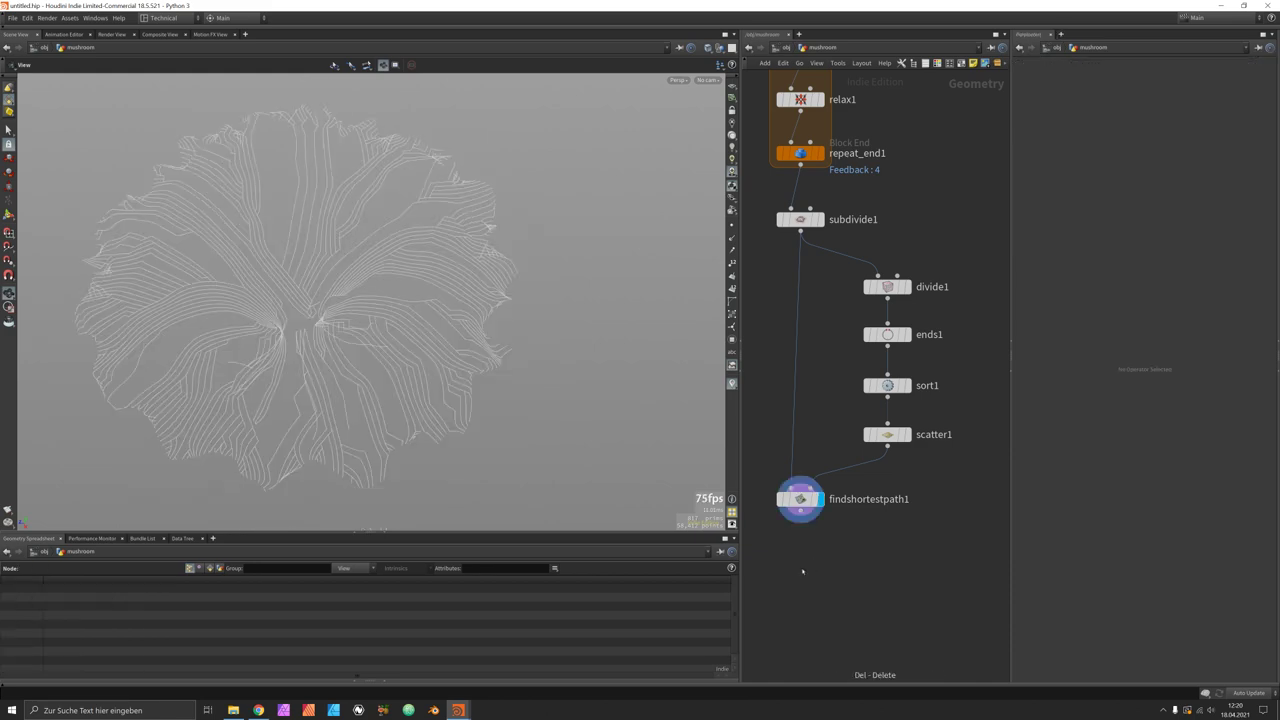
# Step: Append a Fuse node and a PolyPath node below findshortestpath1 and align them in the chain
pyautogui.press('Tab')
pyautogui.write('f')
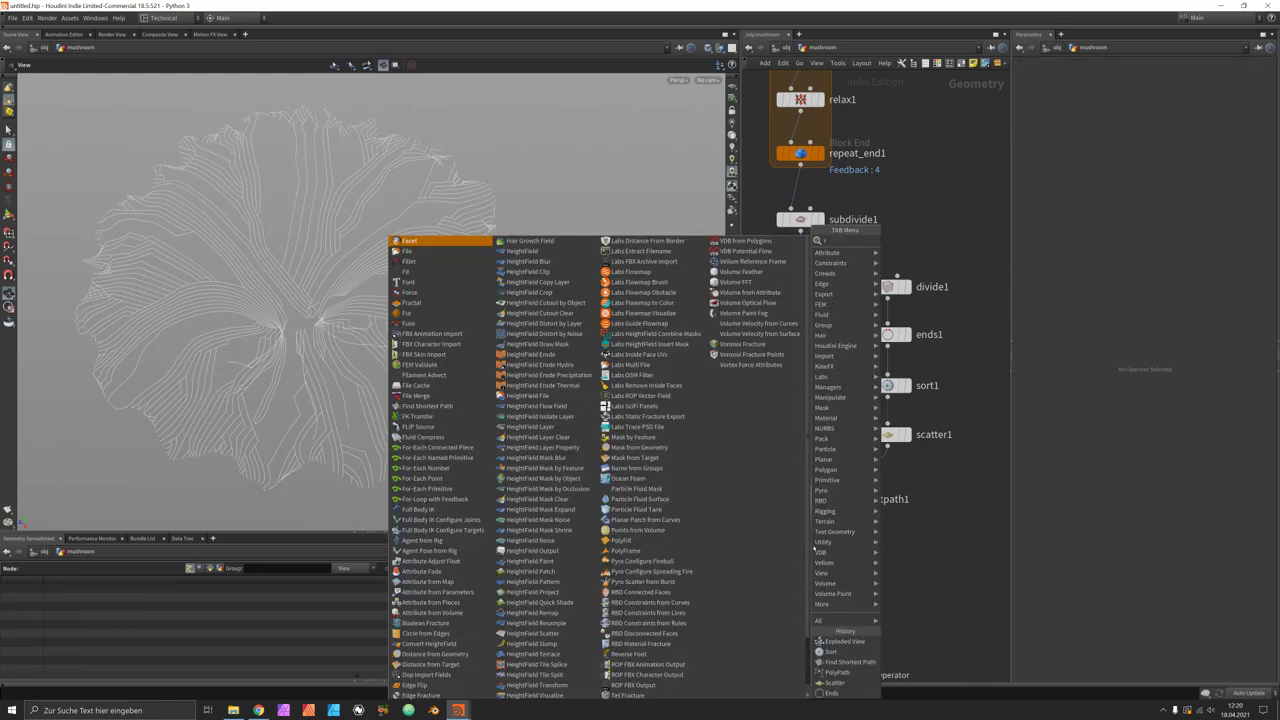
pyautogui.write('use')
pyautogui.press('Return')
pyautogui.click(810, 546)
pyautogui.click(811, 569)
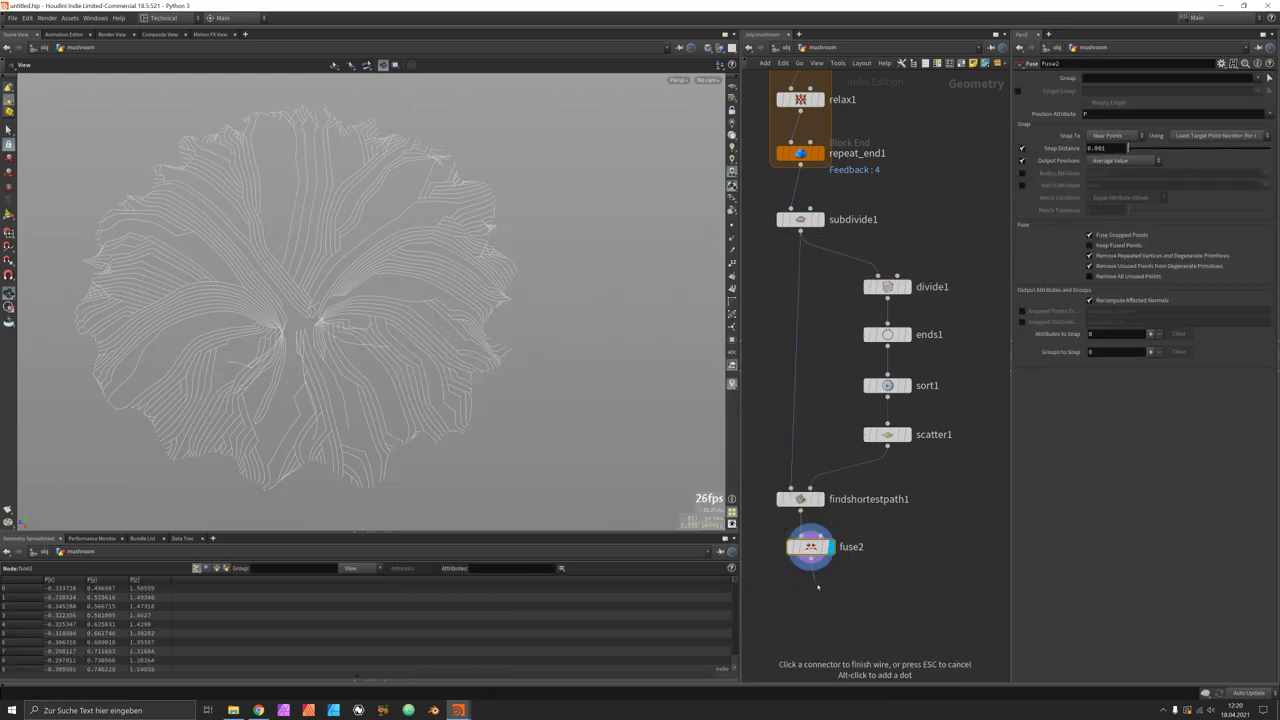
pyautogui.press('Tab')
pyautogui.write('ppath')
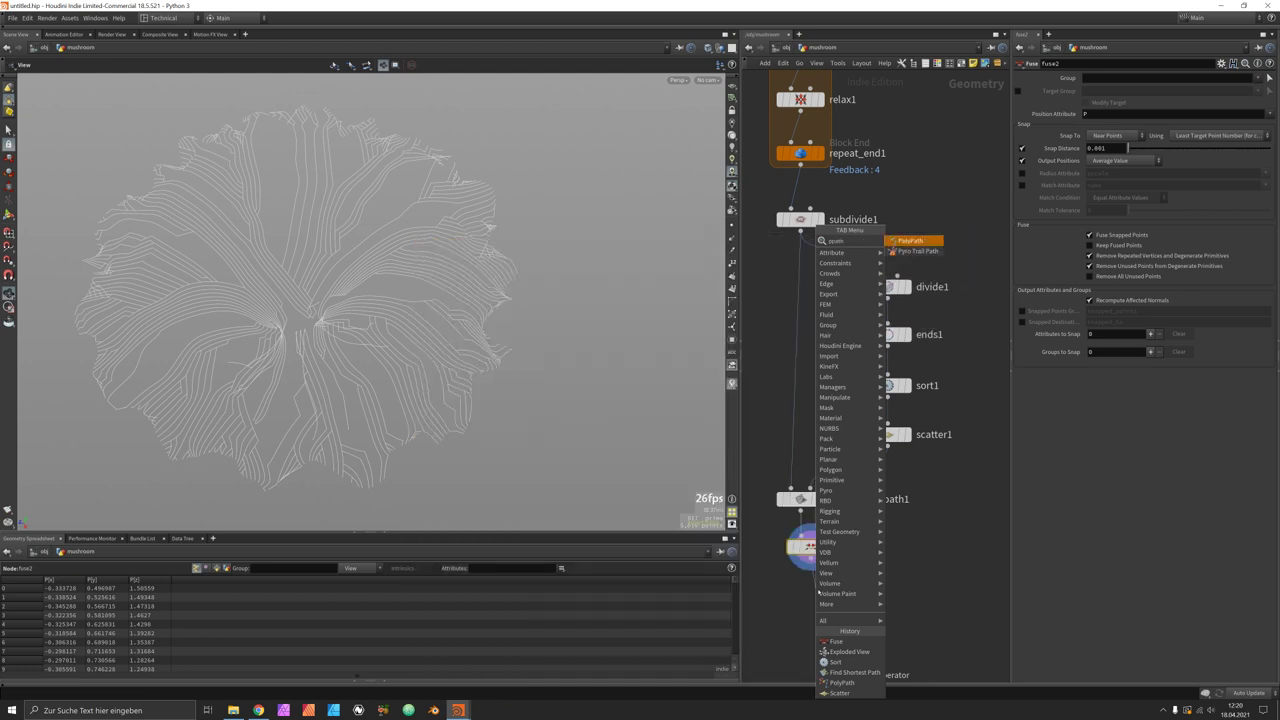
pyautogui.press('Return')
pyautogui.click(811, 596)
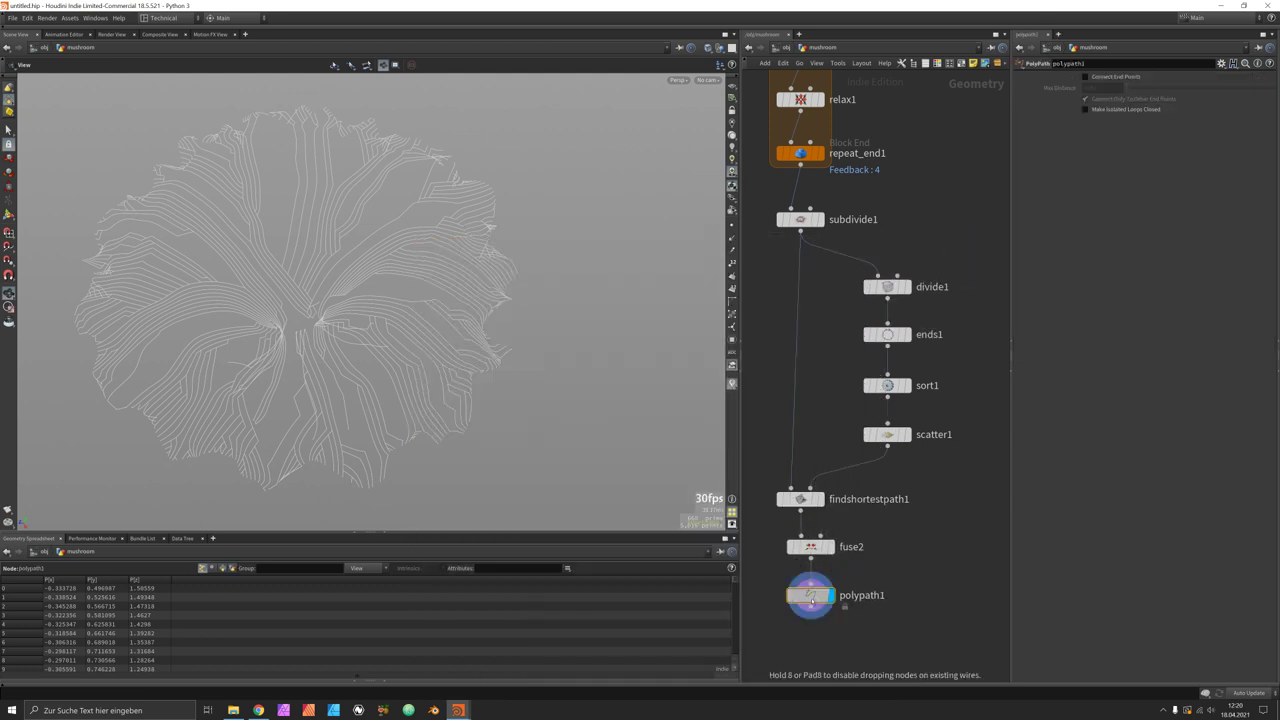
pyautogui.moveTo(810, 546); pyautogui.dragTo(800, 549)
pyautogui.moveTo(811, 596); pyautogui.dragTo(800, 596)
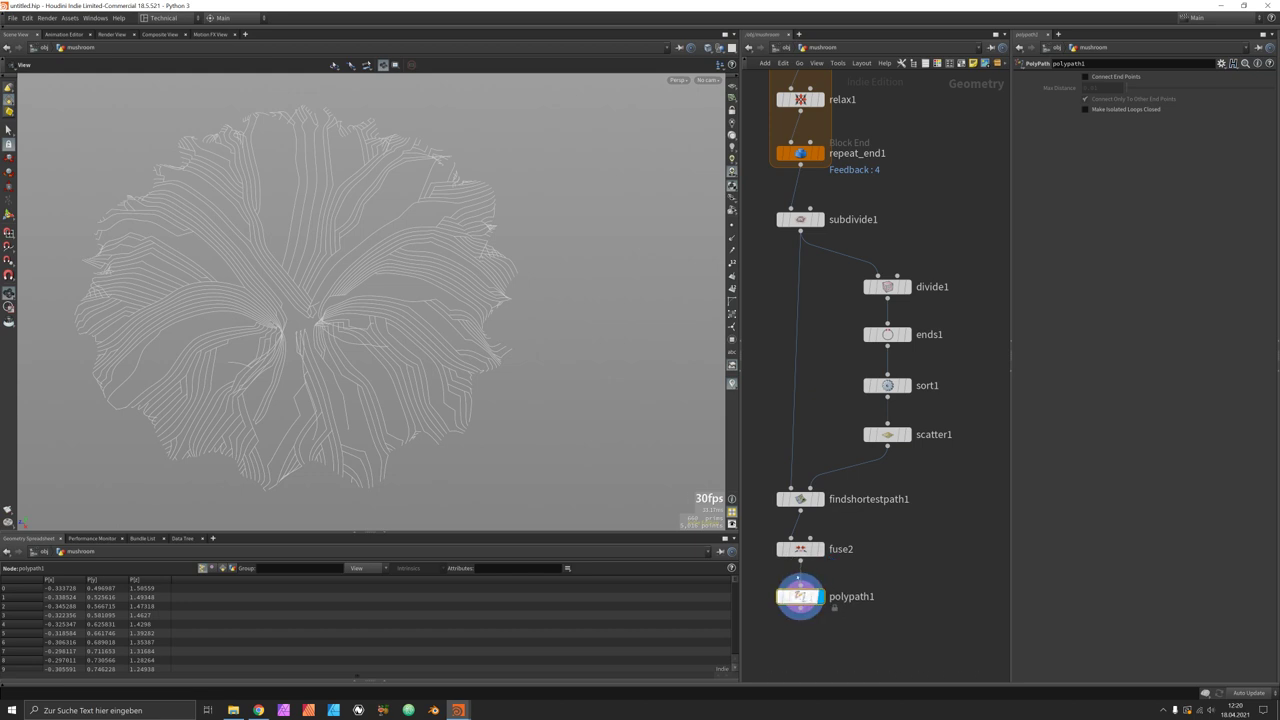
# Step: Add an Exploded View node after polypath1 and set its Uniform Scale to 0.3
pyautogui.moveTo(808, 645); pyautogui.dragTo(816, 541, button='middle')
pyautogui.press('Tab')
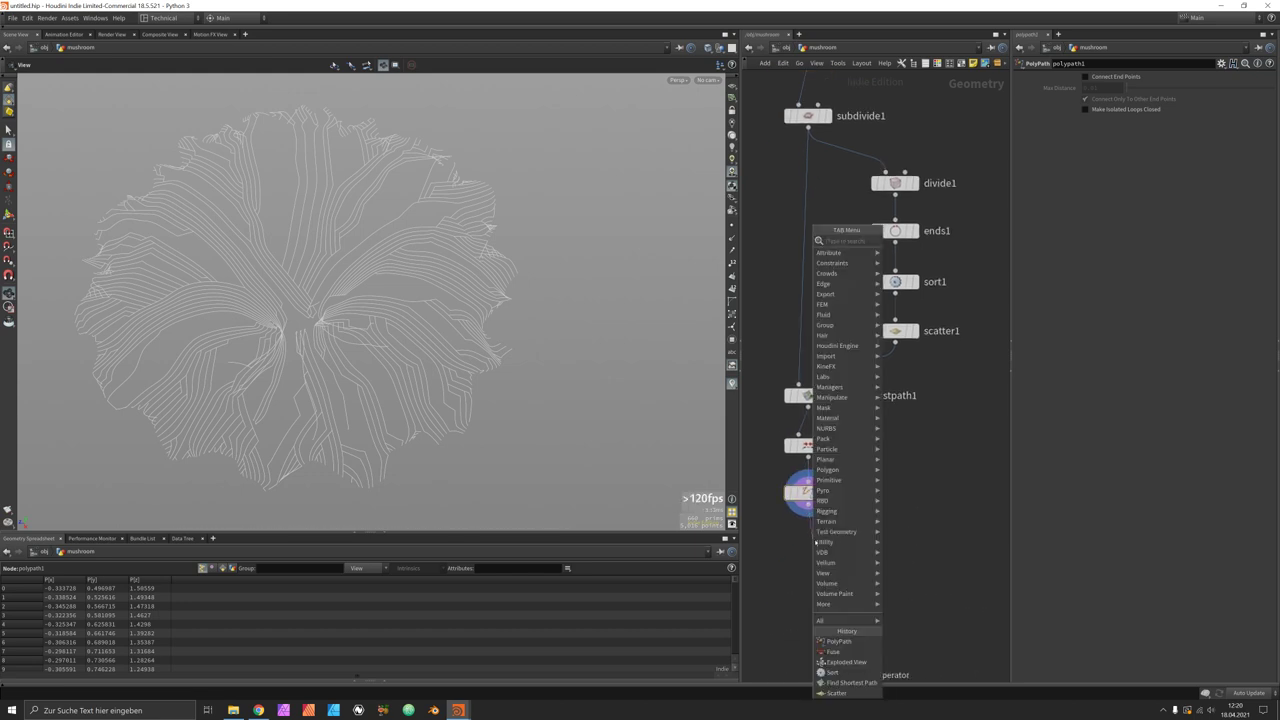
pyautogui.write('explo')
pyautogui.press('Return')
pyautogui.click(810, 540)
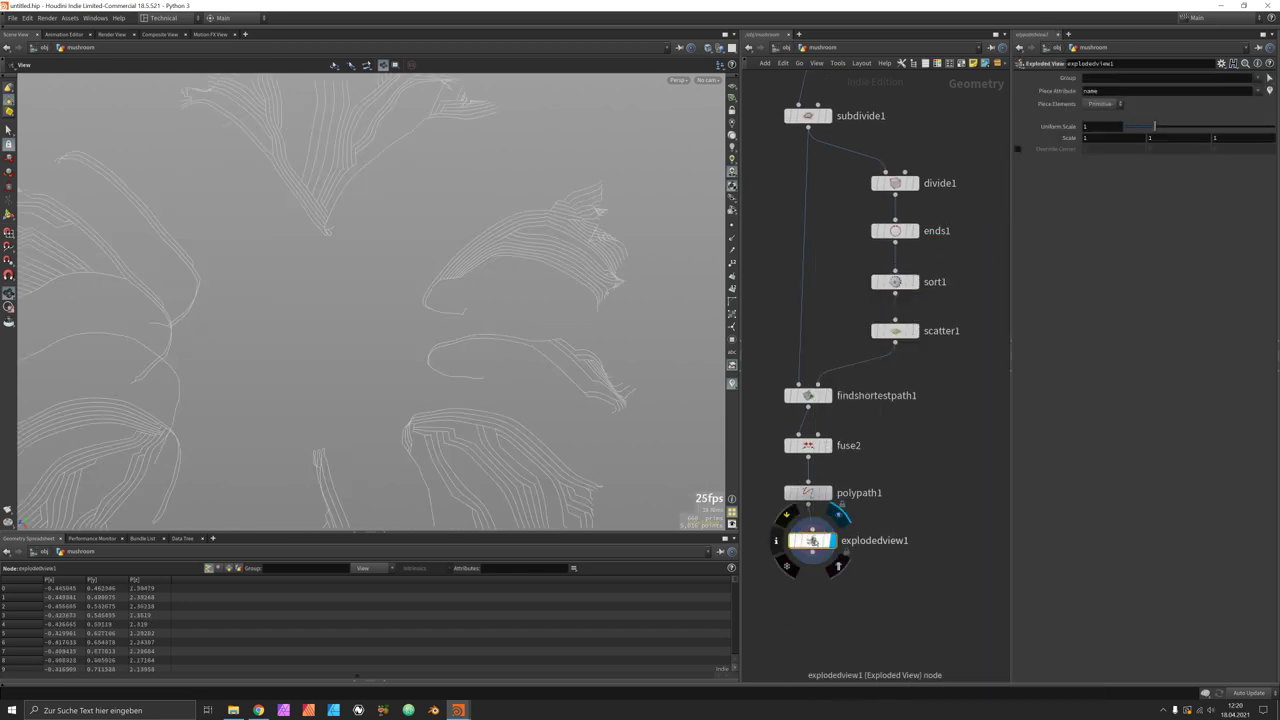
pyautogui.moveTo(1155, 126); pyautogui.dragTo(1134, 126)
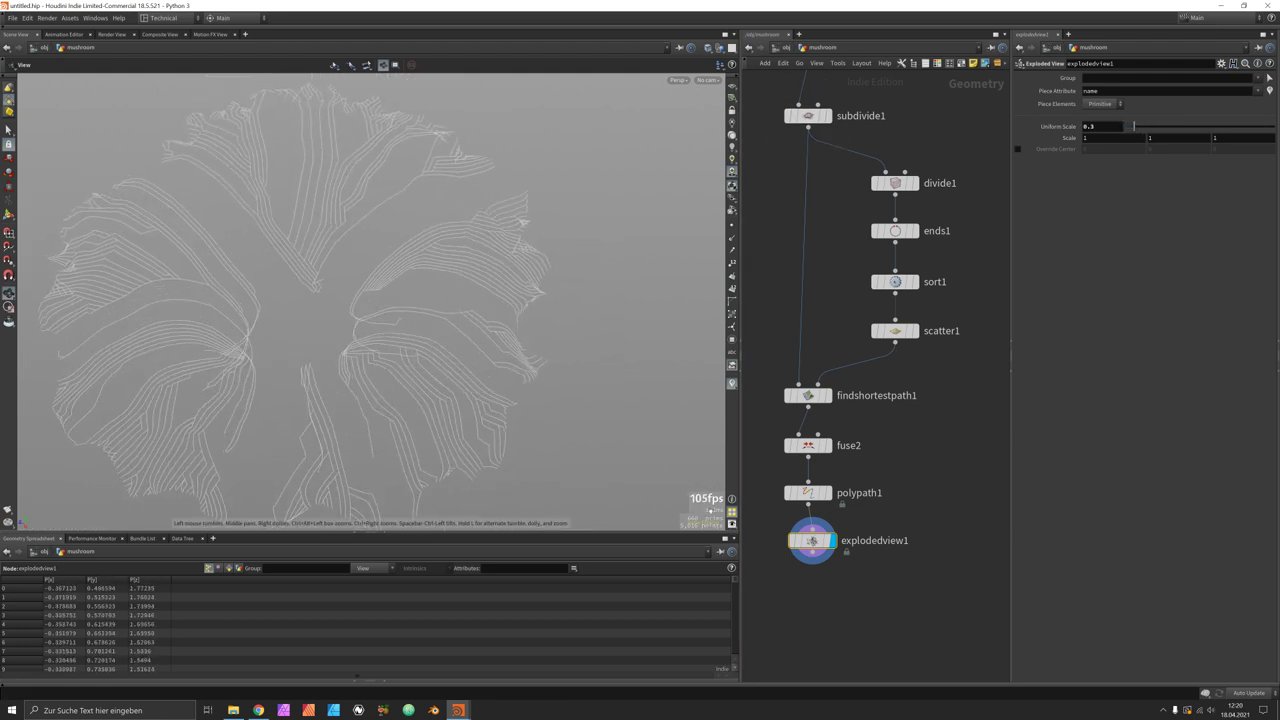
# Step: Review the nodes after findshortestpath1, then delete fuse2, polypath1 and explodedview1
pyautogui.click(732, 524)
pyautogui.click(732, 499)
pyautogui.click(808, 492)
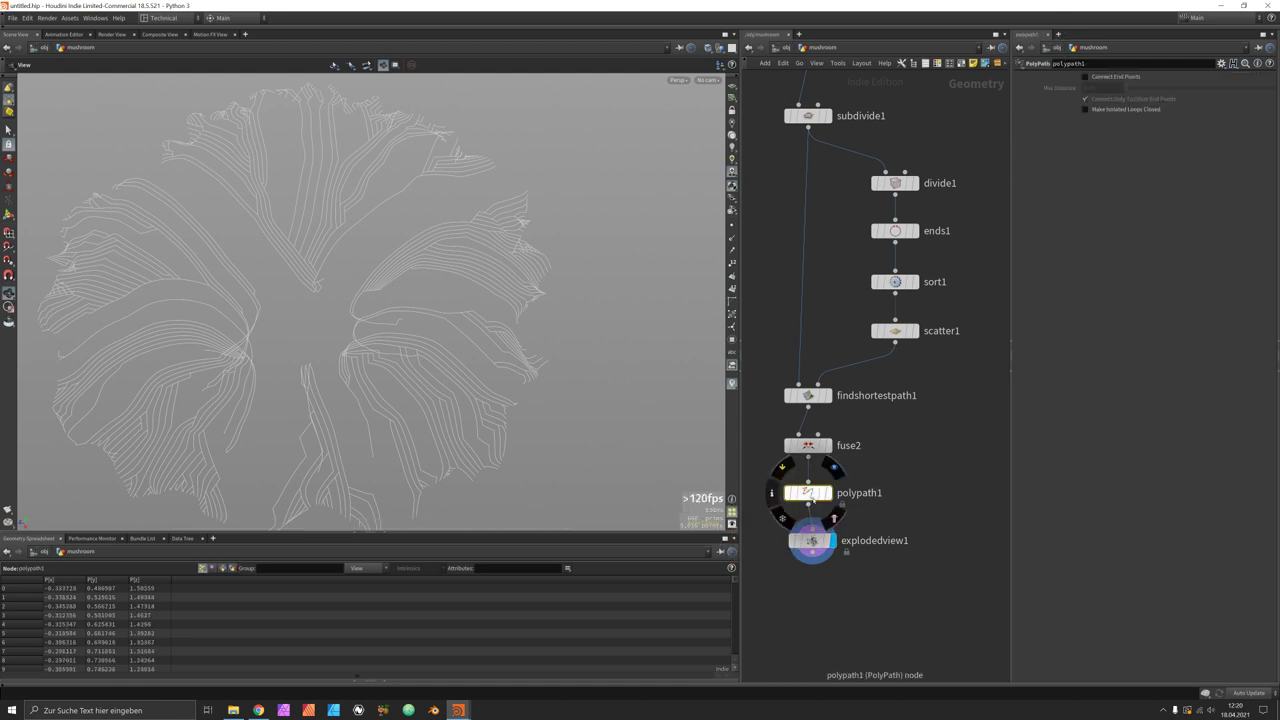
pyautogui.click(808, 445)
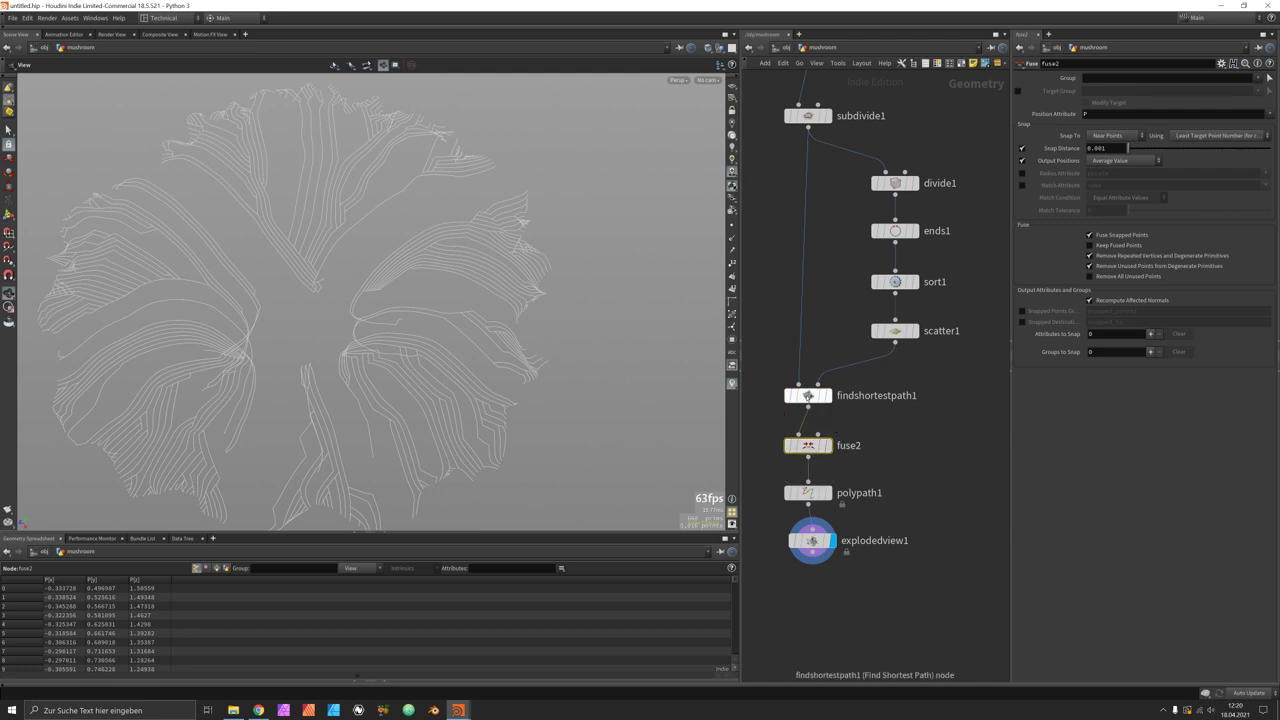
pyautogui.click(808, 395)
pyautogui.click(808, 445)
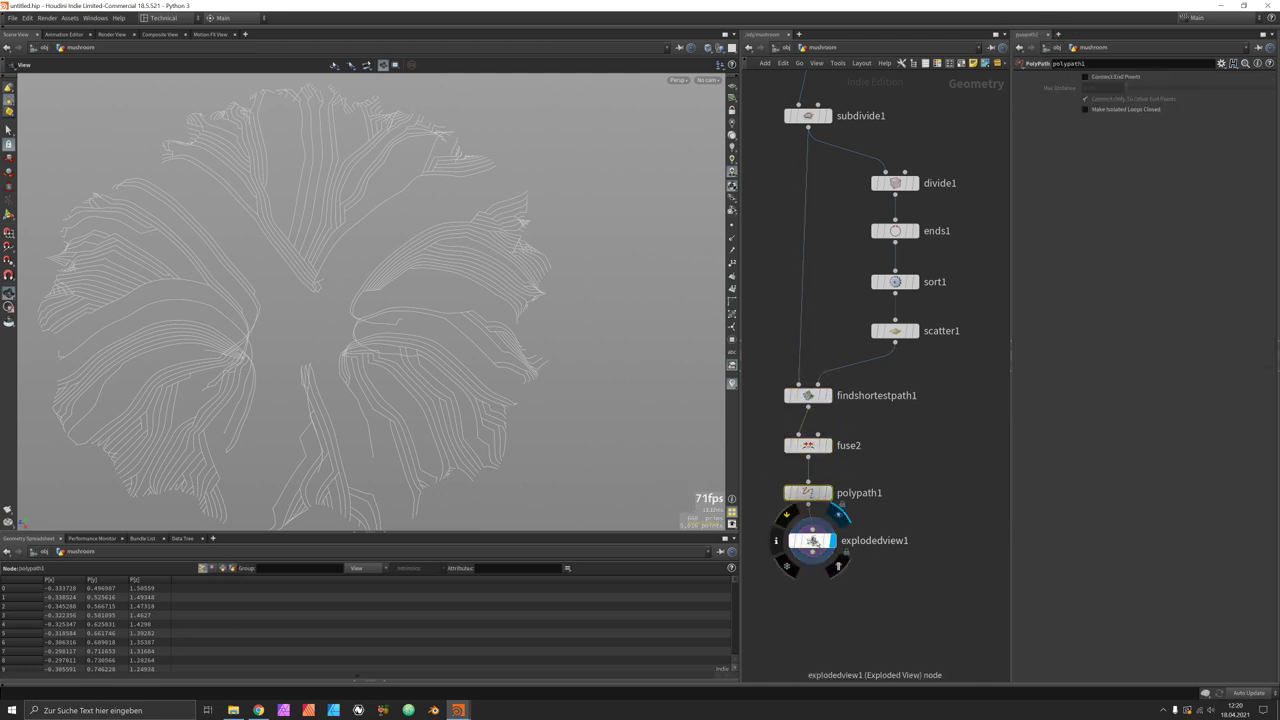
pyautogui.click(820, 541)
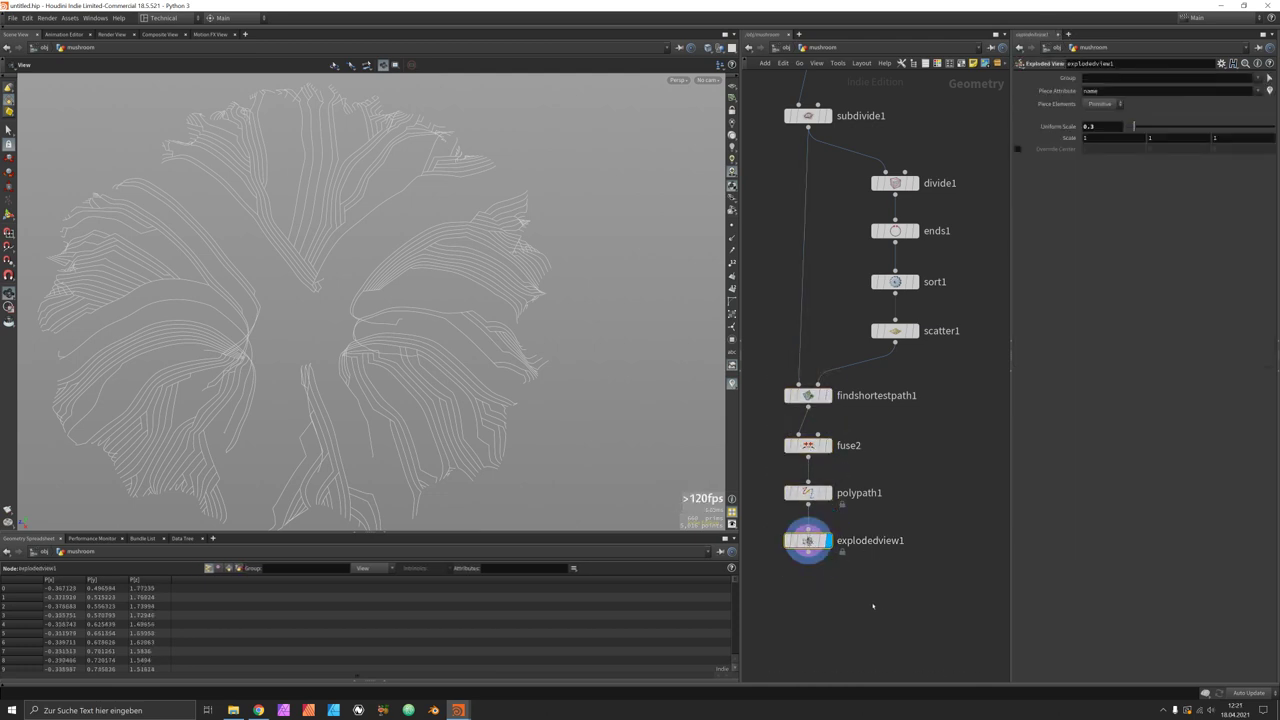
pyautogui.moveTo(870, 604); pyautogui.dragTo(806, 440)
pyautogui.press('Delete')
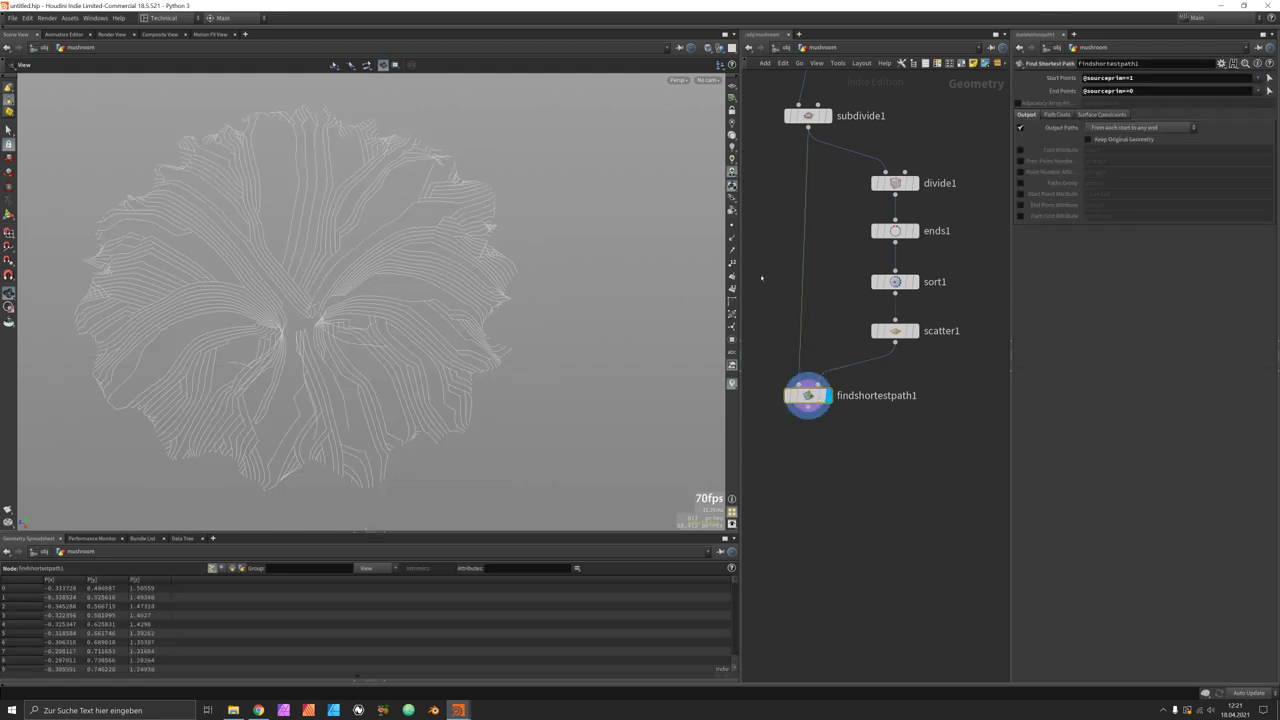
# Step: Show the curve points in the viewport and append a displayed Resample node to findshortestpath1
pyautogui.click(731, 225)
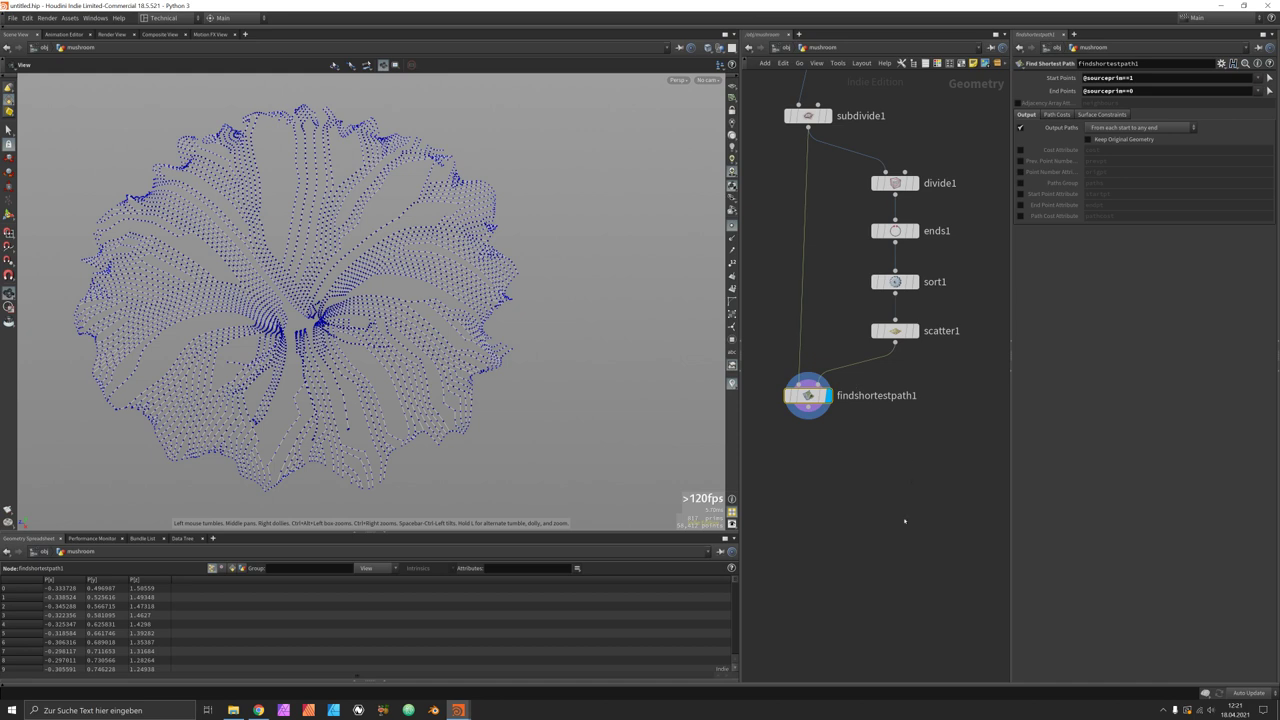
pyautogui.press('Tab')
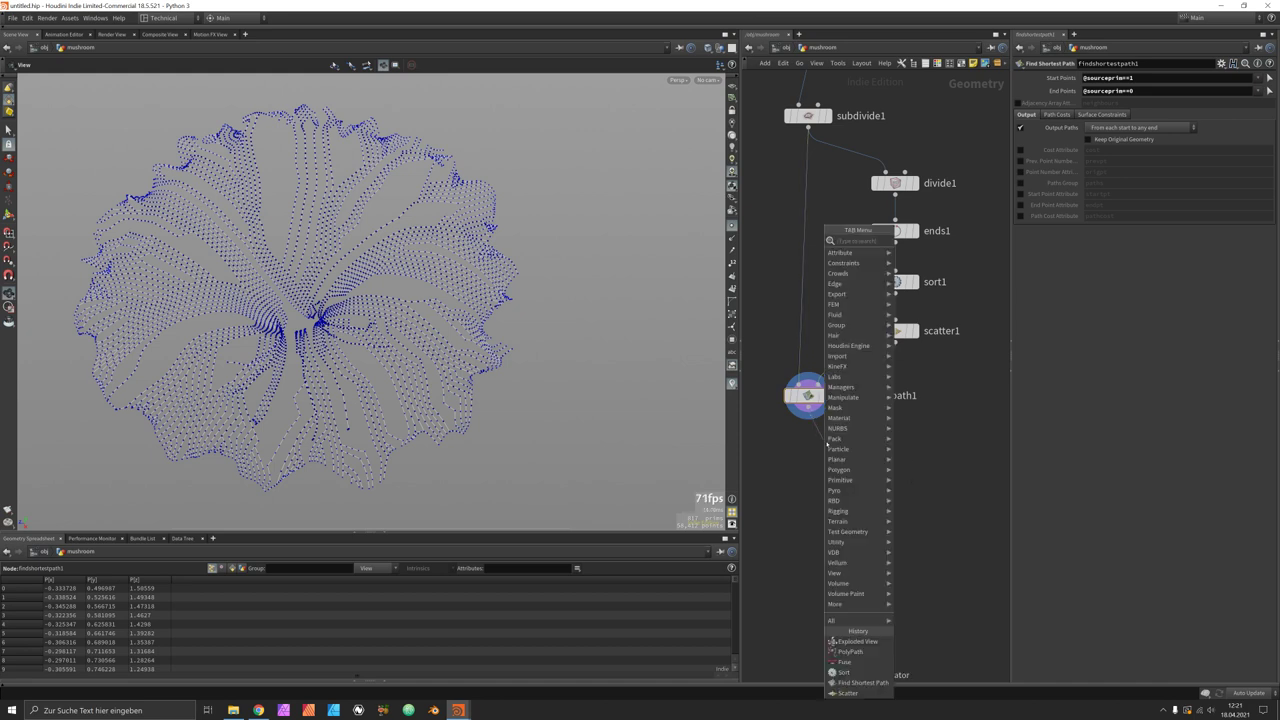
pyautogui.write('resa')
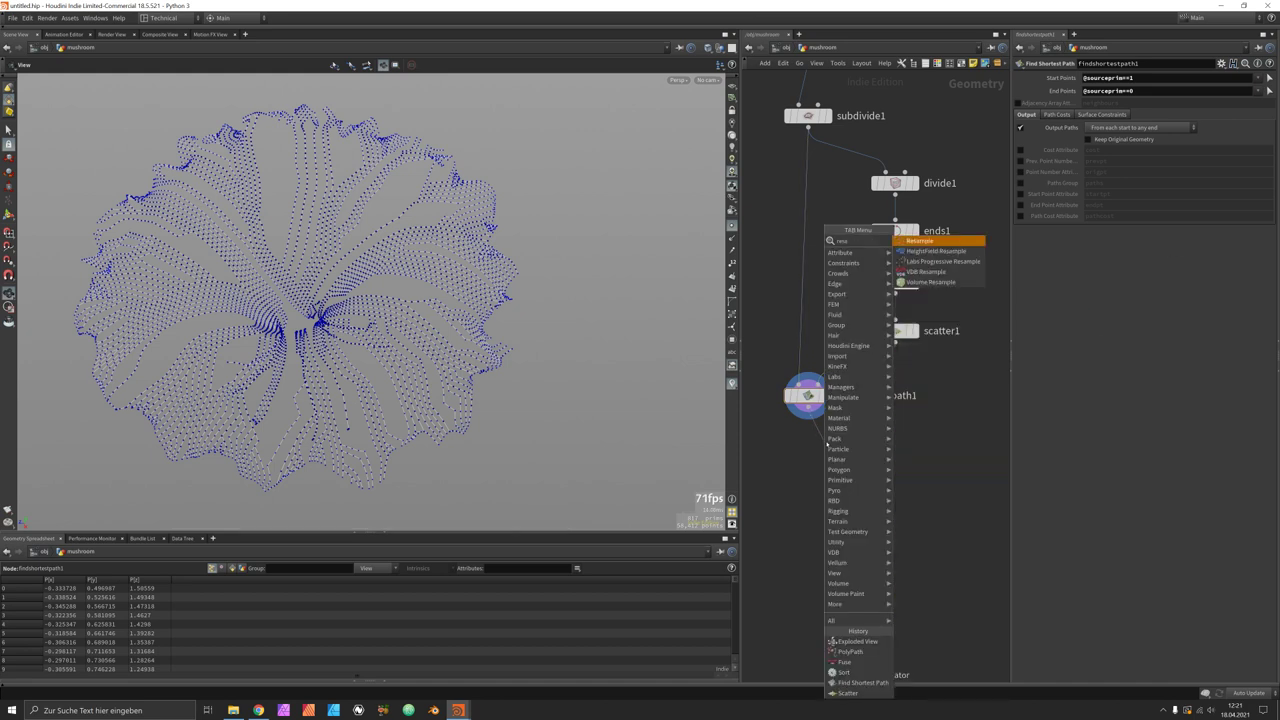
pyautogui.press('Return')
pyautogui.click(823, 443)
pyautogui.click(850, 438)
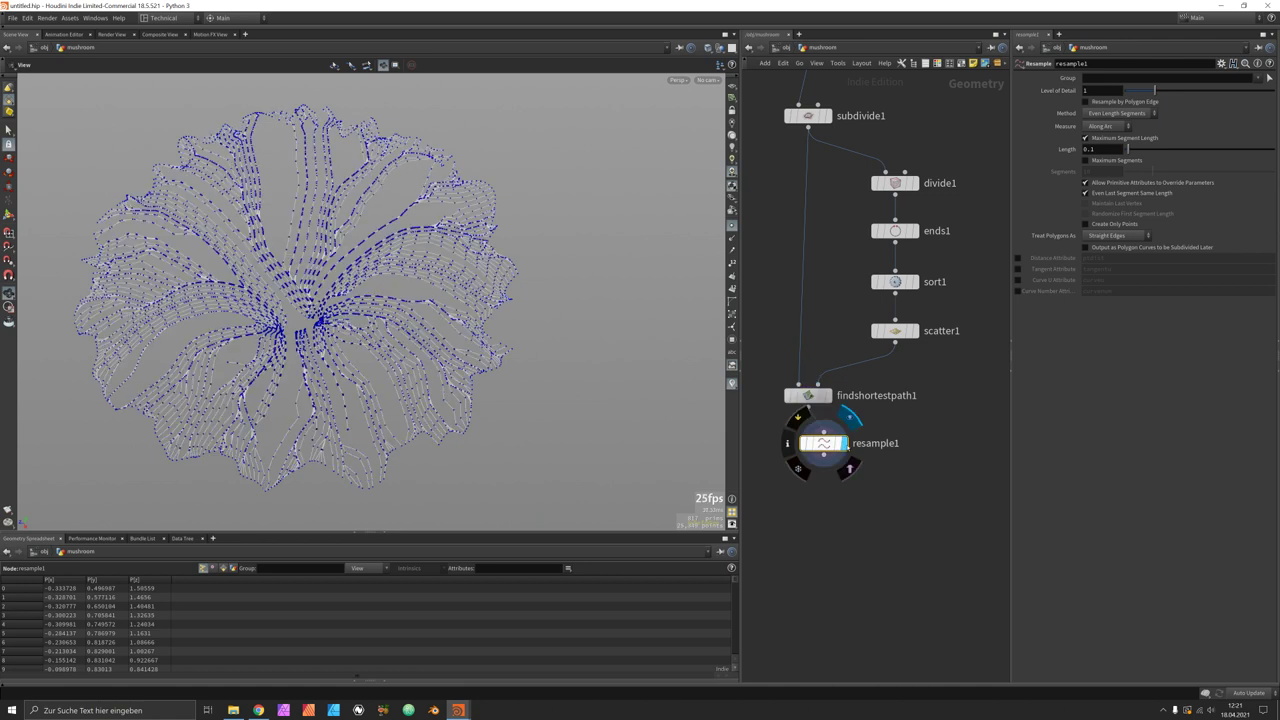
# Step: Set resample1 to treat polygons as Subdivision Curves with a maximum segment length of 0.005
pyautogui.click(1118, 236)
pyautogui.click(1118, 256)
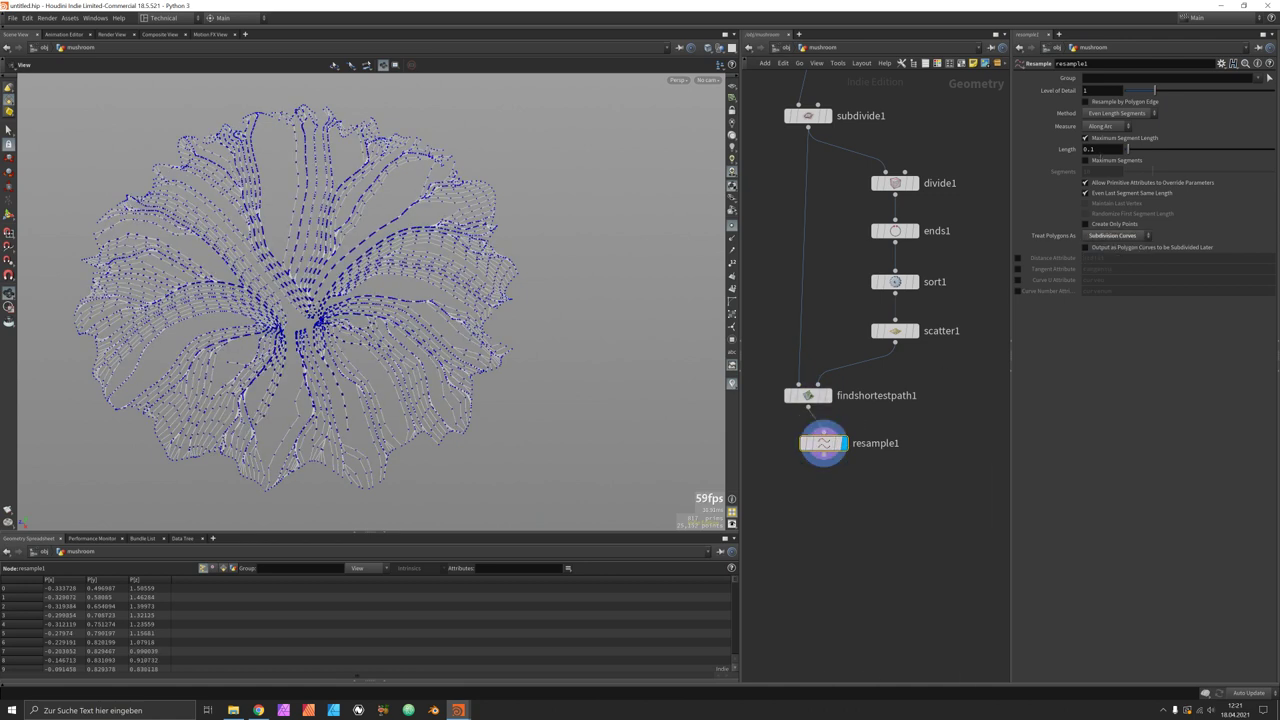
pyautogui.doubleClick(1095, 150)
pyautogui.write('0.00')
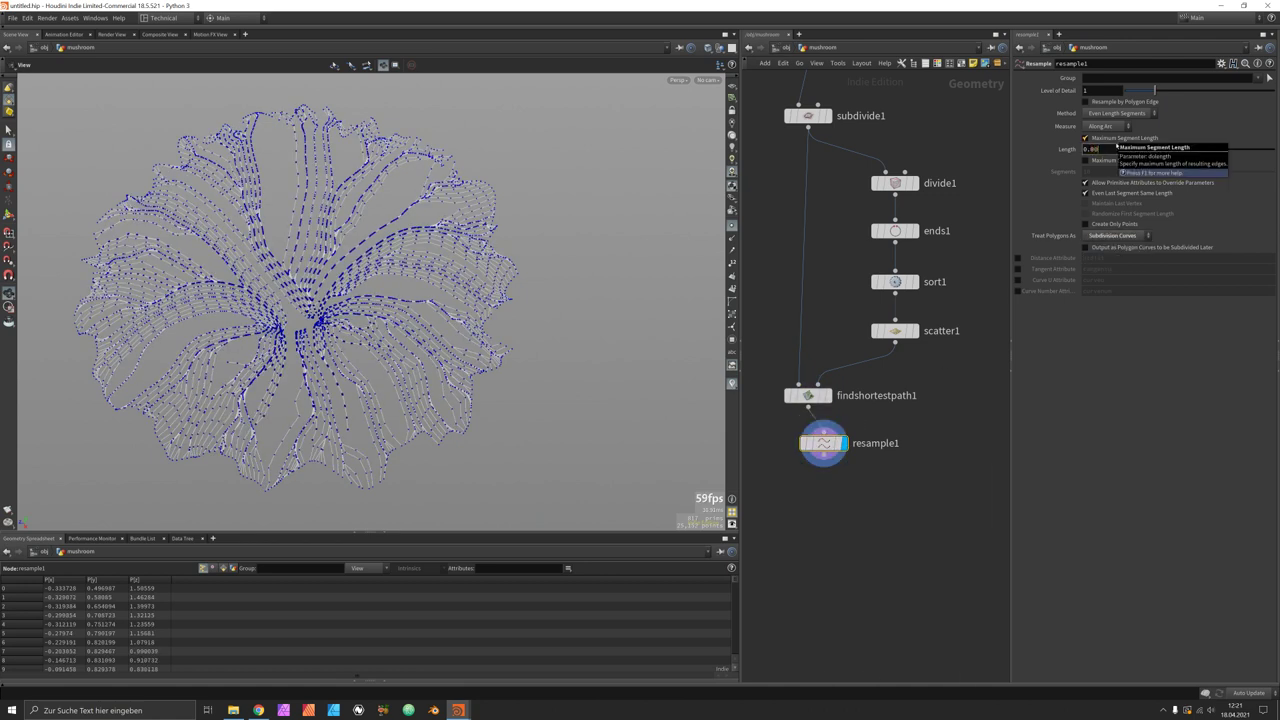
pyautogui.write('5')
pyautogui.press('Return')
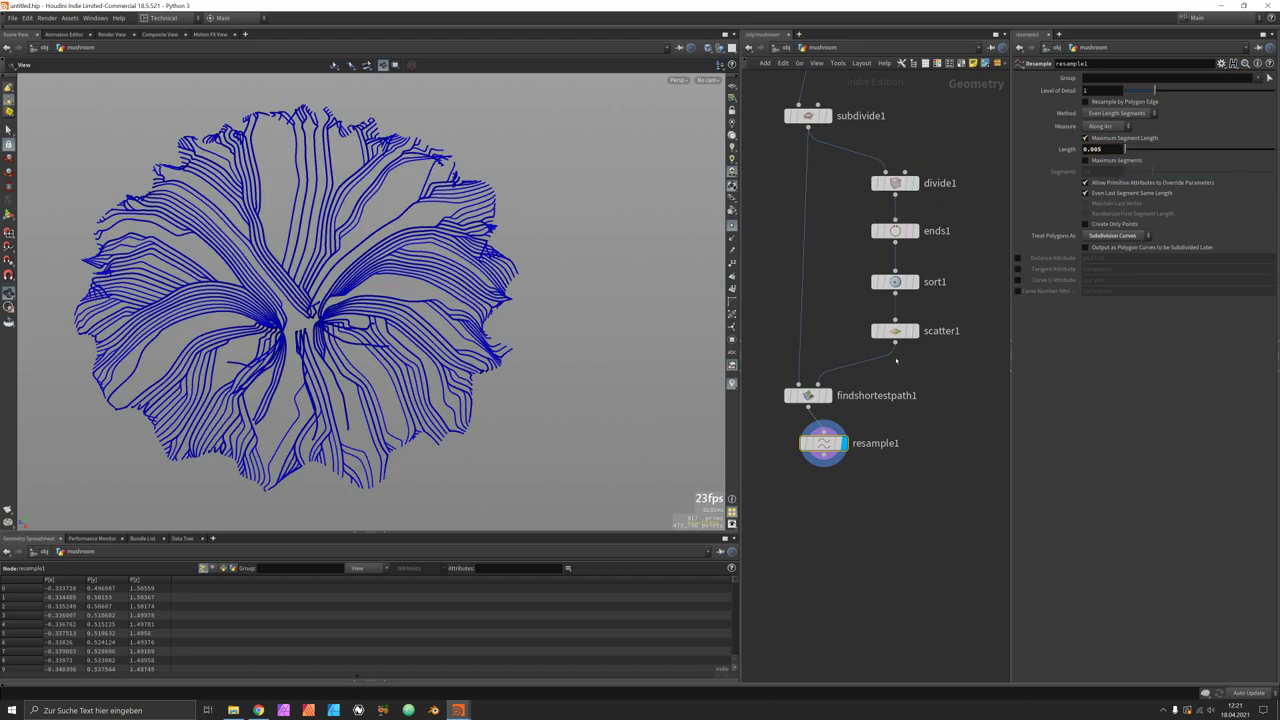
# Step: Insert a Smooth node between findshortestpath1 and resample1
pyautogui.moveTo(848, 438); pyautogui.dragTo(833, 480)
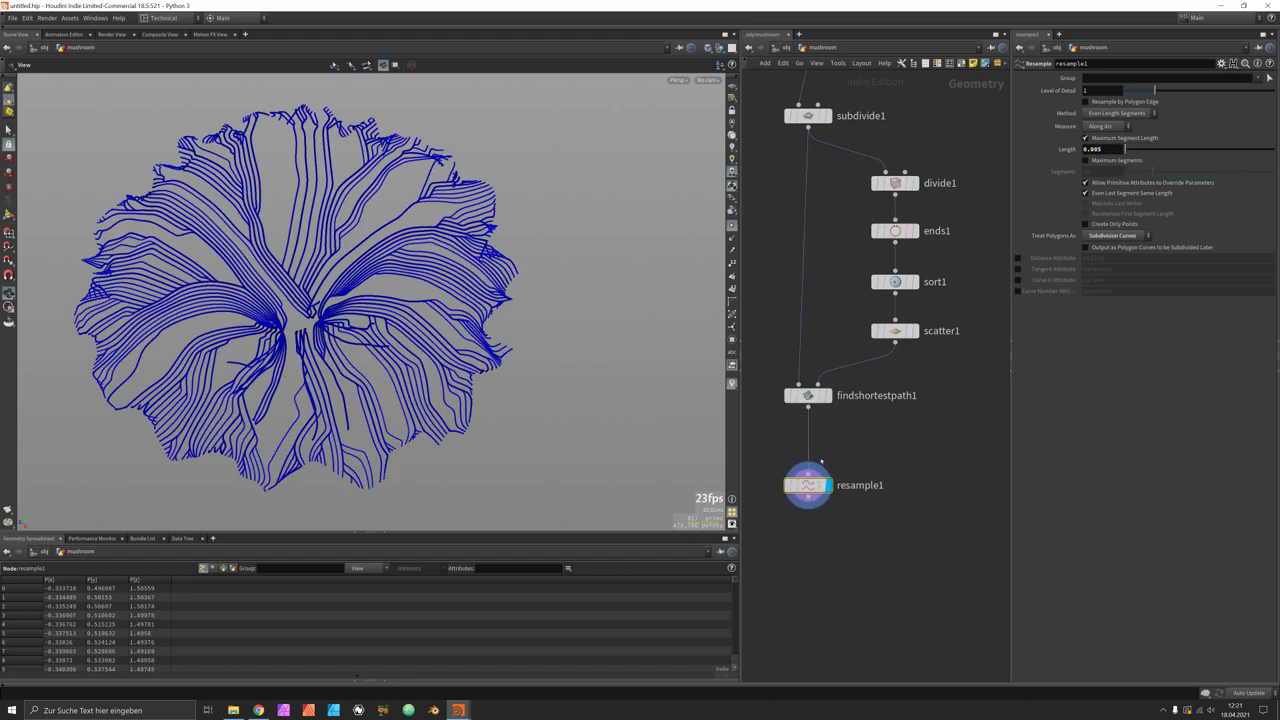
pyautogui.press('Tab')
pyautogui.moveTo(860, 240)
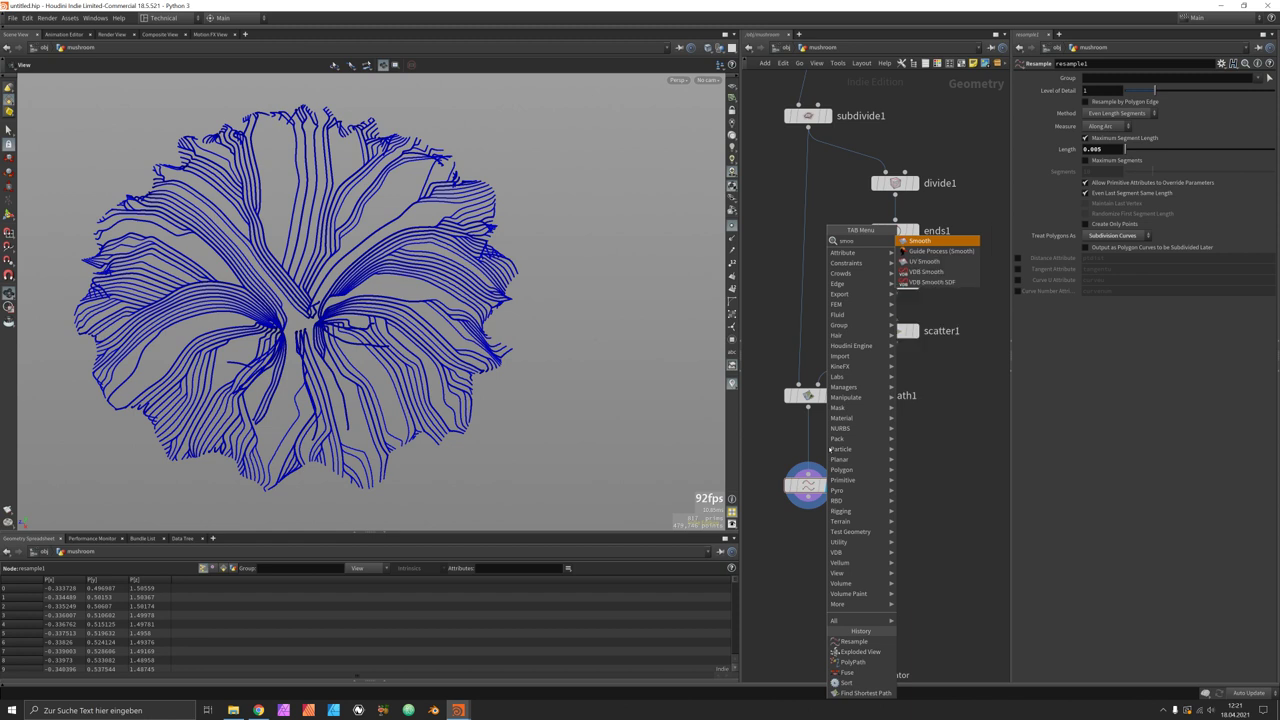
pyautogui.click(935, 240)
pyautogui.click(808, 444)
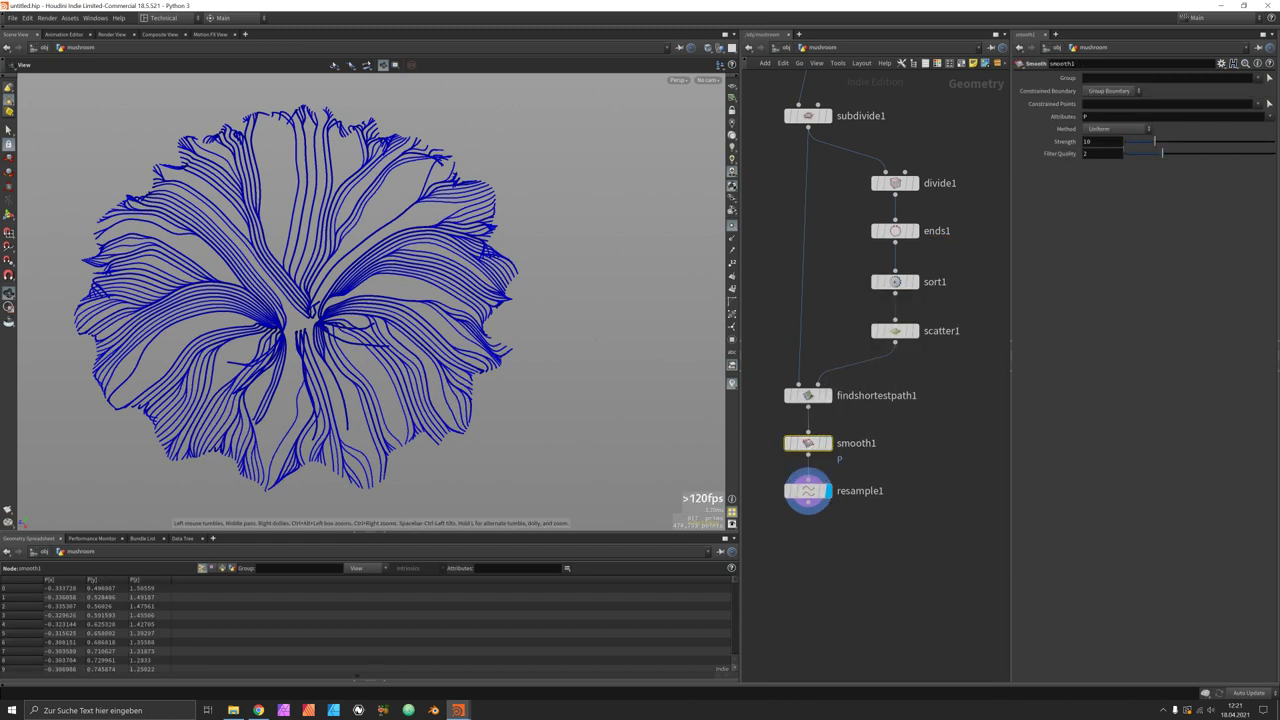
# Step: Set smooth1's Filter Quality to 1 and Strength to 35.9, and inspect the smoothed curves
pyautogui.moveTo(1150, 157); pyautogui.dragTo(1250, 145)
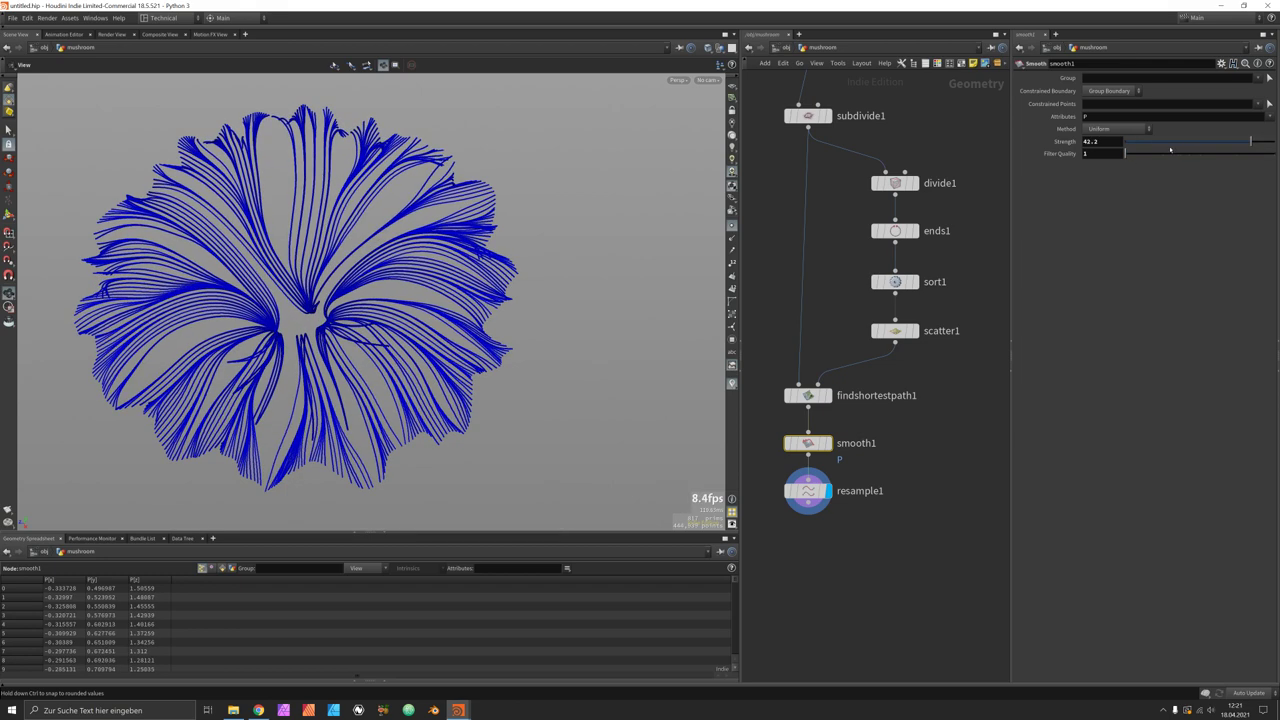
pyautogui.click(1230, 148)
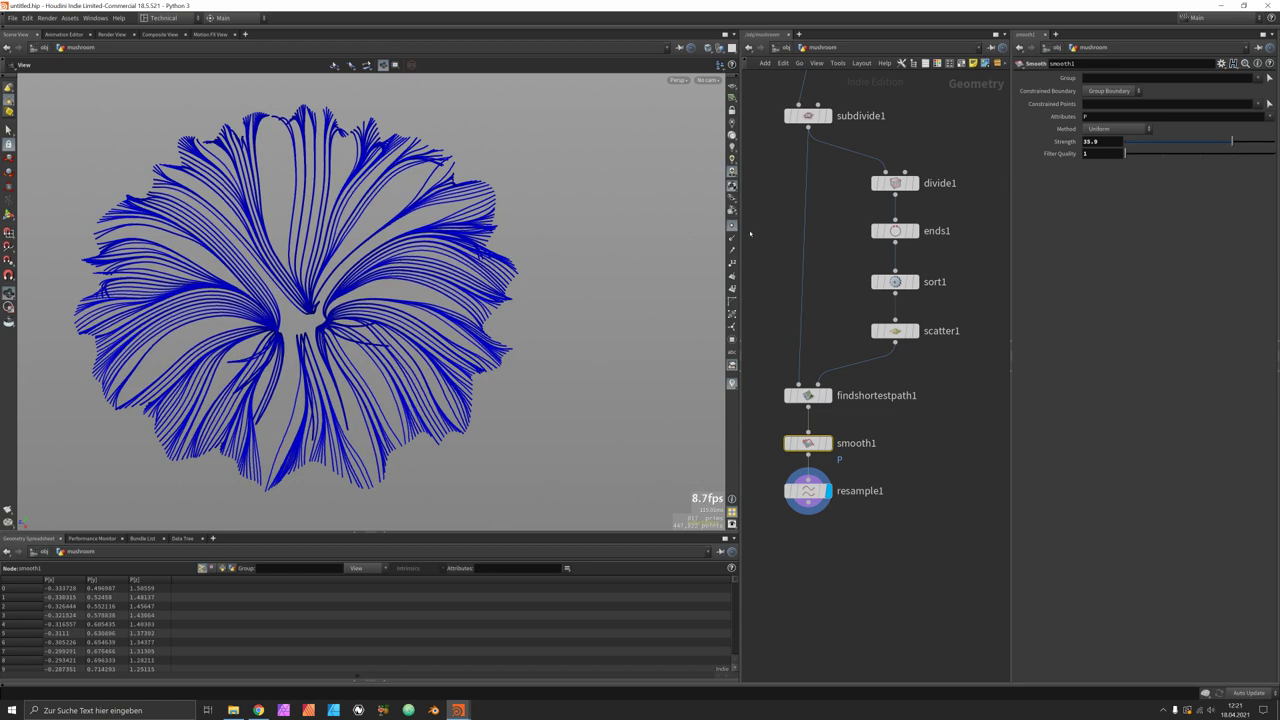
pyautogui.moveTo(385, 200); pyautogui.dragTo(380, 262)
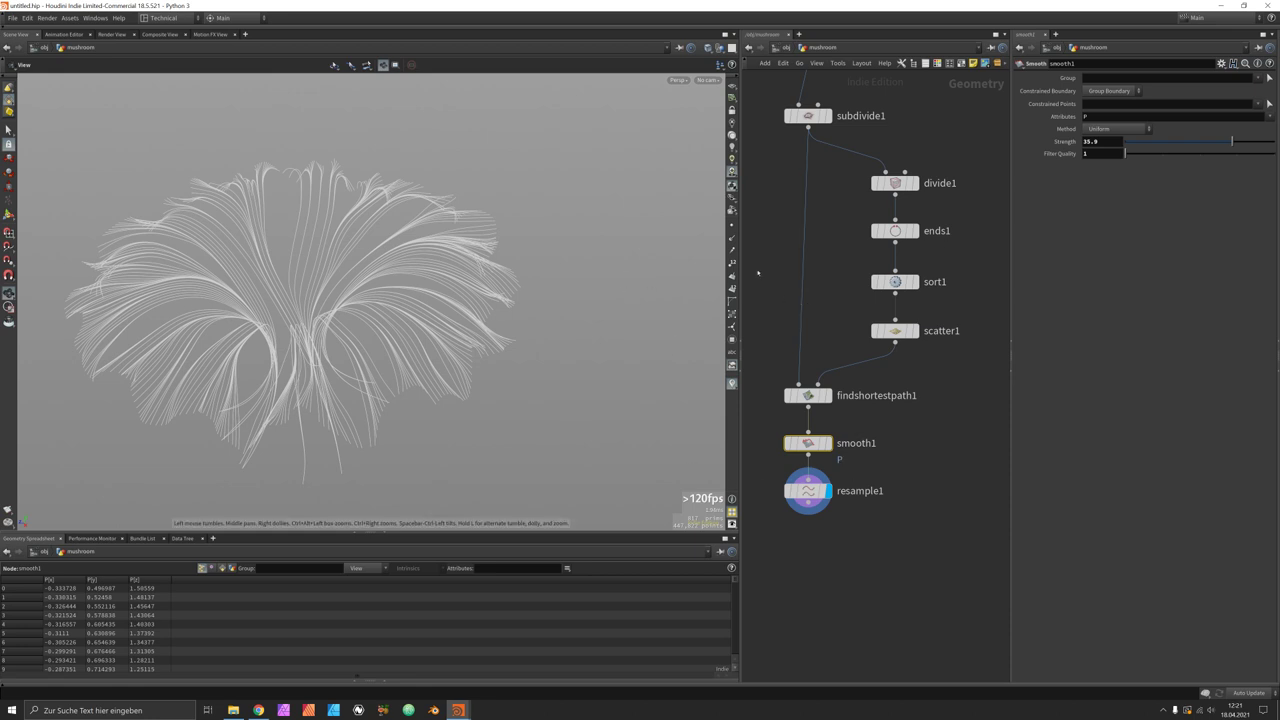
pyautogui.moveTo(401, 236); pyautogui.dragTo(405, 252)
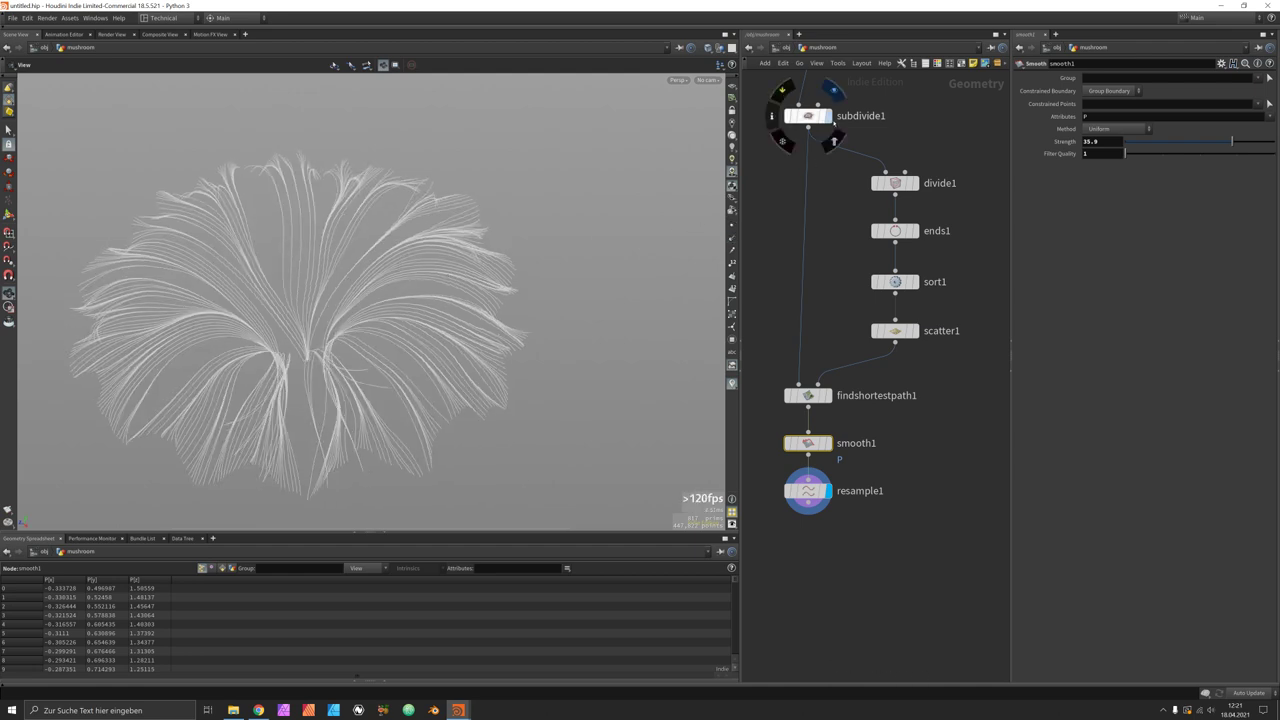
# Step: Display subdivide1 and check the mushroom surface for point normals in the viewport
pyautogui.click(826, 116)
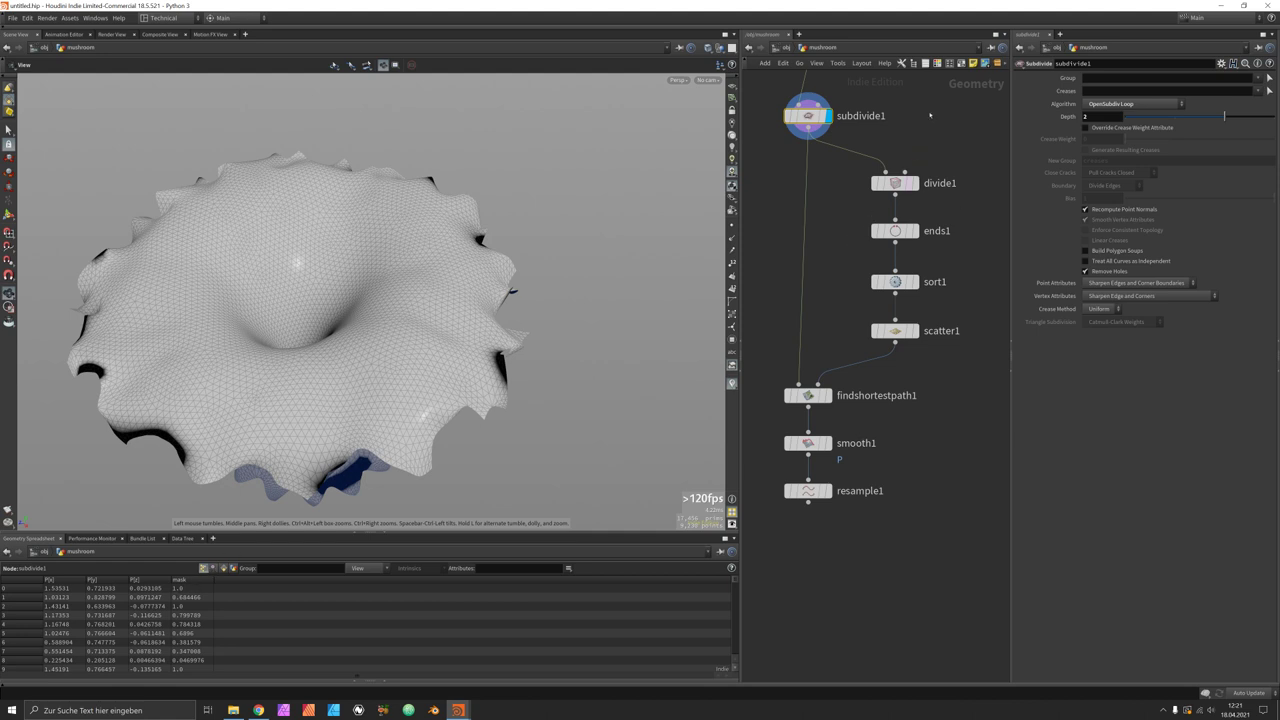
pyautogui.moveTo(930, 116); pyautogui.dragTo(910, 233, button='middle')
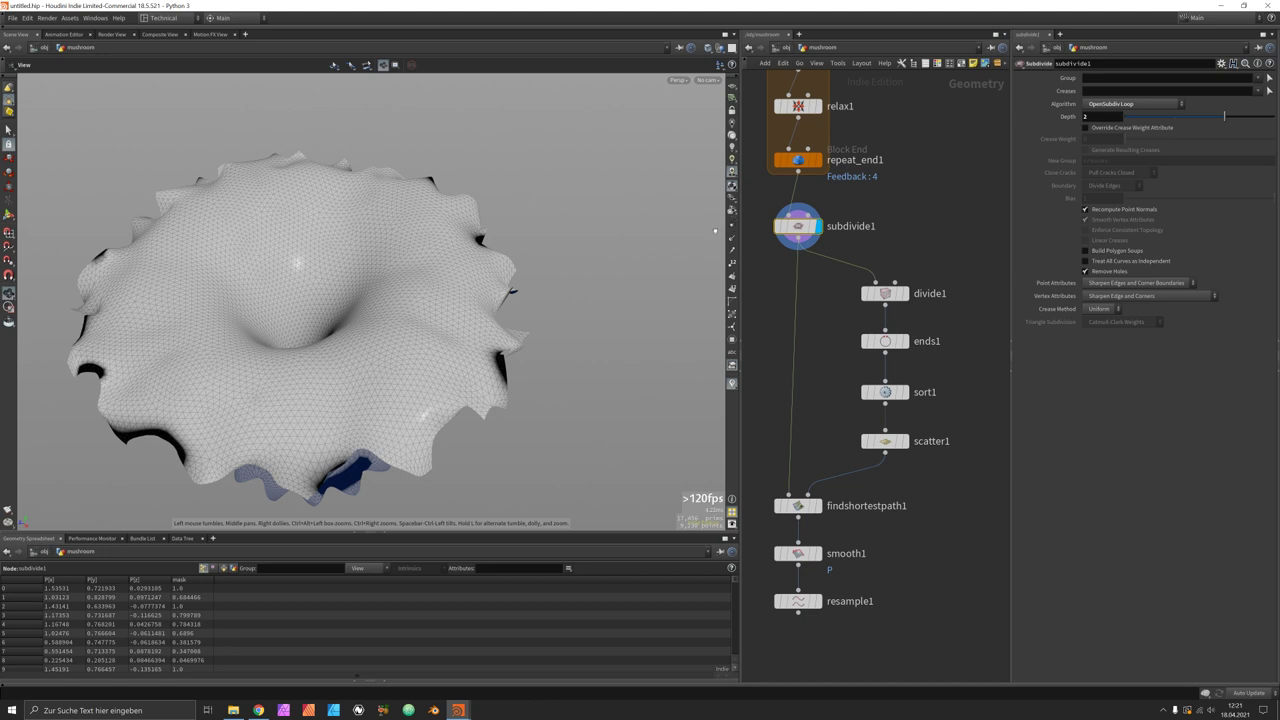
pyautogui.click(732, 238)
pyautogui.click(732, 238)
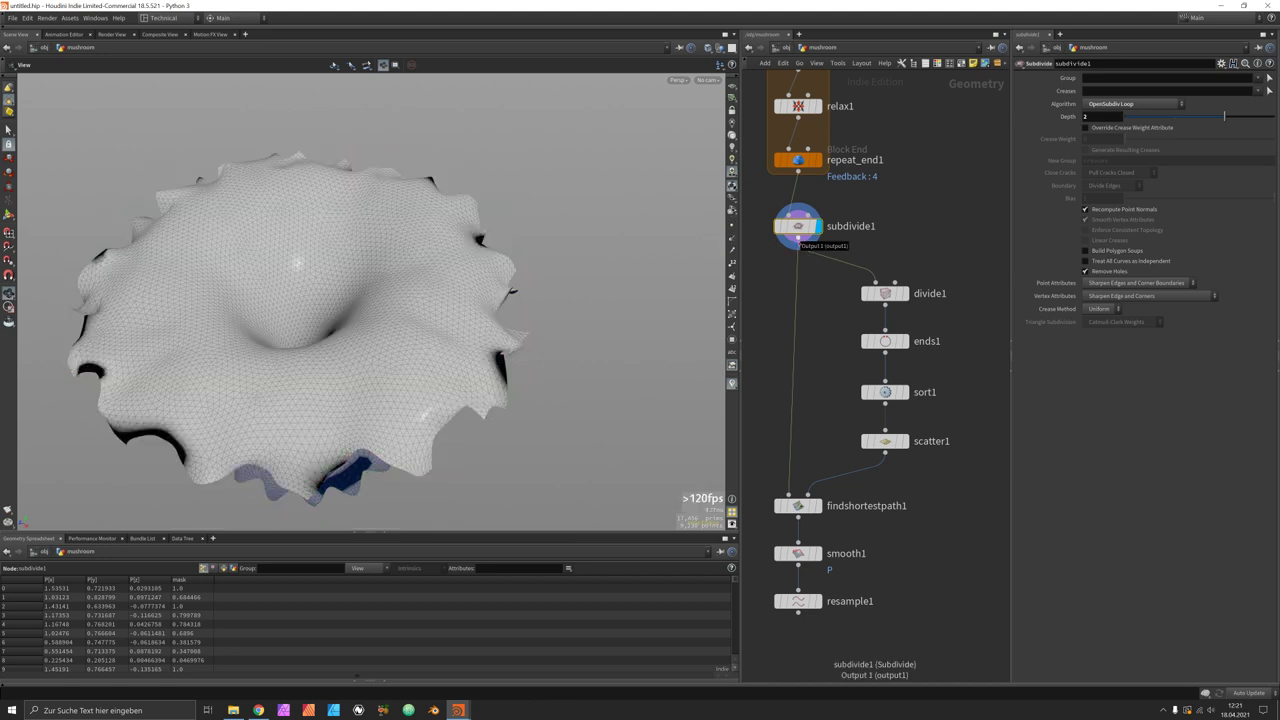
# Step: Branch a Normal node off subdivide1, display it, and set it to add normals to Points
pyautogui.click(798, 238)
pyautogui.moveTo(900, 540); pyautogui.dragTo(883, 467, button='middle')
pyautogui.press('Tab')
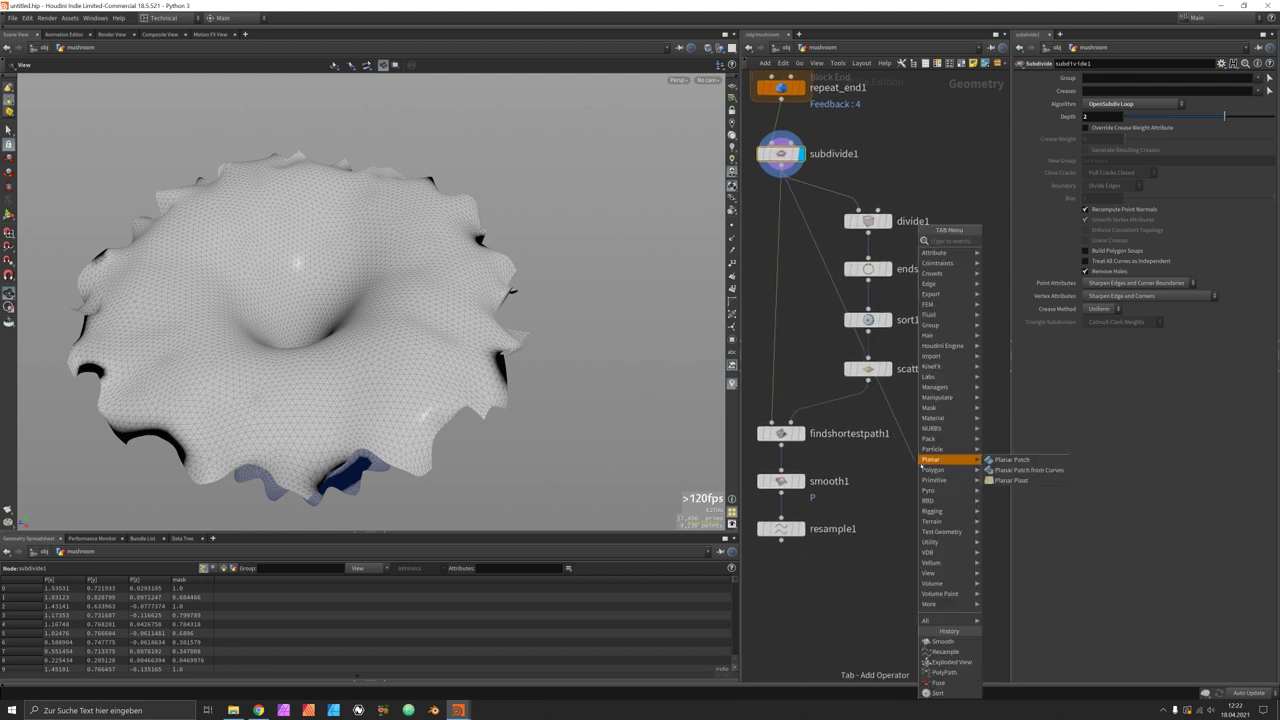
pyautogui.write('nor')
pyautogui.press('Return')
pyautogui.click(913, 462)
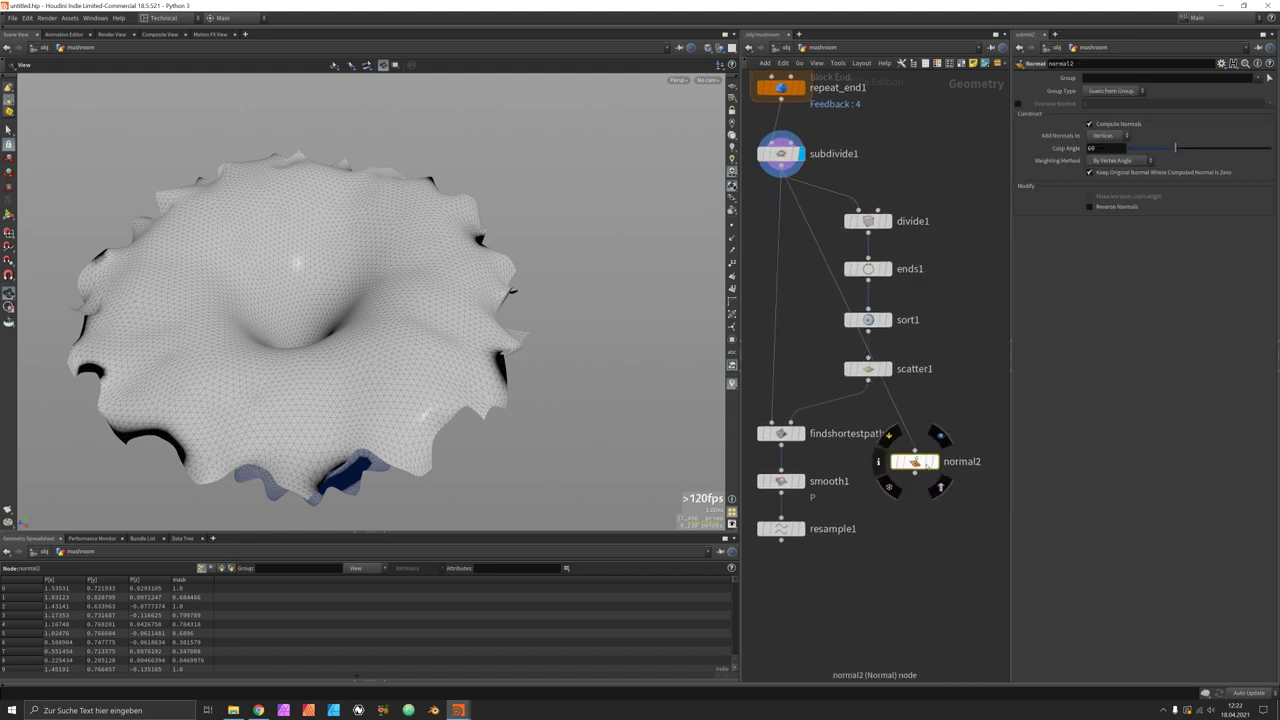
pyautogui.moveTo(913, 462); pyautogui.dragTo(931, 433)
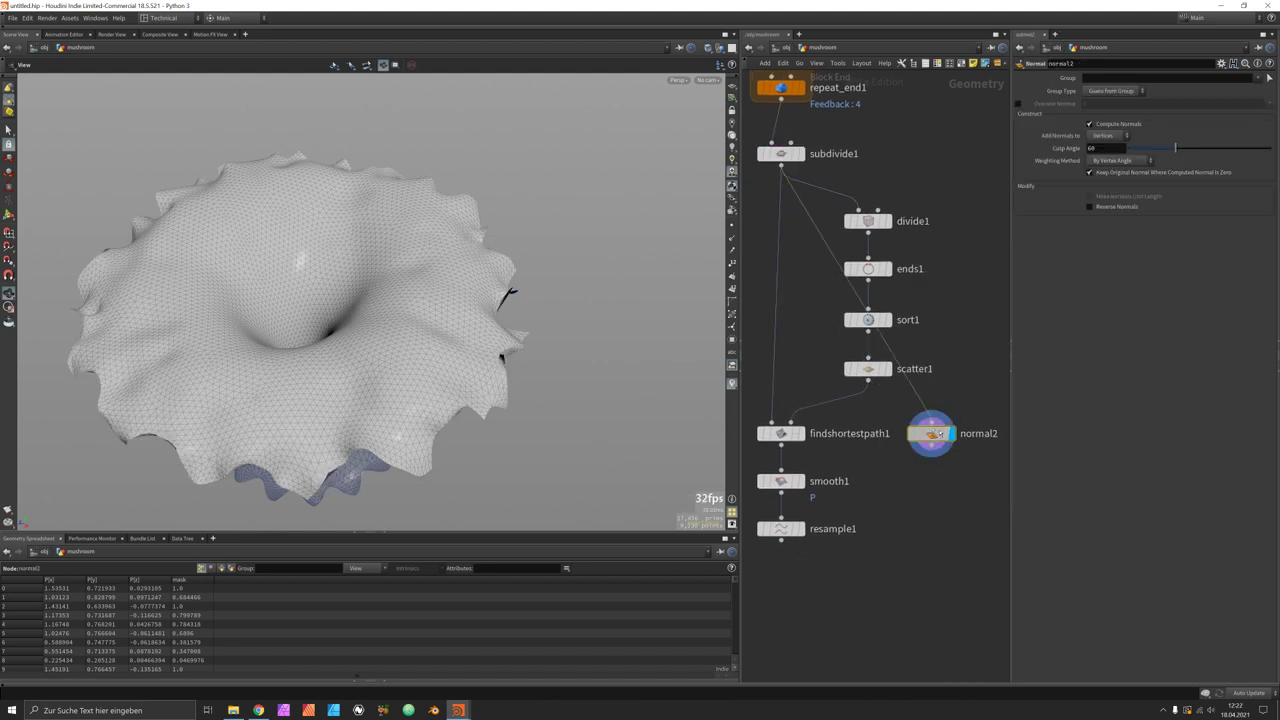
pyautogui.click(1110, 136)
pyautogui.click(1105, 133)
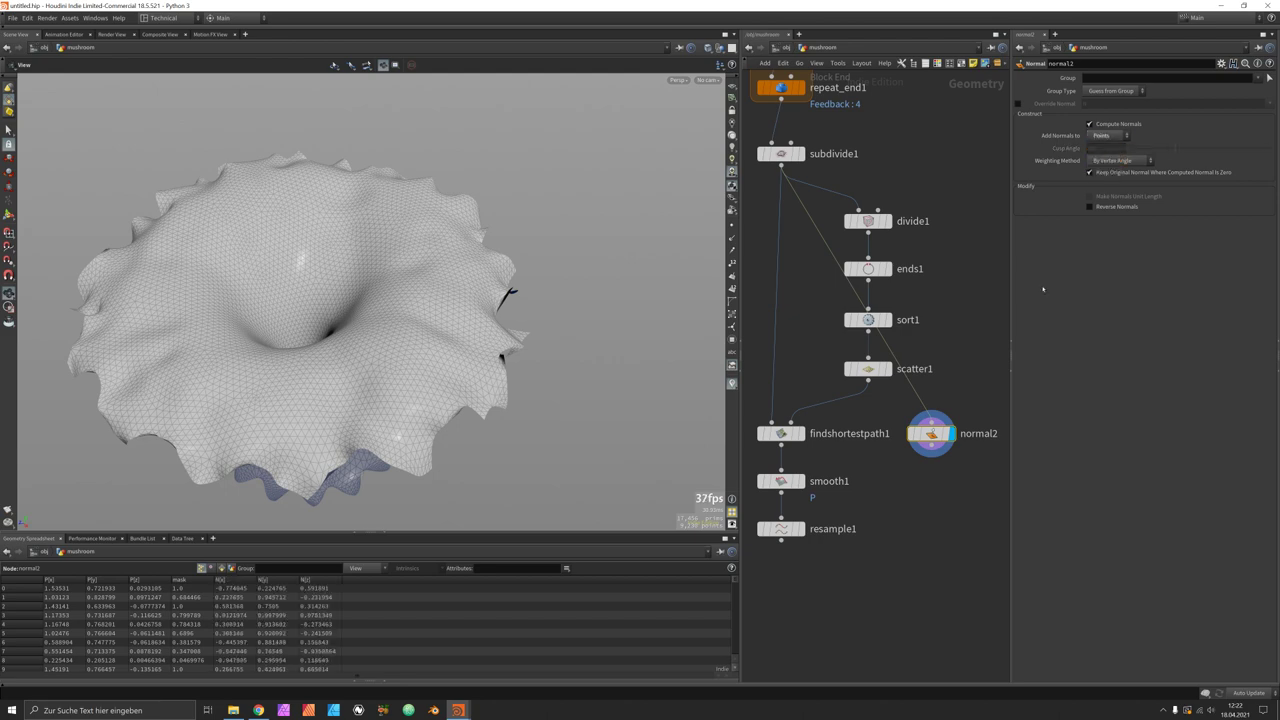
# Step: Add an Attribute Blur node below normal2
pyautogui.press('Tab')
pyautogui.write('blur')
pyautogui.press('Return')
pyautogui.click(937, 481)
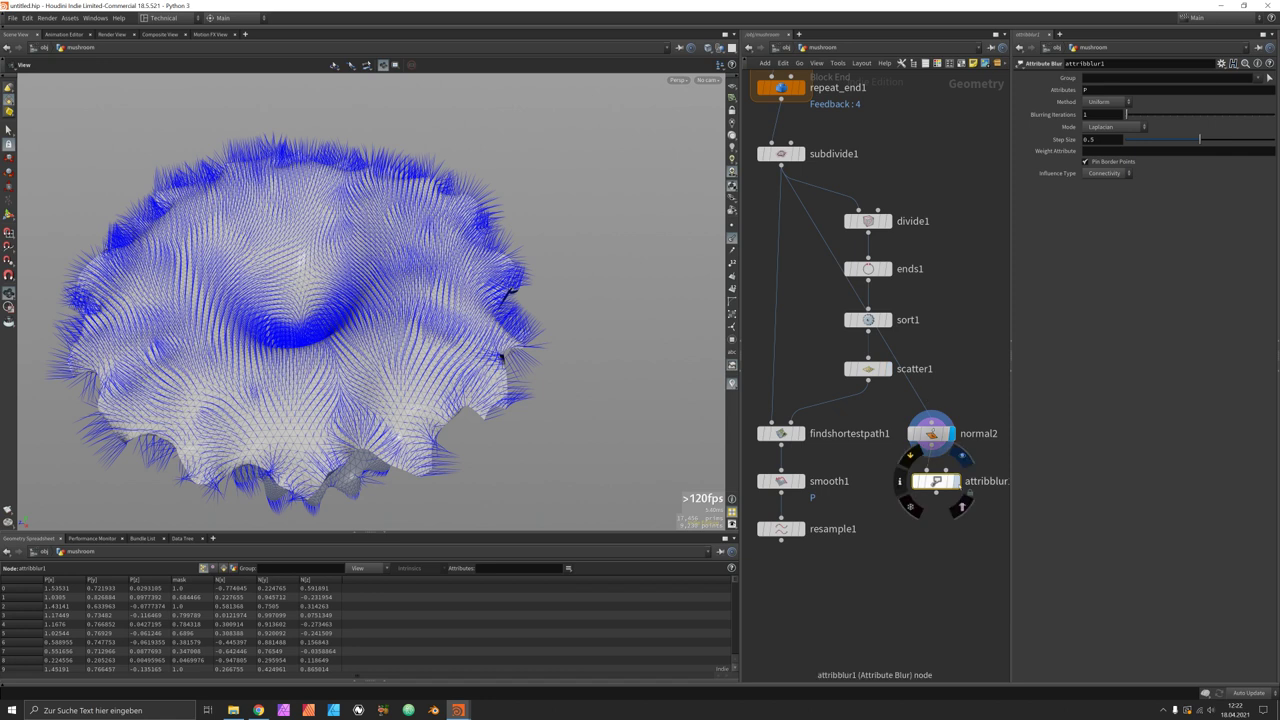
# Step: Display attribblur1, set its Attributes to N and Blurring Iterations to 100, and check the blurred normals
pyautogui.click(955, 481)
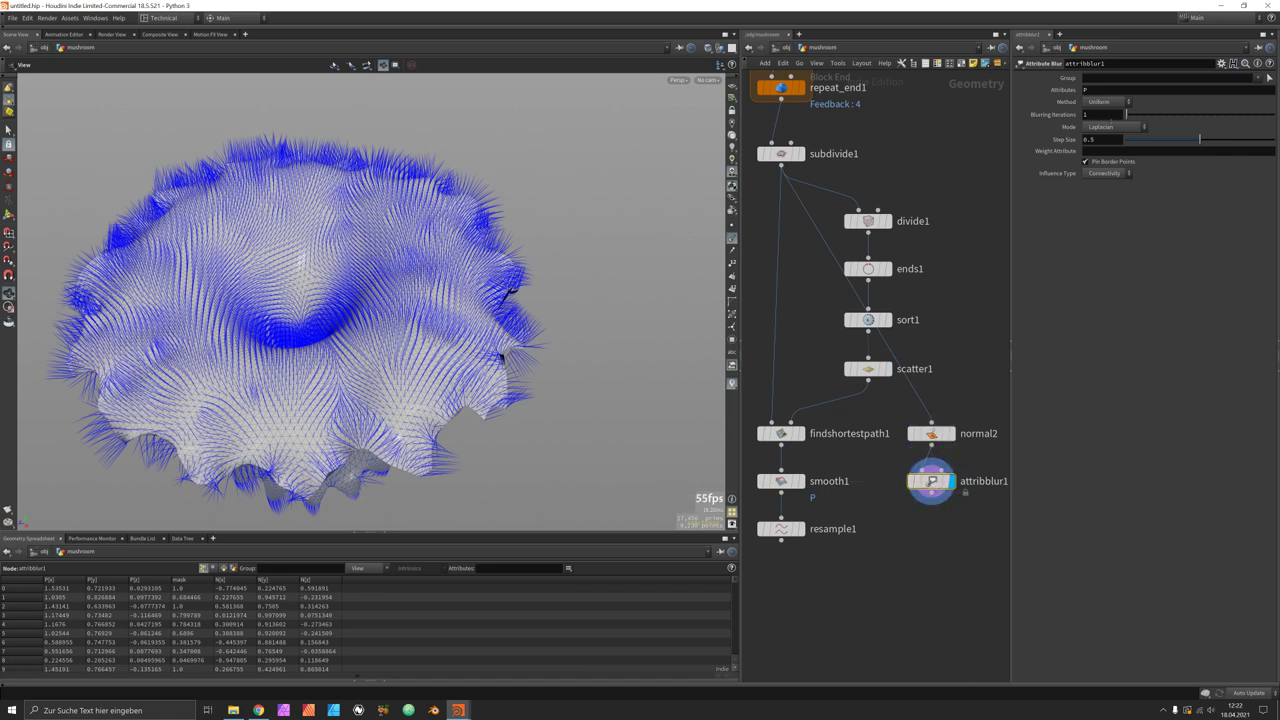
pyautogui.click(1104, 90)
pyautogui.press('Return')
pyautogui.moveTo(1126, 114); pyautogui.dragTo(1272, 117)
pyautogui.moveTo(410, 225); pyautogui.dragTo(421, 266)
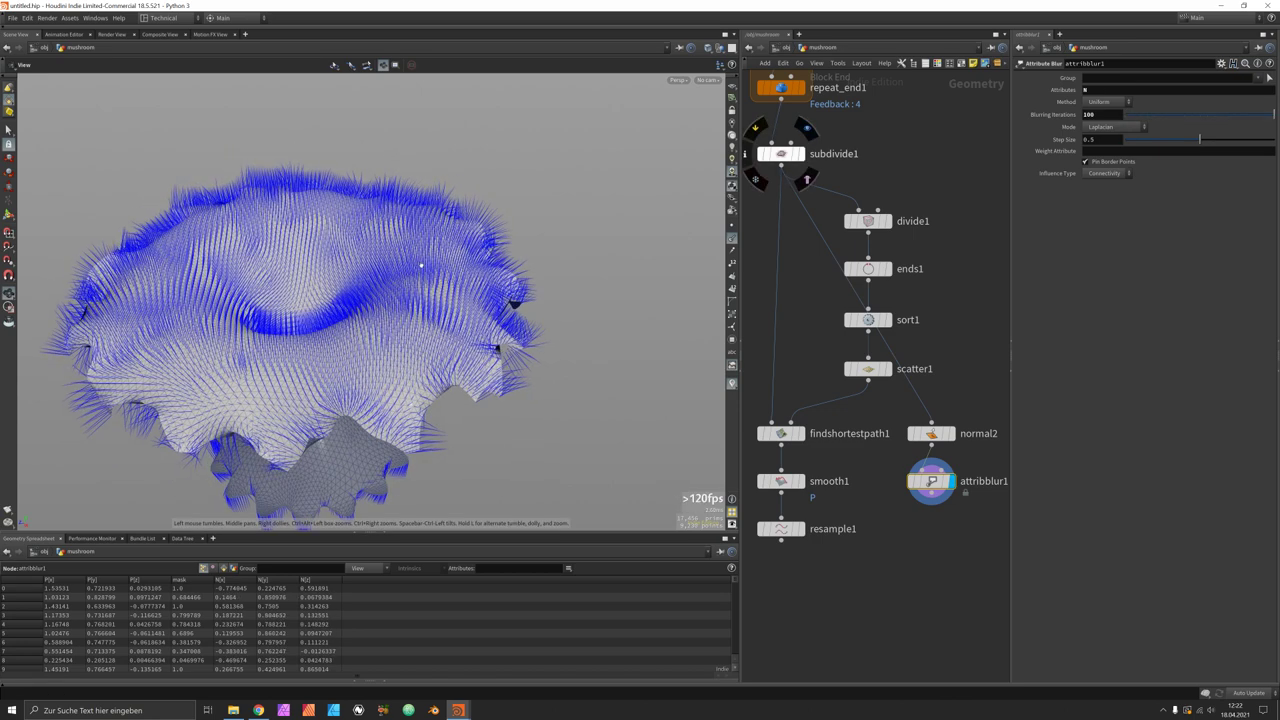
# Step: Add an Attribute Transfer node fed by the output of resample1
pyautogui.moveTo(784, 547); pyautogui.dragTo(776, 467, button='middle')
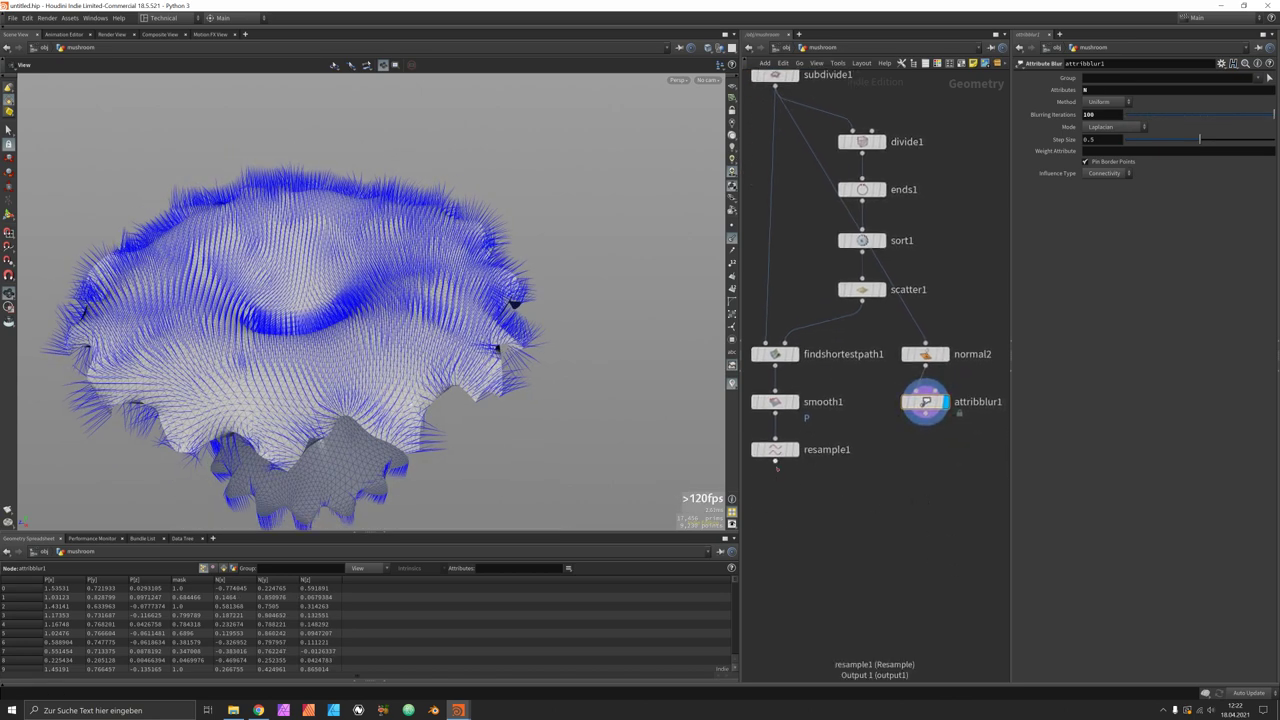
pyautogui.moveTo(776, 467); pyautogui.dragTo(853, 515)
pyautogui.write('atran')
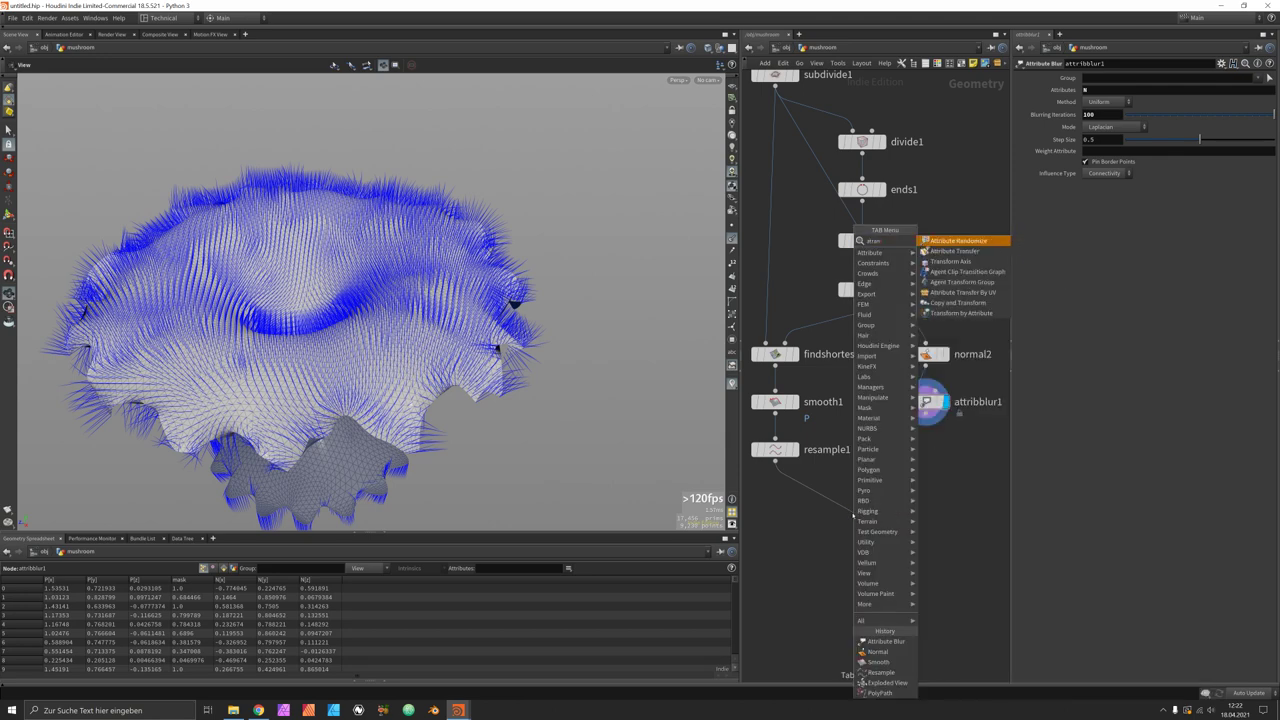
pyautogui.press('BackSpace')
pyautogui.press('BackSpace')
pyautogui.press('BackSpace')
pyautogui.press('BackSpace')
pyautogui.press('BackSpace')
pyautogui.write('atran')
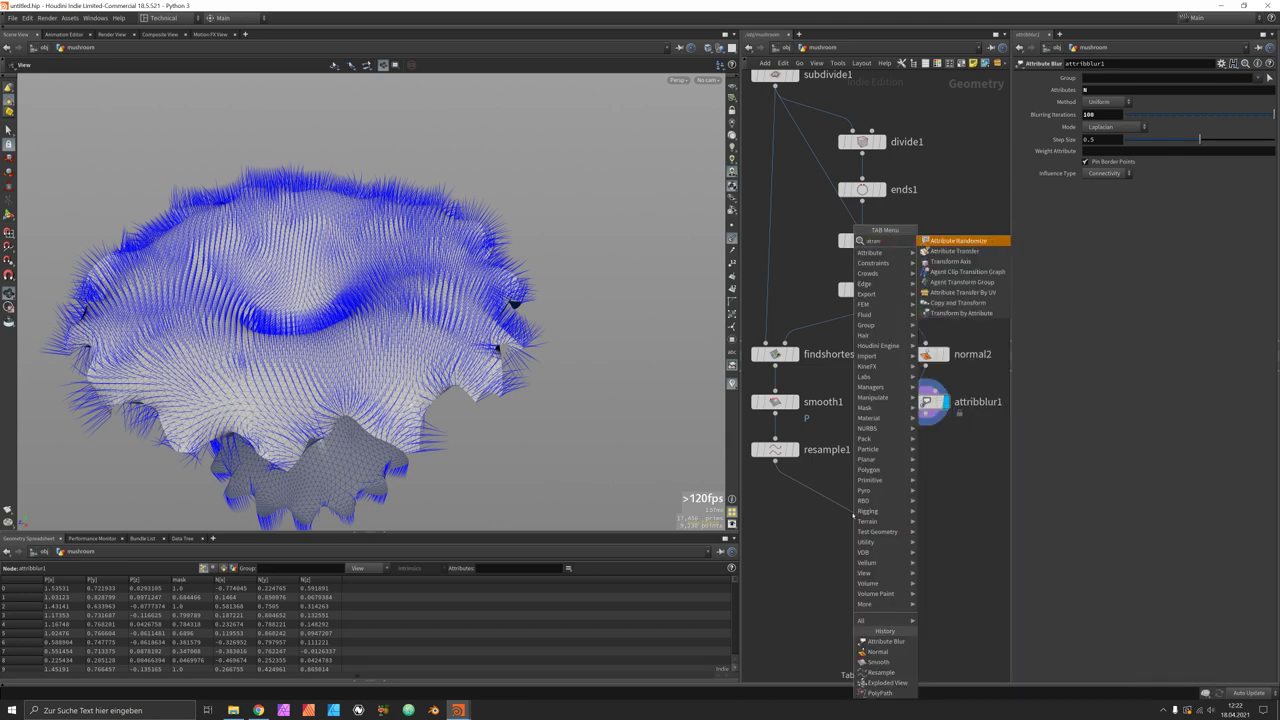
pyautogui.press('Down')
pyautogui.press('Return')
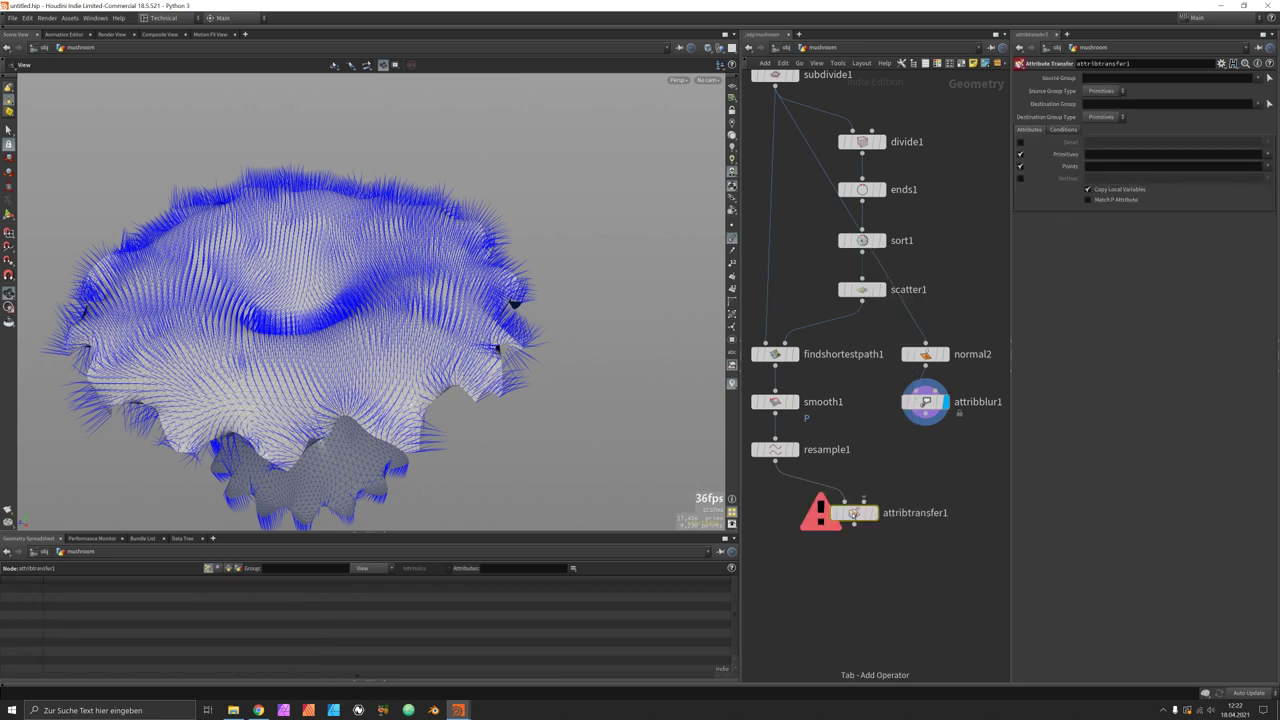
# Step: Connect attribblur1 to the second input of attribtransfer1, display the node, and inspect the transferred normals
pyautogui.moveTo(924, 420); pyautogui.dragTo(858, 504)
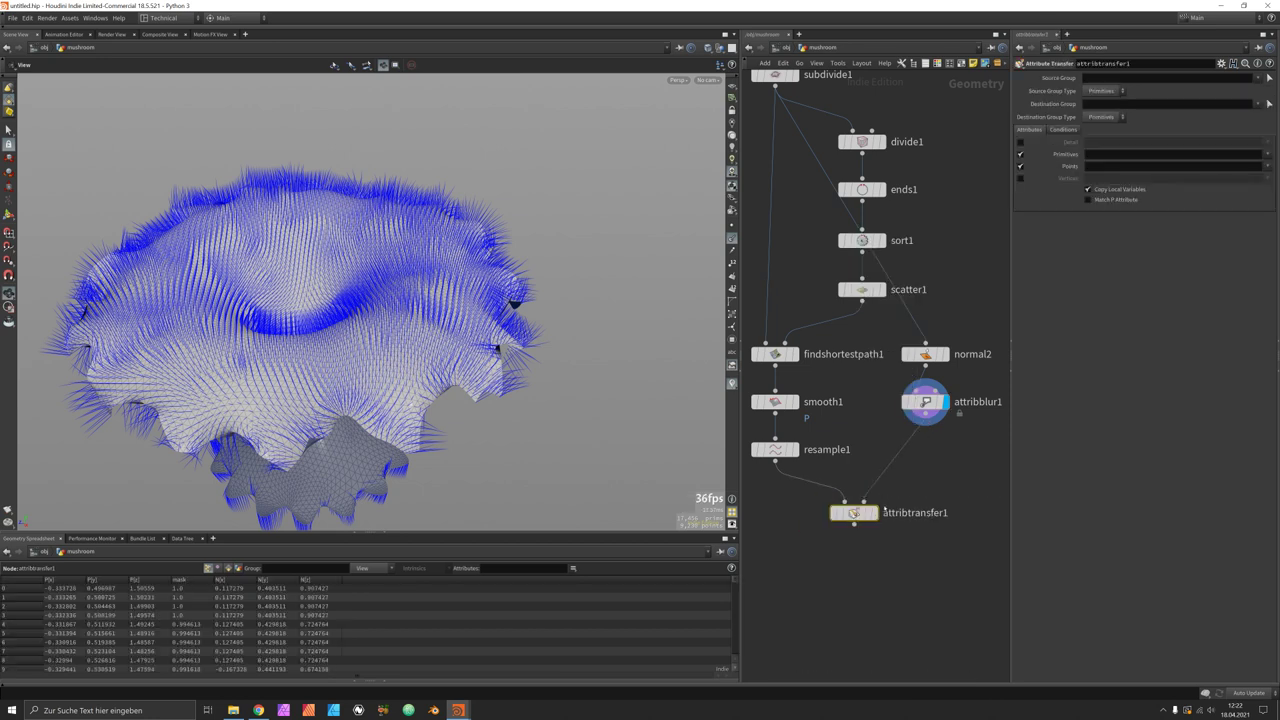
pyautogui.click(876, 513)
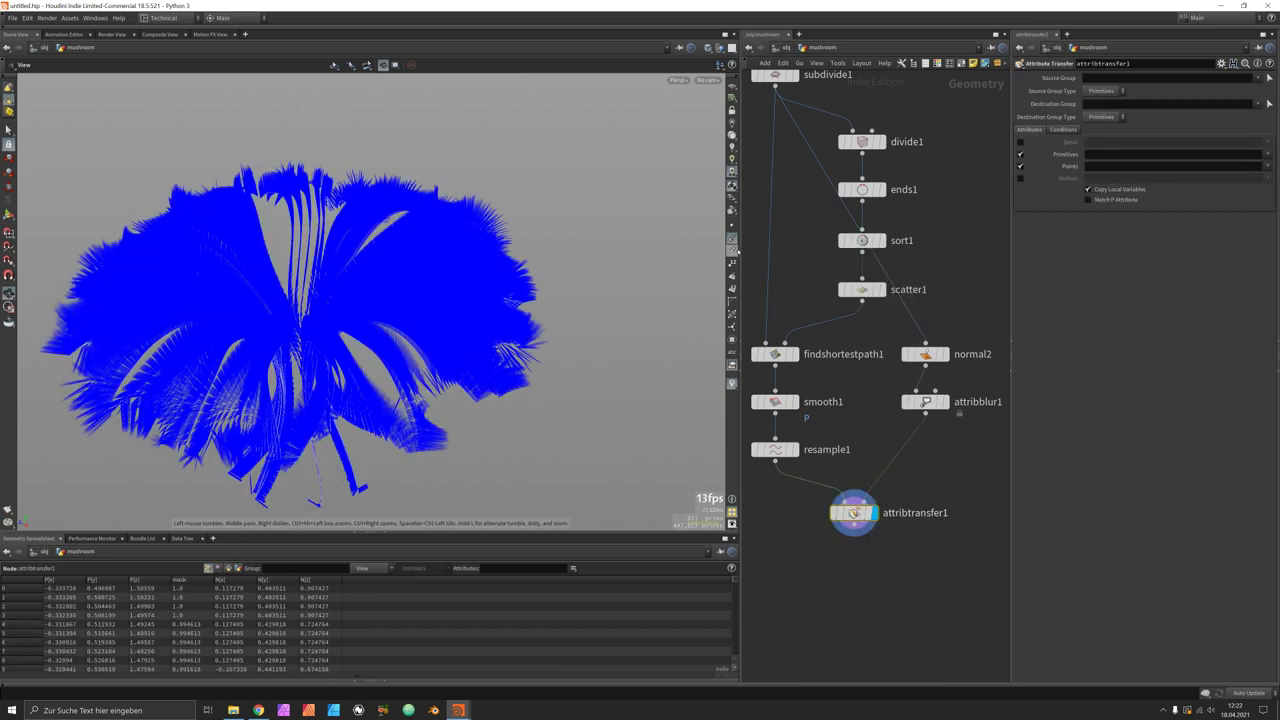
pyautogui.moveTo(429, 313); pyautogui.dragTo(400, 304)
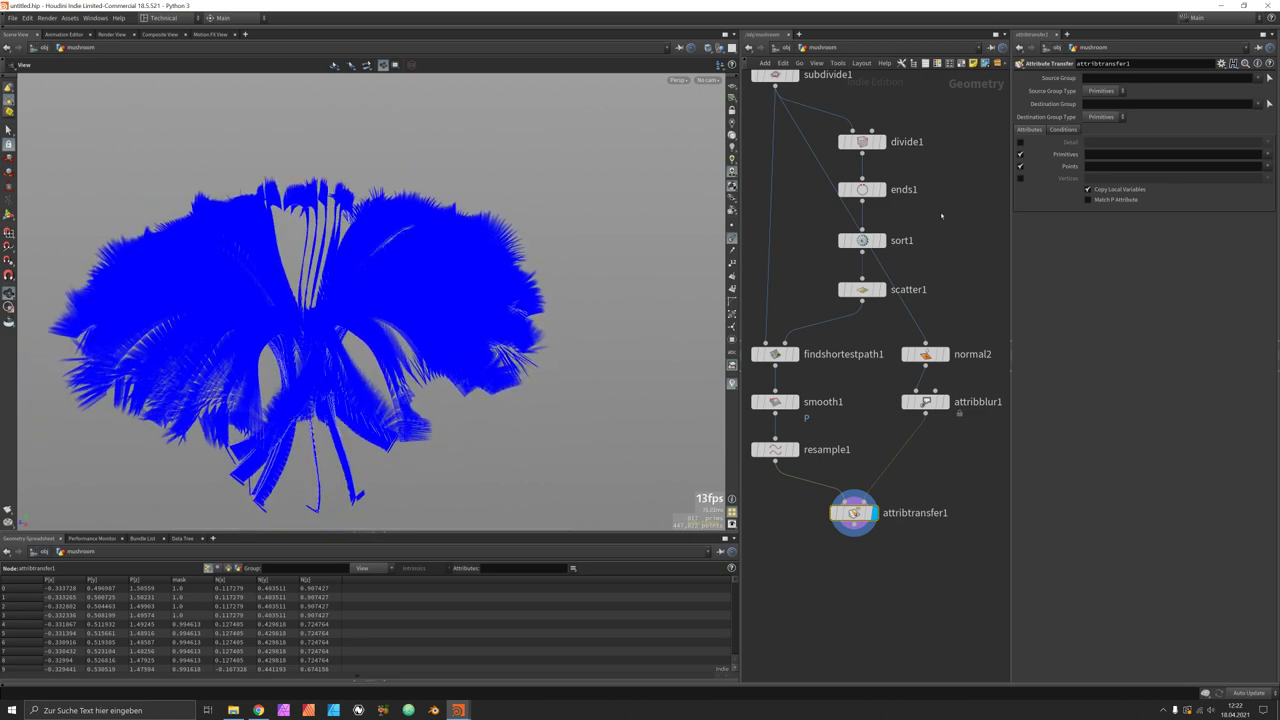
# Step: In attribtransfer1, disable primitive attributes and specify N for Points and uv for Vertices
pyautogui.click(1021, 154)
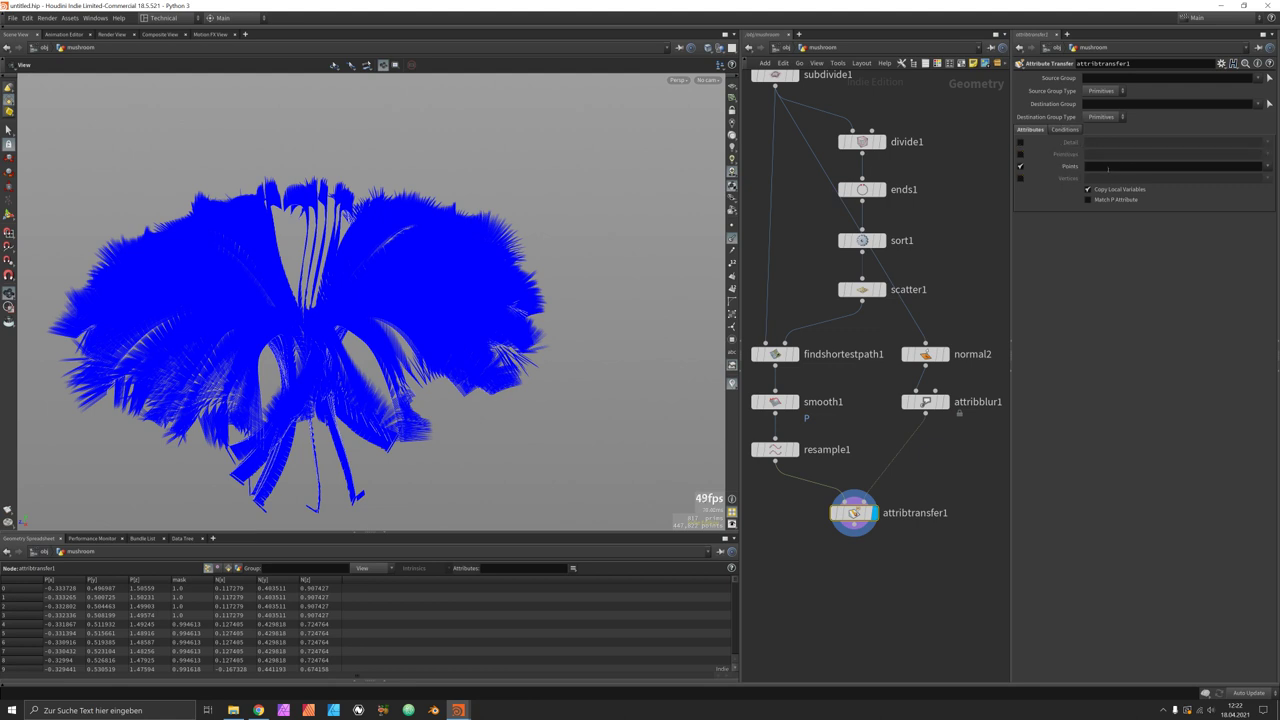
pyautogui.press('Return')
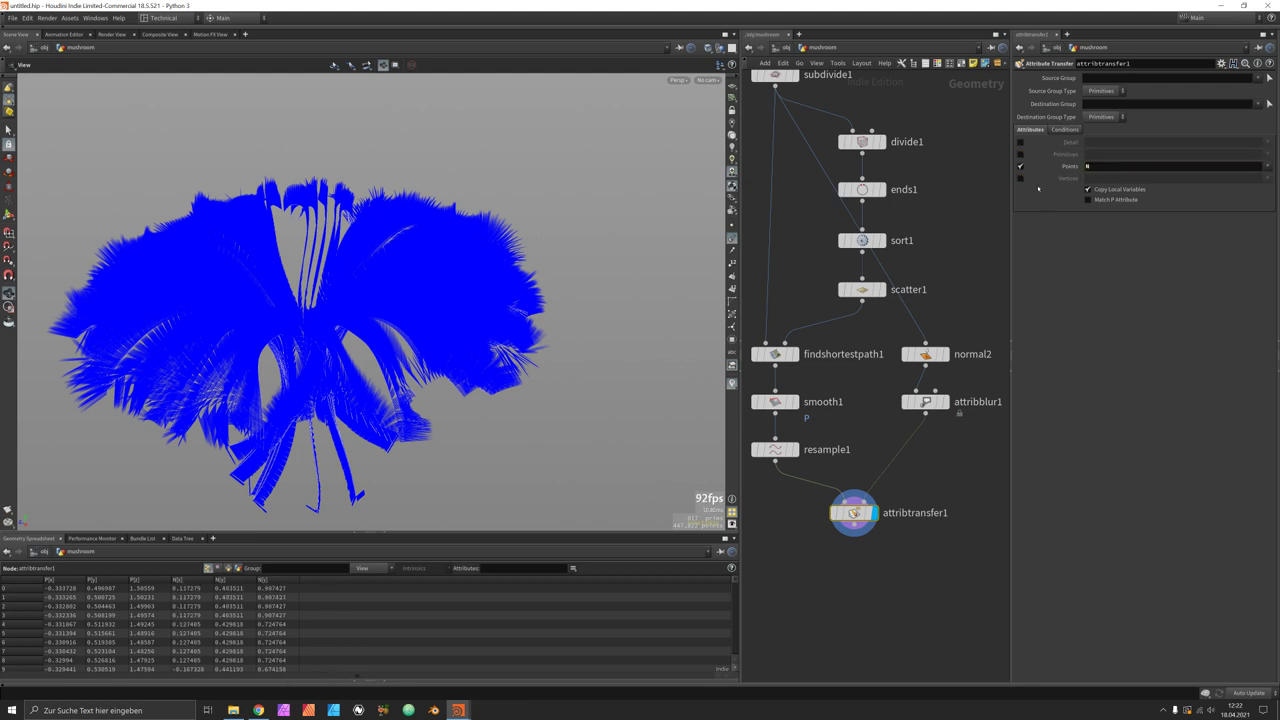
pyautogui.click(1083, 177)
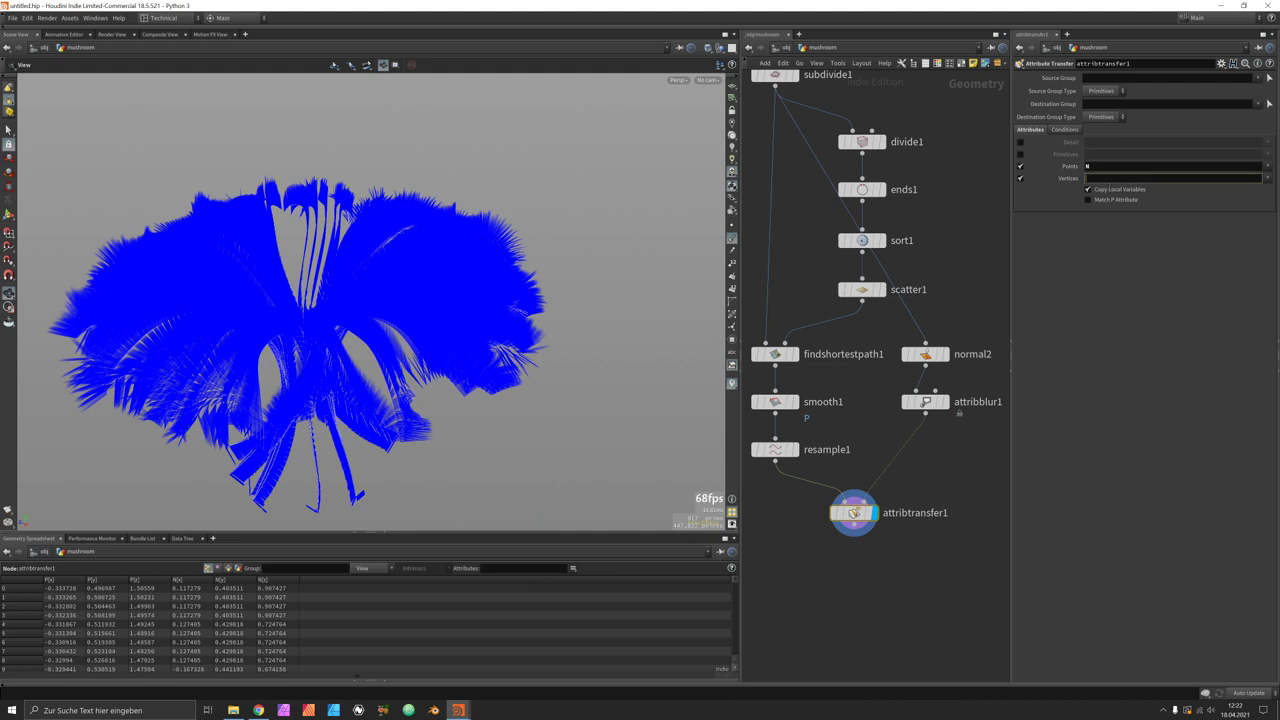
pyautogui.write('uv')
pyautogui.press('Return')
# Step: In attribtransfer1's conditions, set the Distance Threshold to 0 and the Blend Width to 1
pyautogui.click(1064, 130)
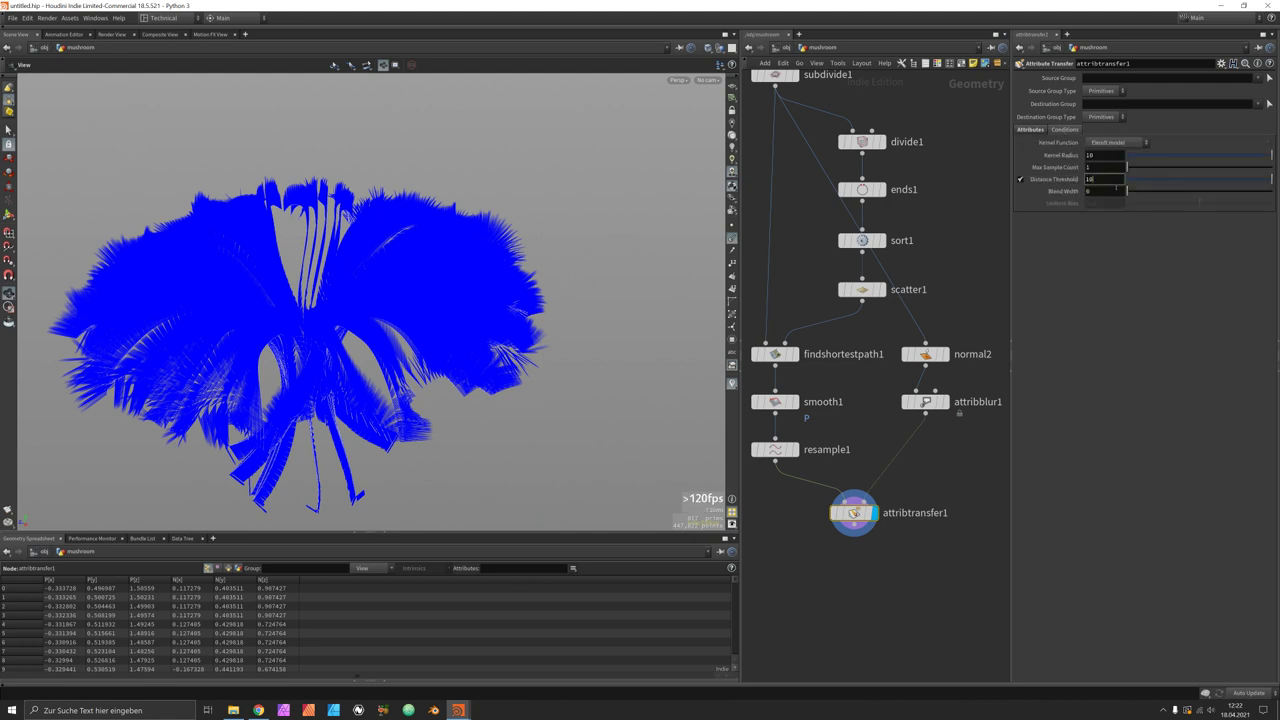
pyautogui.doubleClick(1090, 179)
pyautogui.write('0')
pyautogui.press('Tab')
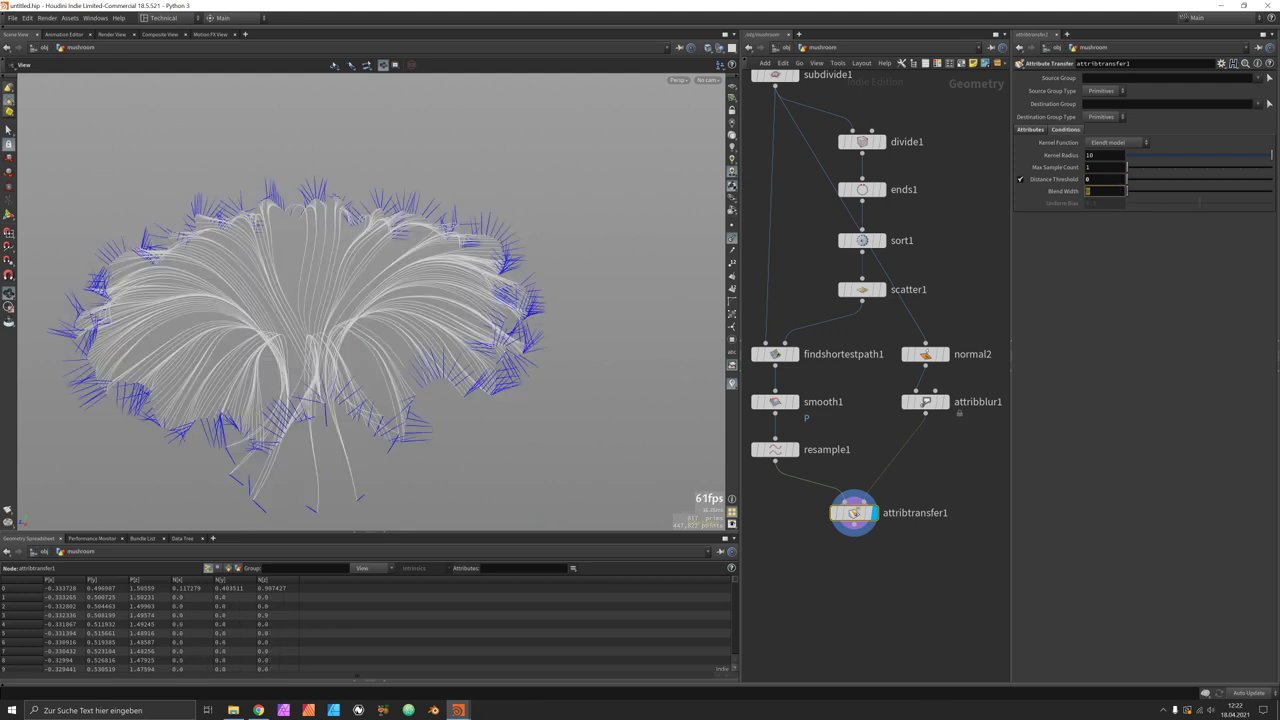
pyautogui.write('1')
pyautogui.press('Return')
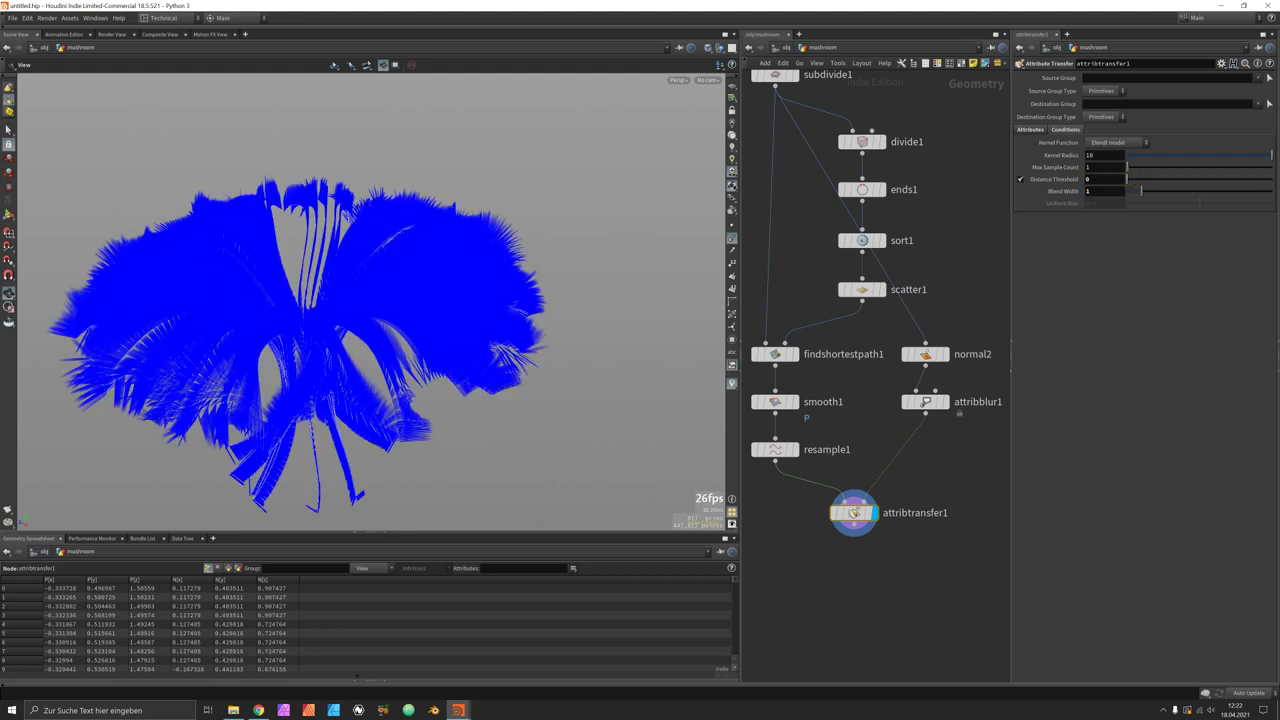
# Step: Set attribtransfer1's Max Sample Count to 5 and inspect the normals along the curves
pyautogui.click(1095, 167)
pyautogui.write('5')
pyautogui.press('Return')
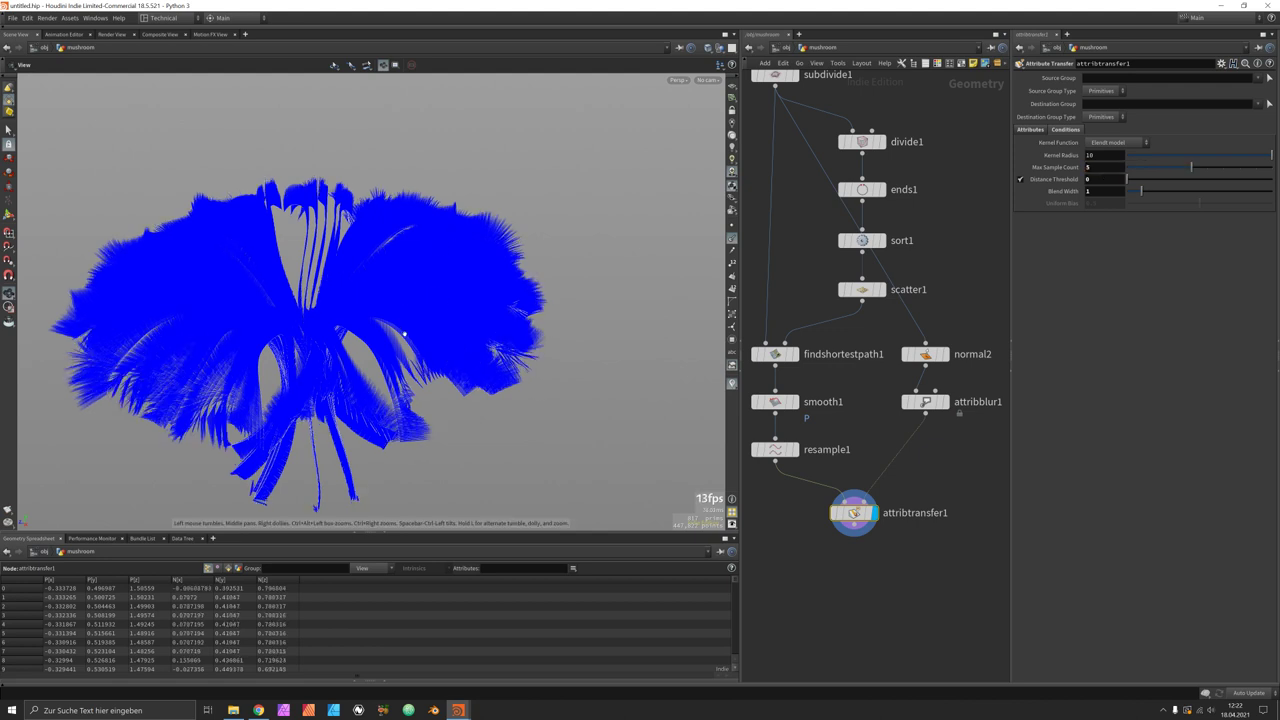
pyautogui.moveTo(405, 334); pyautogui.dragTo(487, 351)
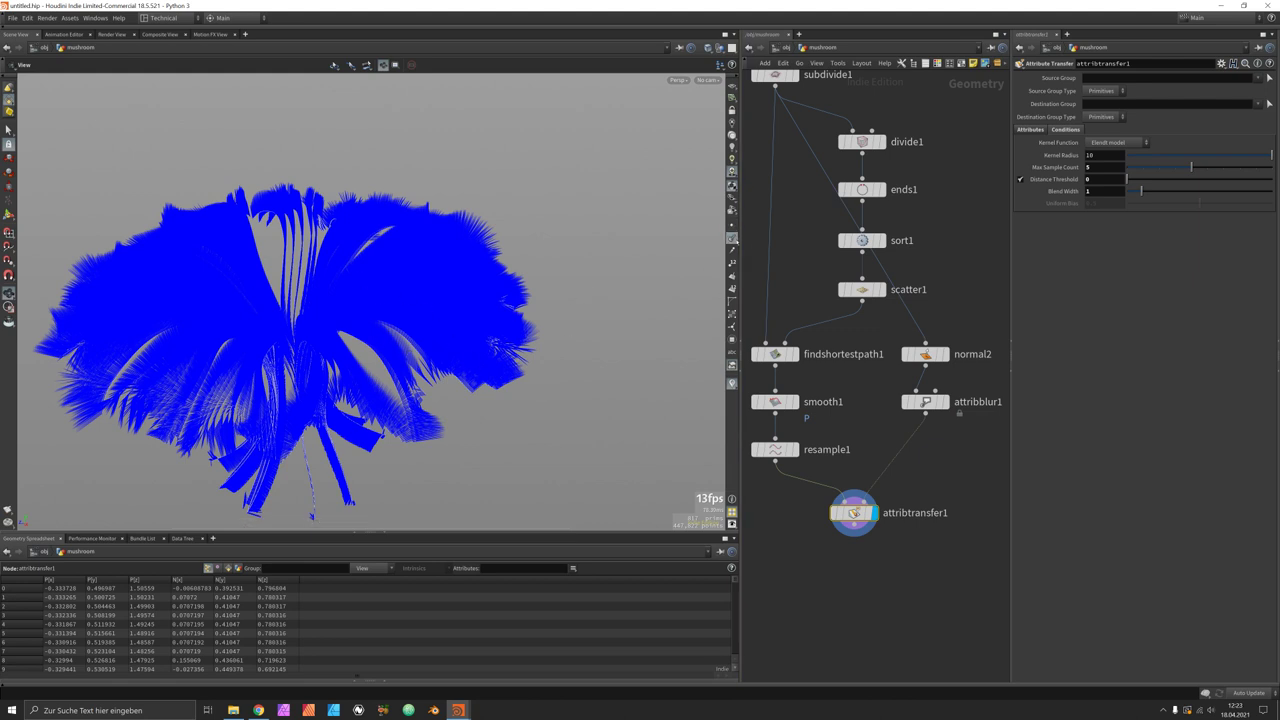
# Step: Hide the point normals and show the points in the viewport to examine the curves' point density
pyautogui.click(732, 239)
pyautogui.moveTo(339, 313); pyautogui.dragTo(435, 265)
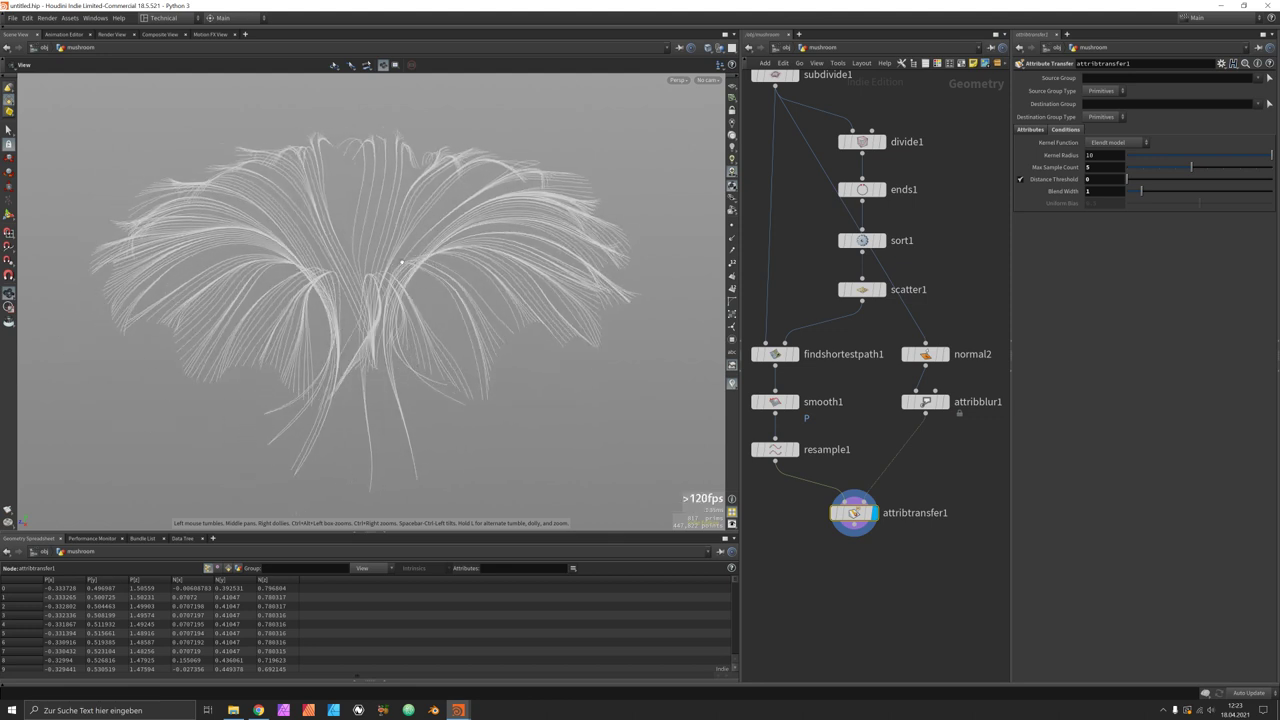
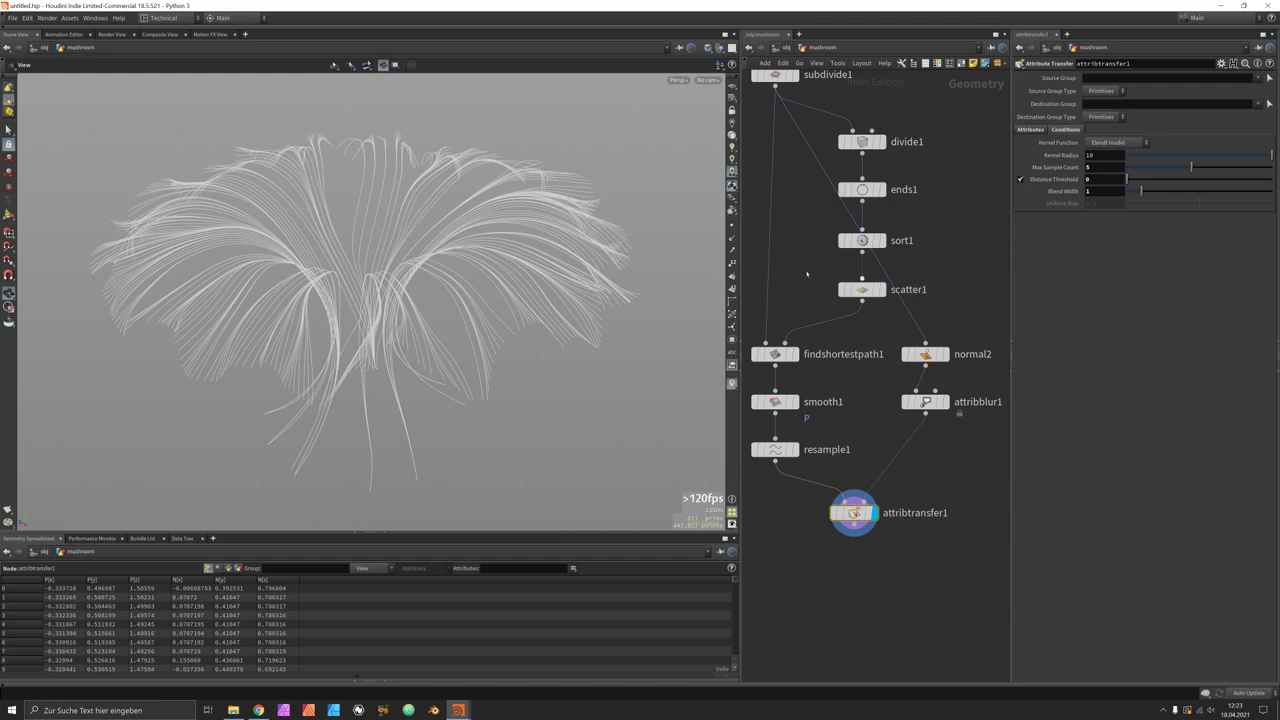
pyautogui.scroll(1, 603, 204)
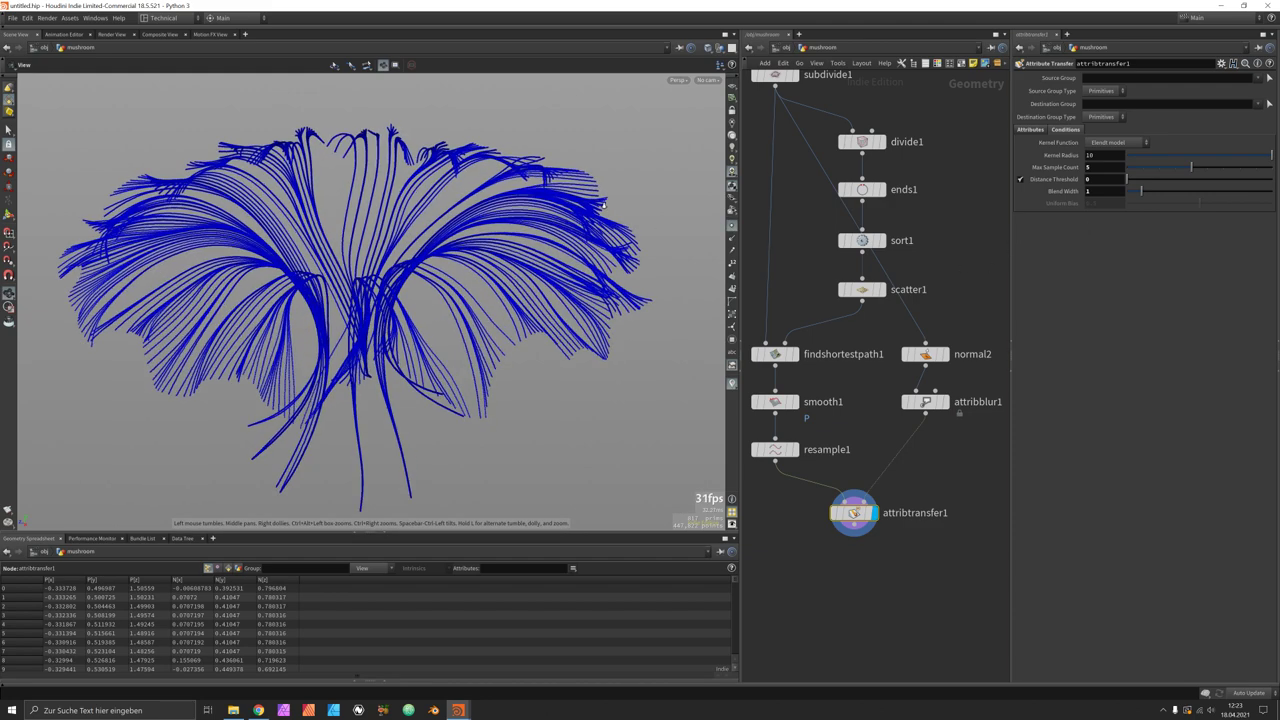
pyautogui.scroll(3, 427, 266)
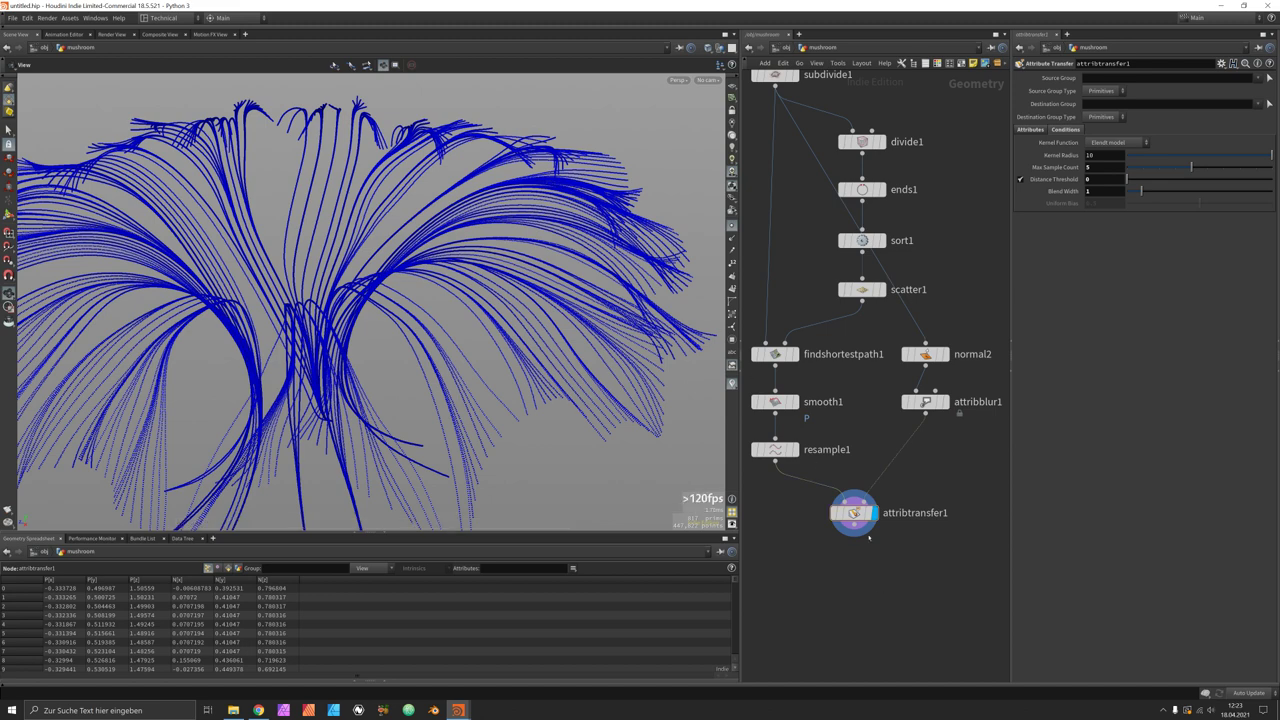
# Step: Add a VDB from Particles node below attribtransfer1 and display its volume
pyautogui.press('Tab')
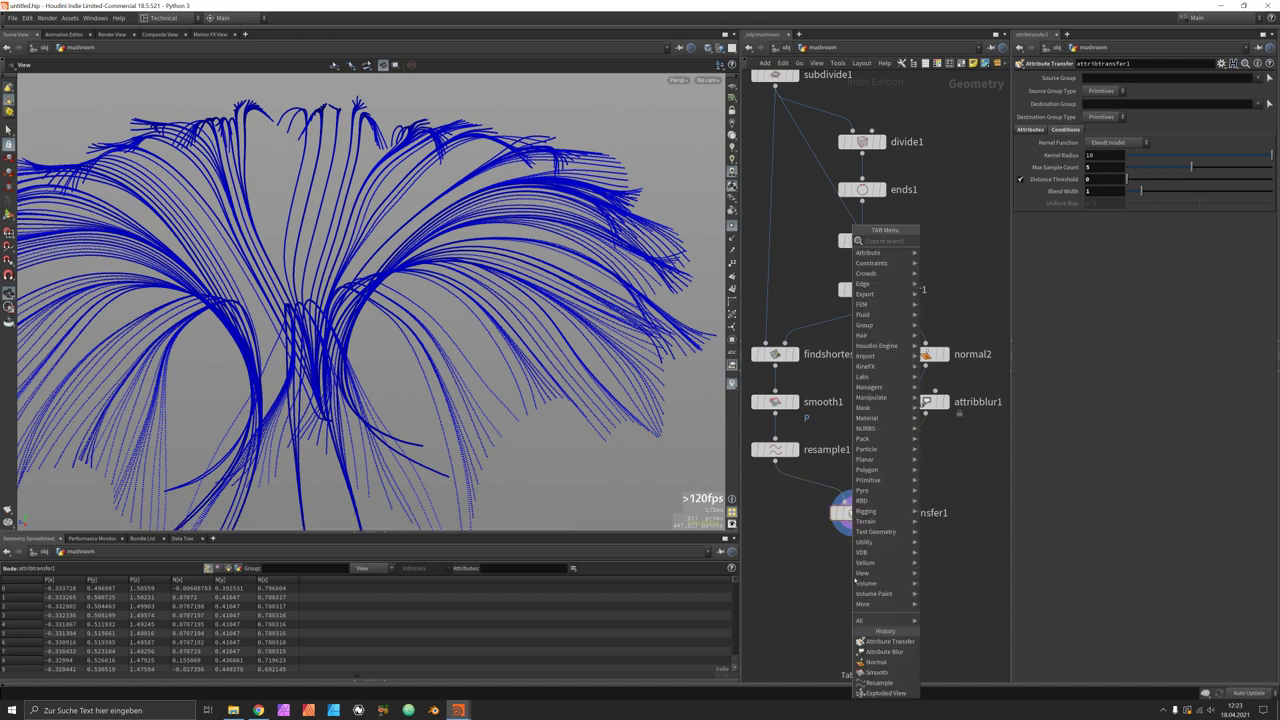
pyautogui.write('vdbfrom')
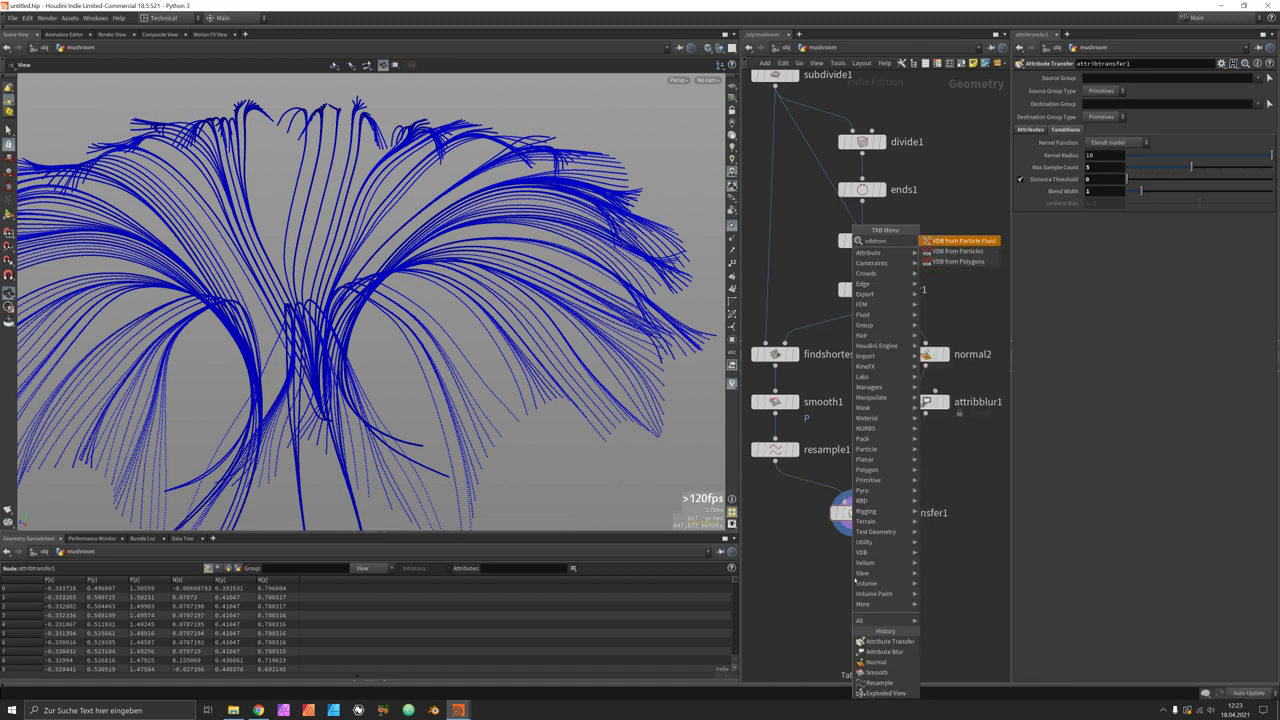
pyautogui.press('Down')
pyautogui.press('Return')
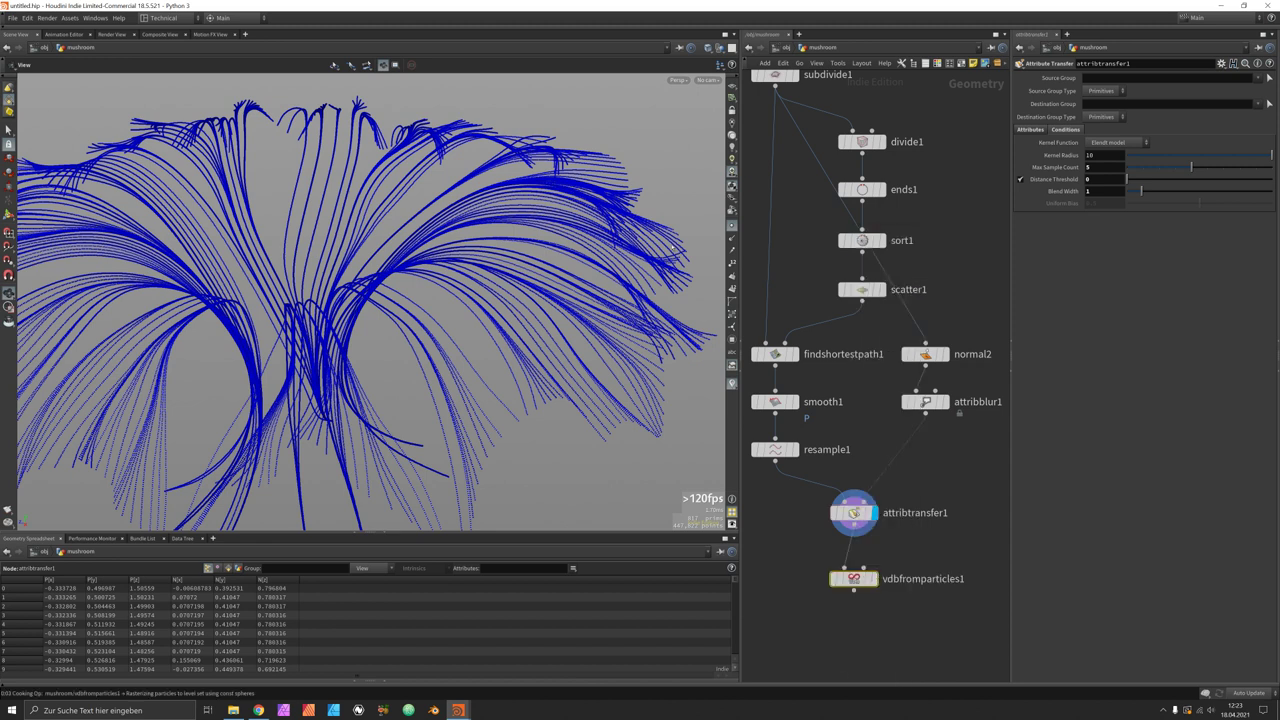
pyautogui.click(871, 578)
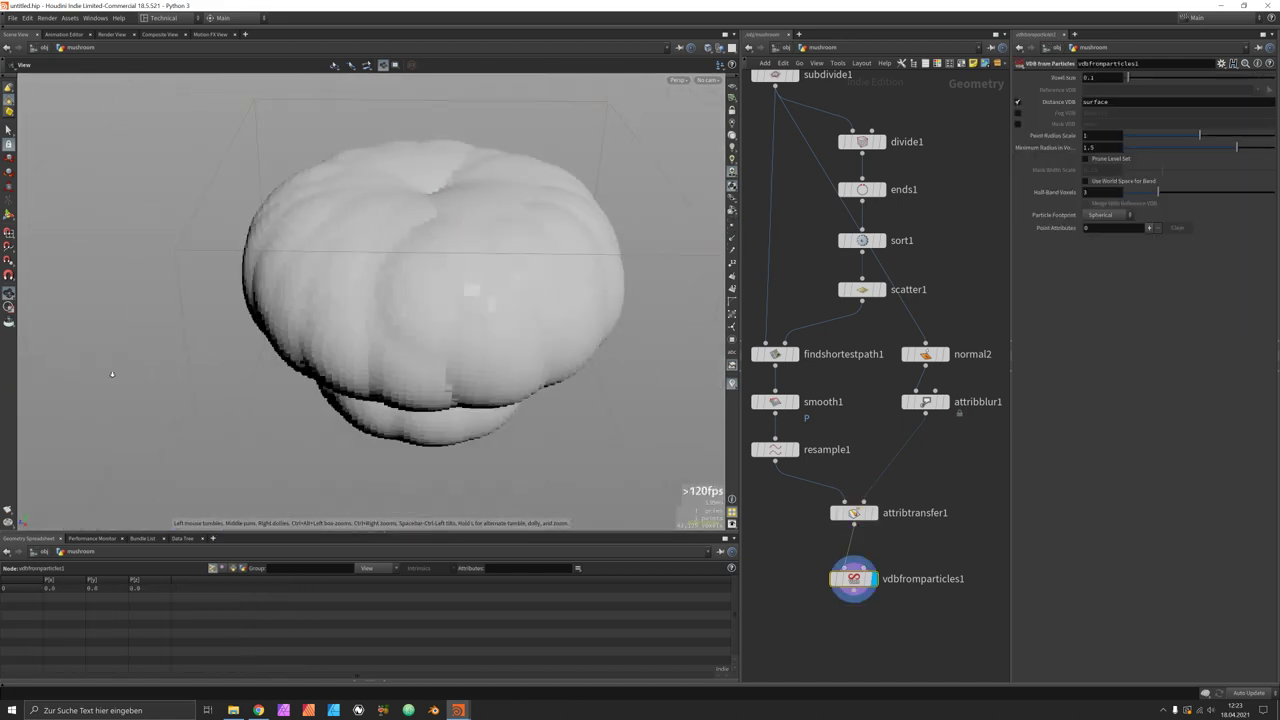
pyautogui.moveTo(459, 247); pyautogui.dragTo(405, 275)
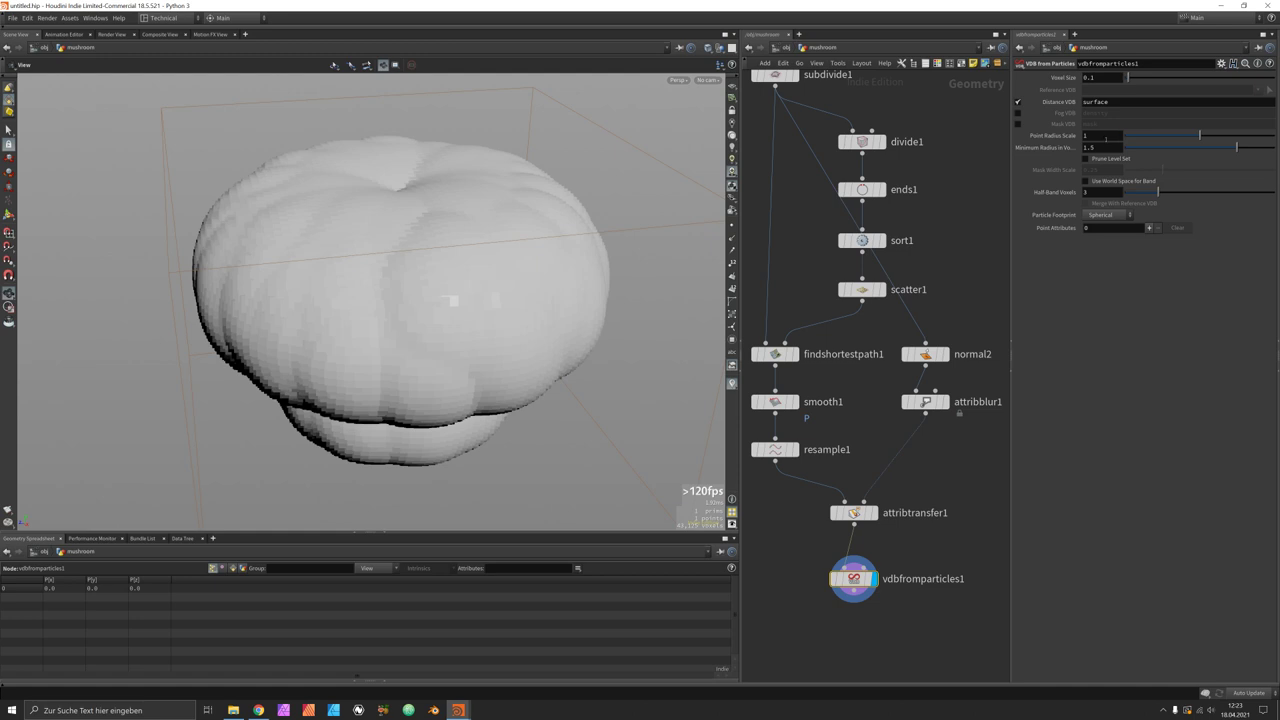
# Step: Set vdbfromparticles1's Point Radius Scale to 0.08 and Voxel Size to 0.003, and inspect the volume
pyautogui.doubleClick(1105, 138)
pyautogui.press('Return')
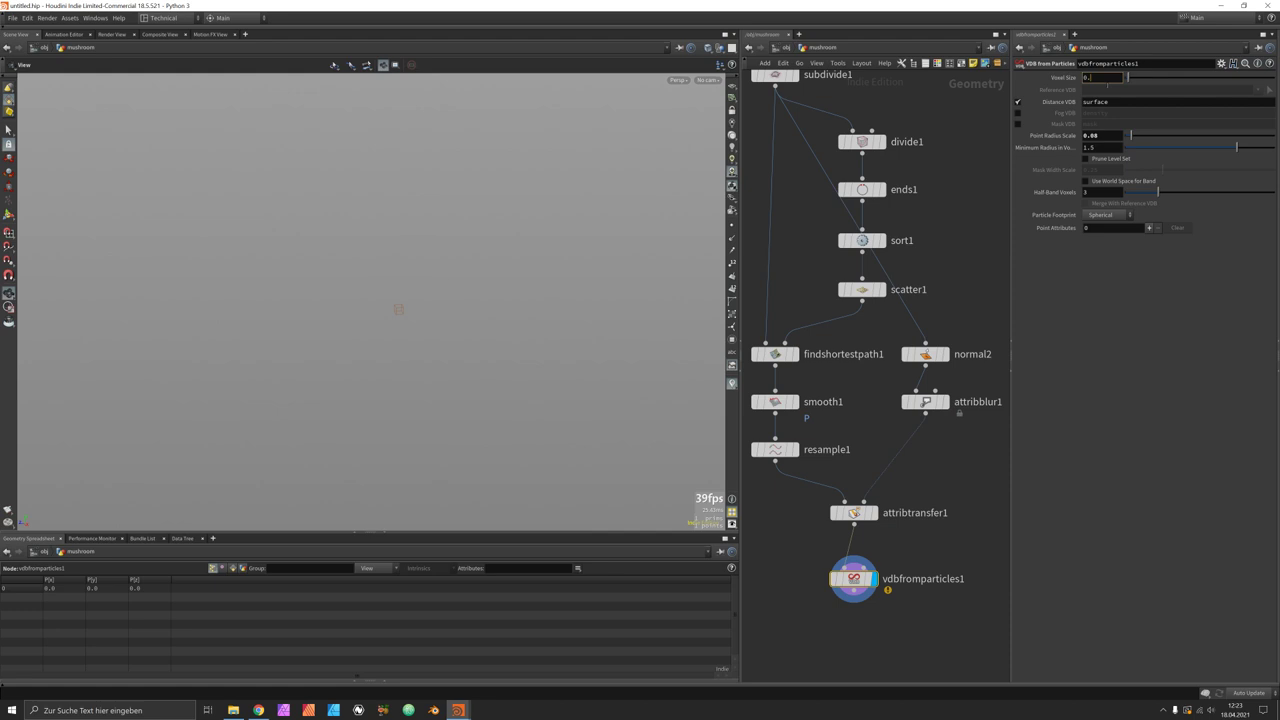
pyautogui.write('0.05')
pyautogui.press('Return')
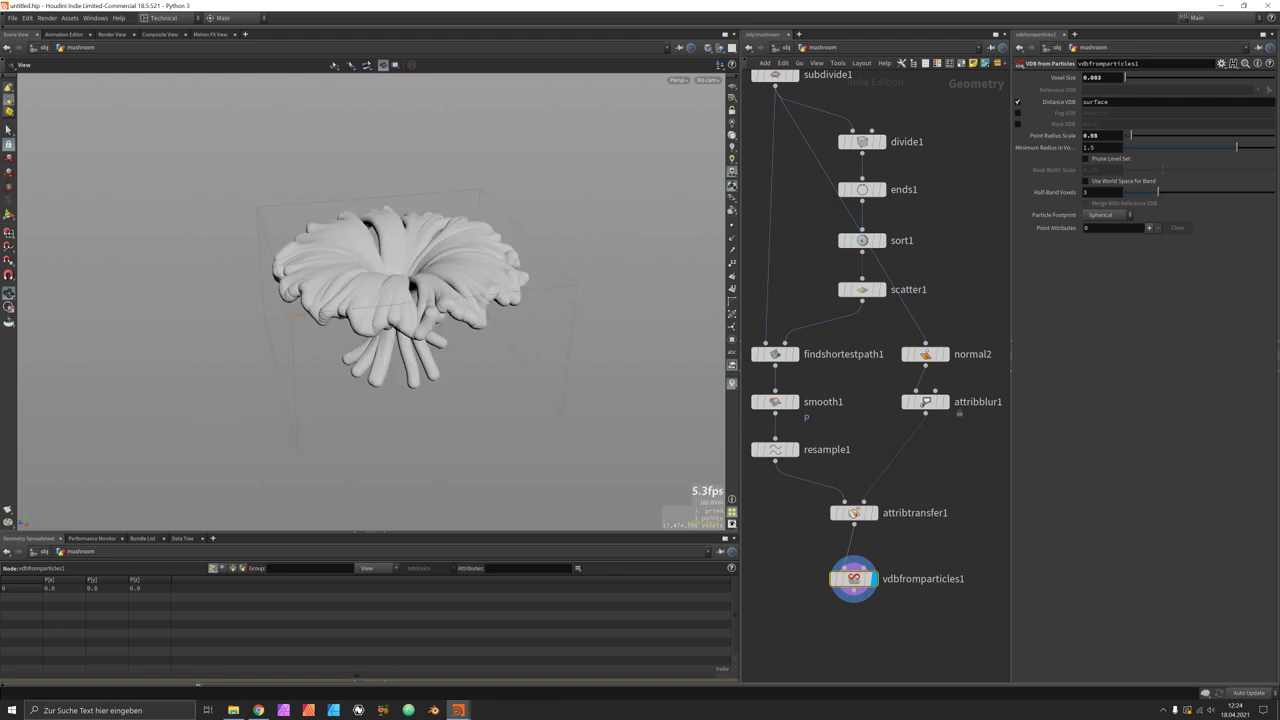
pyautogui.moveTo(279, 307); pyautogui.dragTo(292, 364)
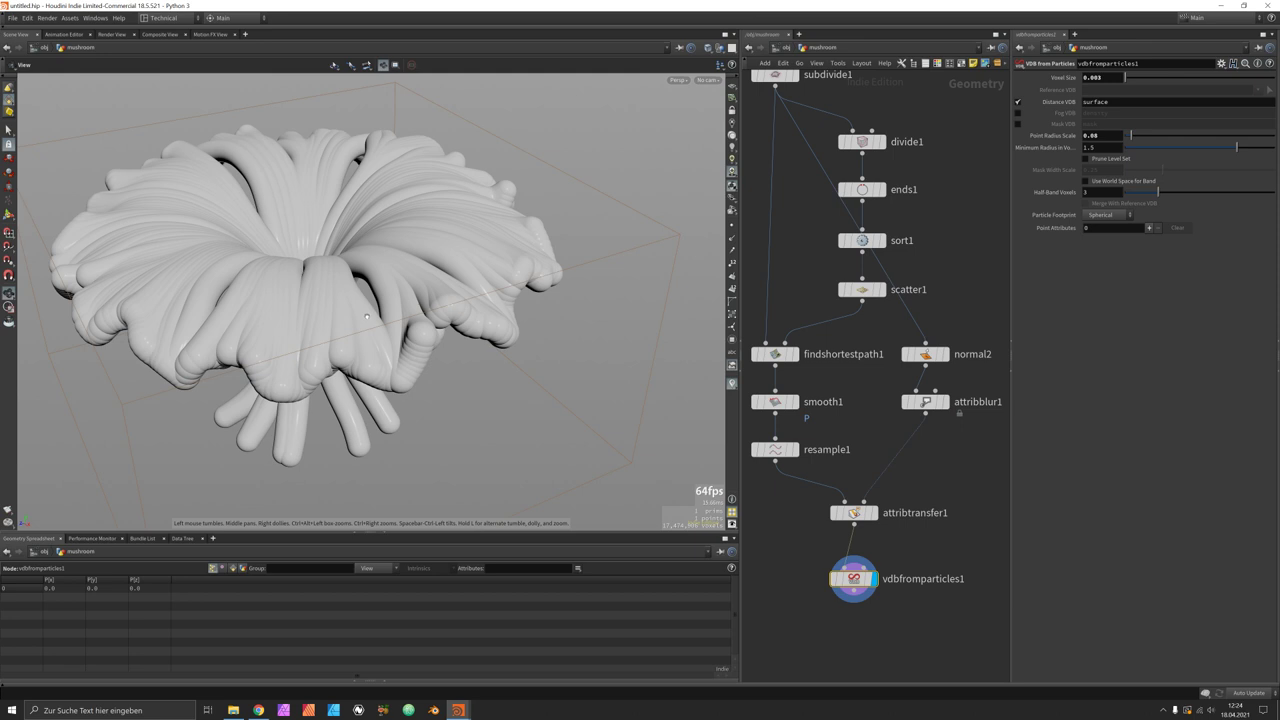
# Step: Display attribtransfer1 with its point normals and move vdbfromparticles1 further down to make room above it
pyautogui.click(873, 513)
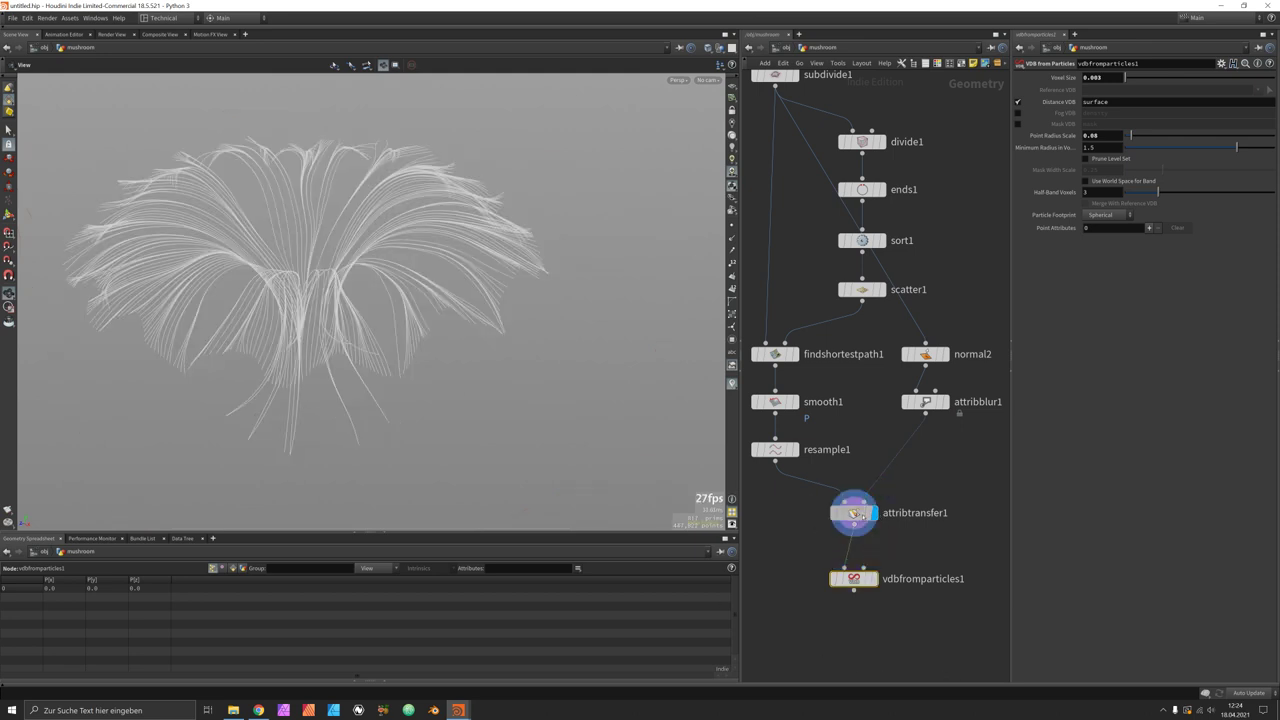
pyautogui.click(862, 514)
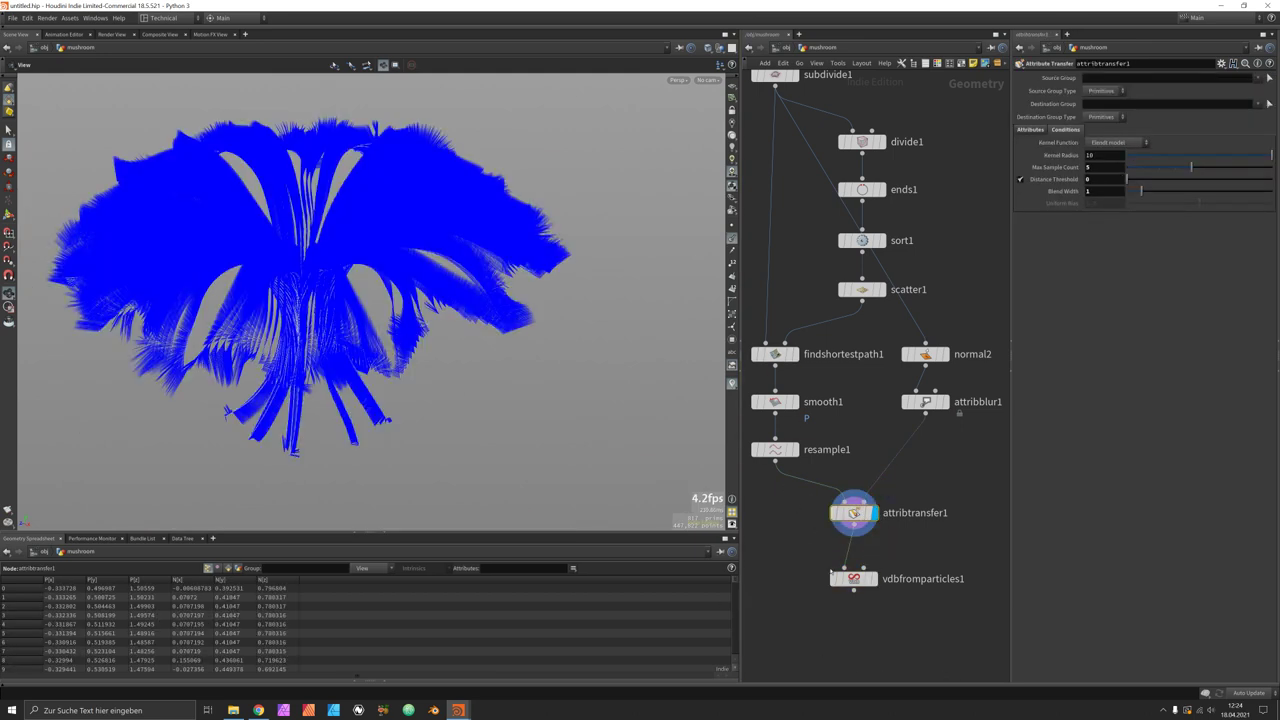
pyautogui.moveTo(853, 578); pyautogui.dragTo(944, 656)
pyautogui.moveTo(944, 656); pyautogui.dragTo(912, 565, button='middle')
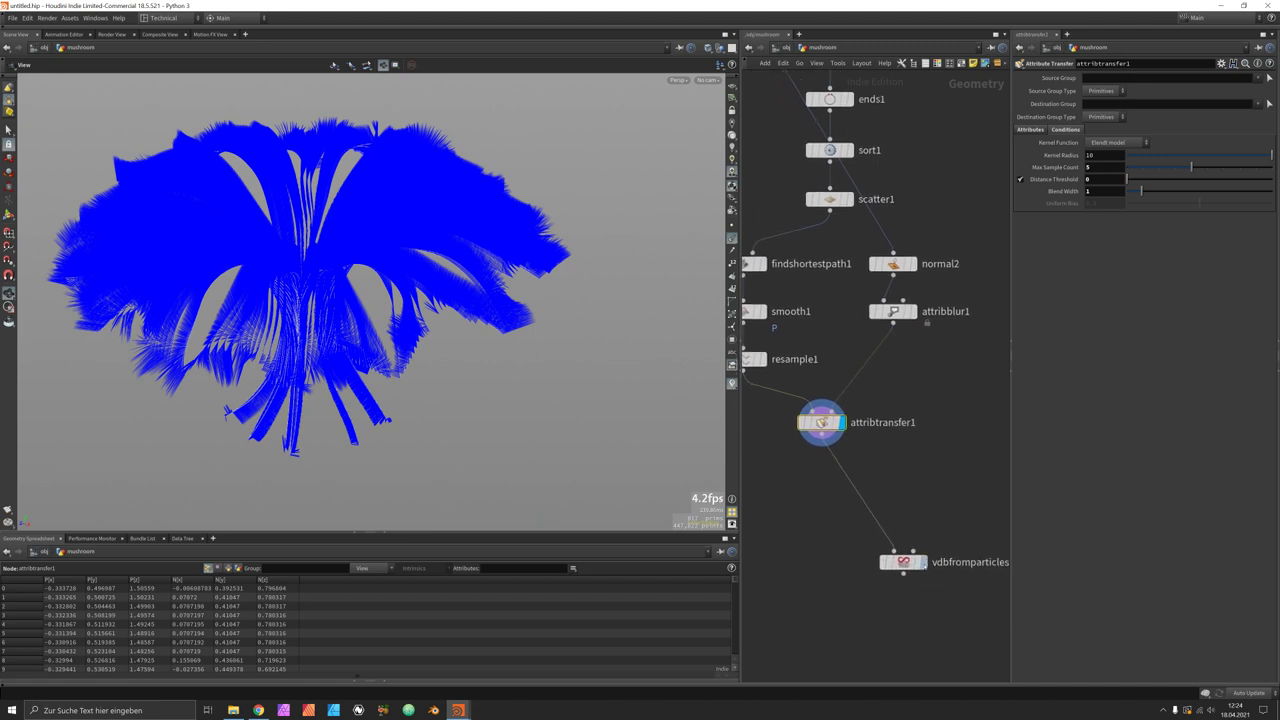
# Step: Insert an Attribute Wrangle node between attribtransfer1 and vdbfromparticles1, and display it
pyautogui.press('Tab')
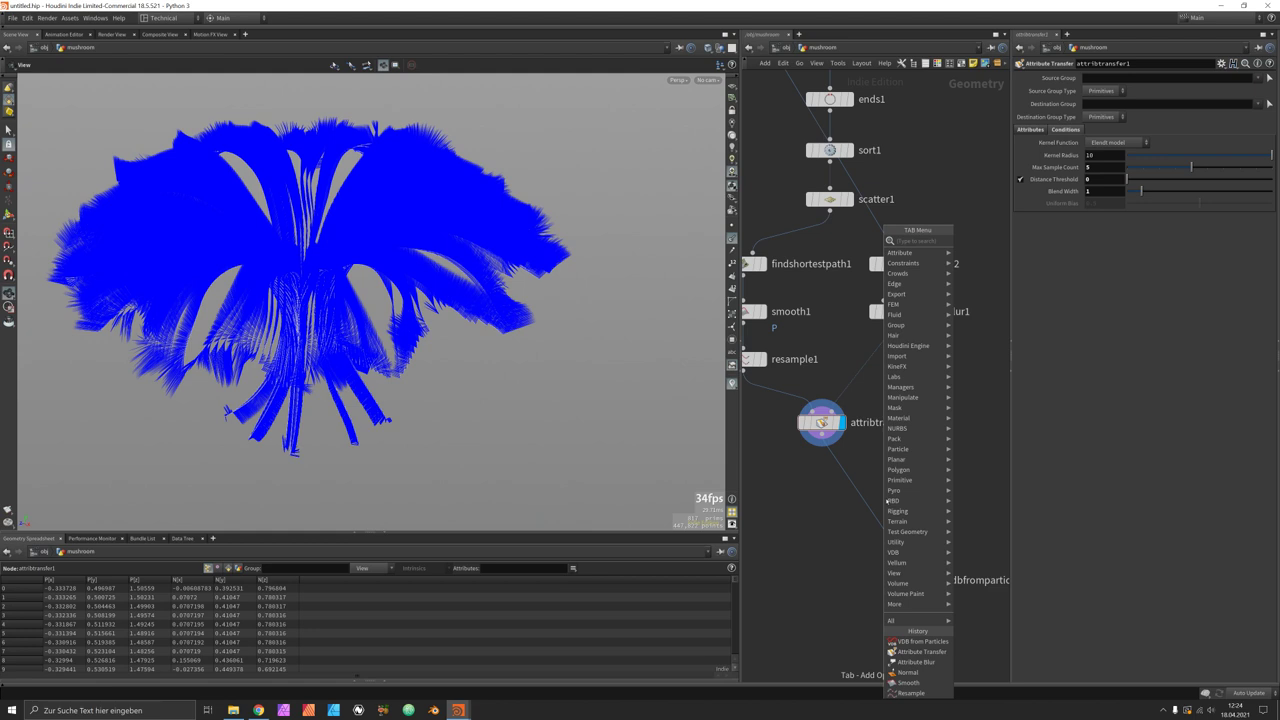
pyautogui.write('wrangle')
pyautogui.press('Return')
pyautogui.click(861, 492)
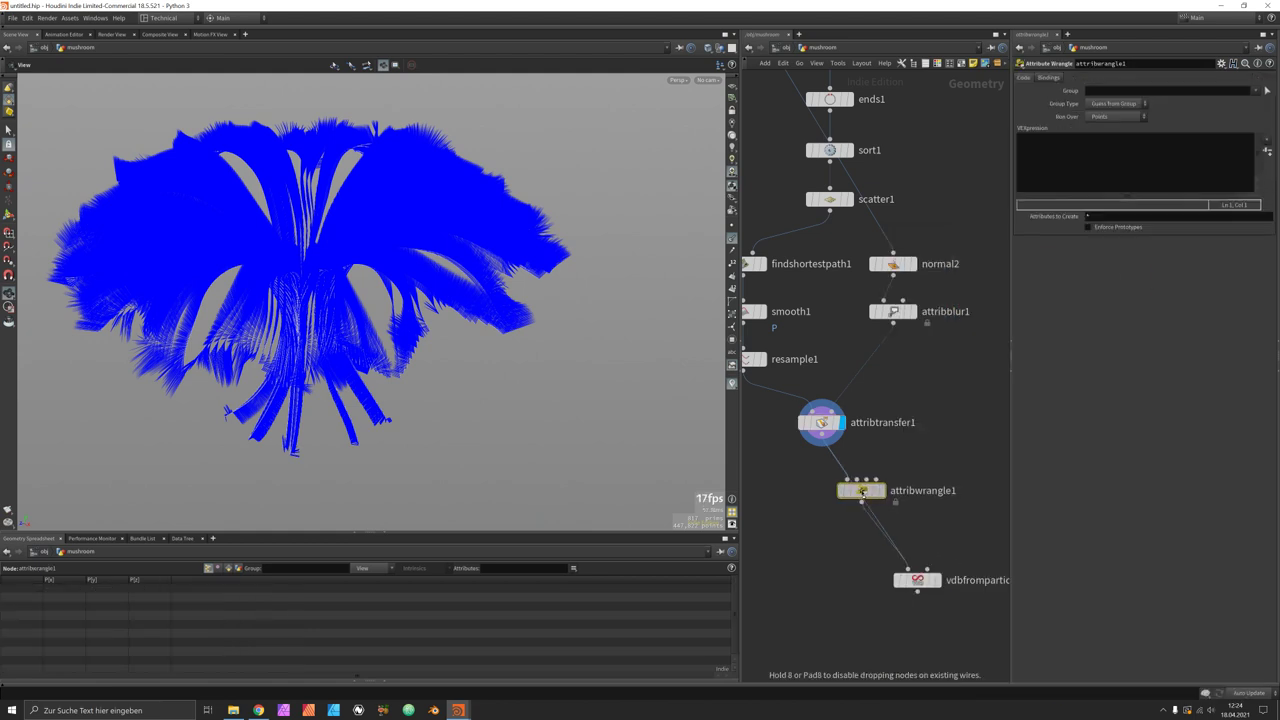
pyautogui.moveTo(861, 492); pyautogui.dragTo(919, 484)
pyautogui.moveTo(979, 539); pyautogui.dragTo(913, 527, button='middle')
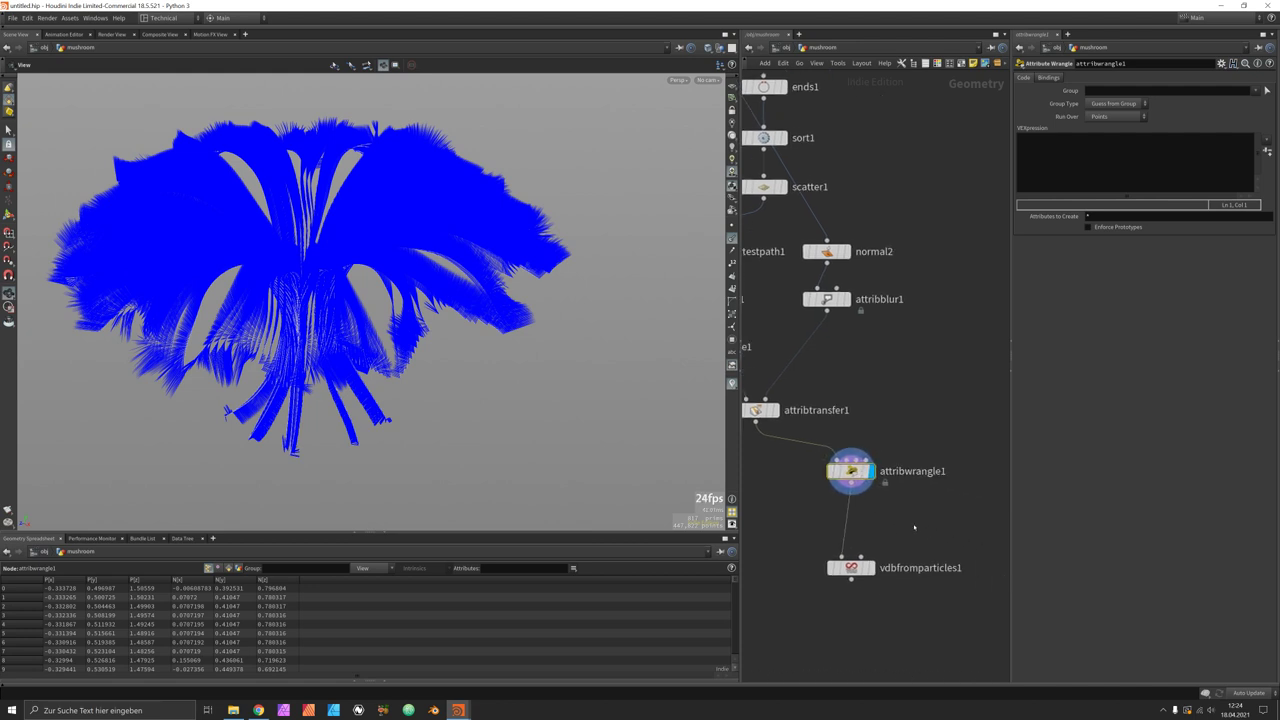
# Step: Rename the attribwrangle1 node as cap_extrusion
pyautogui.doubleClick(938, 476)
pyautogui.write('cap_')
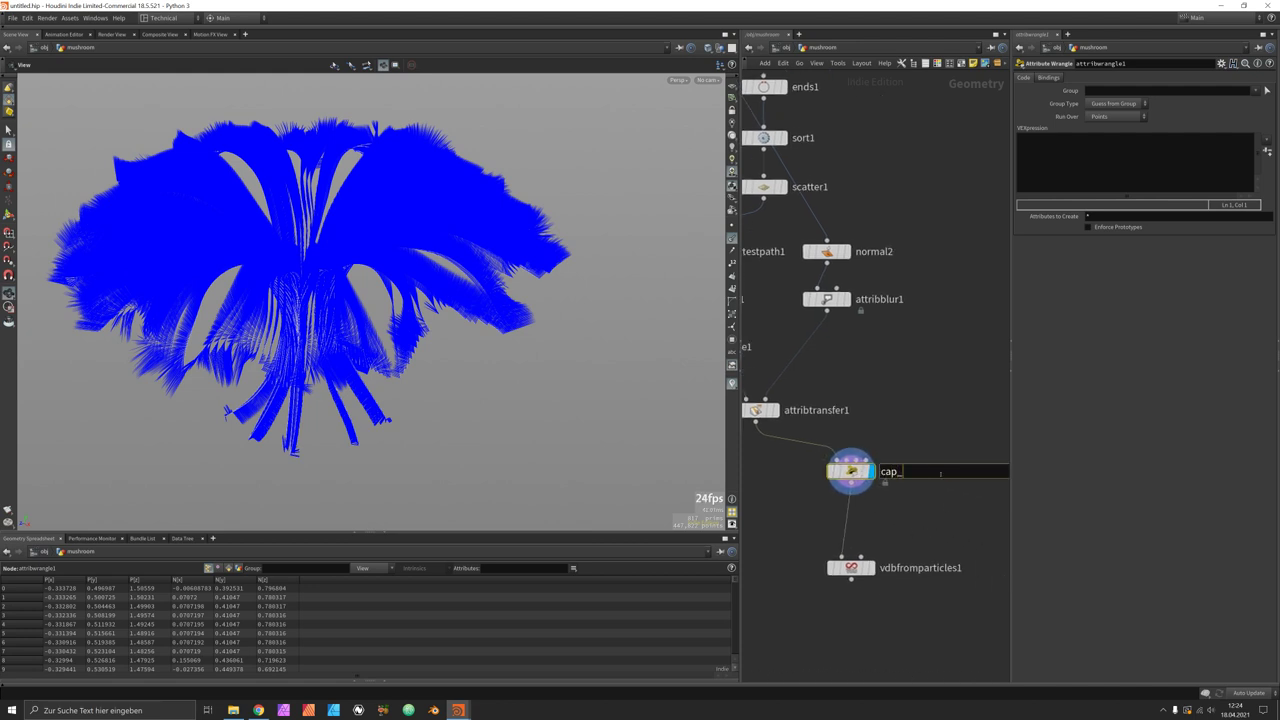
pyautogui.write('extrusion')
pyautogui.press('Return')
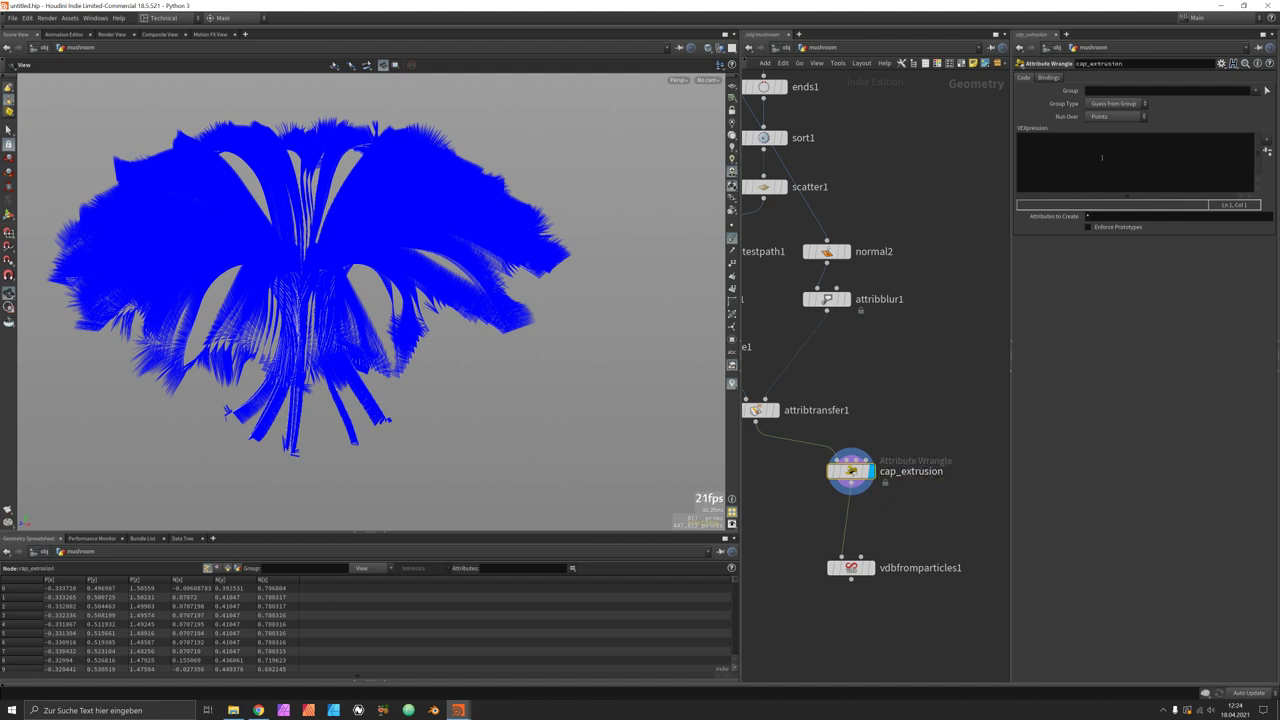
# Step: Add a second Attribute Wrangle below attribtransfer1 beside cap_extrusion, display it and name it gills_extrusion
pyautogui.moveTo(881, 470); pyautogui.dragTo(922, 511, button='middle')
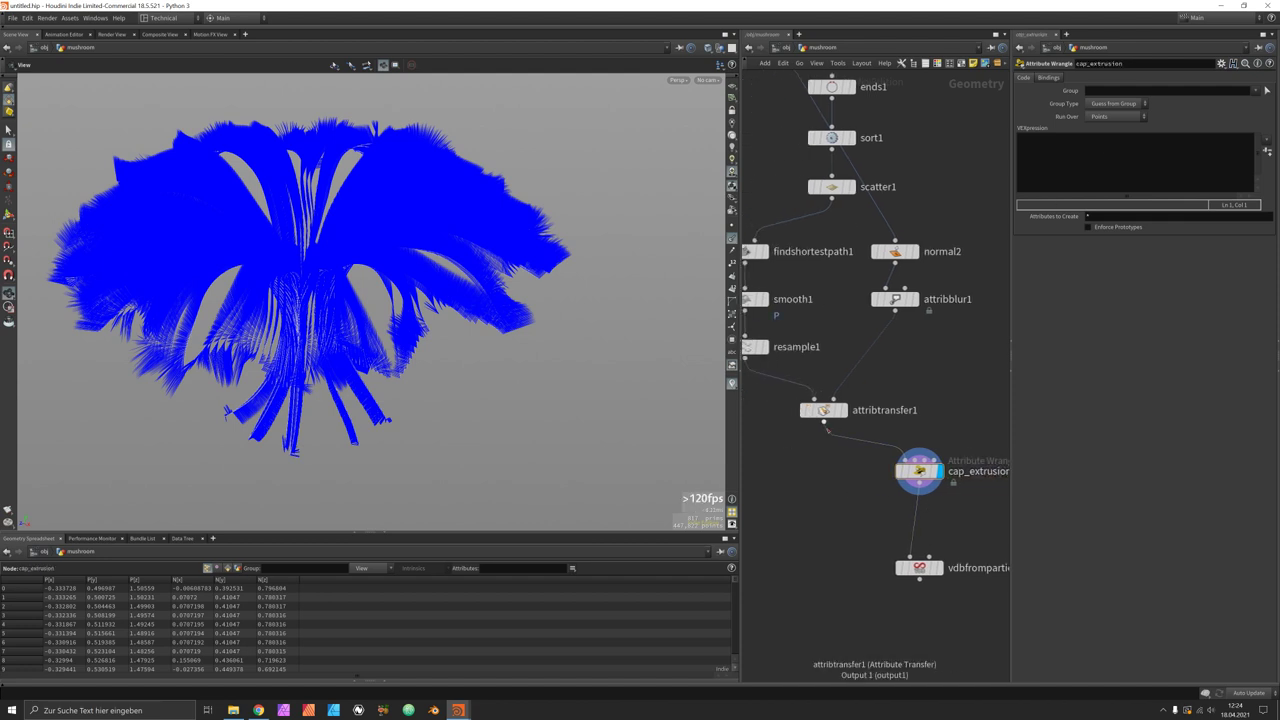
pyautogui.press('Tab')
pyautogui.write('aw')
pyautogui.press('Return')
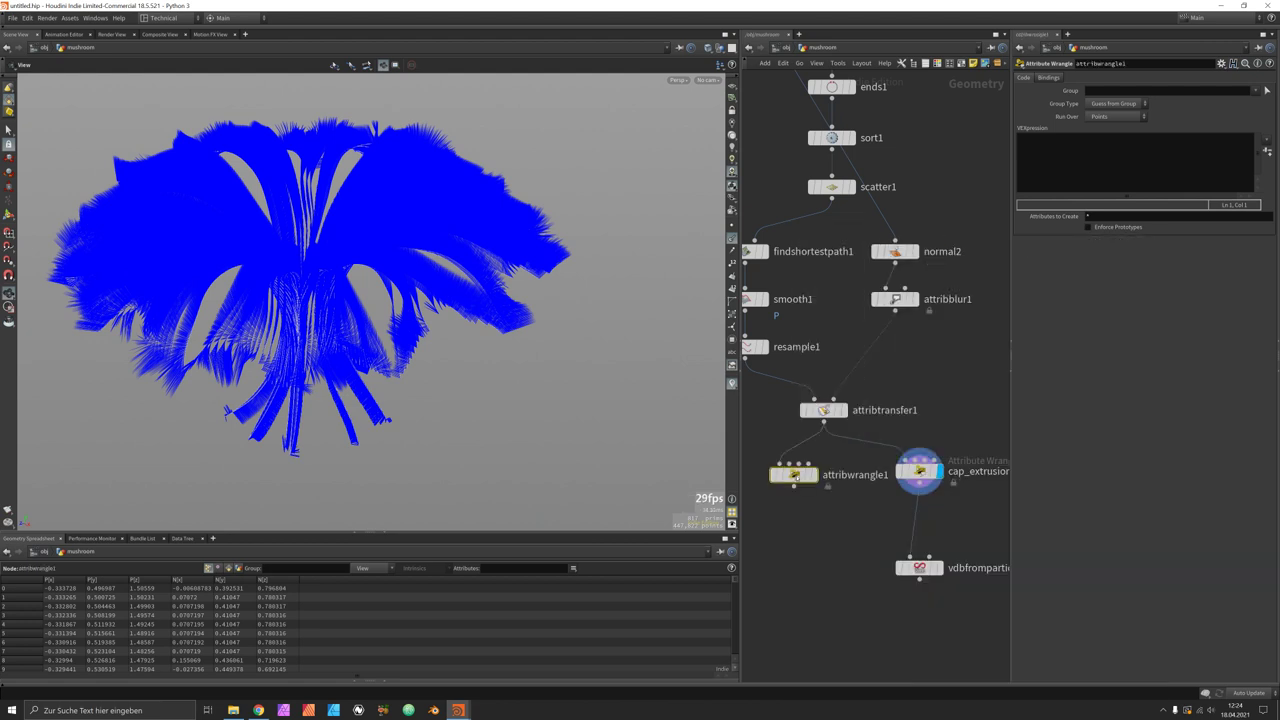
pyautogui.click(797, 478)
pyautogui.doubleClick(833, 471)
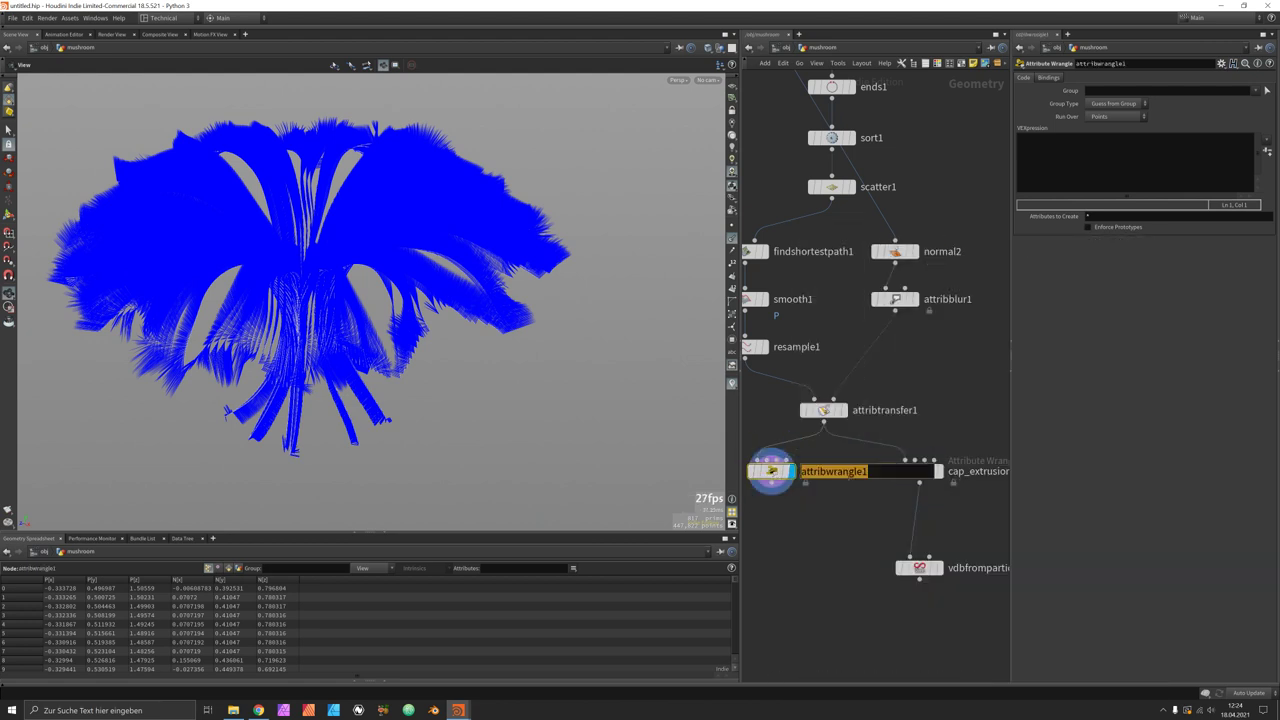
pyautogui.write('gills_extrusion')
pyautogui.press('Return')
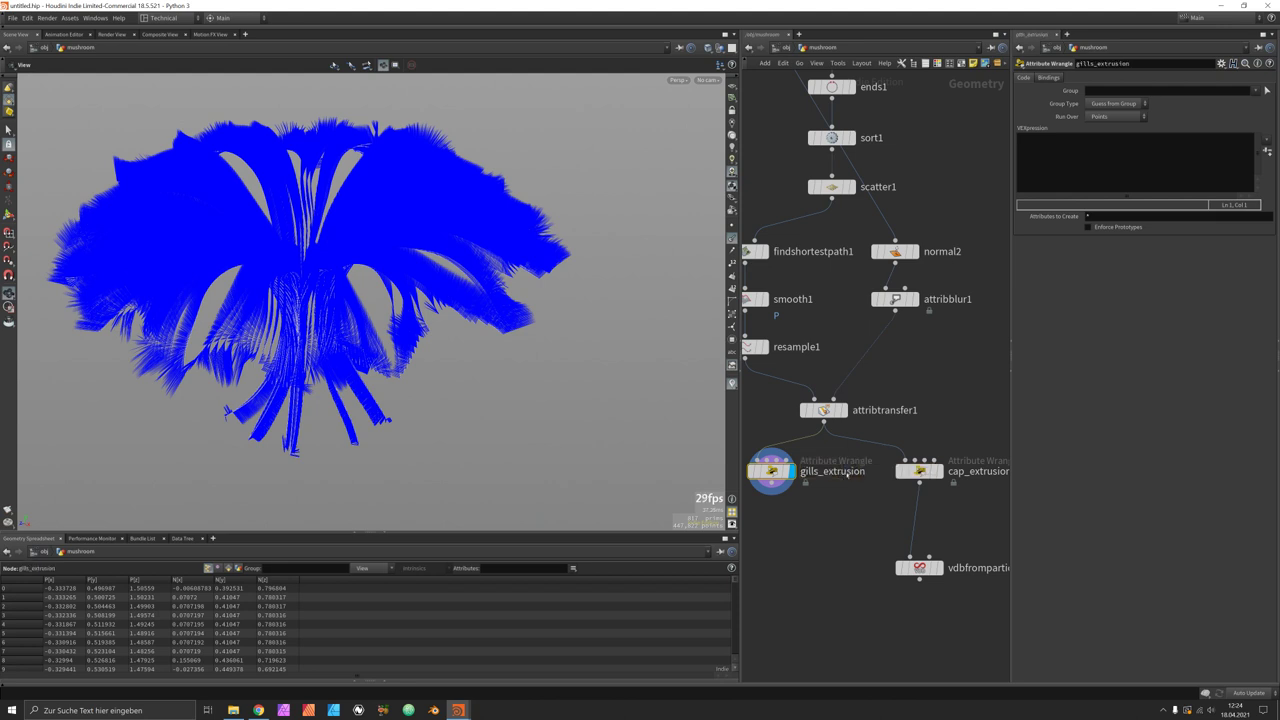
# Step: Write the first VEX line of gills_extrusion: vector uv = vertex(0, "uv", i@vtxnum);
pyautogui.click(1142, 151)
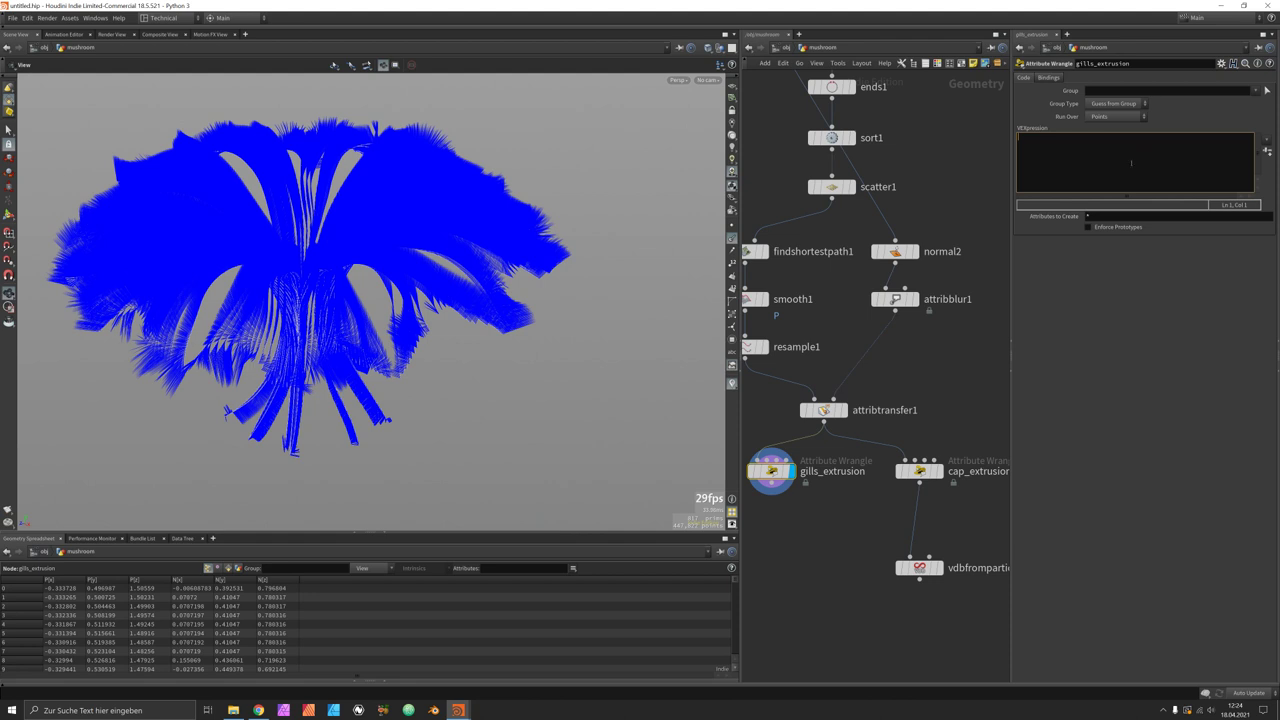
pyautogui.write('@sourceprim==1')
pyautogui.hotkey('ctrl', 'z')
pyautogui.write('v')
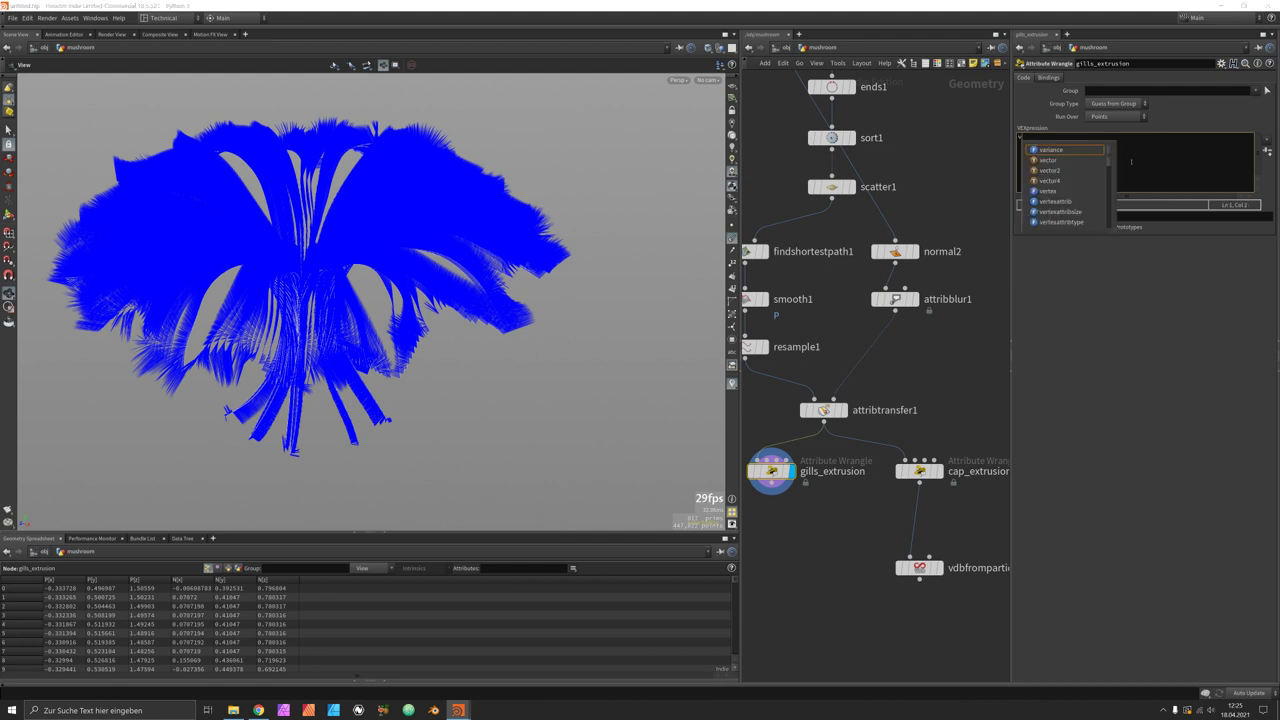
pyautogui.write('ector uv ')
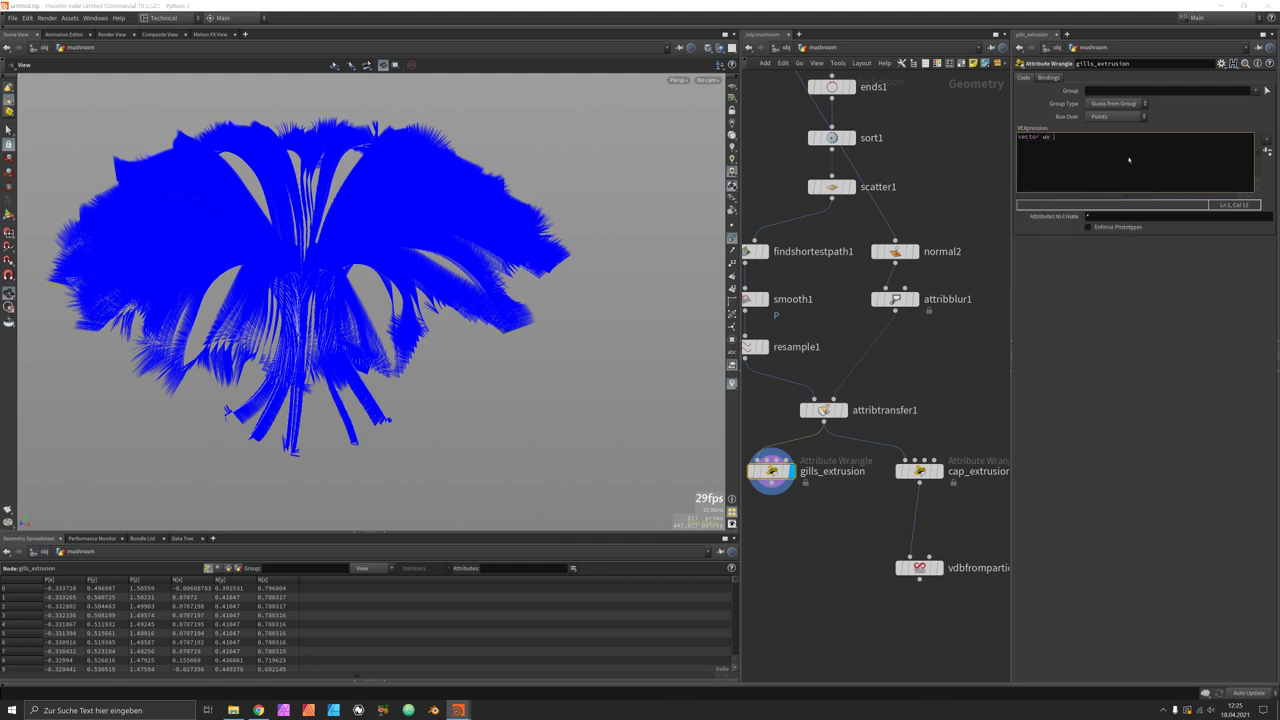
pyautogui.write('= verte')
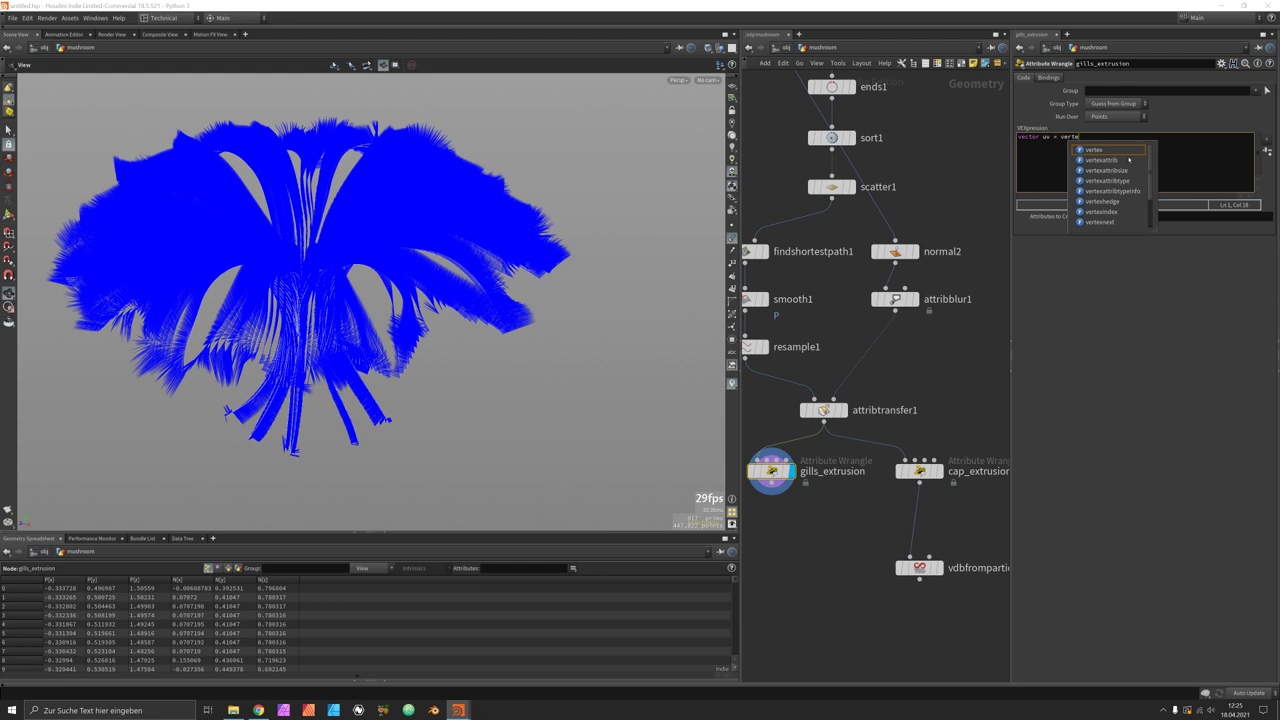
pyautogui.write('x(, ')
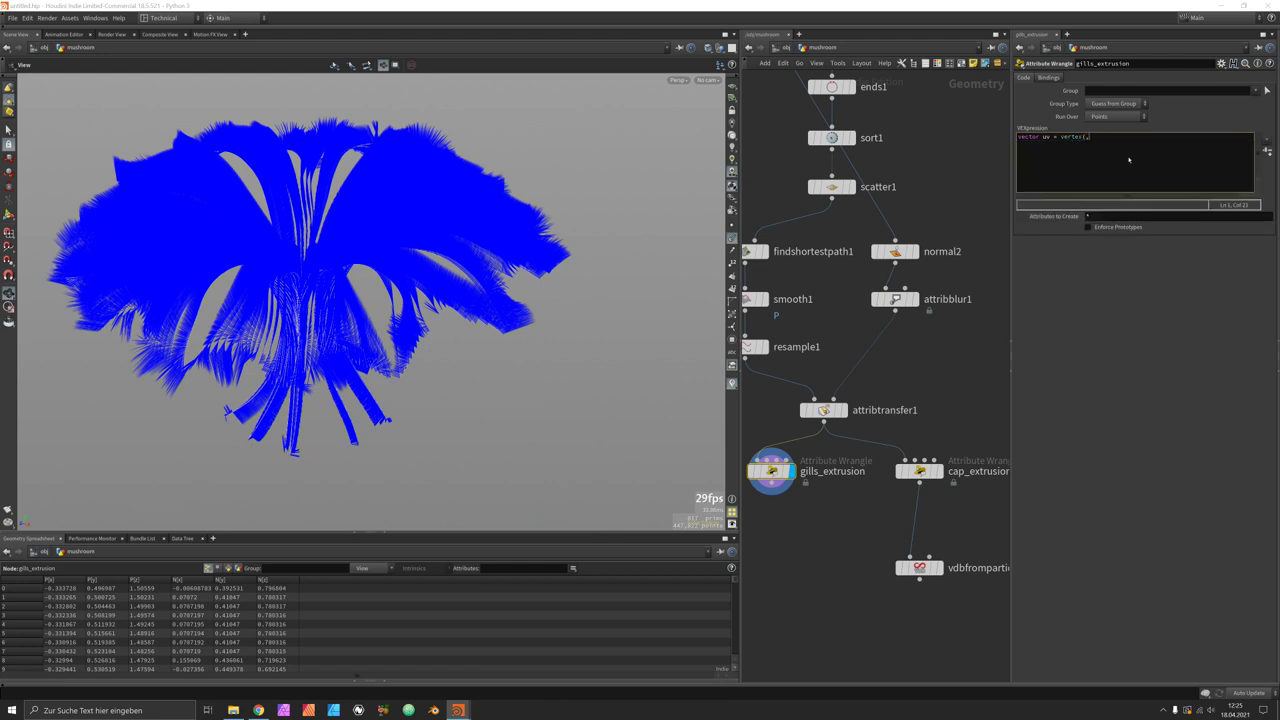
pyautogui.write('0')
pyautogui.write('"uv"')
pyautogui.write('10')
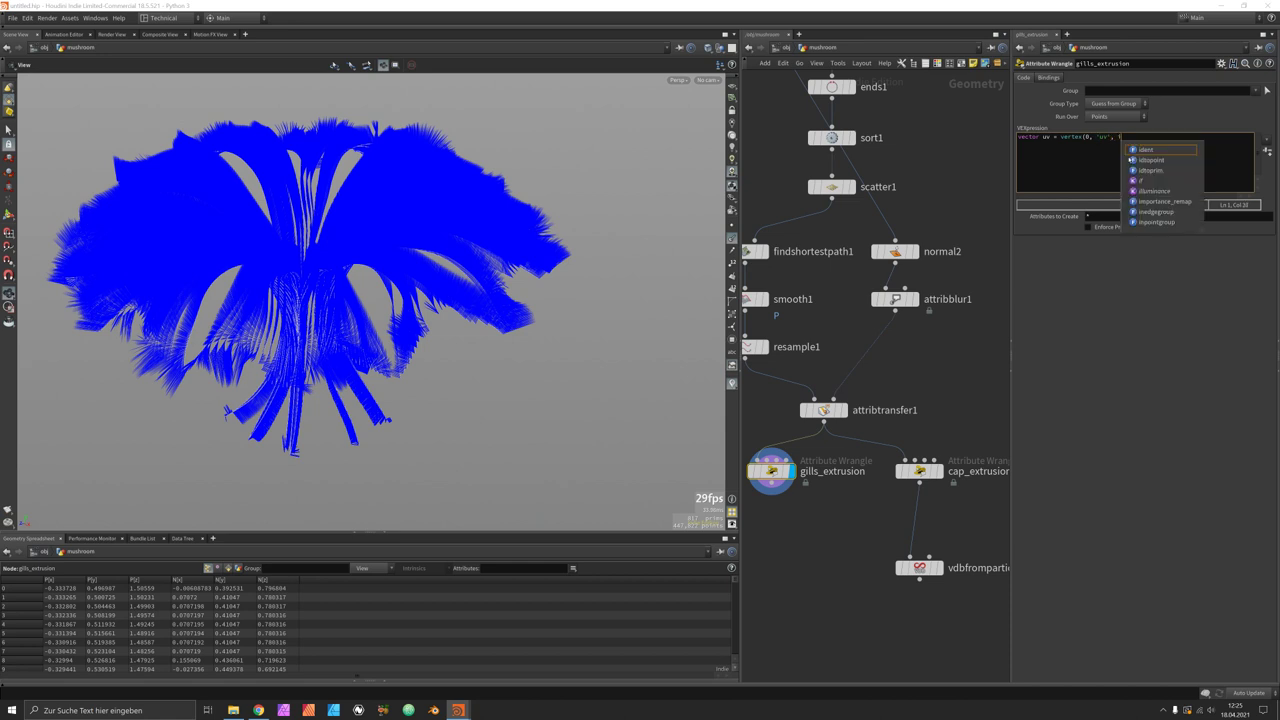
pyautogui.write('vtxnum);')
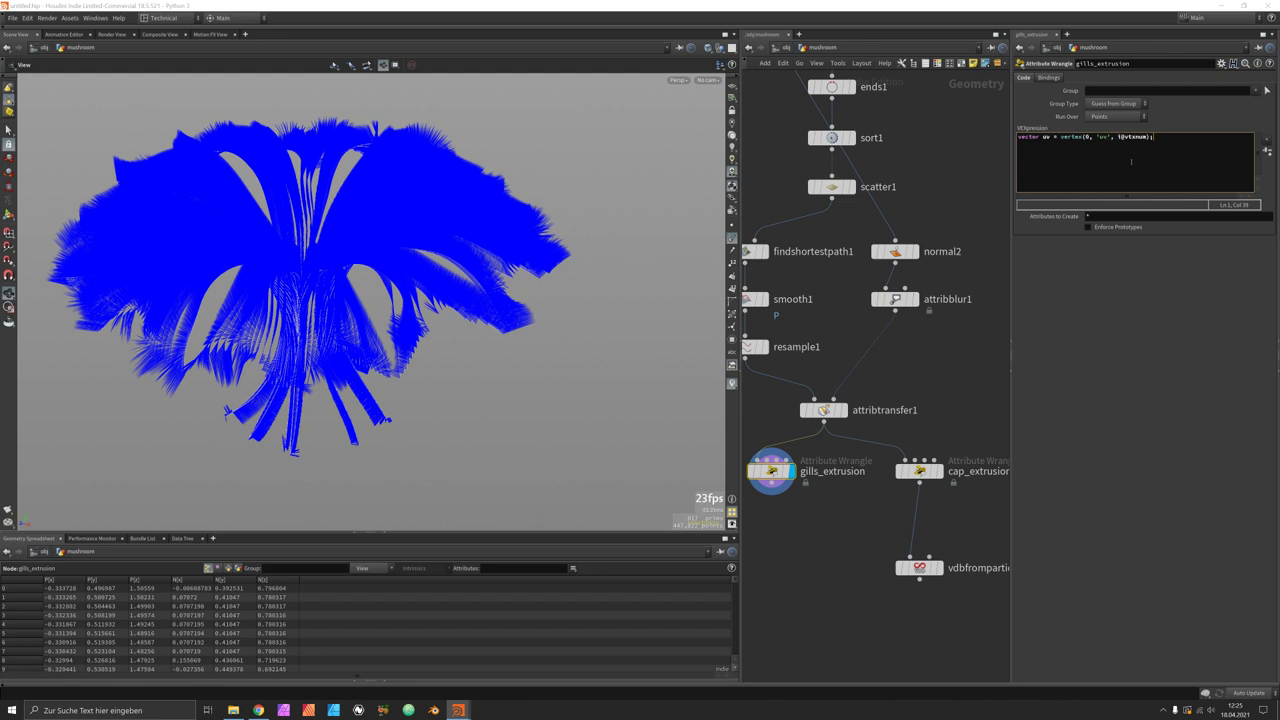
# Step: Add the VEX line float mask = chramp('fade_gills', uv.x); to gills_extrusion and generate its ramp parameter
pyautogui.press('Return')
pyautogui.write("float mask = chramp('fade_gills', u")
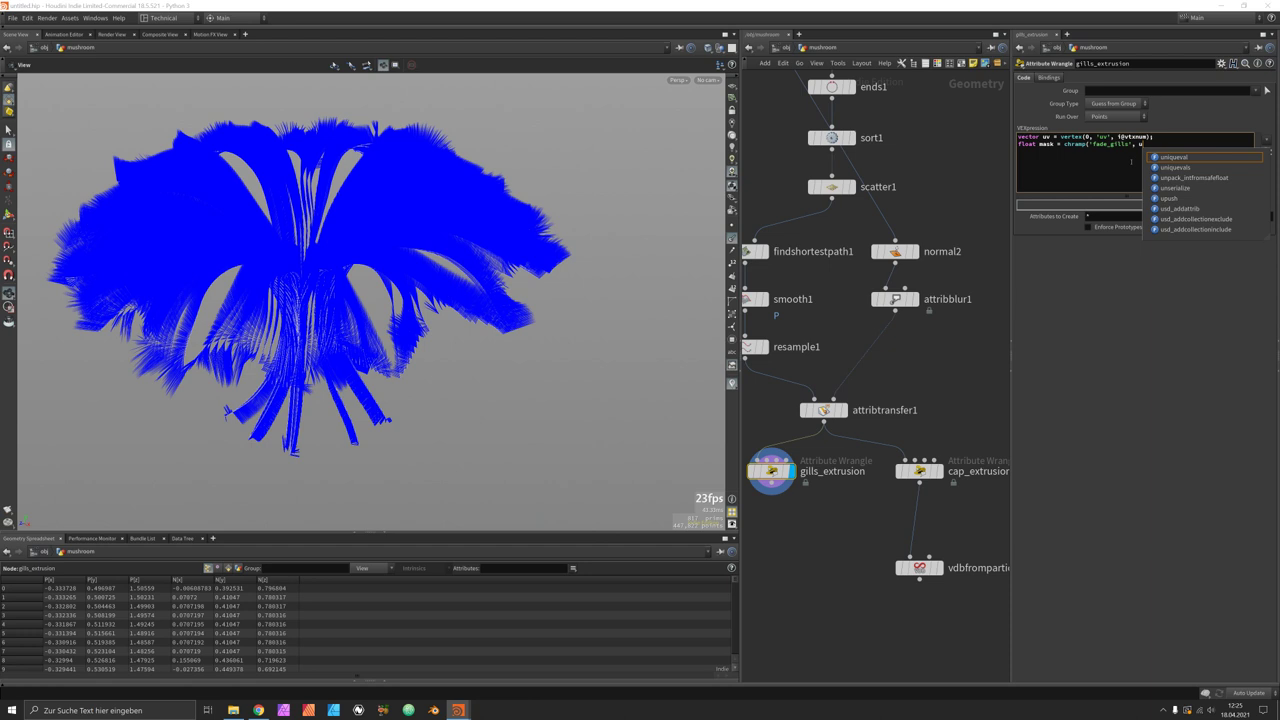
pyautogui.write('v.x);')
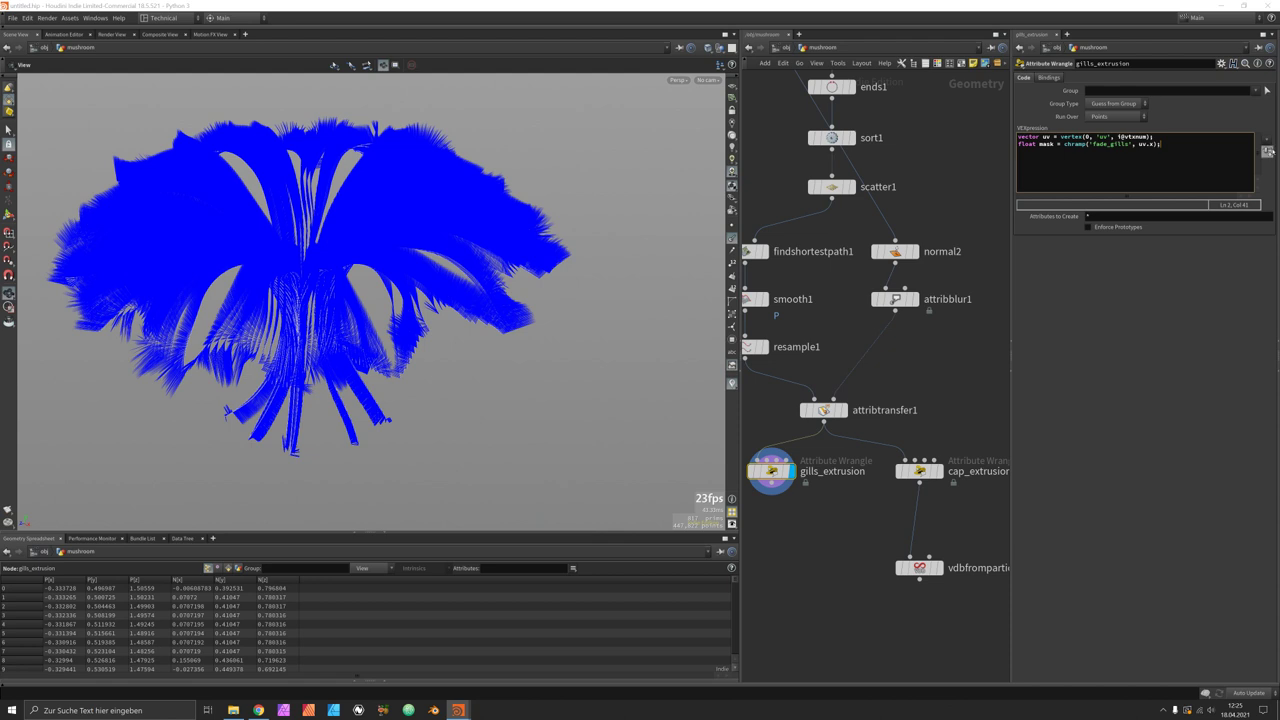
pyautogui.click(1267, 150)
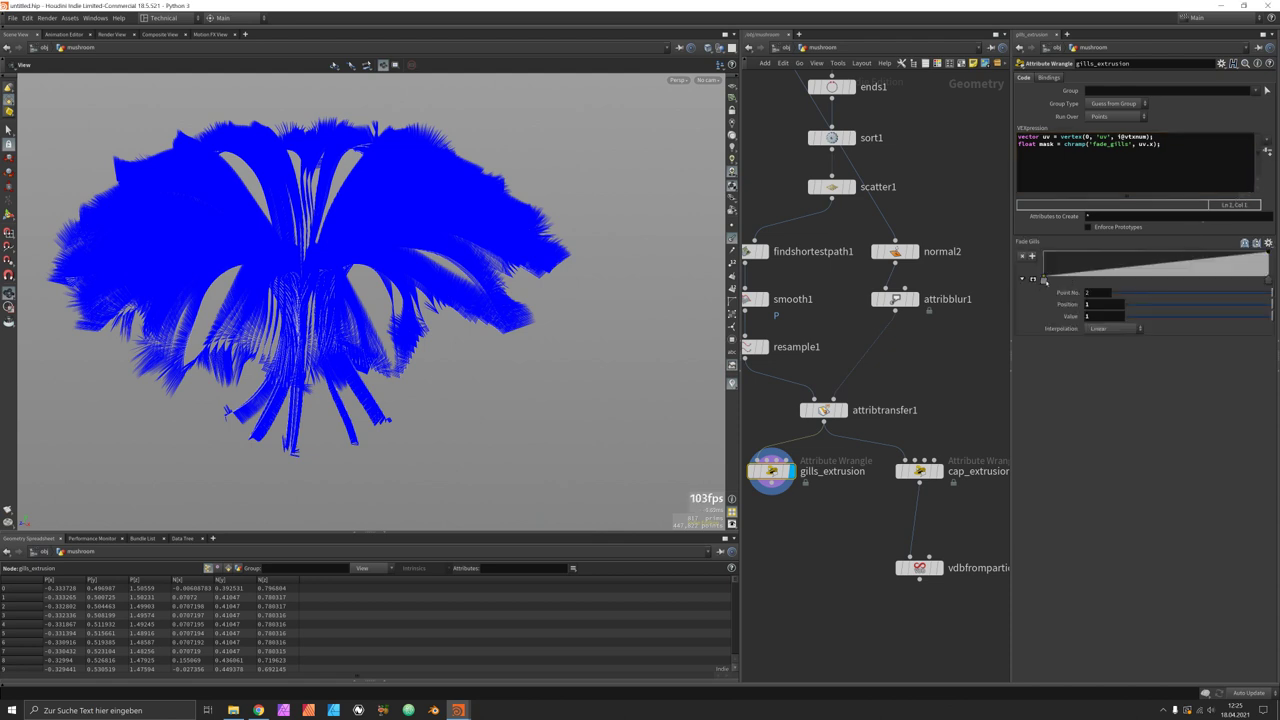
# Step: Set both end points of the Fade Gills ramp to B-Spline interpolation and raise the first point's value to about 0.13
pyautogui.rightClick(1045, 285)
pyautogui.moveTo(1090, 286)
pyautogui.click(1172, 336)
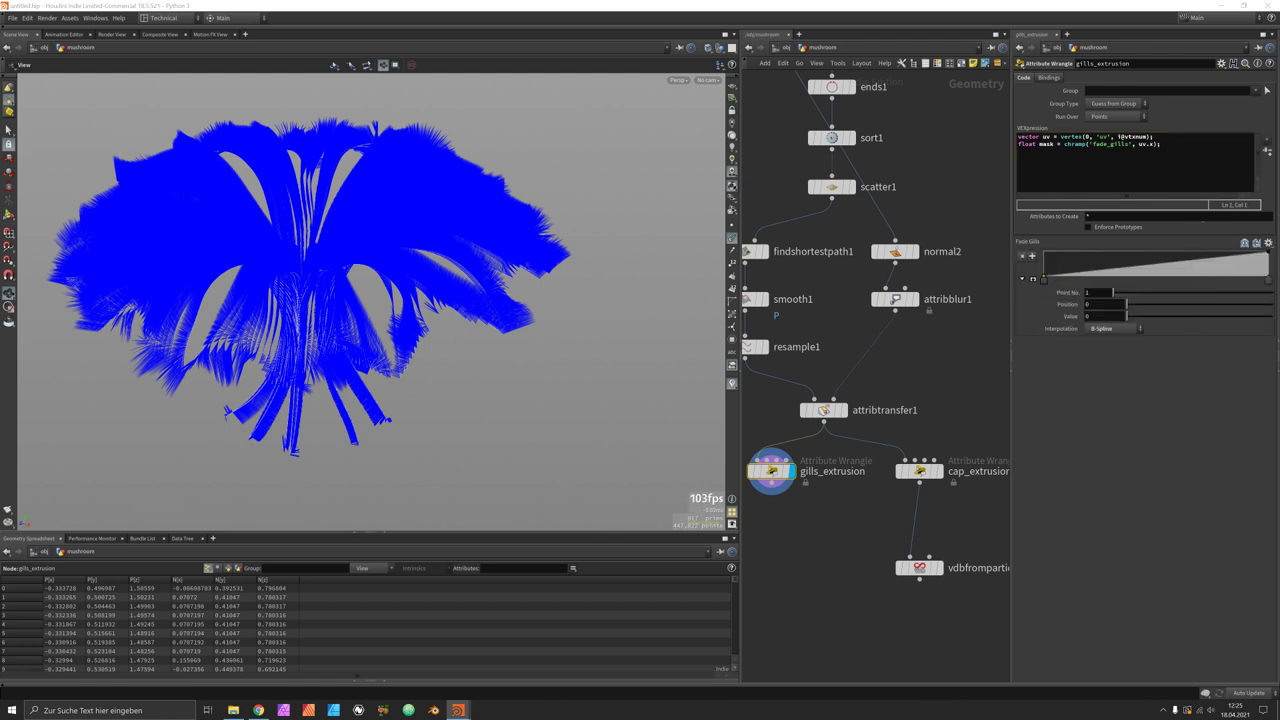
pyautogui.rightClick(1268, 280)
pyautogui.moveTo(1250, 287)
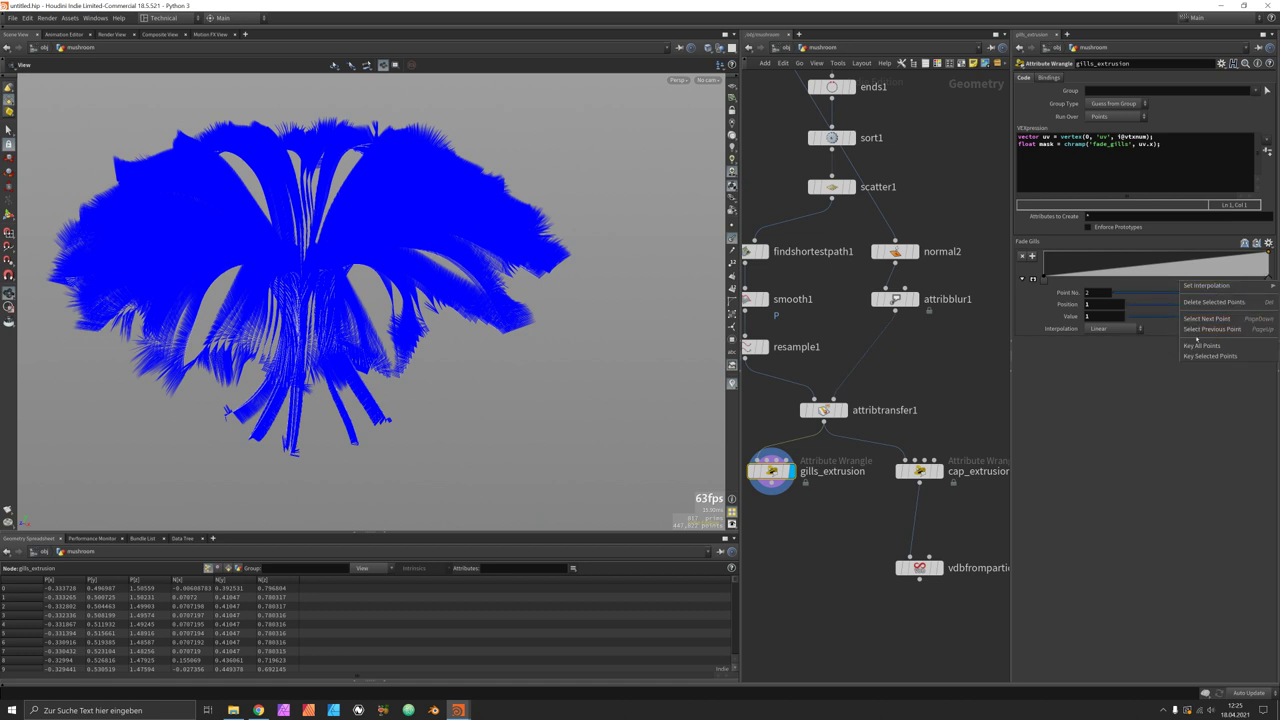
pyautogui.click(1142, 338)
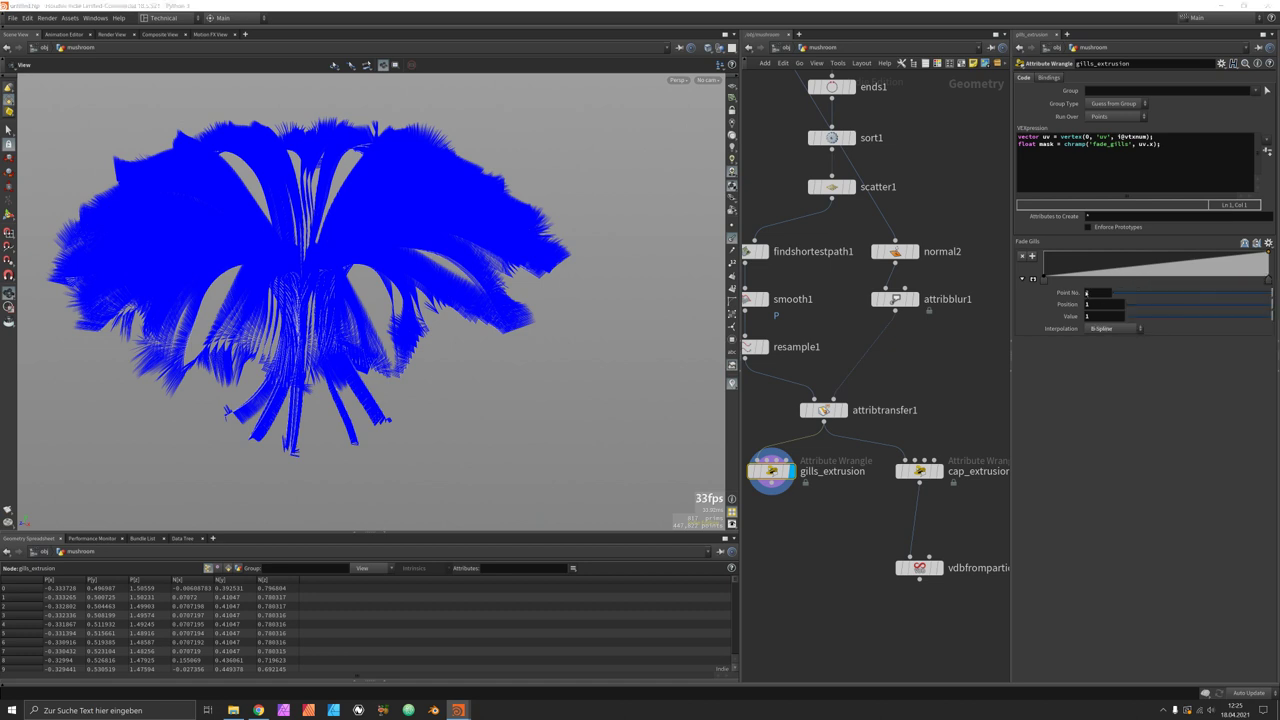
pyautogui.click(1045, 279)
# Step: Turn off the point normals display so that only the curves are drawn in the viewport
pyautogui.moveTo(361, 426); pyautogui.dragTo(382, 390)
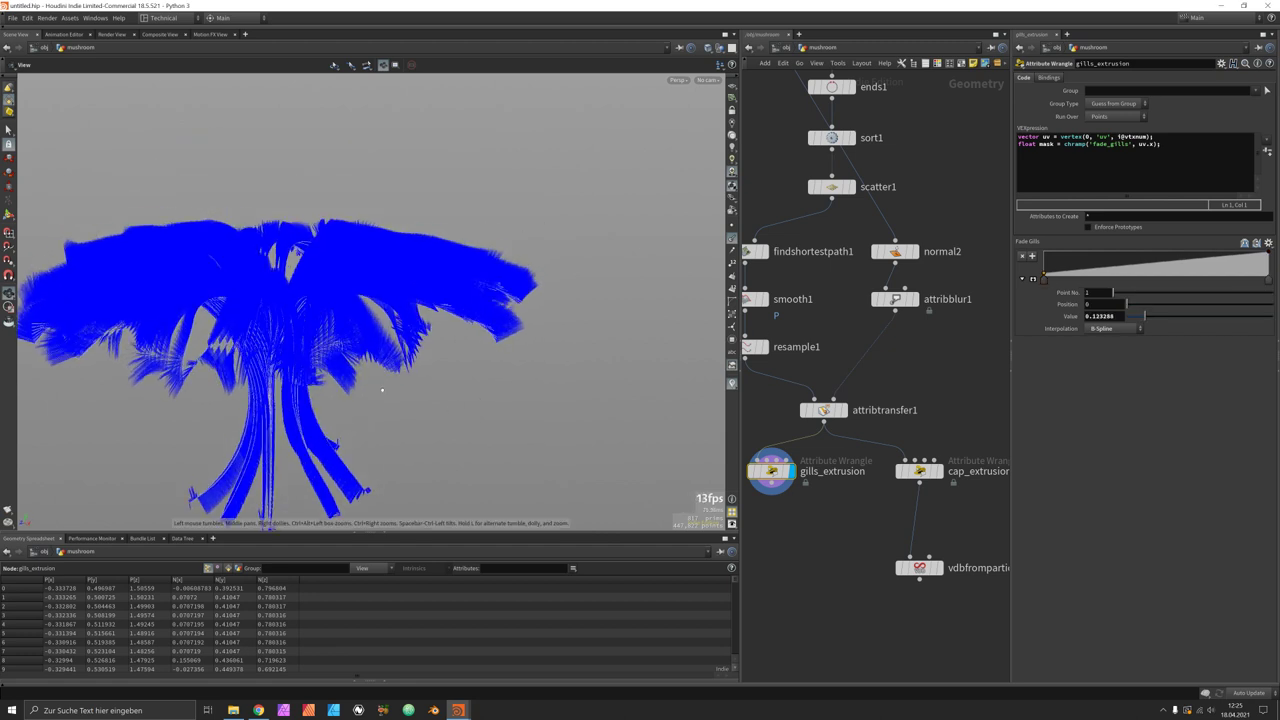
pyautogui.moveTo(440, 355); pyautogui.dragTo(560, 320)
pyautogui.click(731, 238)
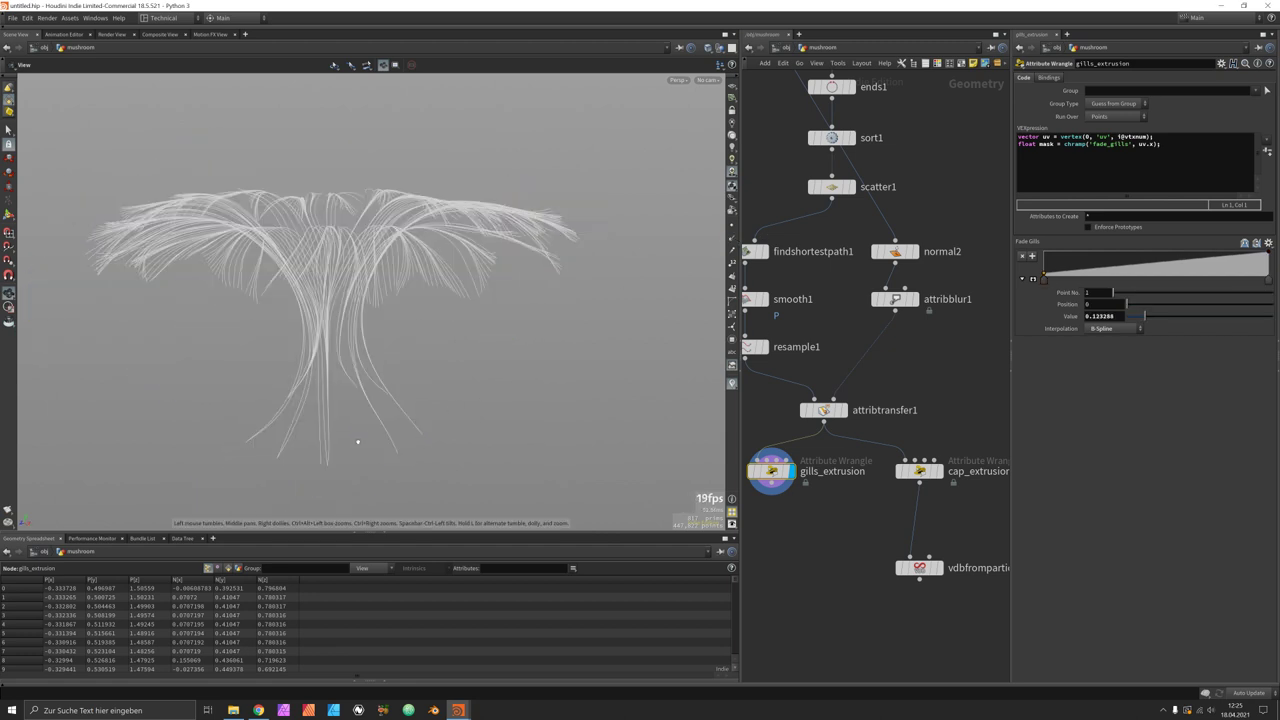
# Step: Add three intermediate points to shape a hump in the Fade Gills ramp and lower the end point to about 0.29
pyautogui.click(1151, 271)
pyautogui.click(1203, 255)
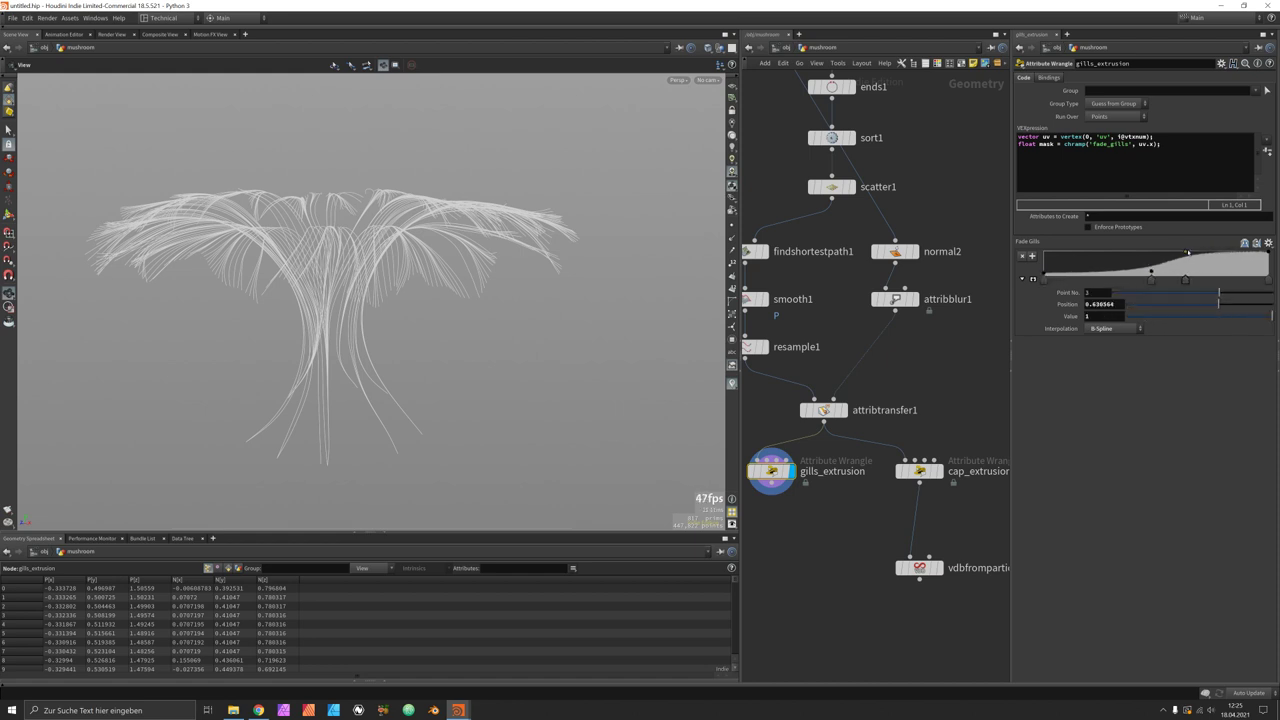
pyautogui.click(1241, 252)
pyautogui.moveTo(1268, 251); pyautogui.dragTo(1268, 274)
# Step: Add the VEX line v@v = normalize(v@N) * mask; below the mask definition in gills_extrusion and apply it
pyautogui.moveTo(485, 269); pyautogui.dragTo(405, 230)
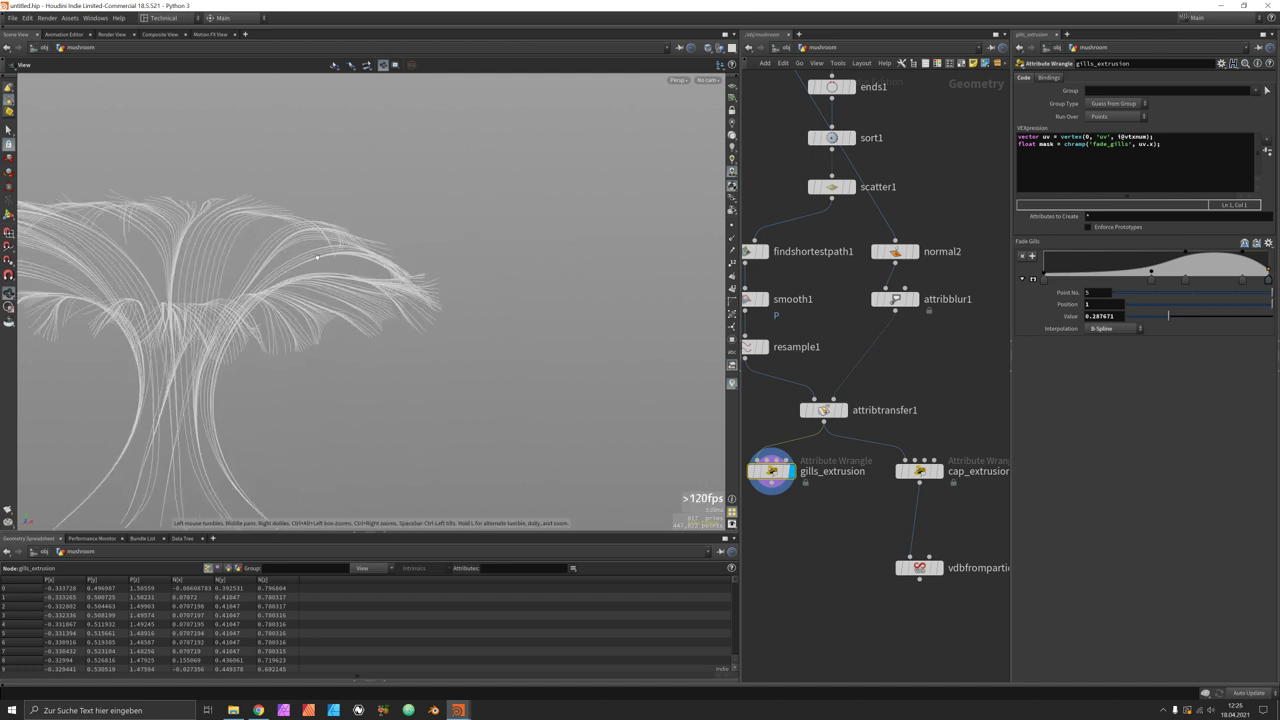
pyautogui.moveTo(343, 268); pyautogui.dragTo(290, 342)
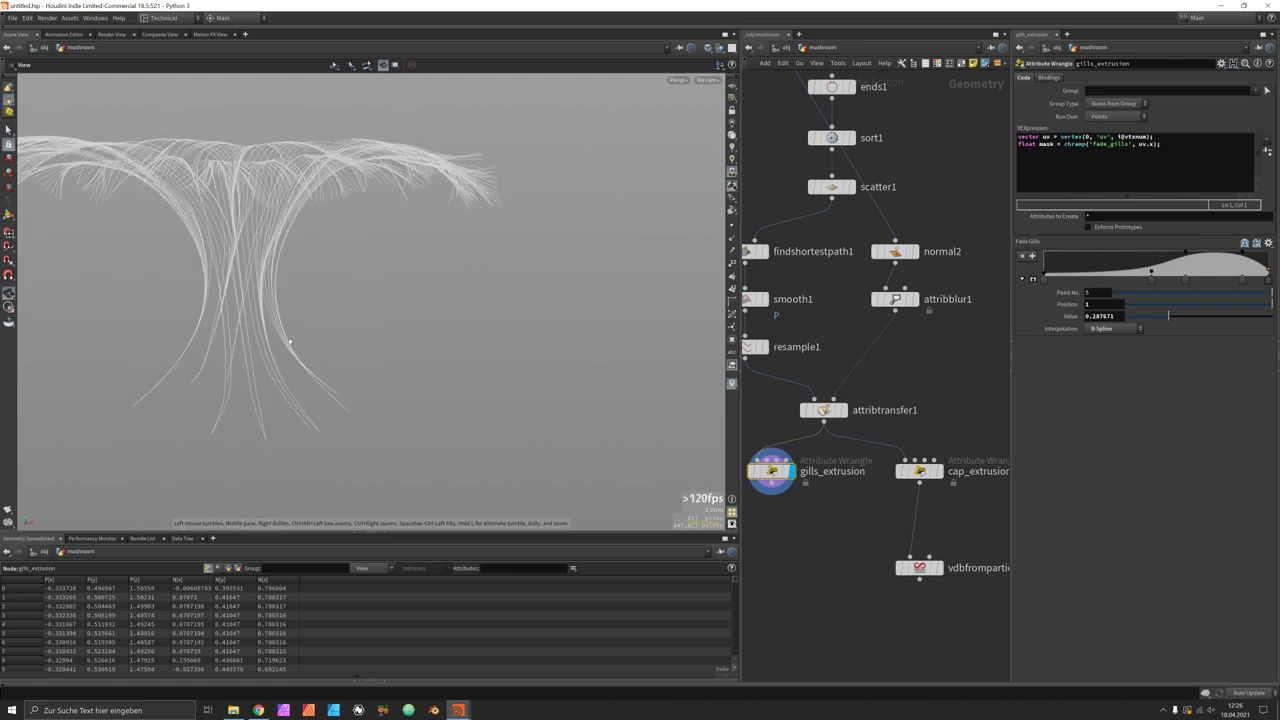
pyautogui.moveTo(366, 290); pyautogui.dragTo(365, 355)
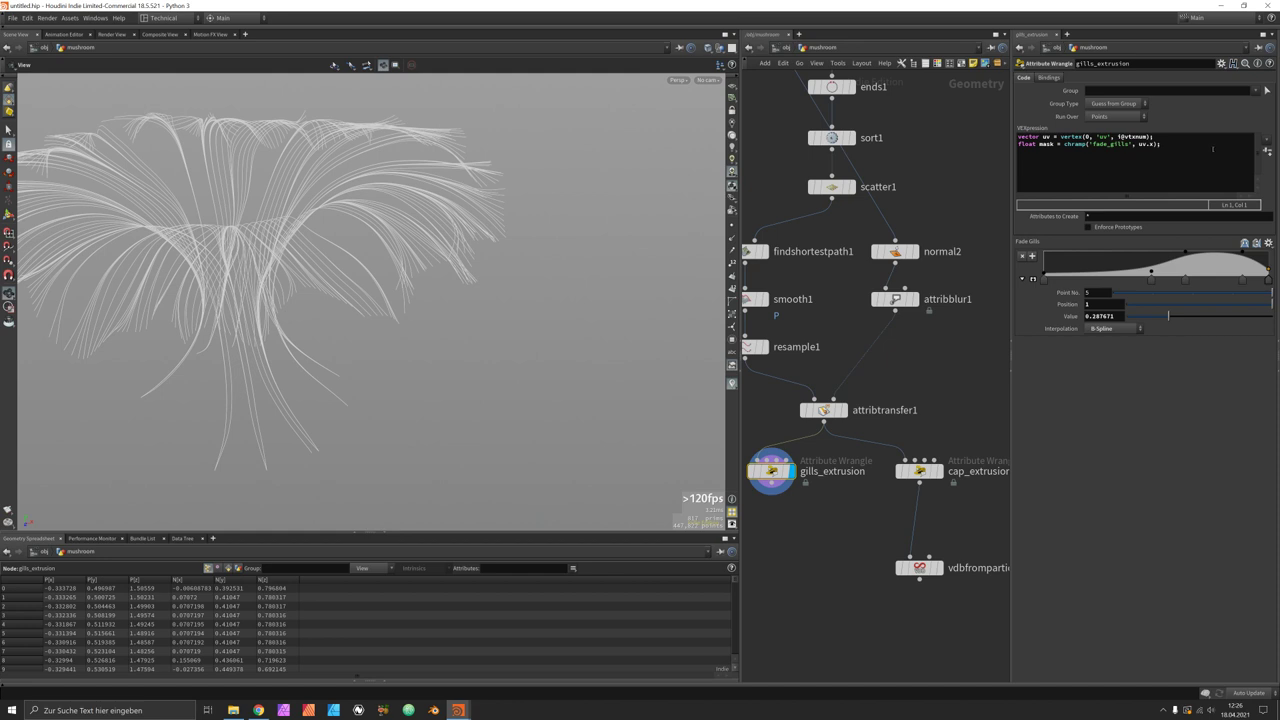
pyautogui.click(1211, 150)
pyautogui.write('v@v =')
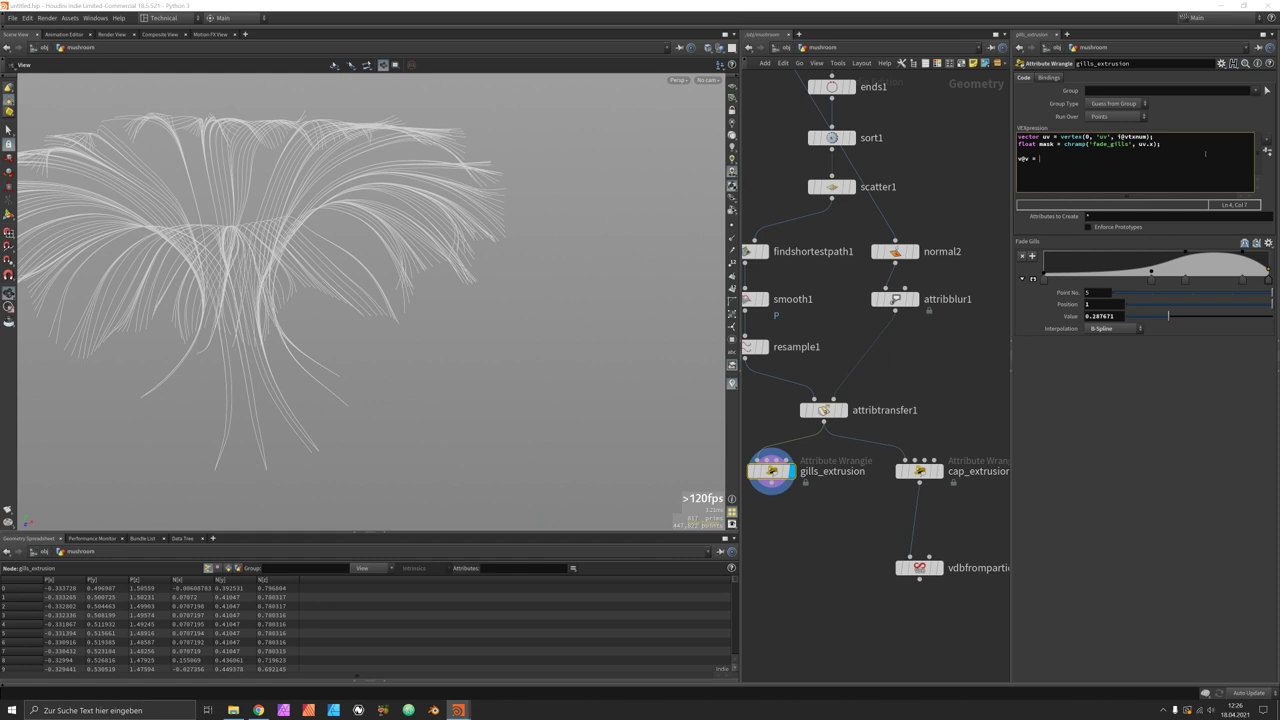
pyautogui.write(' v@N')
pyautogui.press('BackSpace')
pyautogui.write('normalize(v@N) * mask;')
pyautogui.hotkey('ctrl', 'Return')
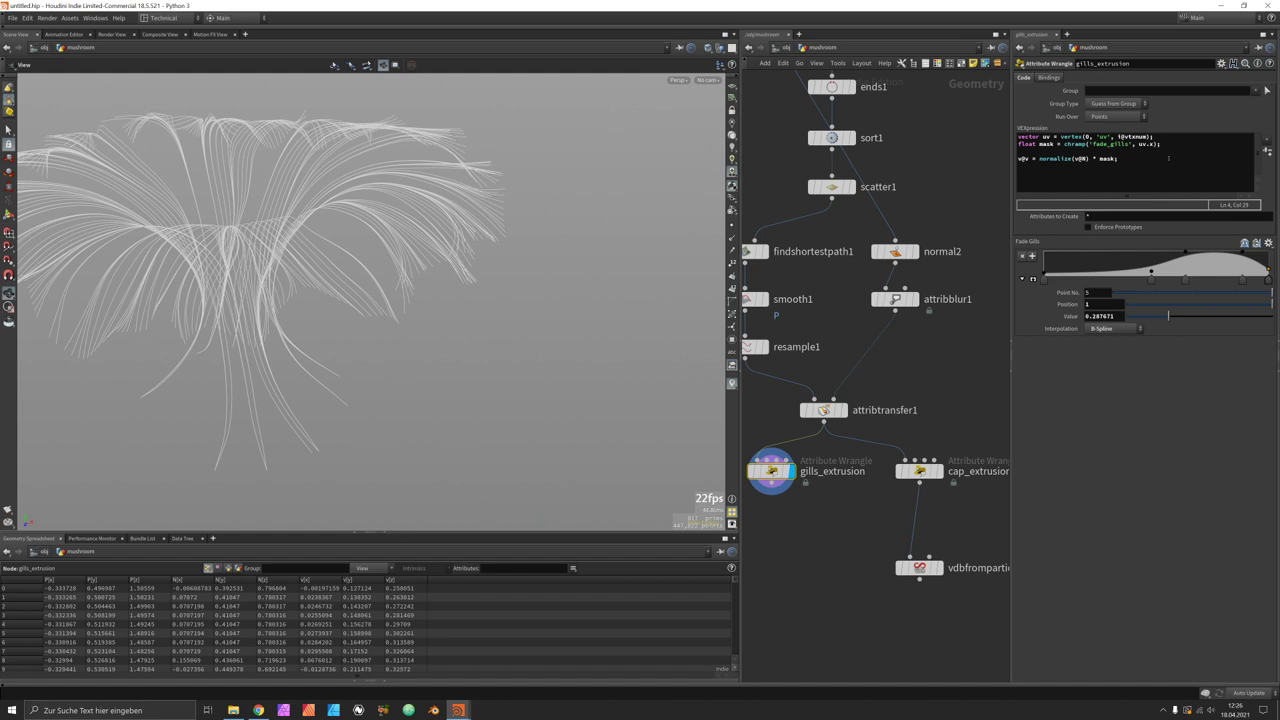
# Step: Copy the complete VEX code from gills_extrusion into the cap_extrusion wrangle
pyautogui.hotkey('ctrl', 'a')
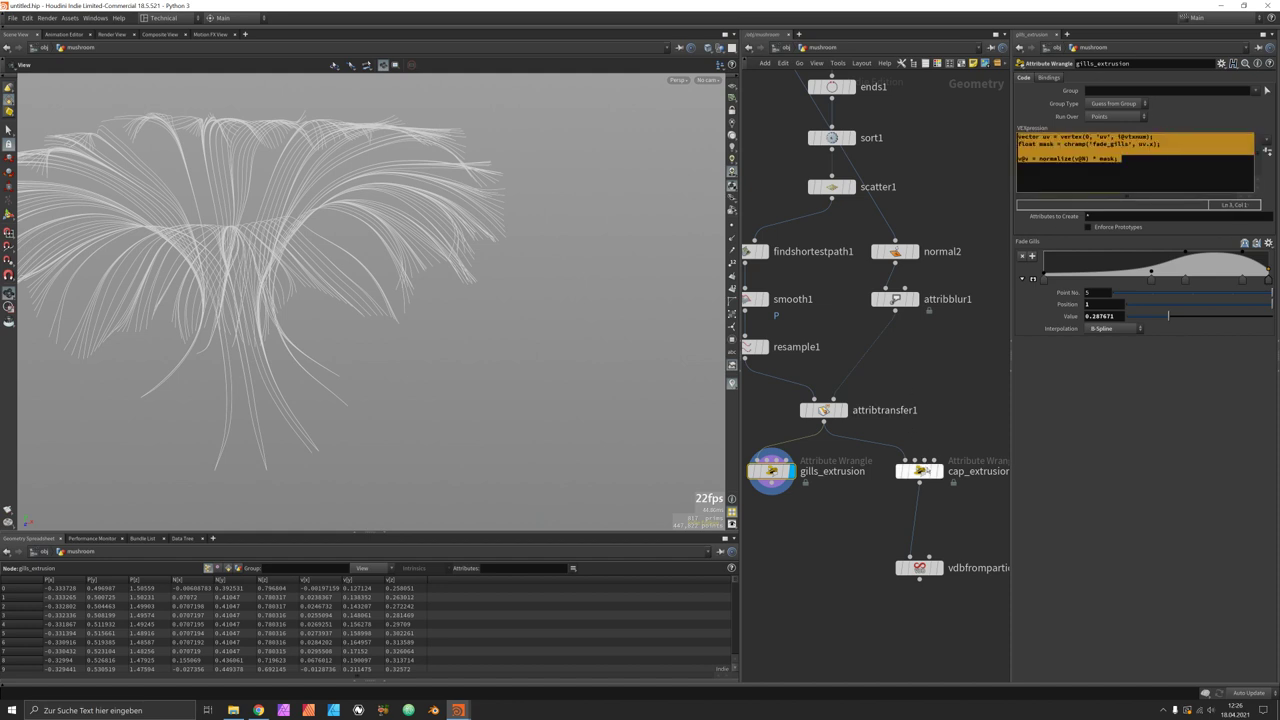
pyautogui.click(919, 471)
pyautogui.click(1110, 172)
pyautogui.write('vector uv = vertex(0, "uv", i@vtxnum); float mask = chramp("fade_gills", uv.x);  v@v = normalize(v@N) * mask;')
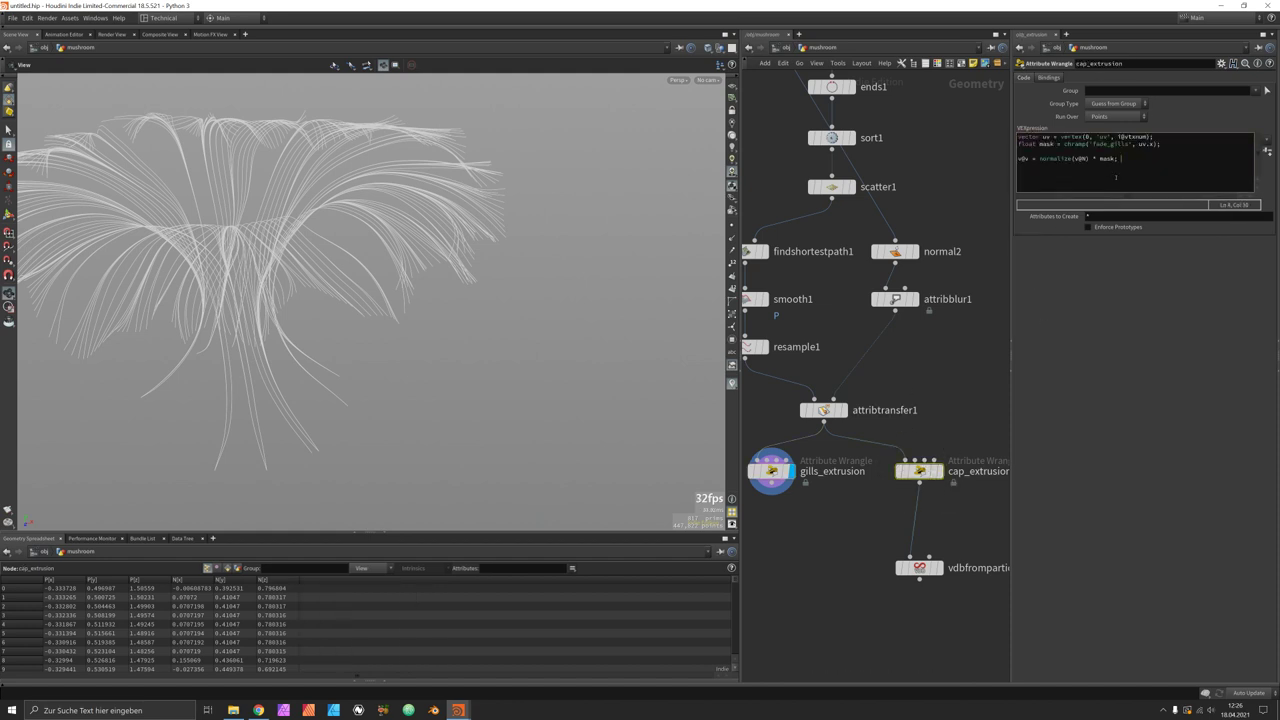
pyautogui.click(1124, 293)
# Step: Insert the line float scale = chramp('scale', uv.x); below the mask line in the cap_extrusion code
pyautogui.click(1181, 151)
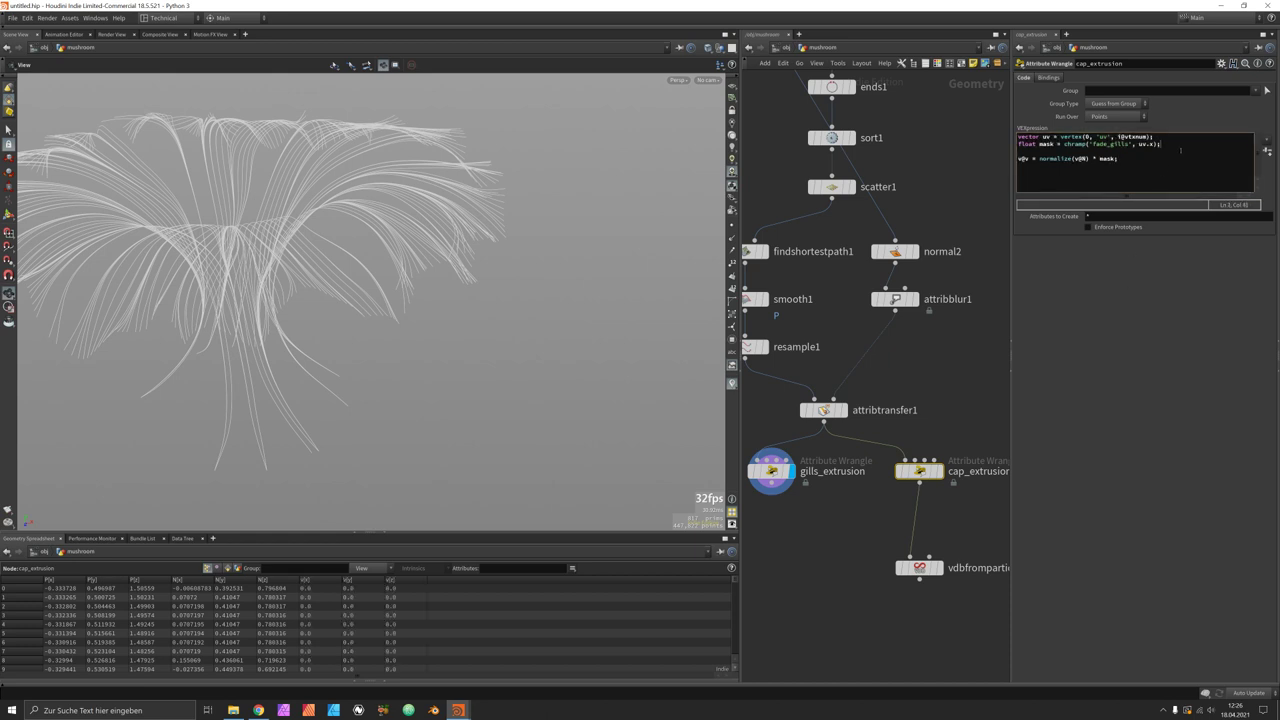
pyautogui.press('Return')
pyautogui.write('float scale')
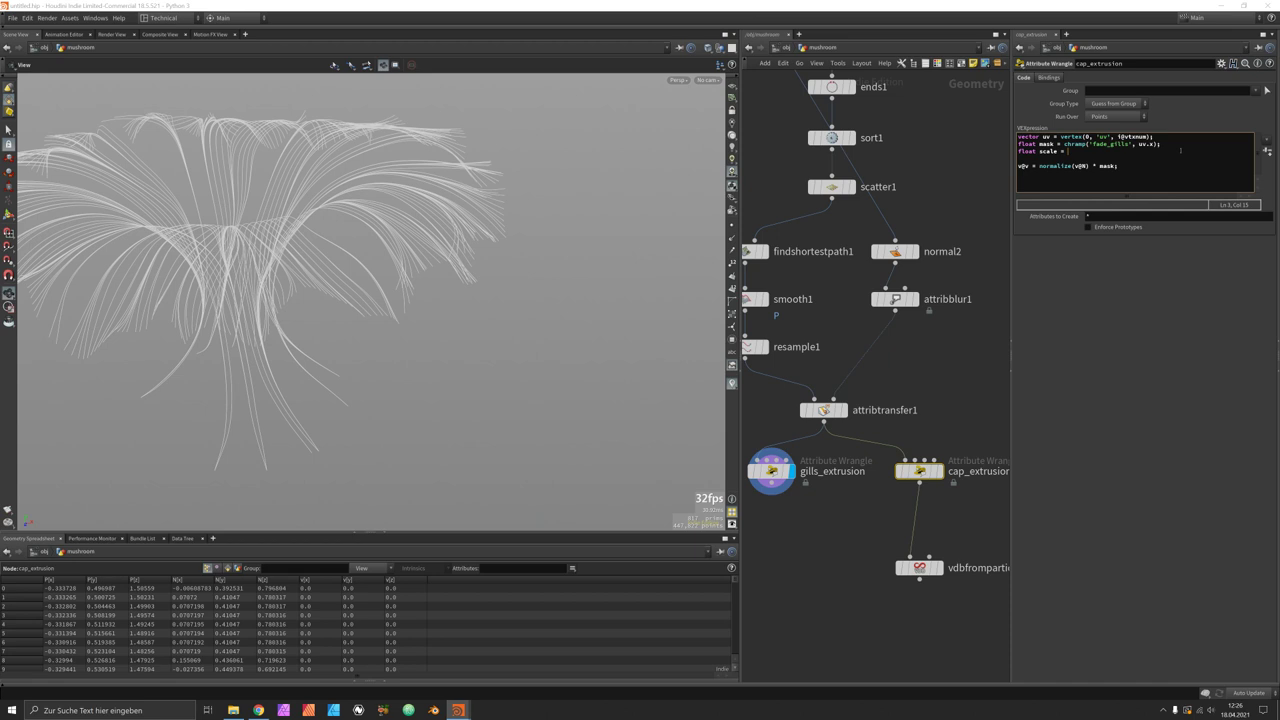
pyautogui.write("= chramp('scal")
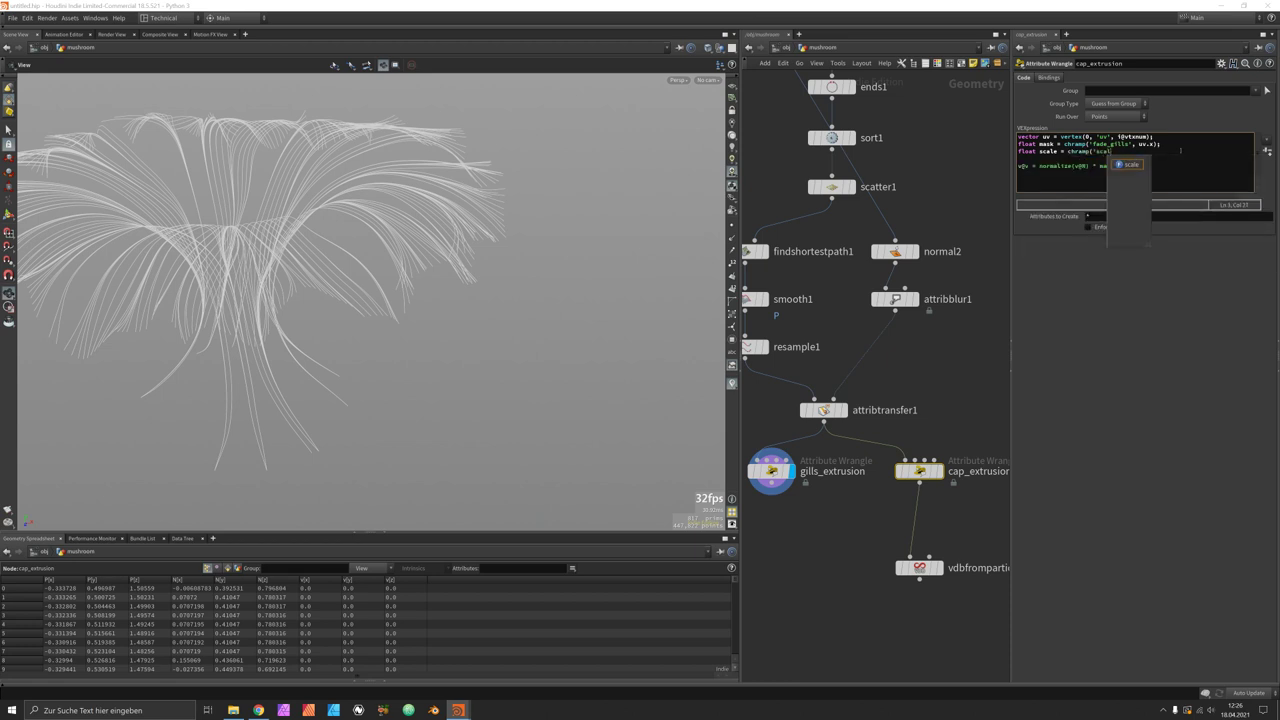
pyautogui.write("e', ")
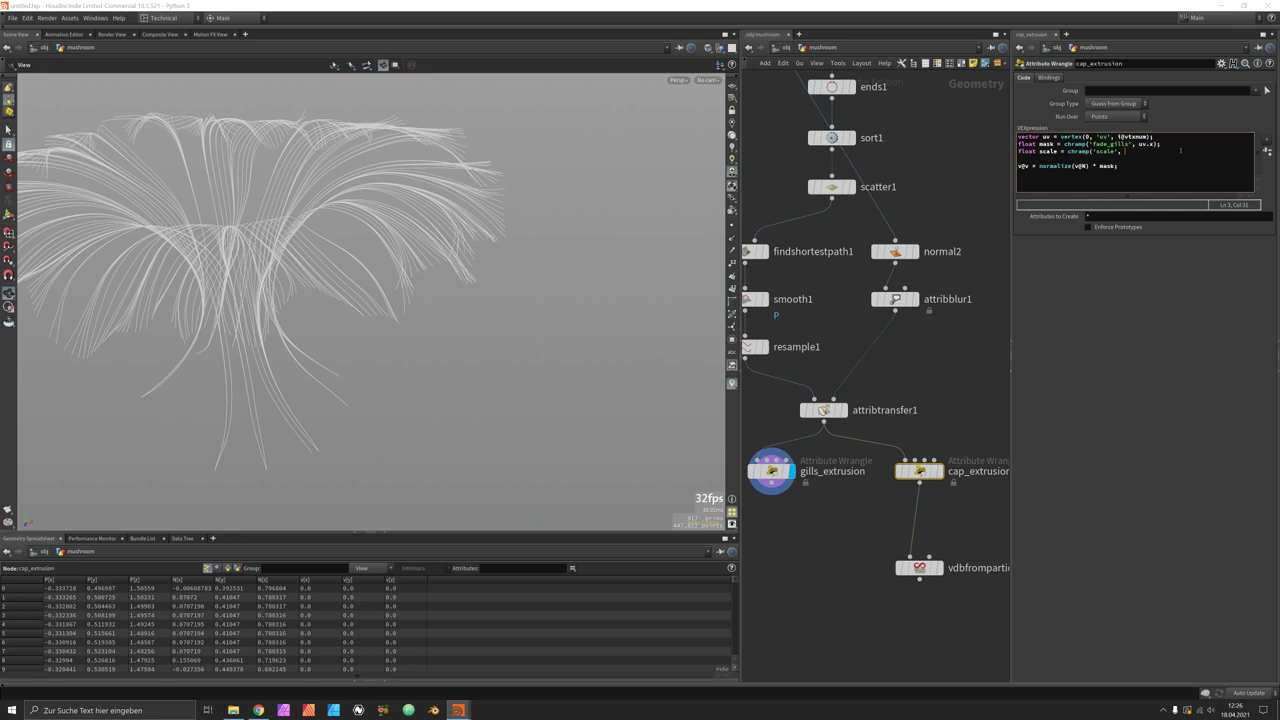
pyautogui.write('uv.x);')
# Step: Generate the fade_gills and scale ramp parameters on cap_extrusion and undo their creation
pyautogui.click(1266, 150)
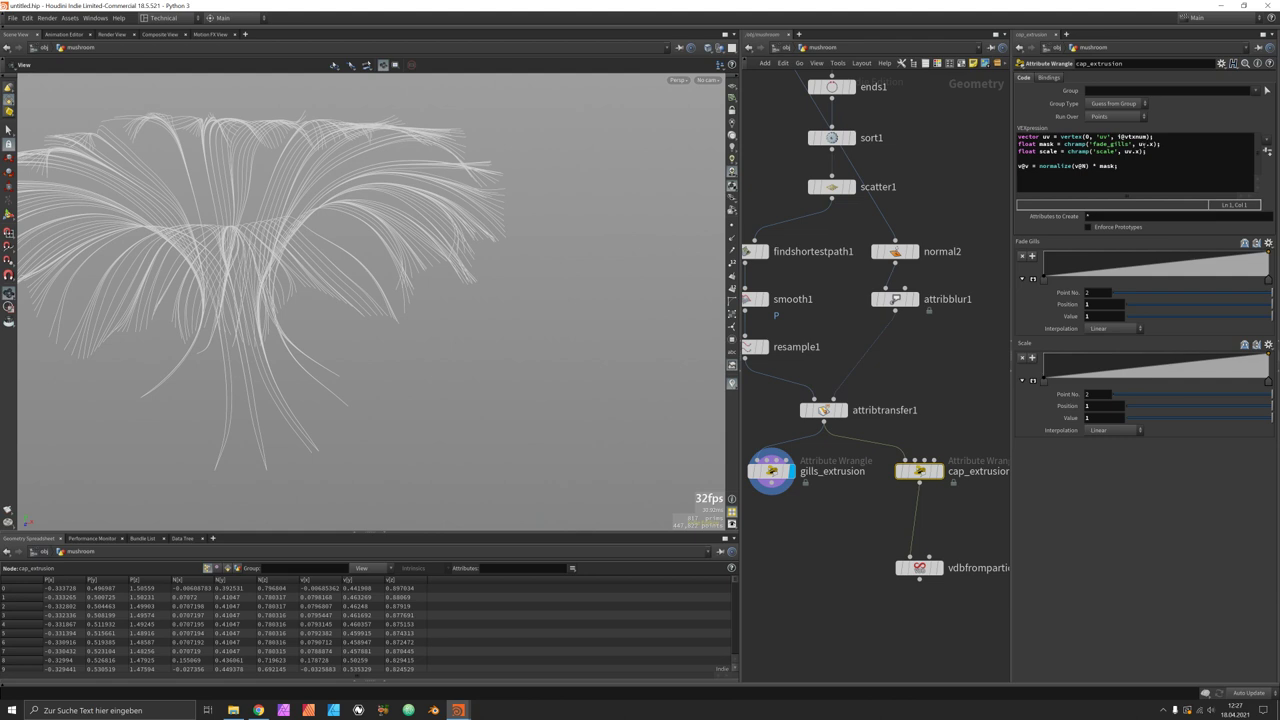
pyautogui.hotkey('ctrl', 'z')
pyautogui.click(1146, 144)
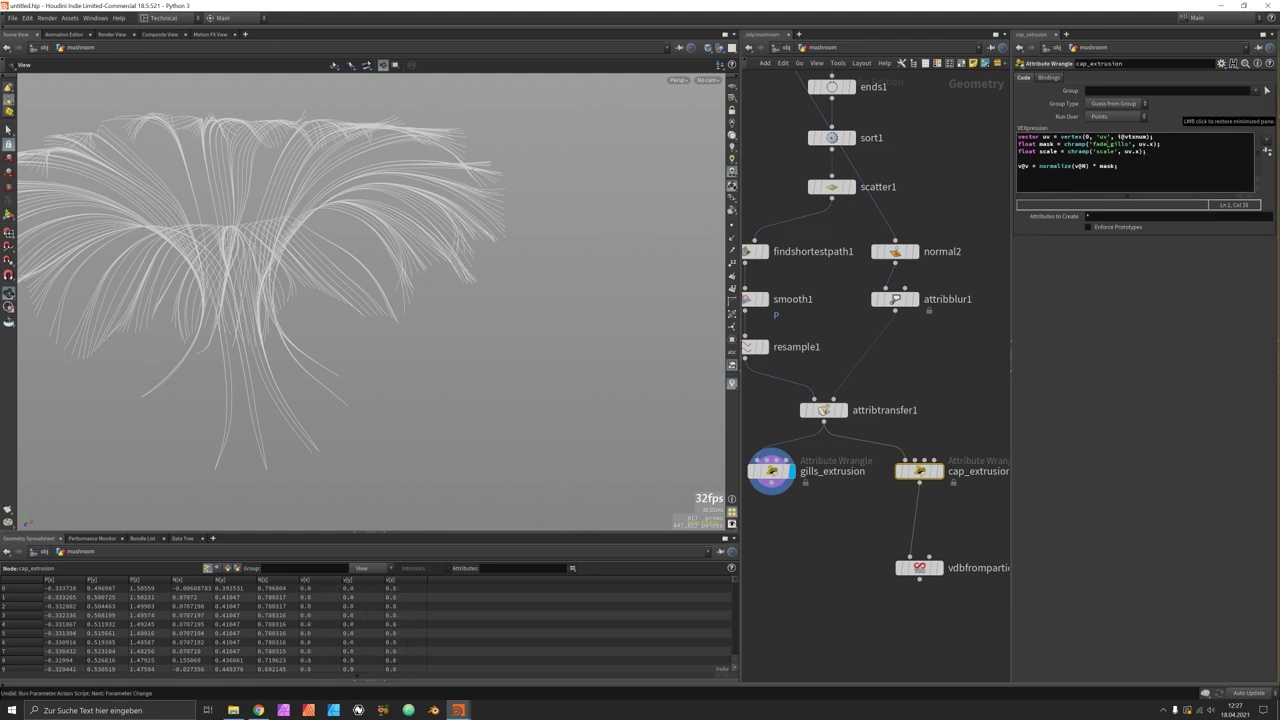
# Step: Rename the mask ramp in the cap_extrusion code to fade_cap and generate the Fade Cap and Scale ramp parameters
pyautogui.moveTo(1114, 144); pyautogui.dragTo(1127, 144)
pyautogui.write('cap')
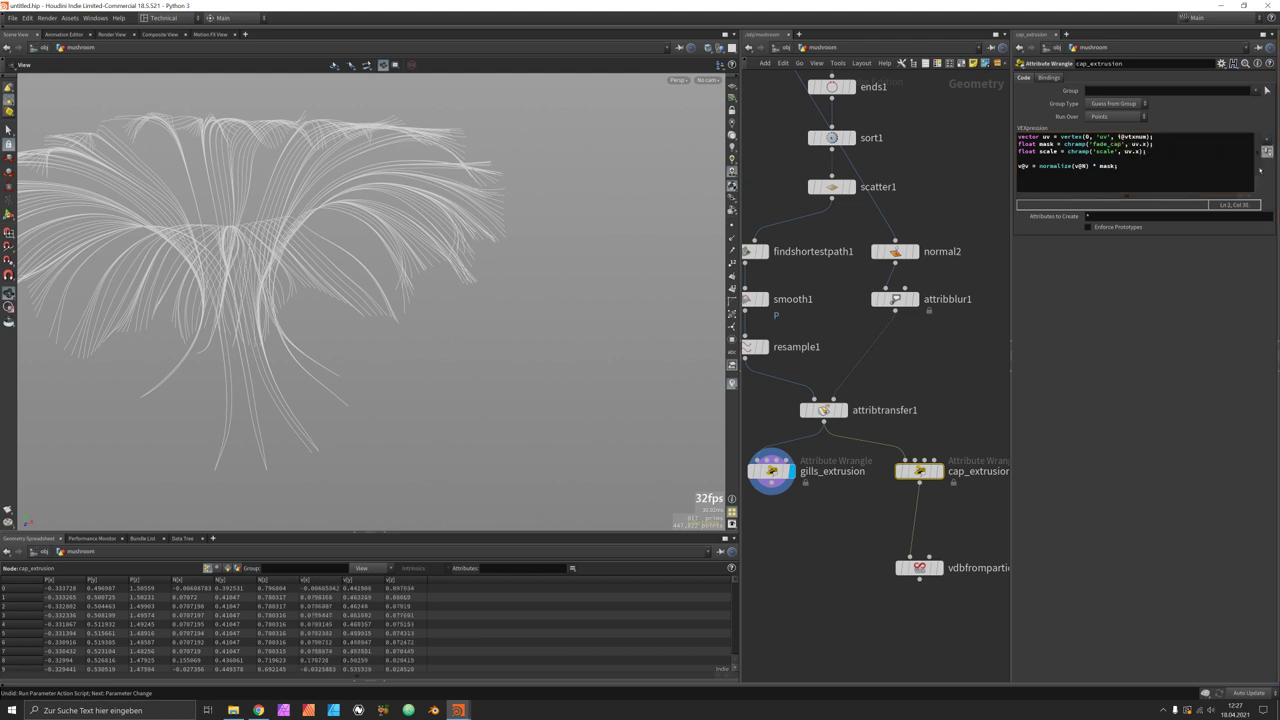
pyautogui.click(1266, 151)
# Step: Shape the Fade Cap ramp as a B-Spline rising from about 0.19, high near position 0.8, and ending at about 0.44
pyautogui.moveTo(1045, 277); pyautogui.dragTo(1046, 268)
pyautogui.click(1115, 330)
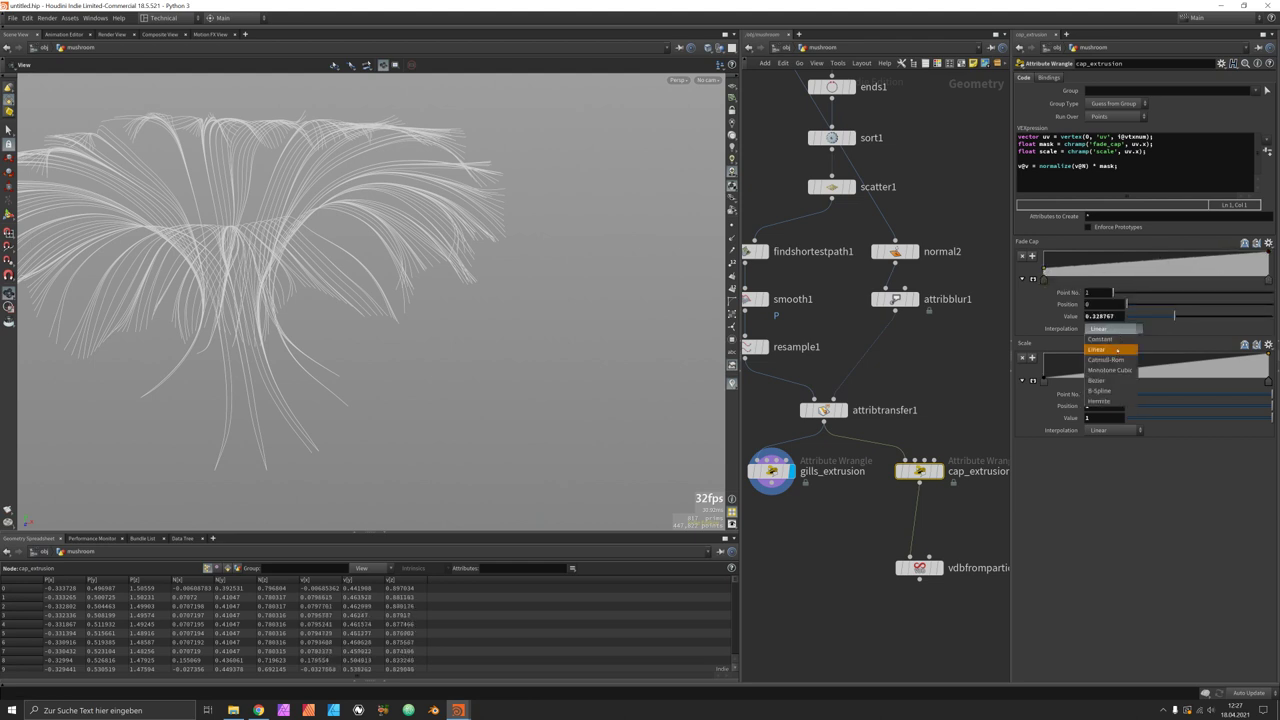
pyautogui.click(1110, 391)
pyautogui.click(1268, 280)
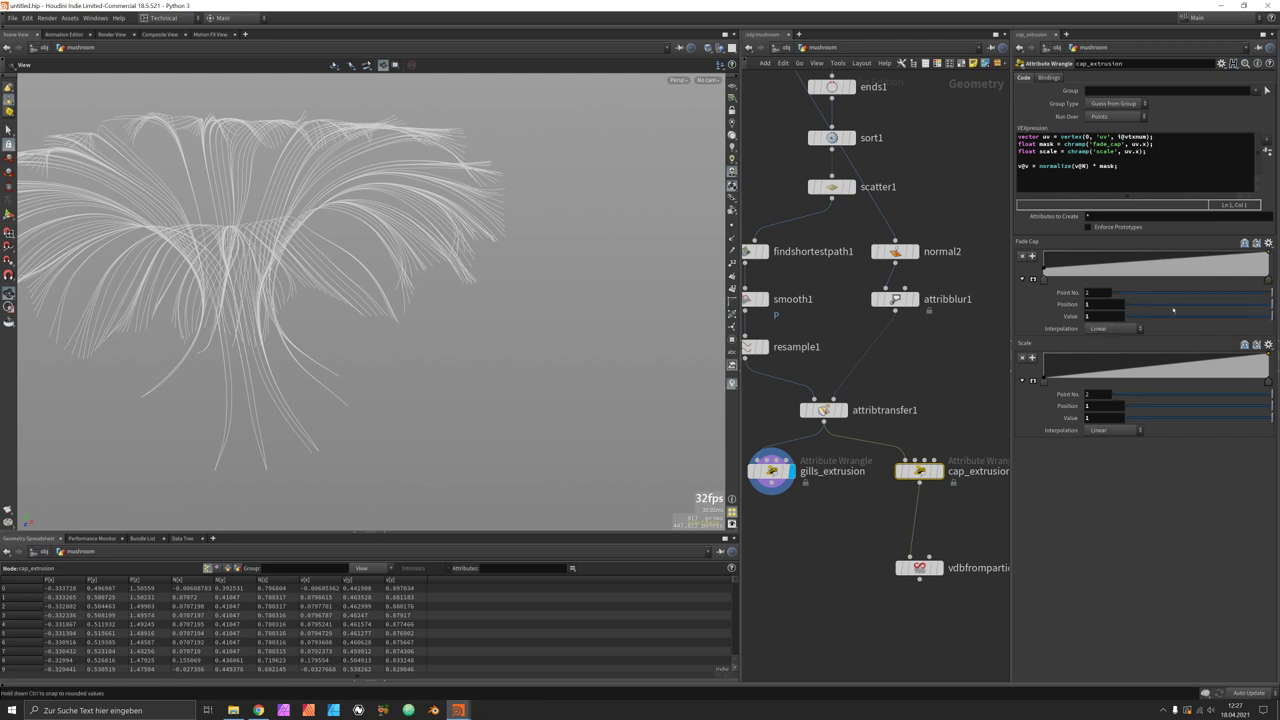
pyautogui.click(1112, 328)
pyautogui.press('Escape')
pyautogui.click(1147, 272)
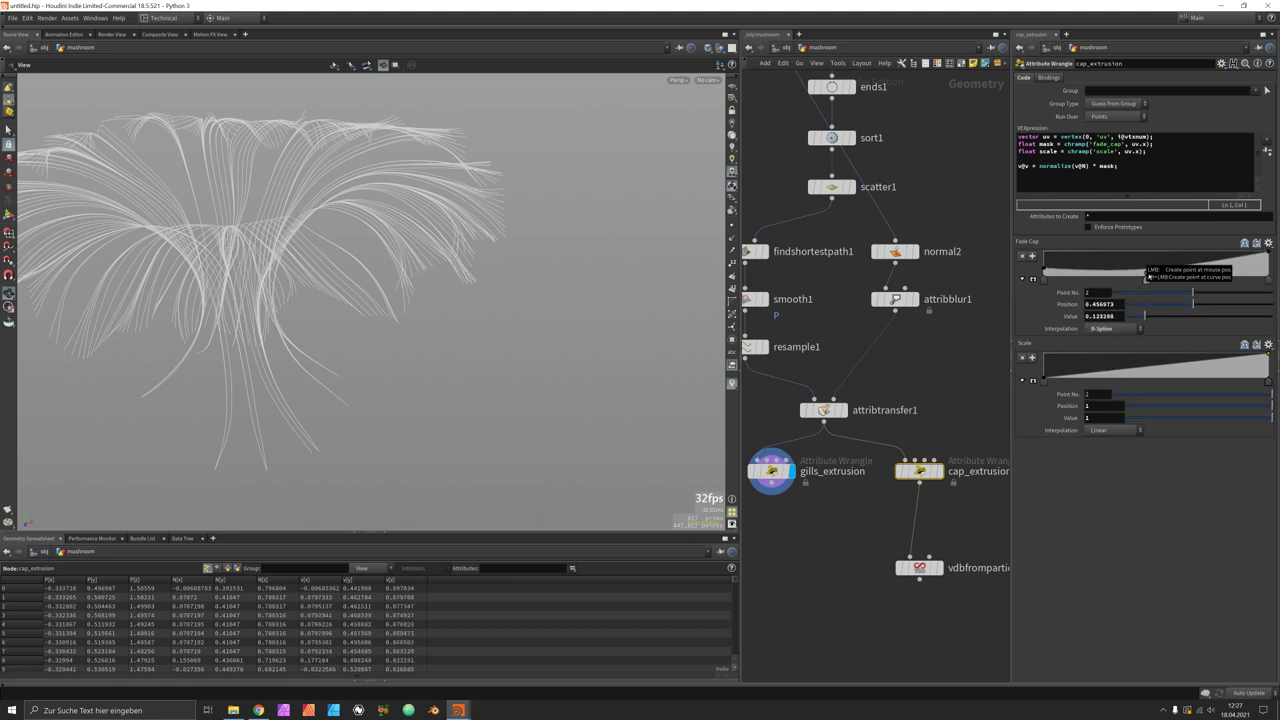
pyautogui.moveTo(1224, 265)
pyautogui.mouseDown()
pyautogui.moveTo(1186, 254)
pyautogui.moveTo(1244, 255)
pyautogui.mouseUp()
pyautogui.click(1246, 253)
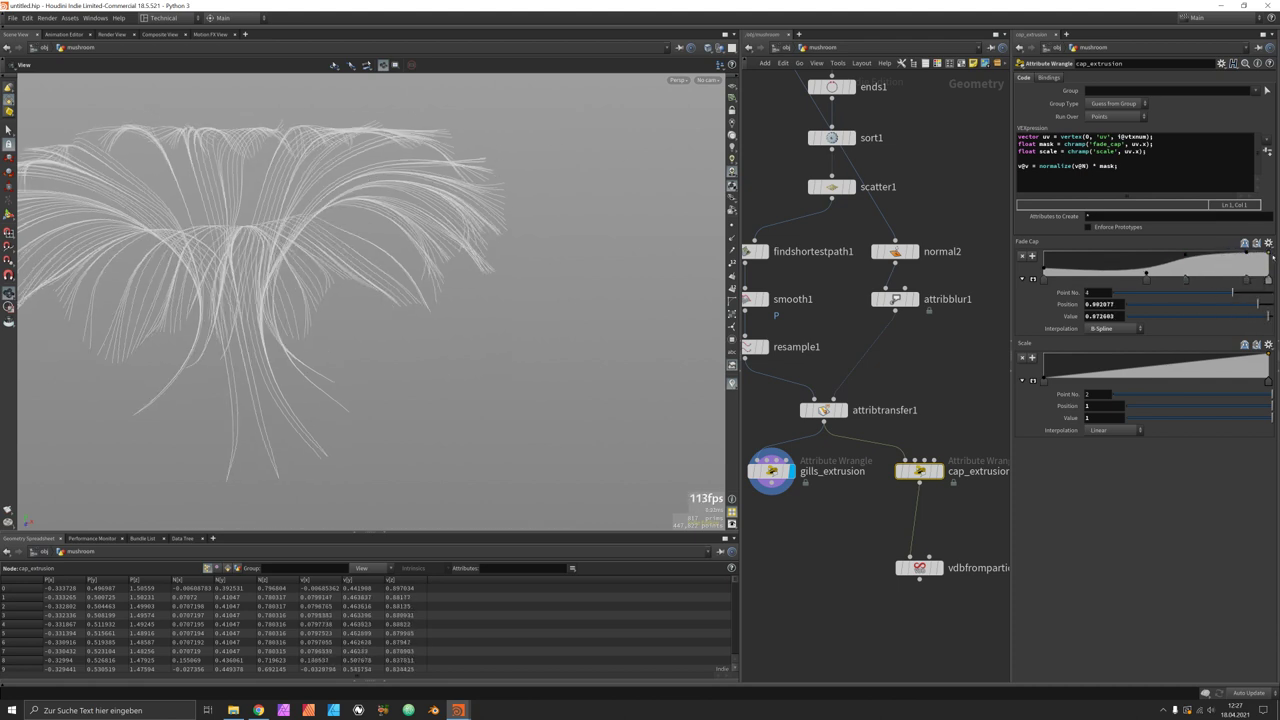
pyautogui.moveTo(1268, 254); pyautogui.dragTo(1238, 274)
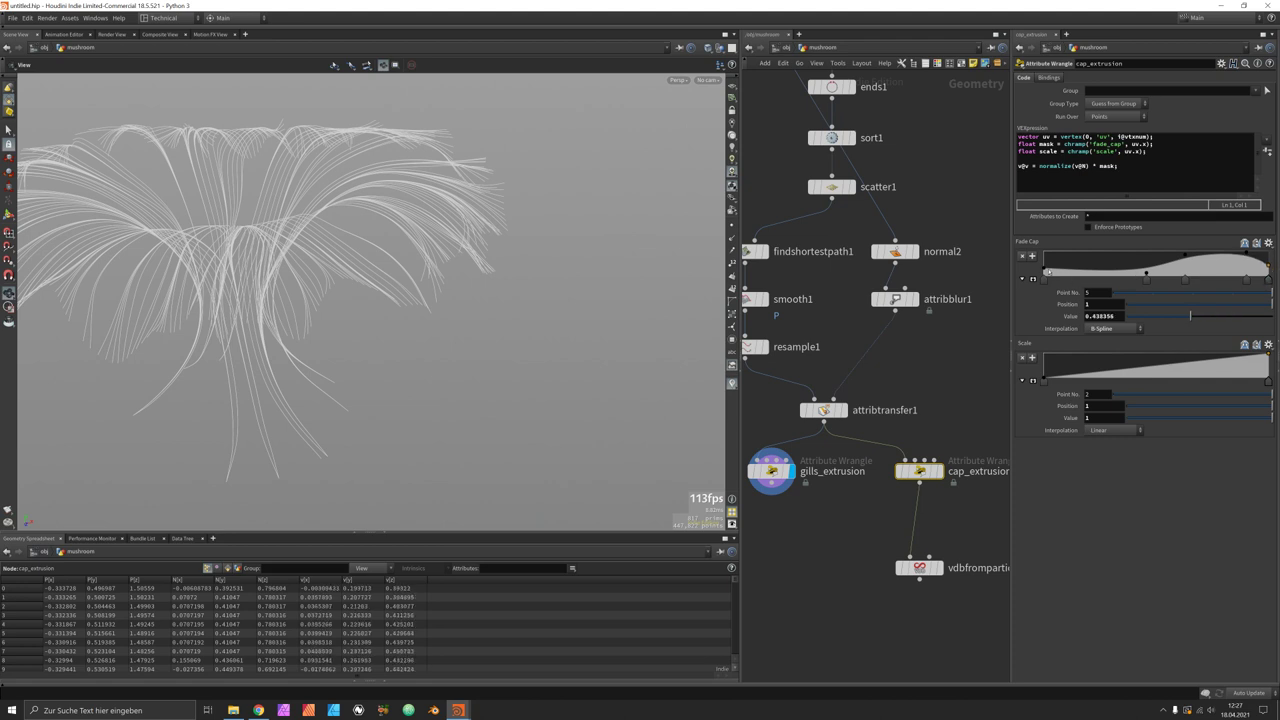
pyautogui.click(1047, 272)
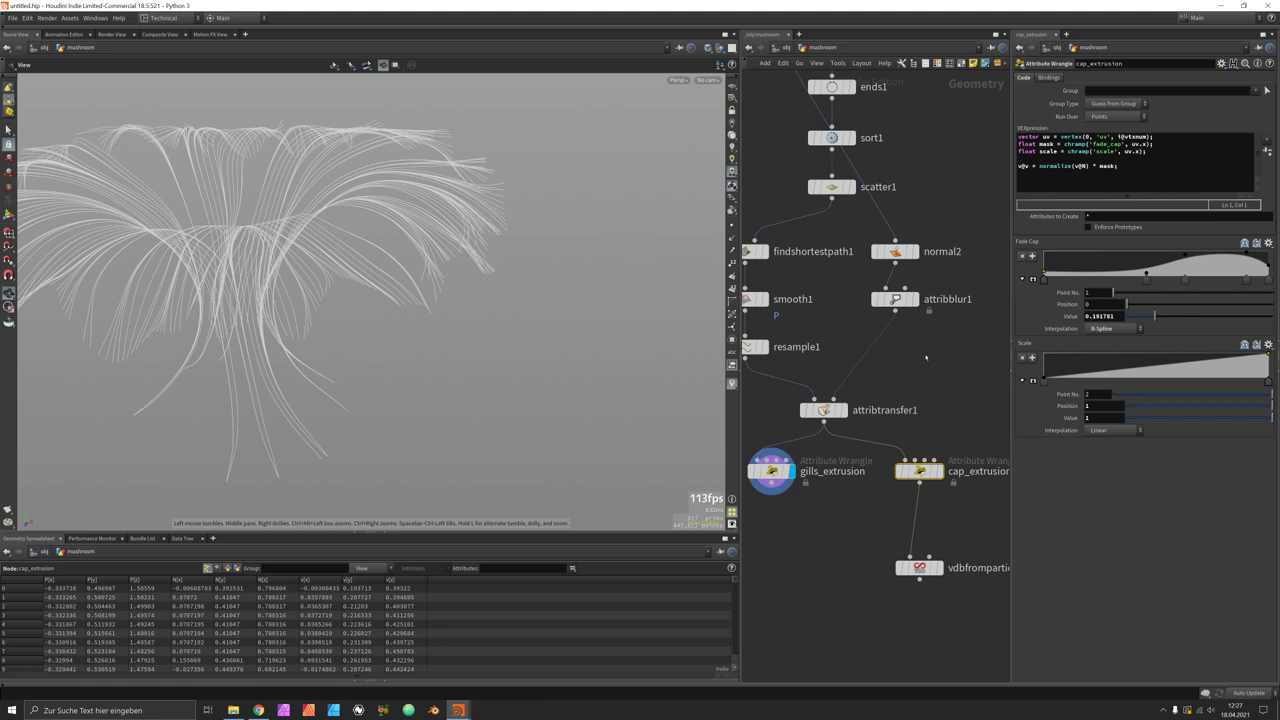
# Step: Shape the Scale ramp as a B-Spline dipping between high ends, with low points near positions 0.35 and 0.72
pyautogui.click(1044, 381)
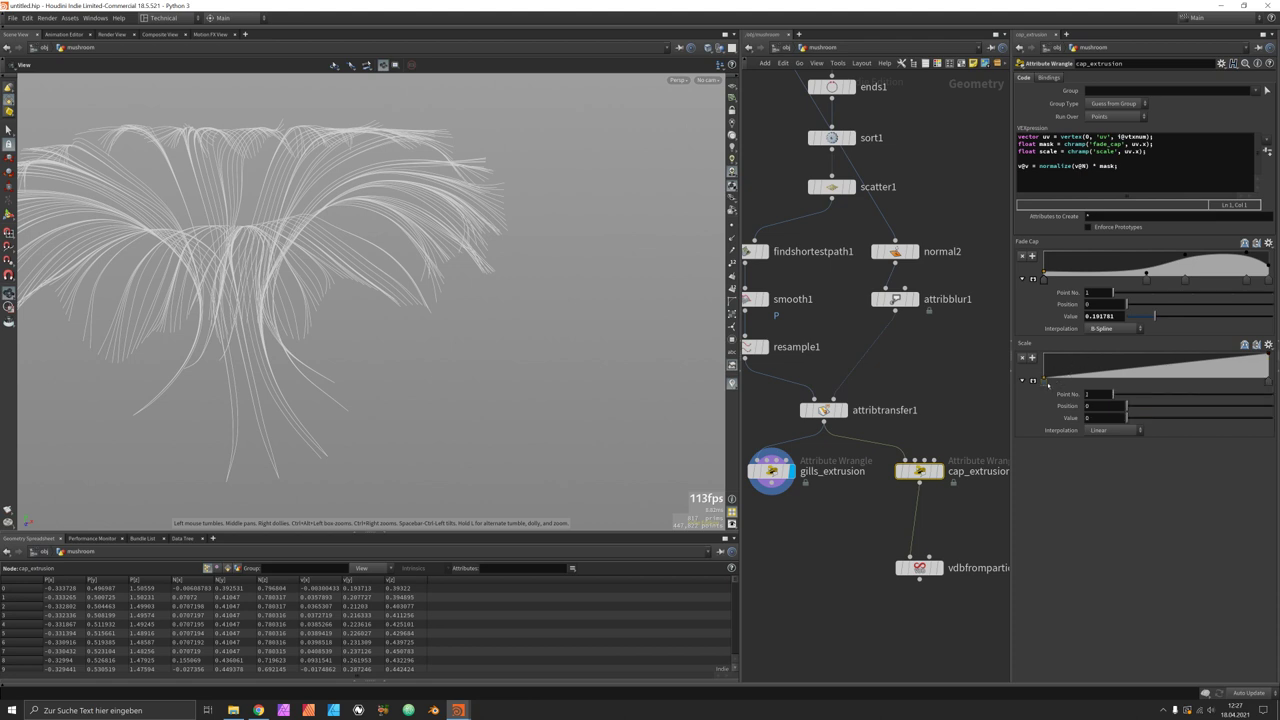
pyautogui.click(1112, 430)
pyautogui.click(1099, 492)
pyautogui.moveTo(1049, 380); pyautogui.dragTo(1121, 375)
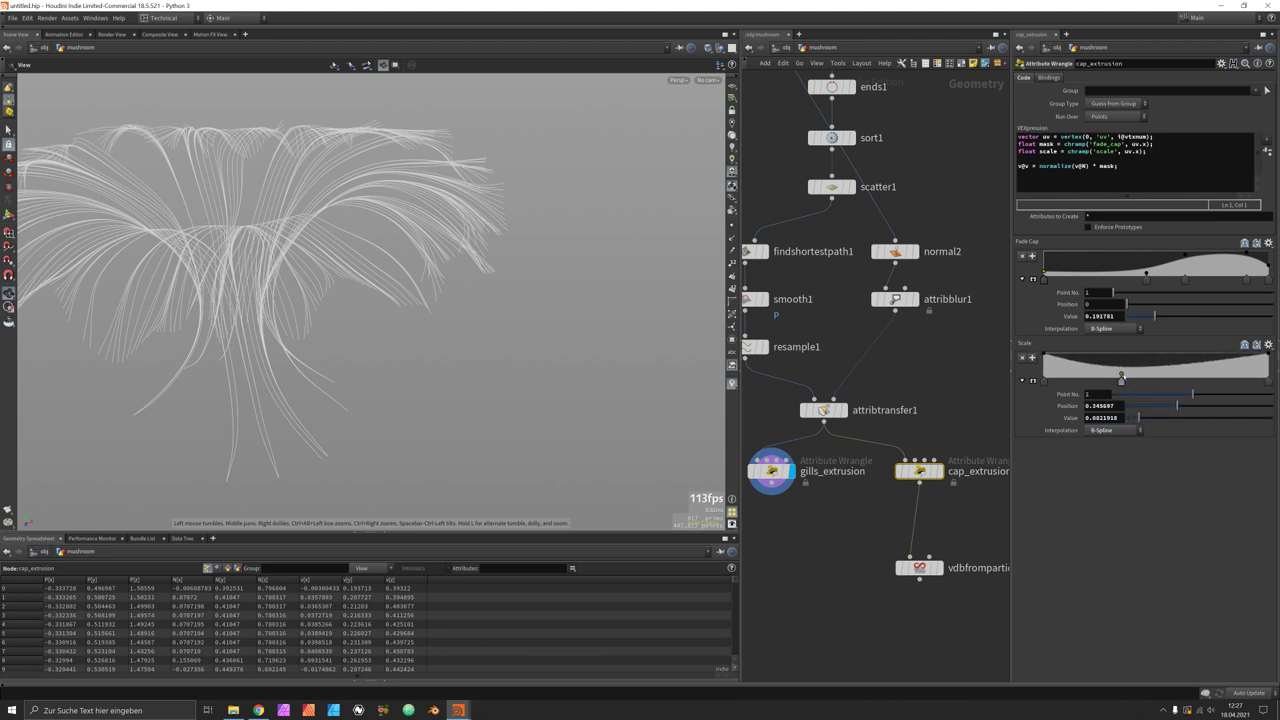
pyautogui.click(1268, 380)
pyautogui.click(1128, 436)
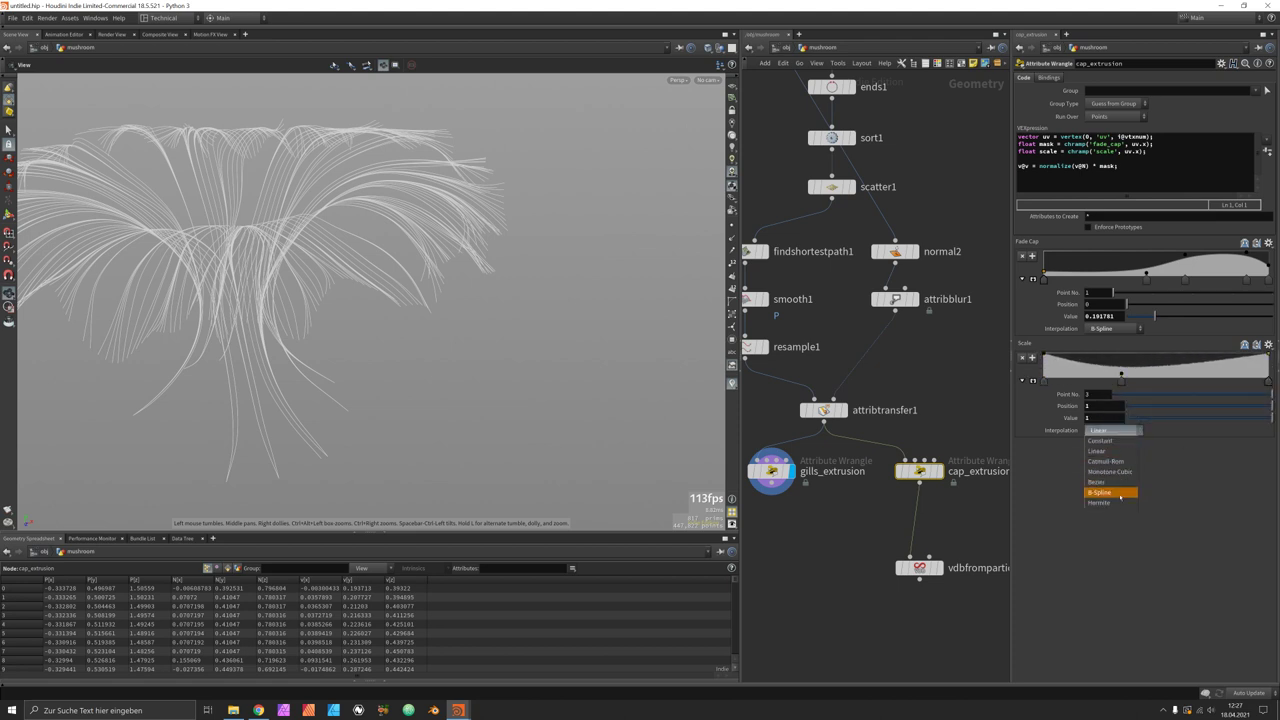
pyautogui.click(1099, 492)
pyautogui.moveTo(1219, 368)
pyautogui.mouseDown()
pyautogui.moveTo(1200, 380)
pyautogui.moveTo(1208, 362)
pyautogui.moveTo(1205, 381)
pyautogui.mouseUp()
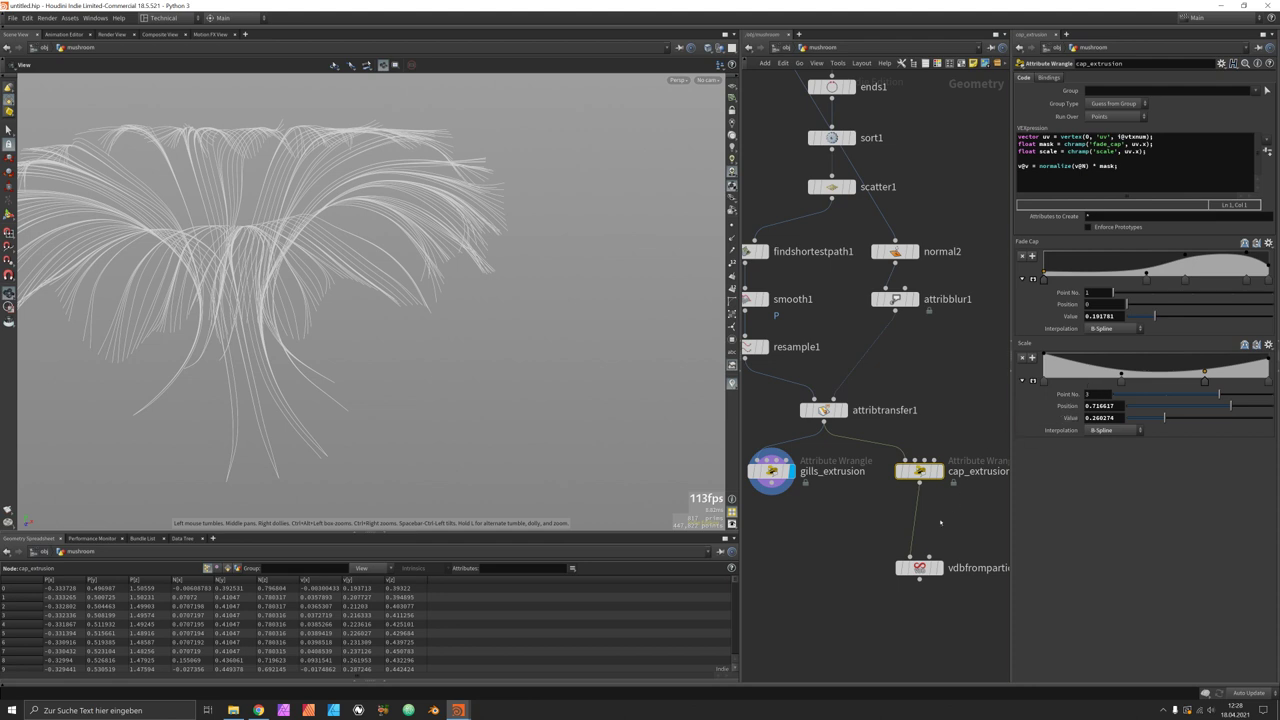
# Step: Display the vdbfromparticles1 node below cap_extrusion and open its parameters
pyautogui.moveTo(945, 576); pyautogui.dragTo(918, 478, button='middle')
pyautogui.moveTo(918, 478)
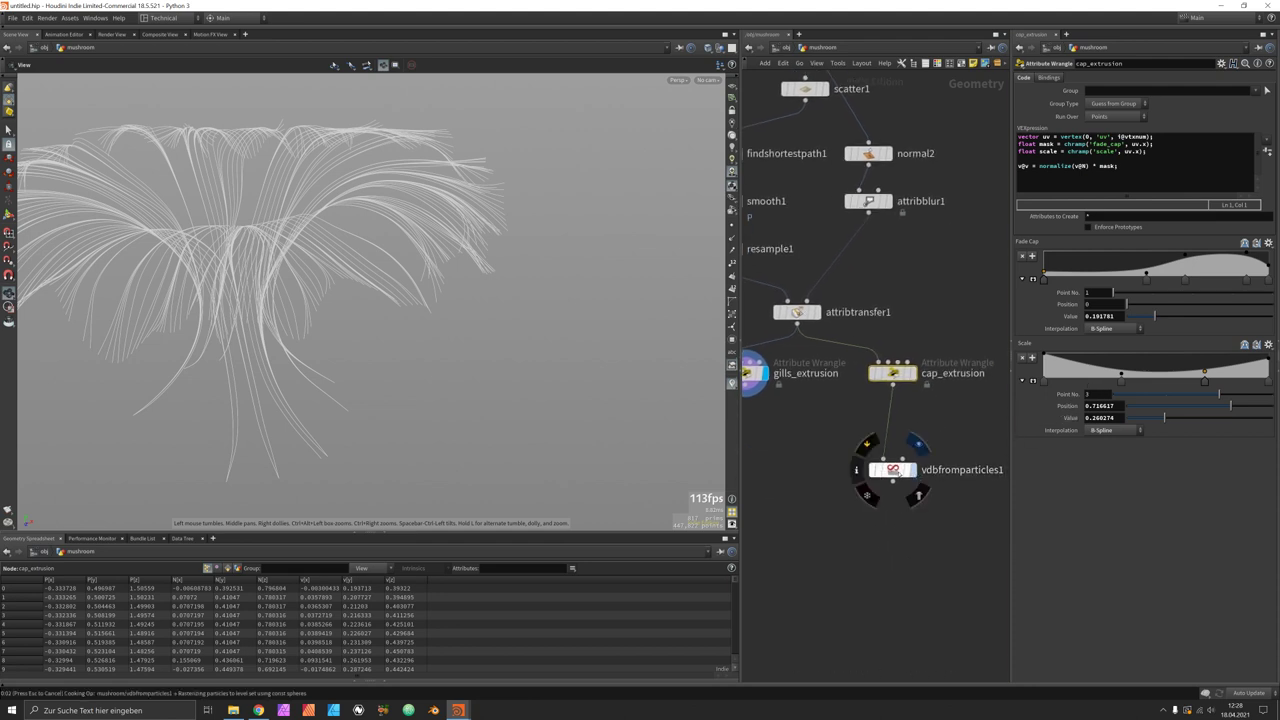
pyautogui.click(893, 470)
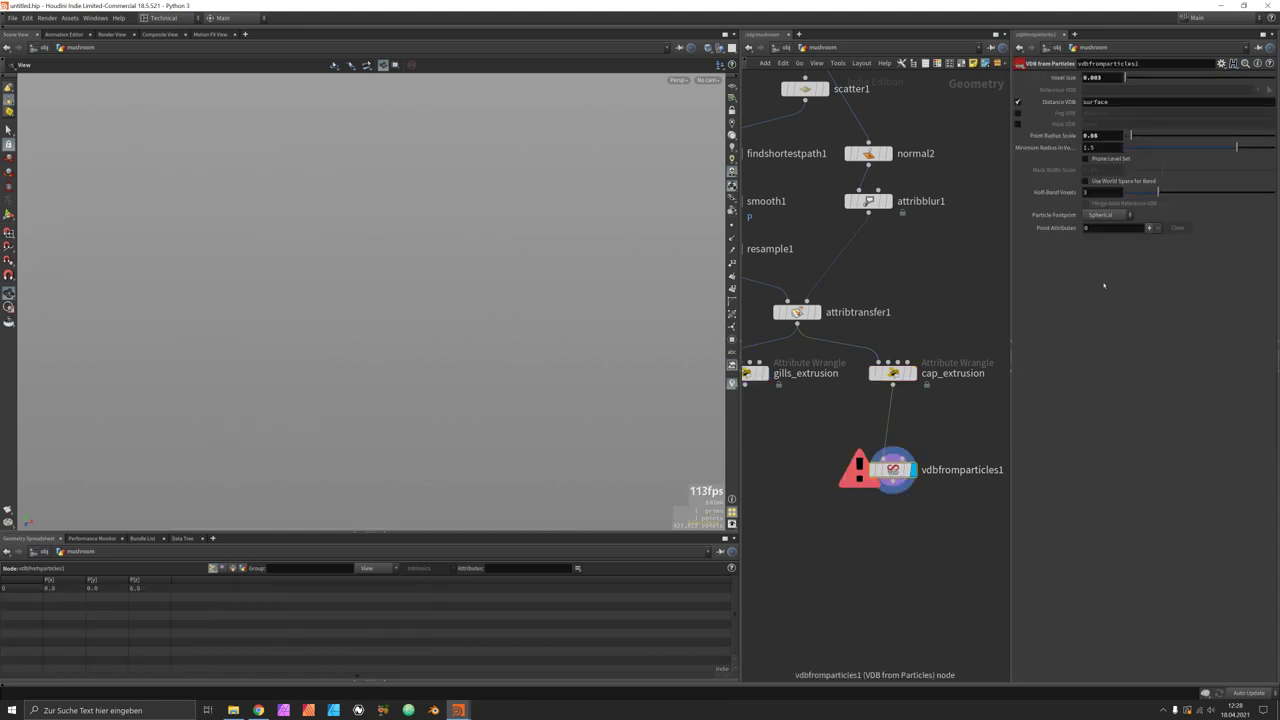
# Step: In the cap_extrusion code, multiply the v@v expression by -1.0 and add the line f@pscale = scale; below it
pyautogui.click(893, 373)
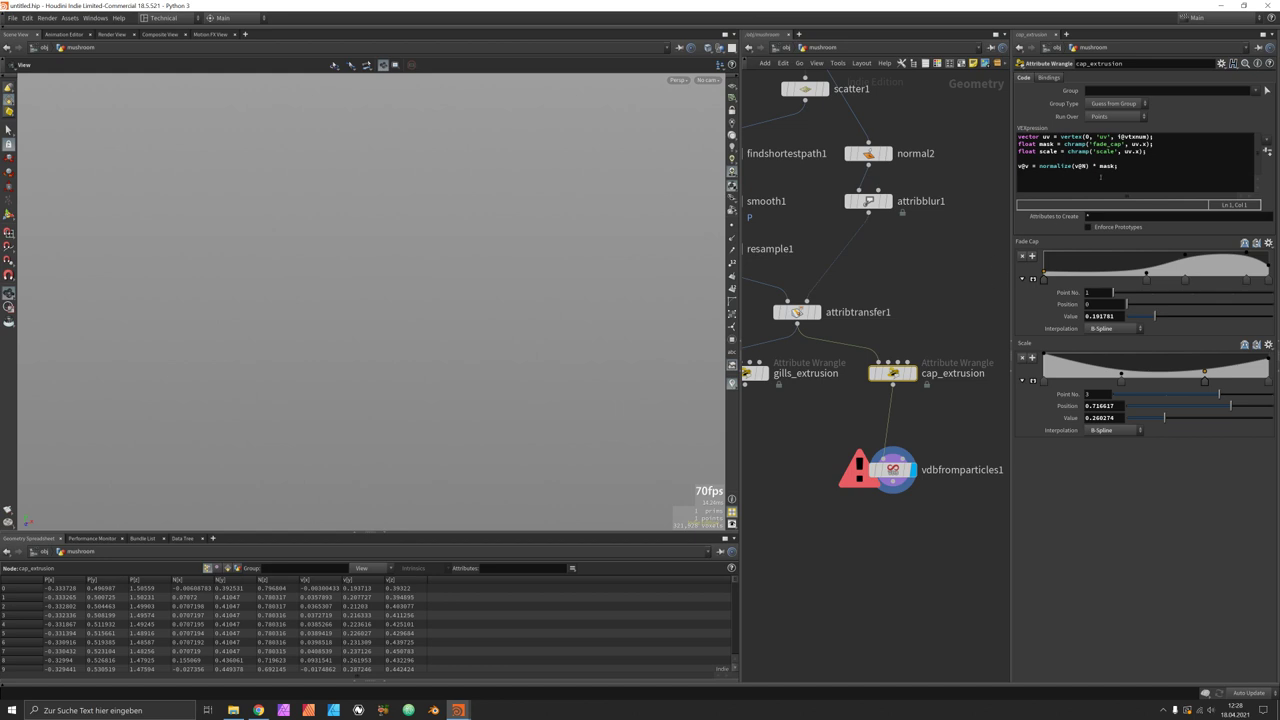
pyautogui.click(1120, 167)
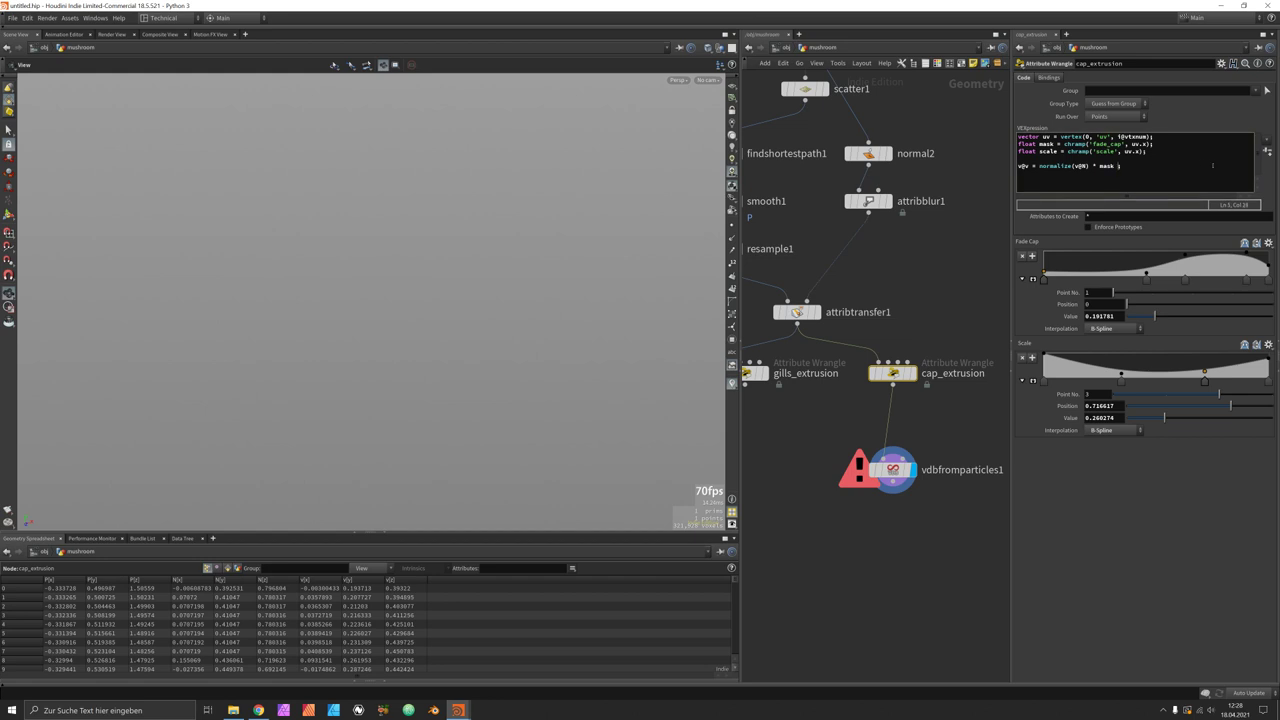
pyautogui.write('* -1.0;')
pyautogui.press('Return')
pyautogui.write('f@pscale')
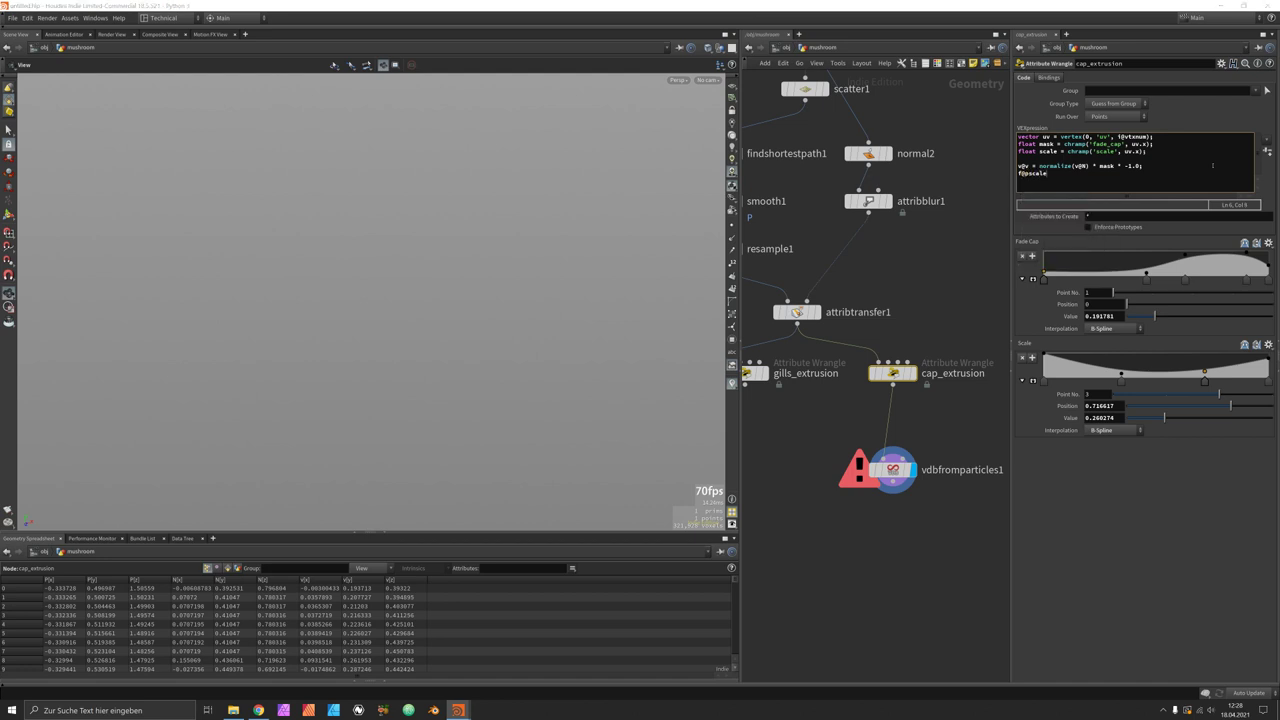
pyautogui.write(' = scale;')
# Step: Apply the code and set the particle footprint of vdbfromparticles1 to Velocity Trail
pyautogui.click(893, 470)
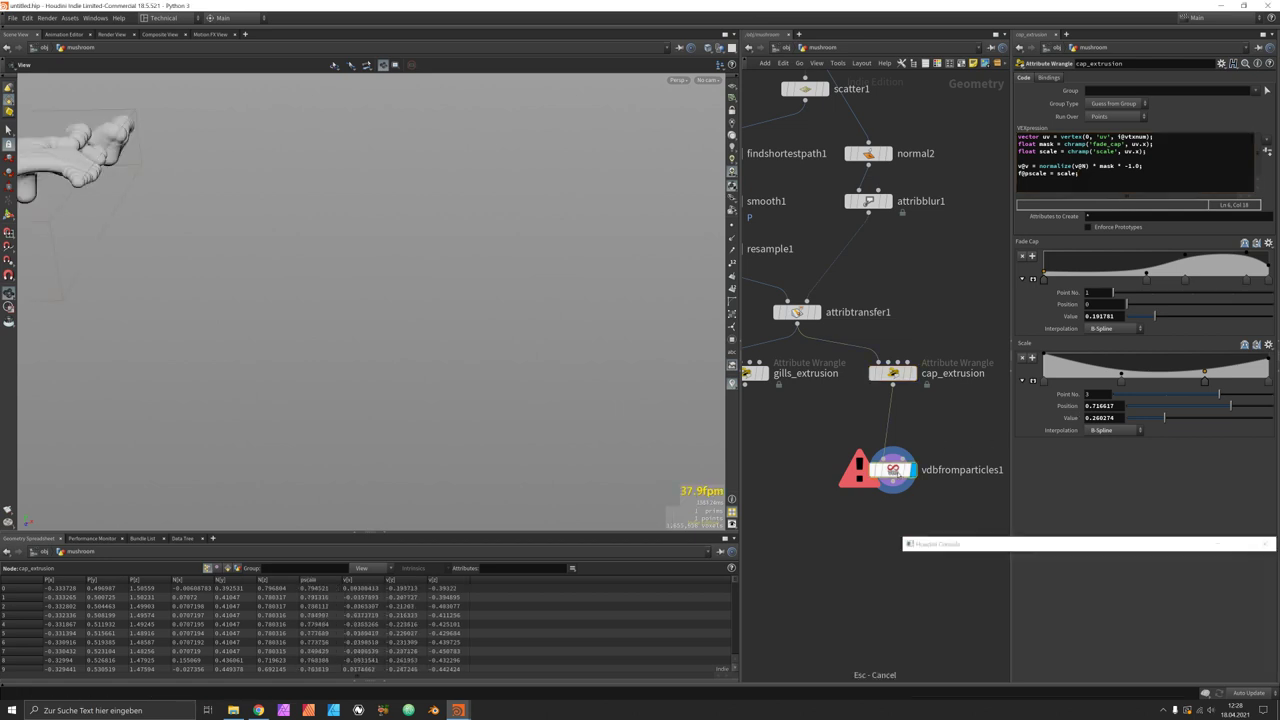
pyautogui.click(1243, 681)
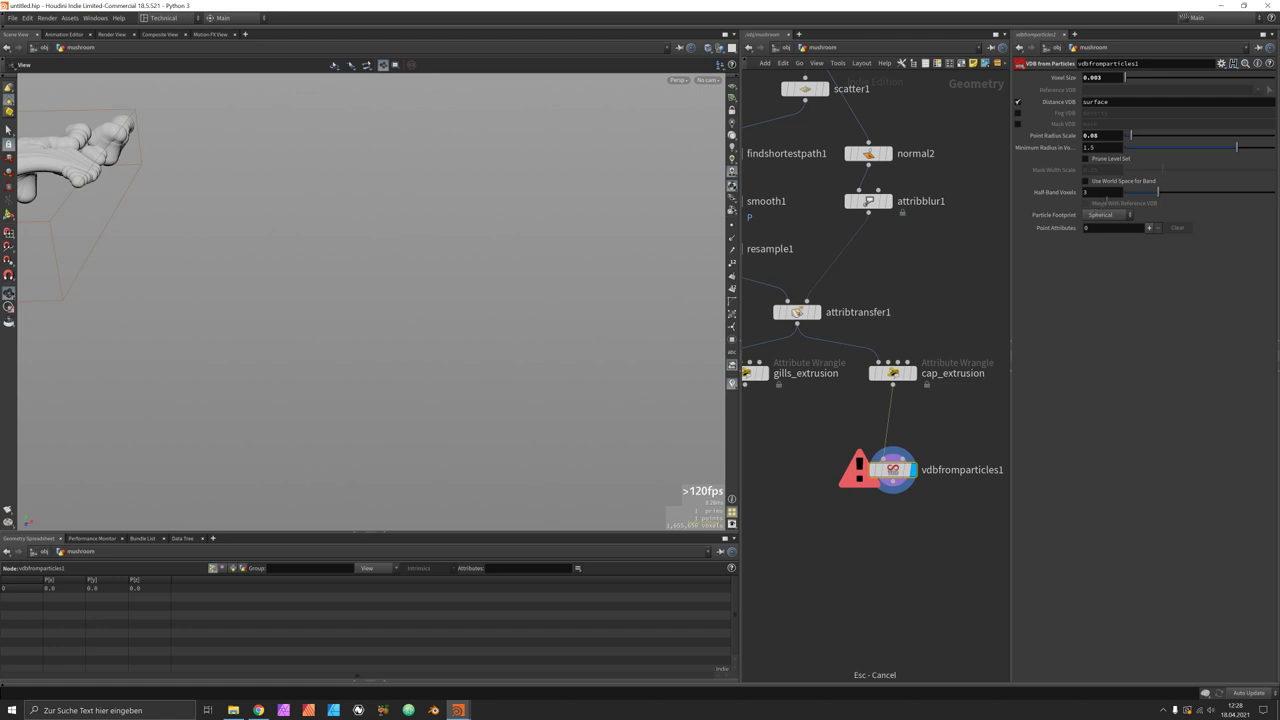
pyautogui.click(1100, 215)
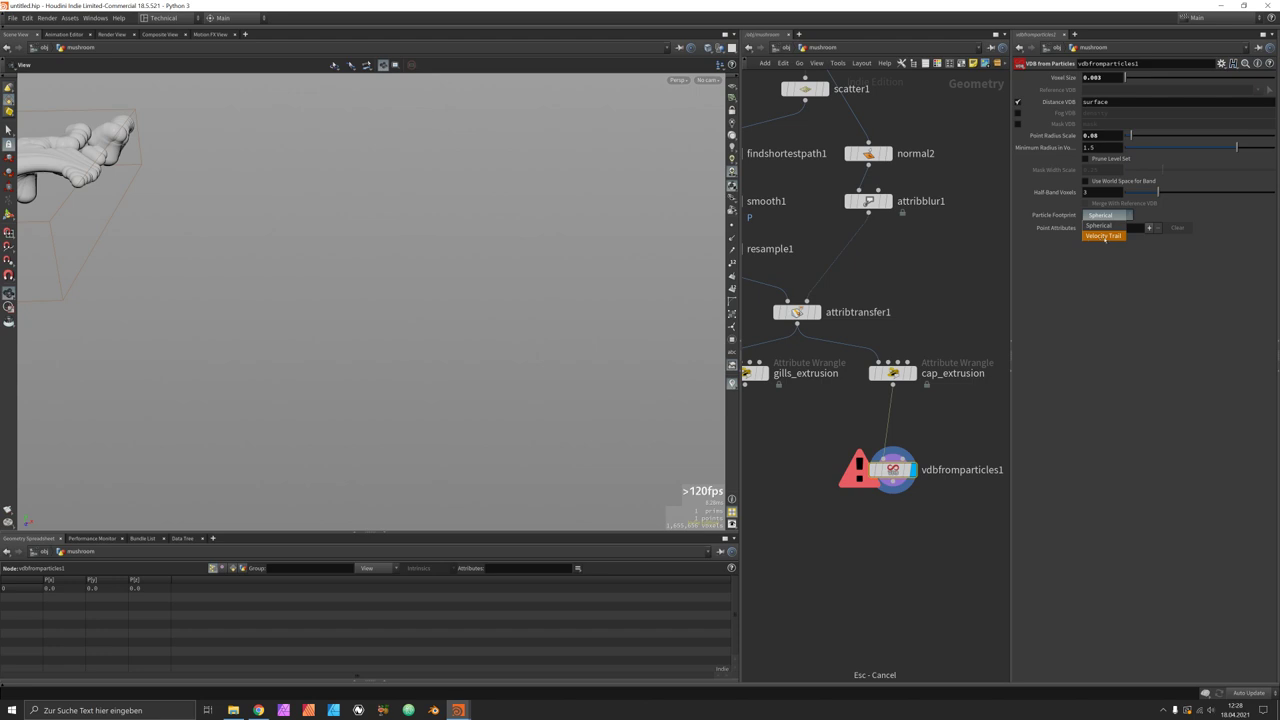
pyautogui.click(1104, 236)
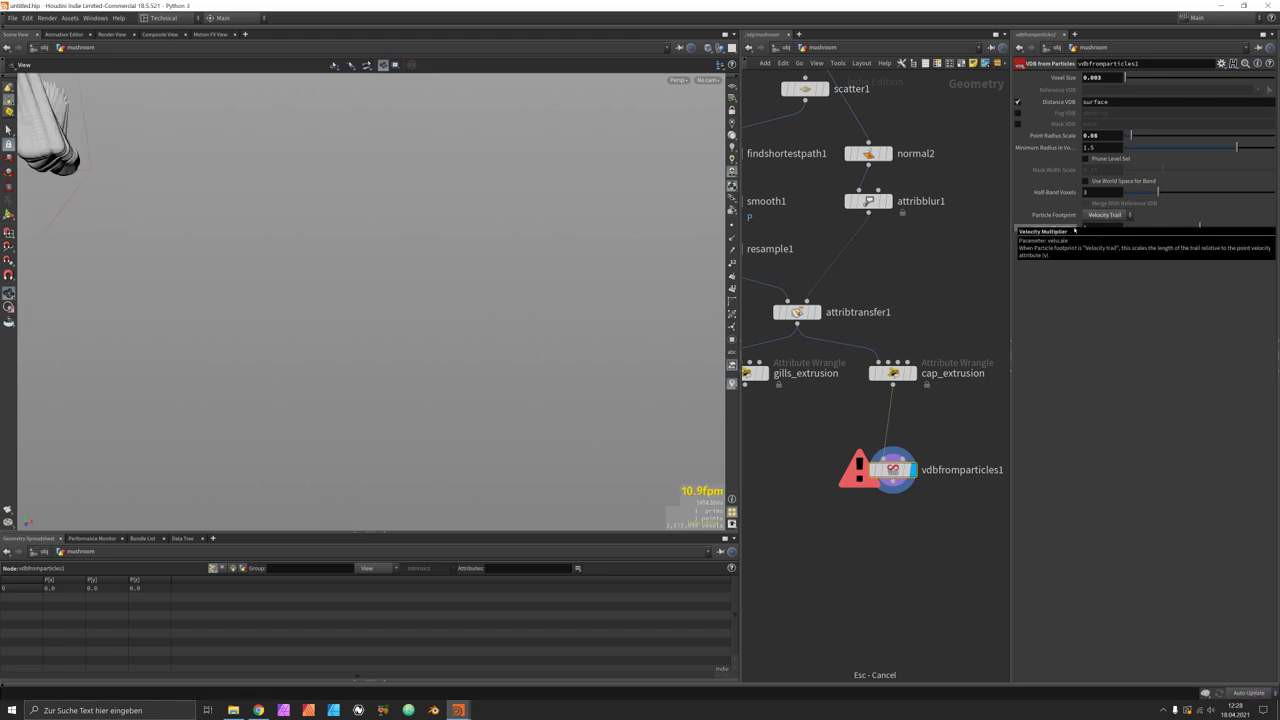
# Step: Set the velocity multiplier of vdbfromparticles1 to 0.2 and its velocity spacing to 2
pyautogui.moveTo(1061, 234)
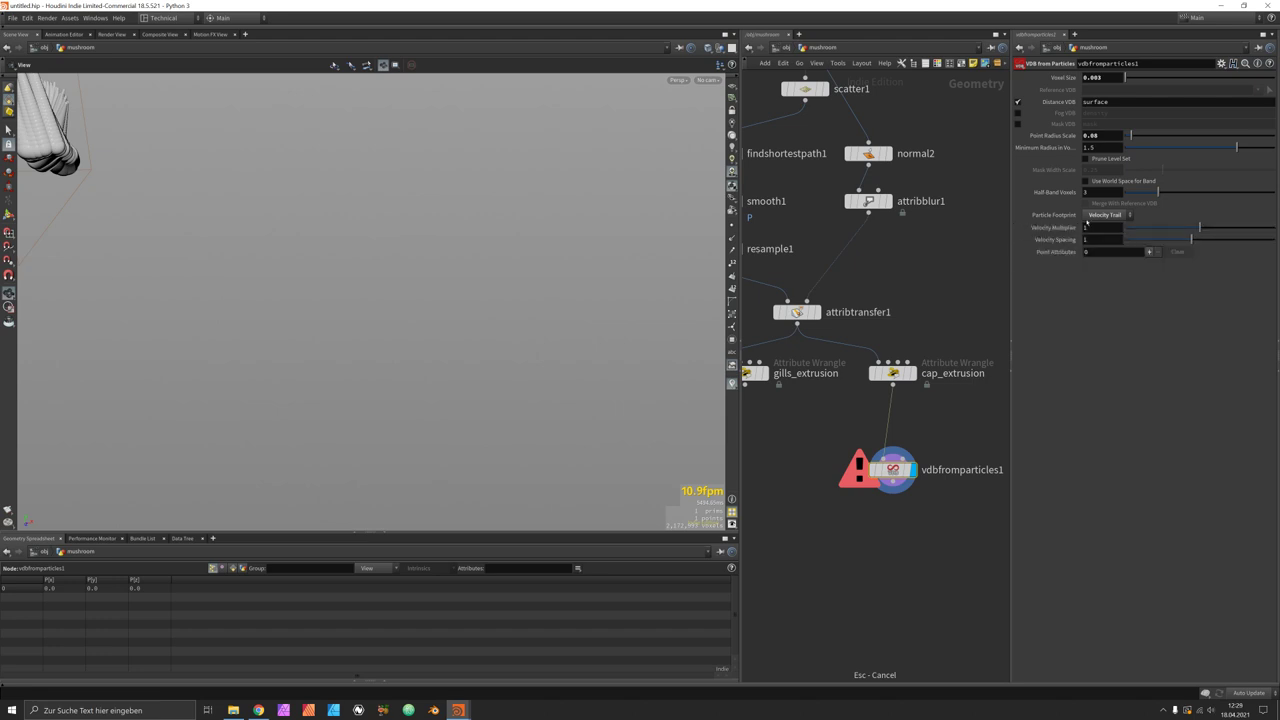
pyautogui.click(1104, 227)
pyautogui.write('0.2')
pyautogui.press('Tab')
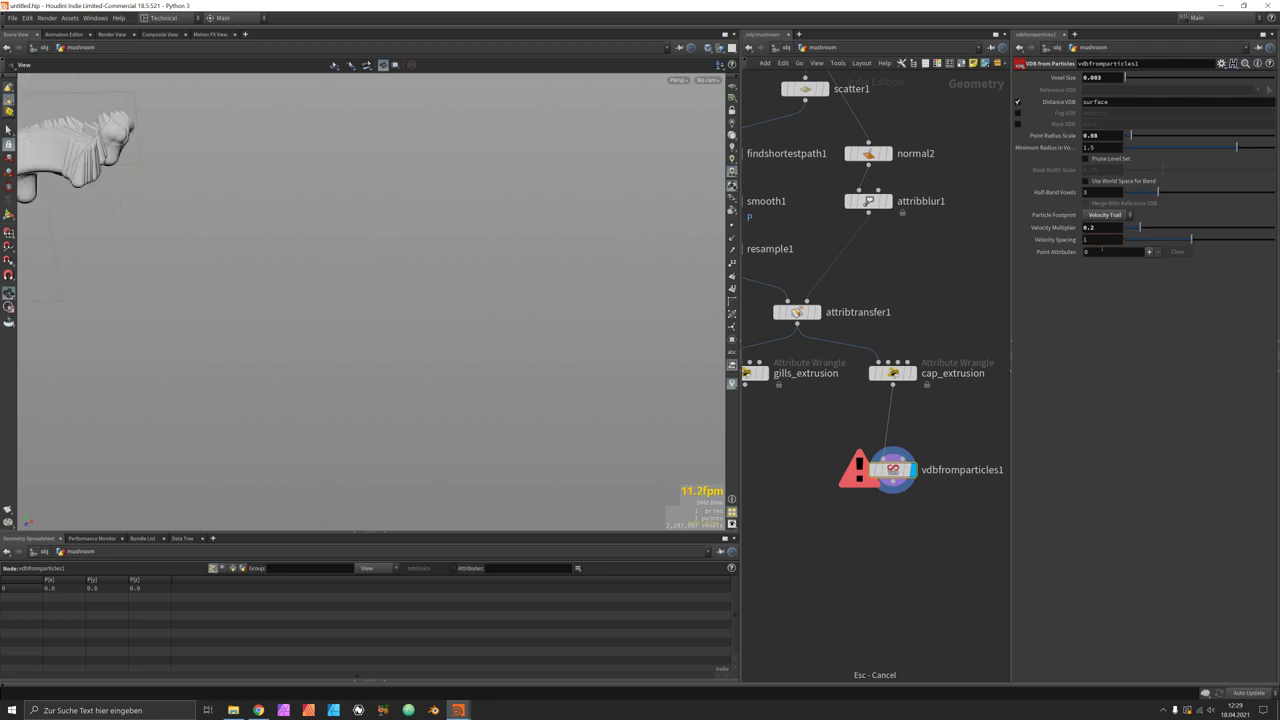
pyautogui.hotkey('ctrl', 'a')
pyautogui.press('Return')
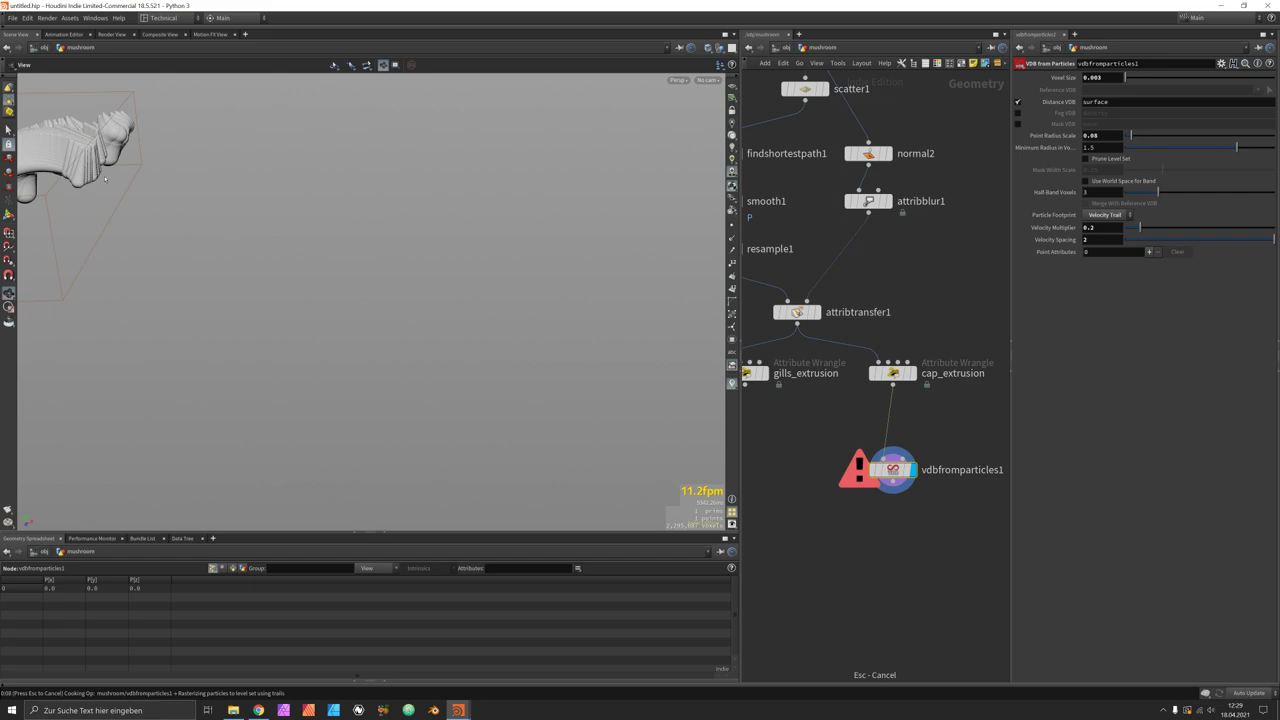
pyautogui.moveTo(74, 189); pyautogui.dragTo(250, 290)
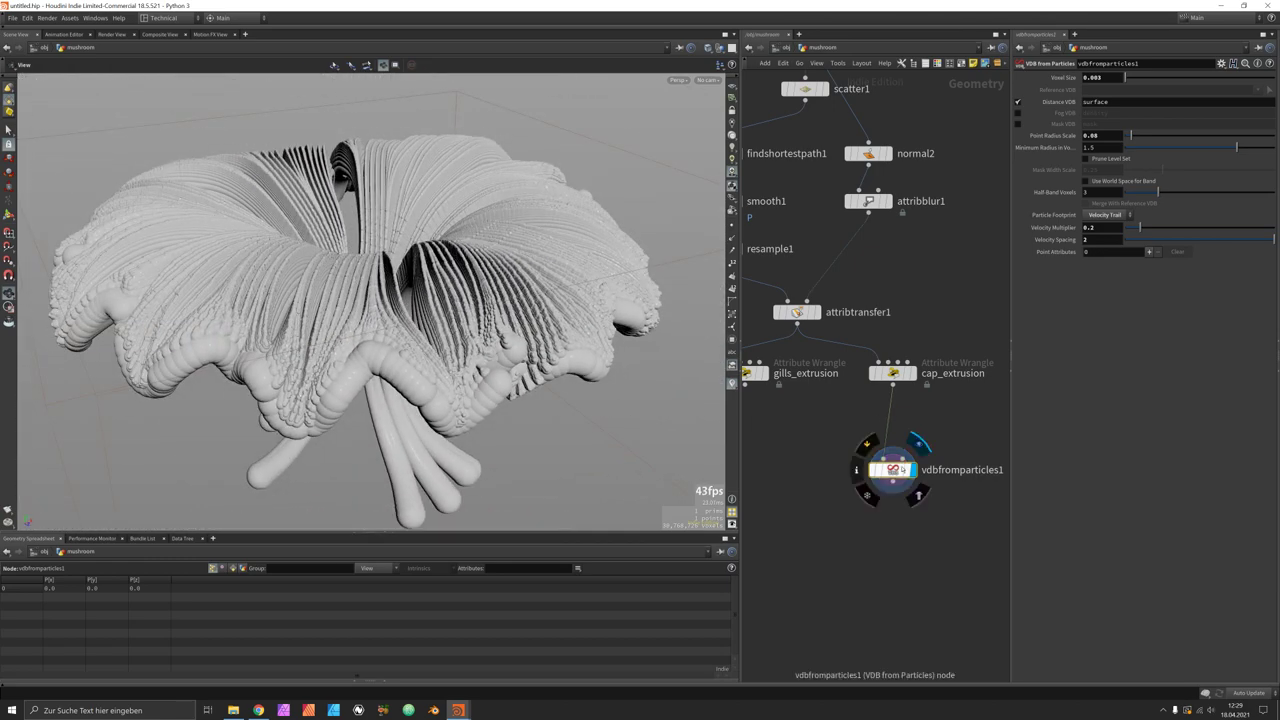
# Step: Move the vdbfromparticles1 node closer beneath cap_extrusion and inspect the mushroom from several sides
pyautogui.moveTo(893, 469); pyautogui.dragTo(895, 434)
pyautogui.moveTo(610, 310); pyautogui.dragTo(452, 360)
pyautogui.moveTo(782, 481); pyautogui.dragTo(828, 473, button='middle')
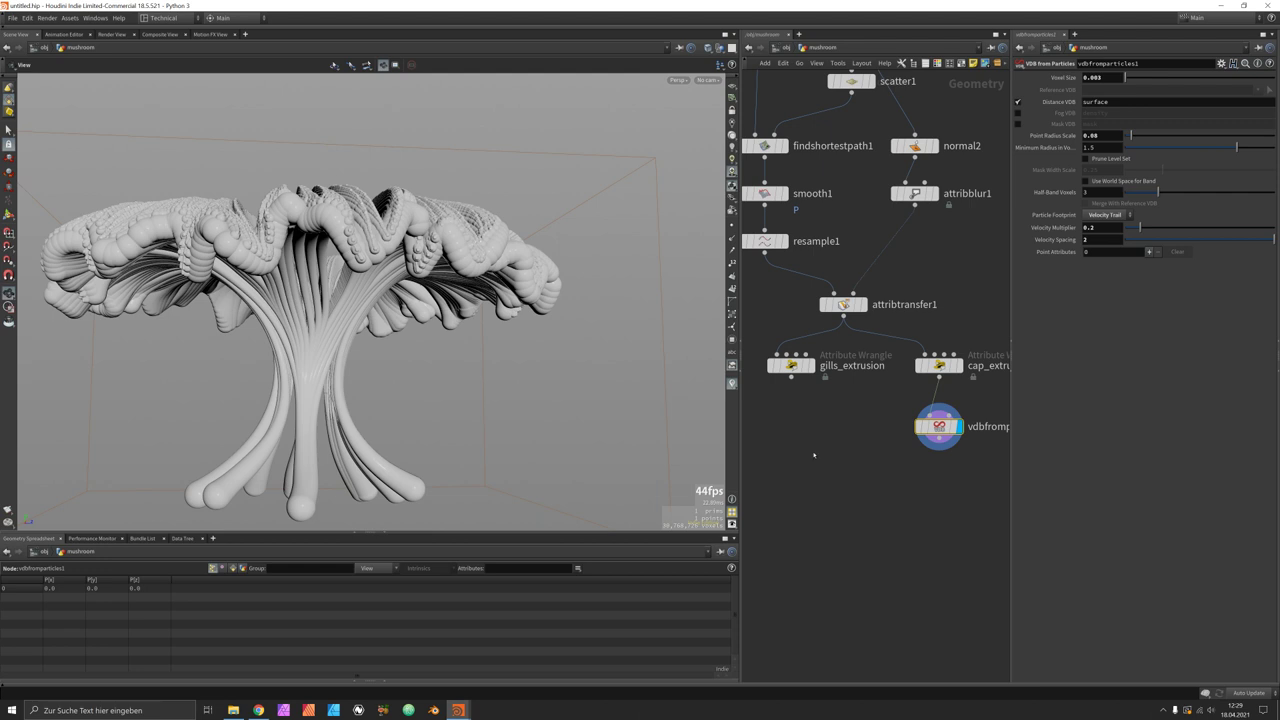
pyautogui.moveTo(905, 490); pyautogui.dragTo(859, 468, button='middle')
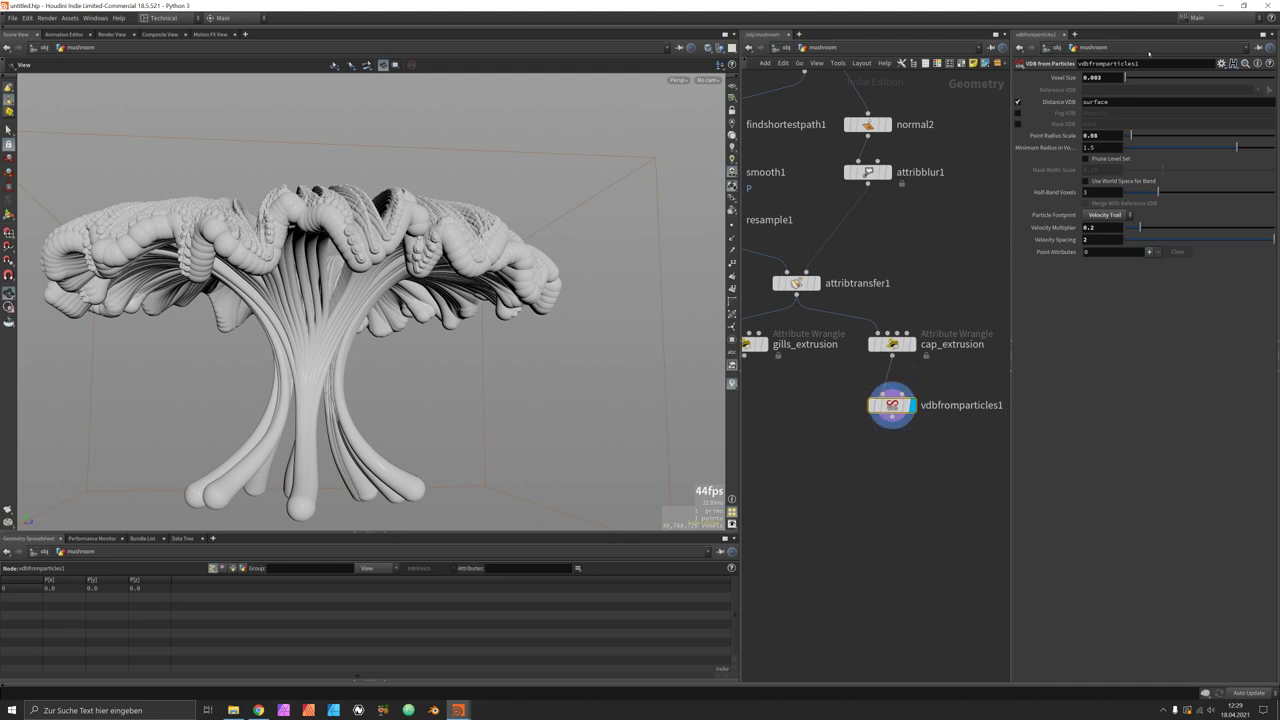
pyautogui.moveTo(430, 292); pyautogui.dragTo(466, 301)
# Step: Add a VDB Smooth SDF node below vdbfromparticles1 and display it
pyautogui.press('Tab')
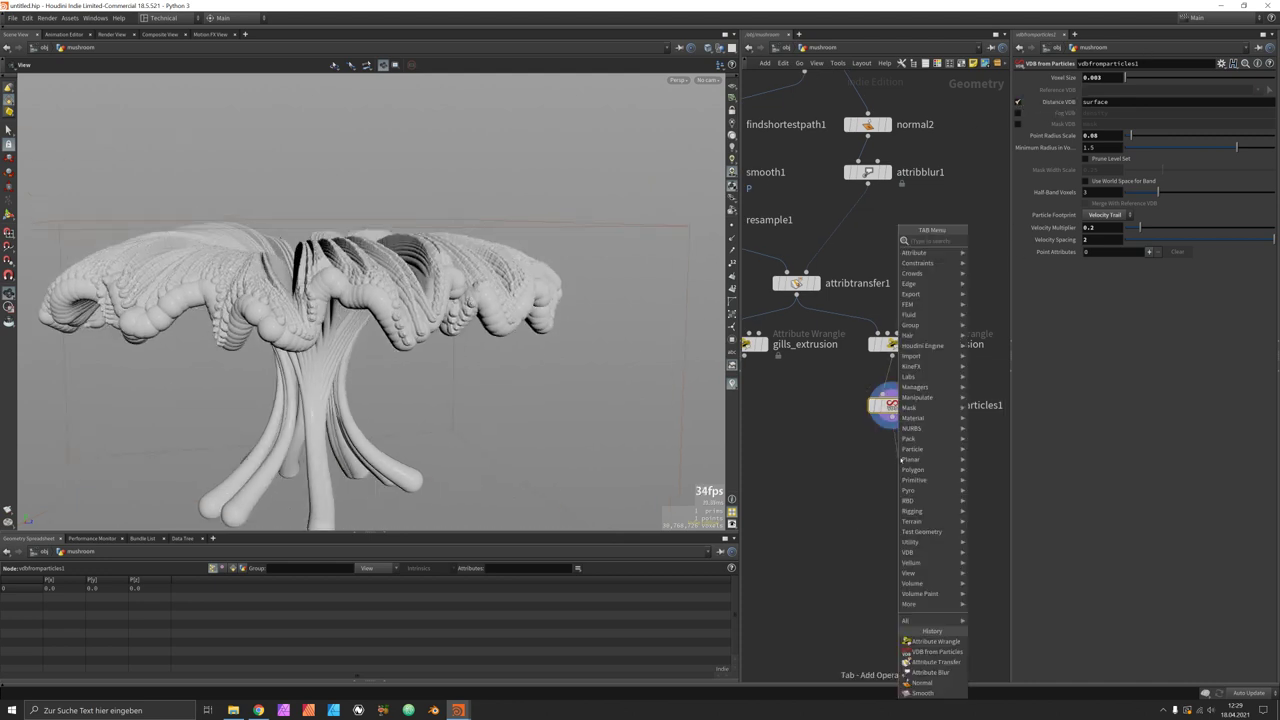
pyautogui.write('vdbsm')
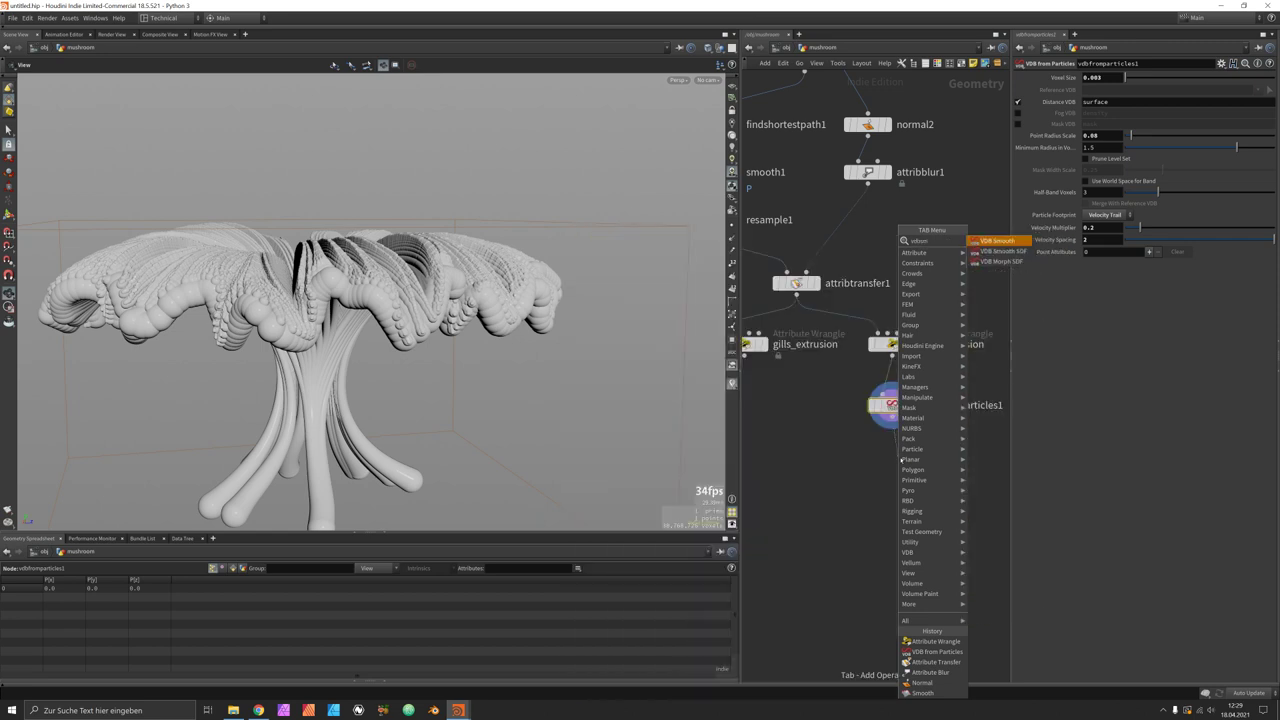
pyautogui.press('Down')
pyautogui.press('Return')
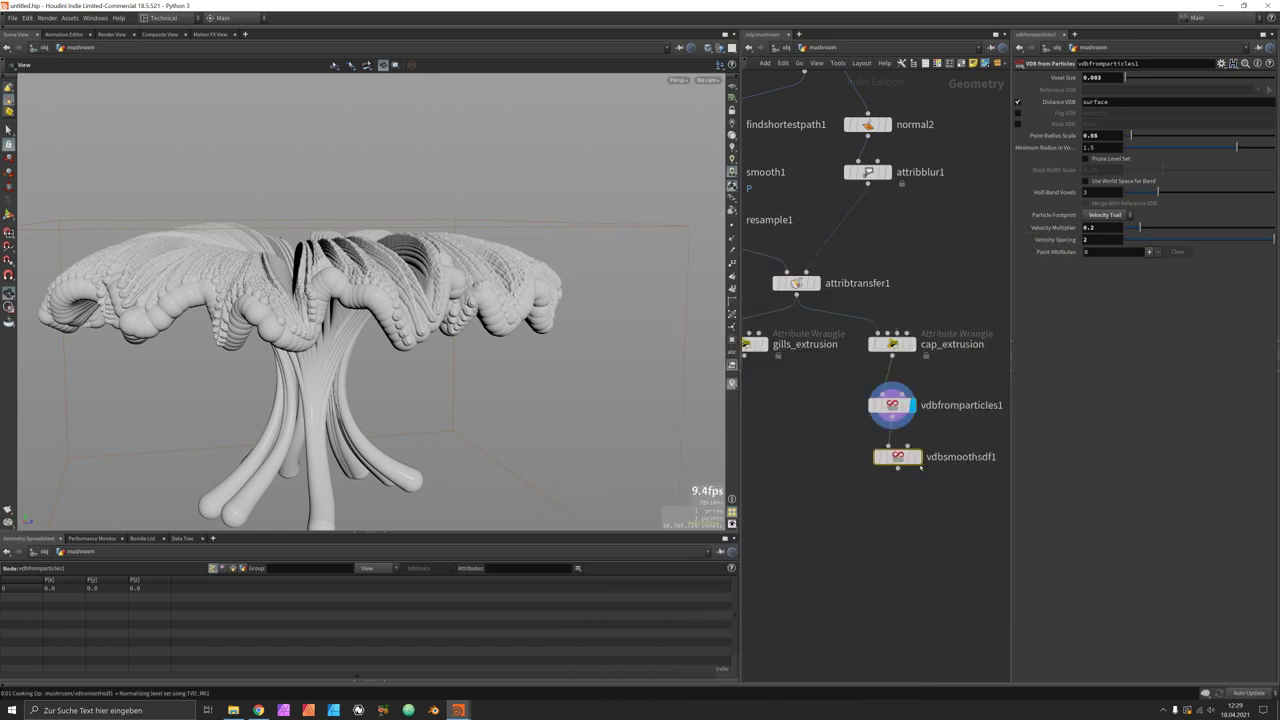
pyautogui.click(922, 460)
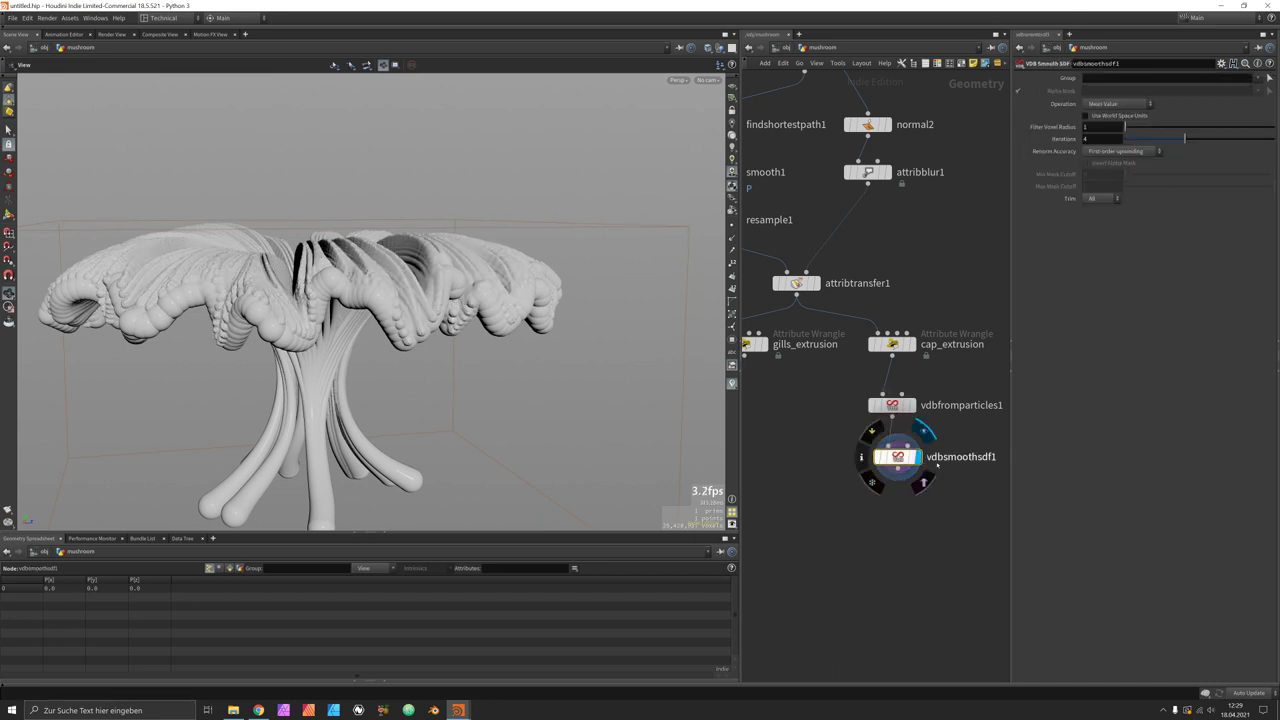
# Step: Set the filter voxel radius of vdbsmoothsdf1 to 2 and its iterations to 10, and check the smoothed mushroom
pyautogui.click(1100, 127)
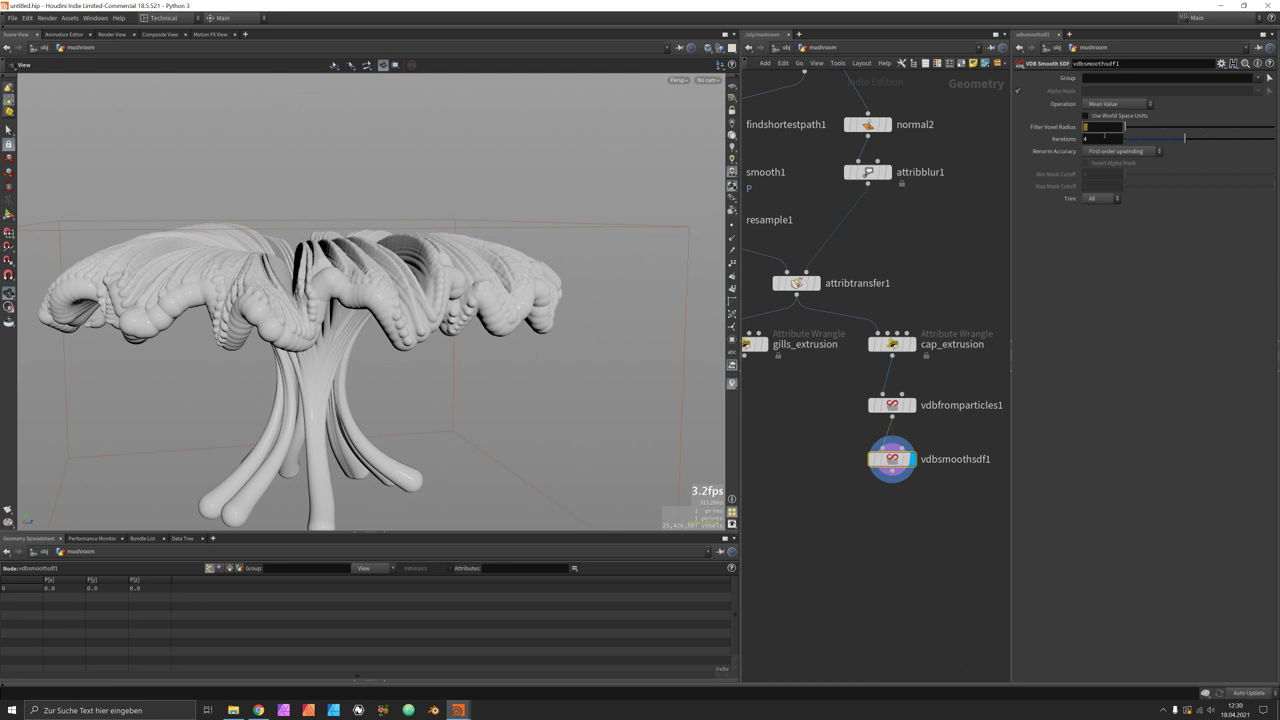
pyautogui.write('2')
pyautogui.press('Return')
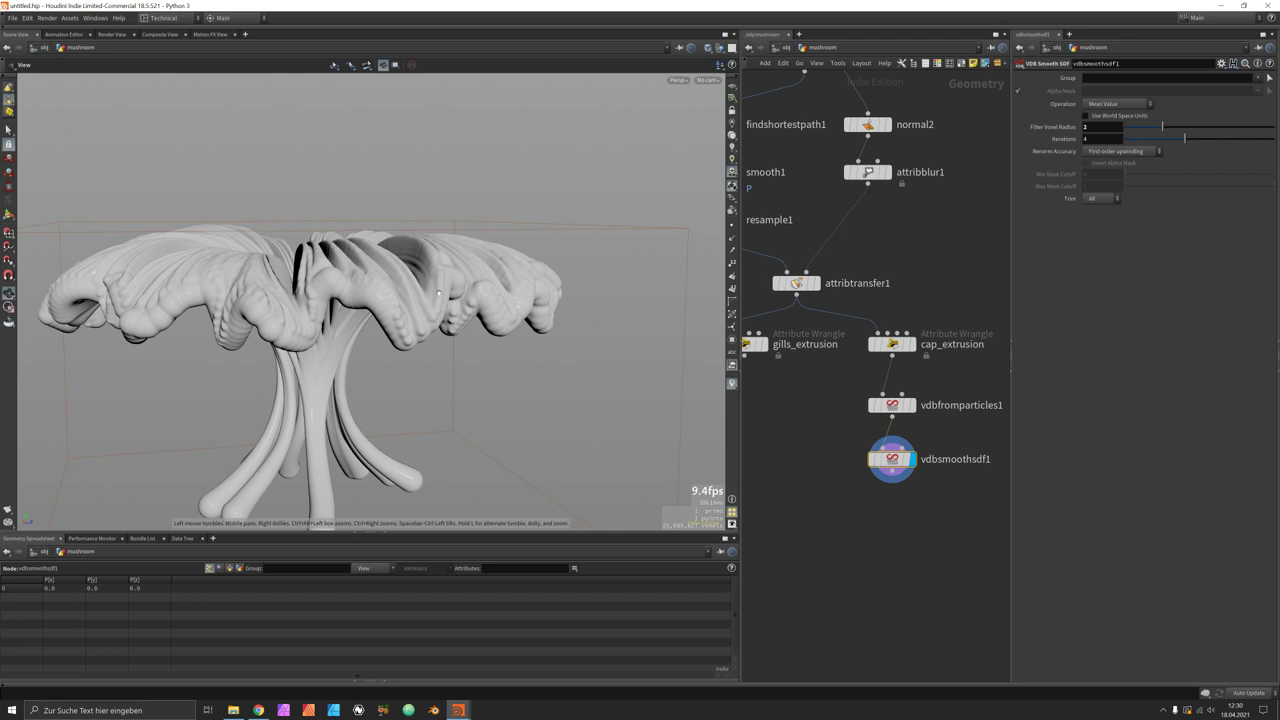
pyautogui.moveTo(327, 269); pyautogui.dragTo(340, 400)
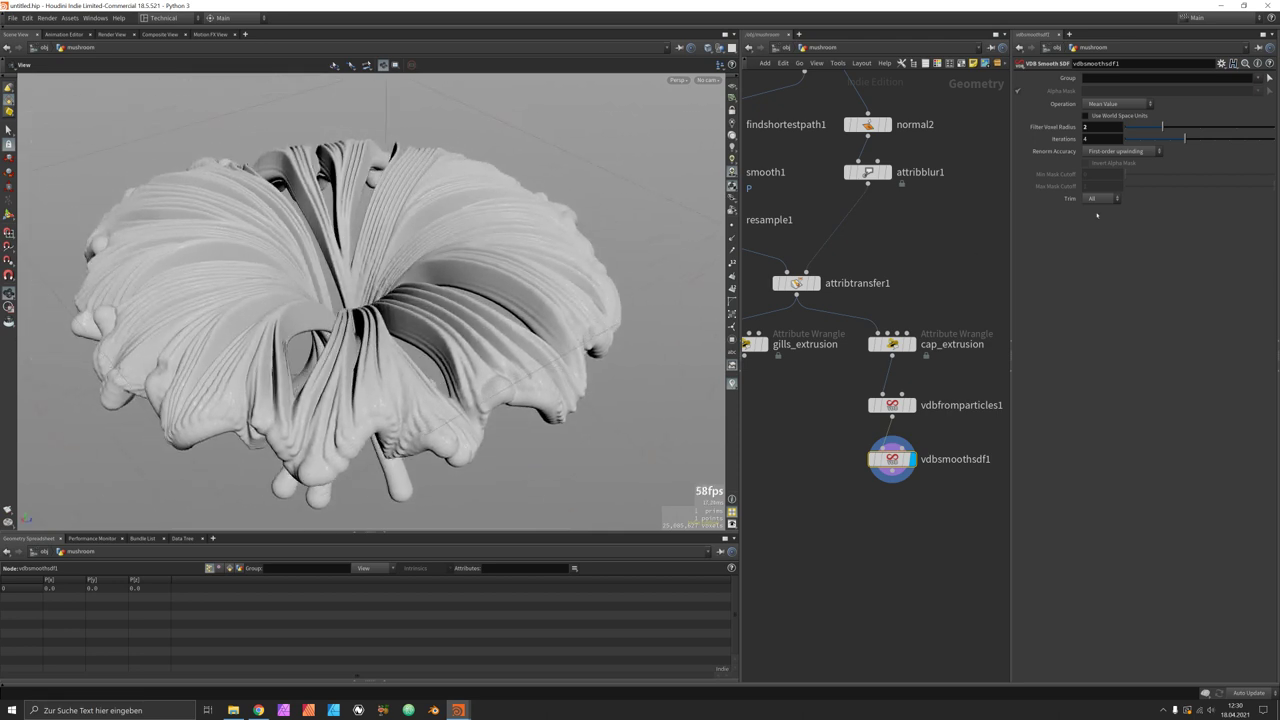
pyautogui.click(1098, 140)
pyautogui.write('10')
pyautogui.press('Return')
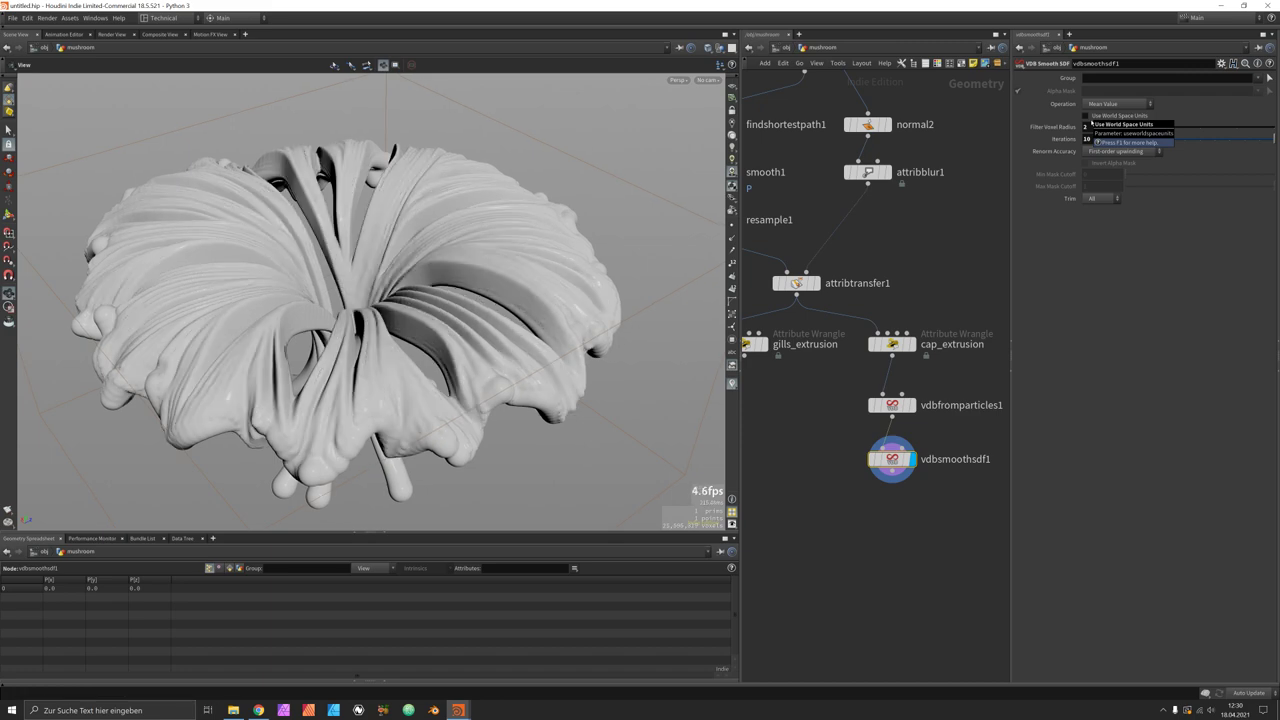
pyautogui.moveTo(395, 320); pyautogui.dragTo(398, 150)
pyautogui.moveTo(791, 498); pyautogui.dragTo(809, 466, button='middle')
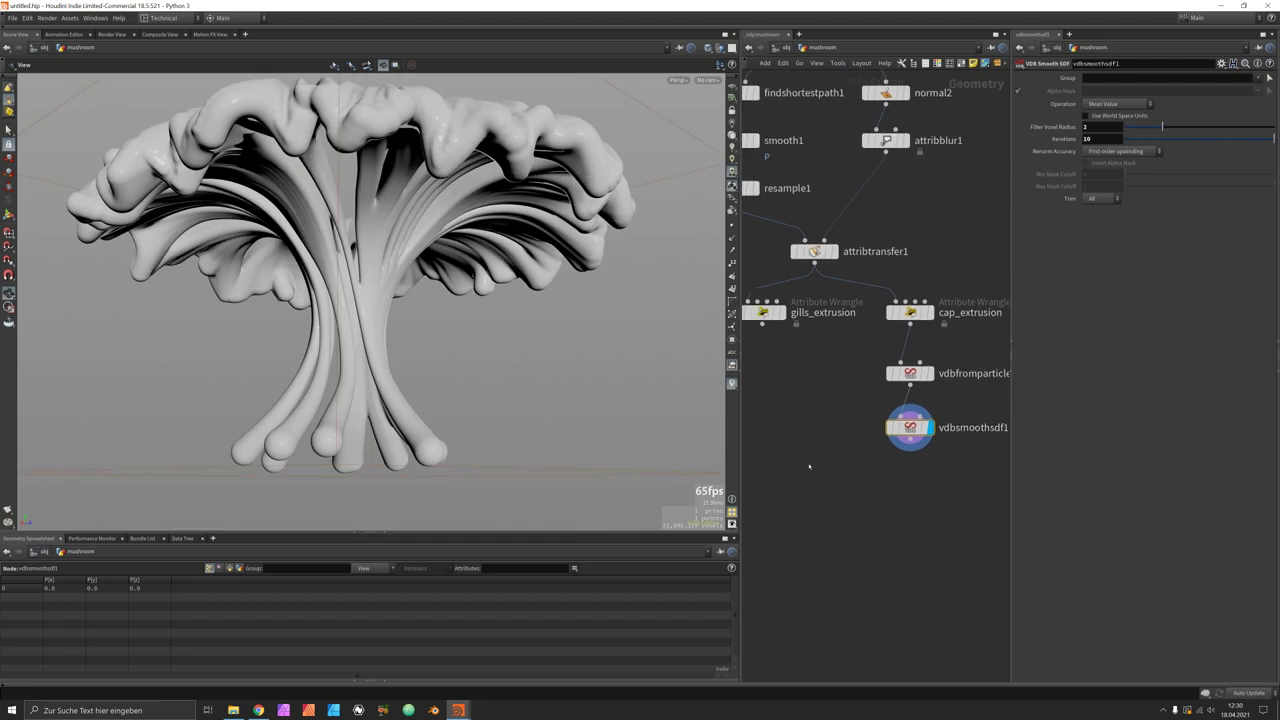
pyautogui.press('Tab')
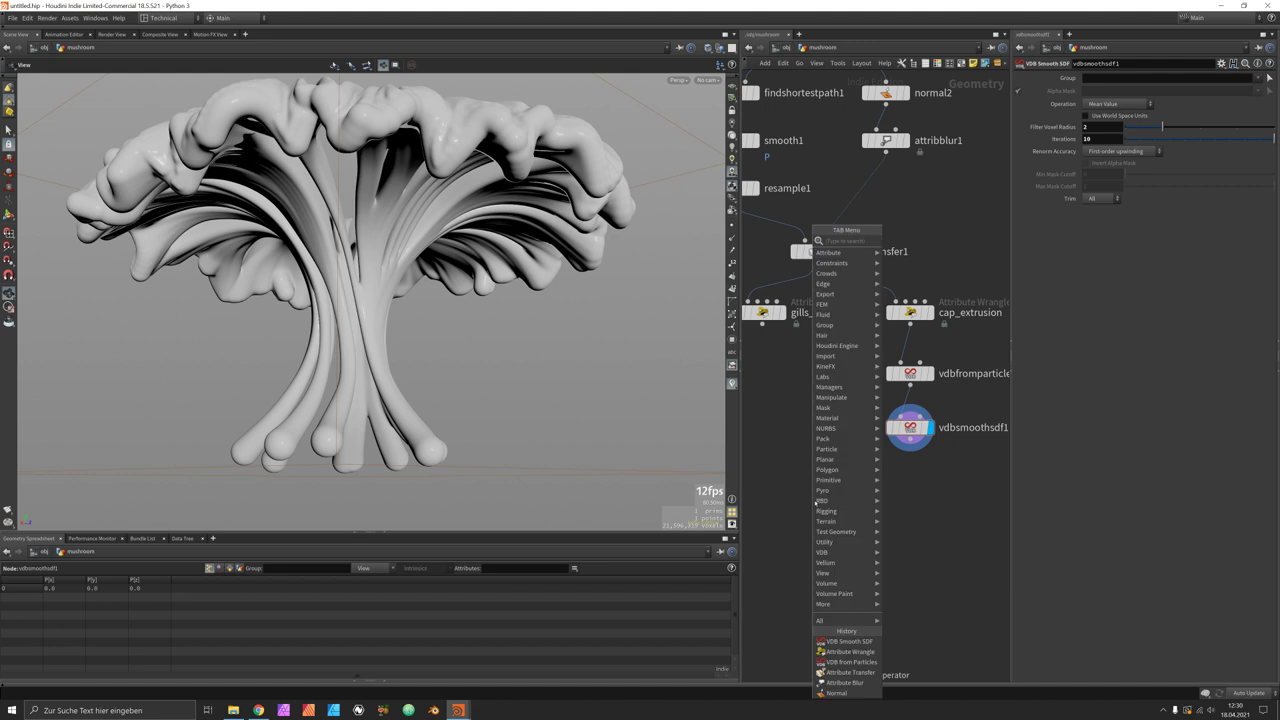
pyautogui.write('vdbfrom')
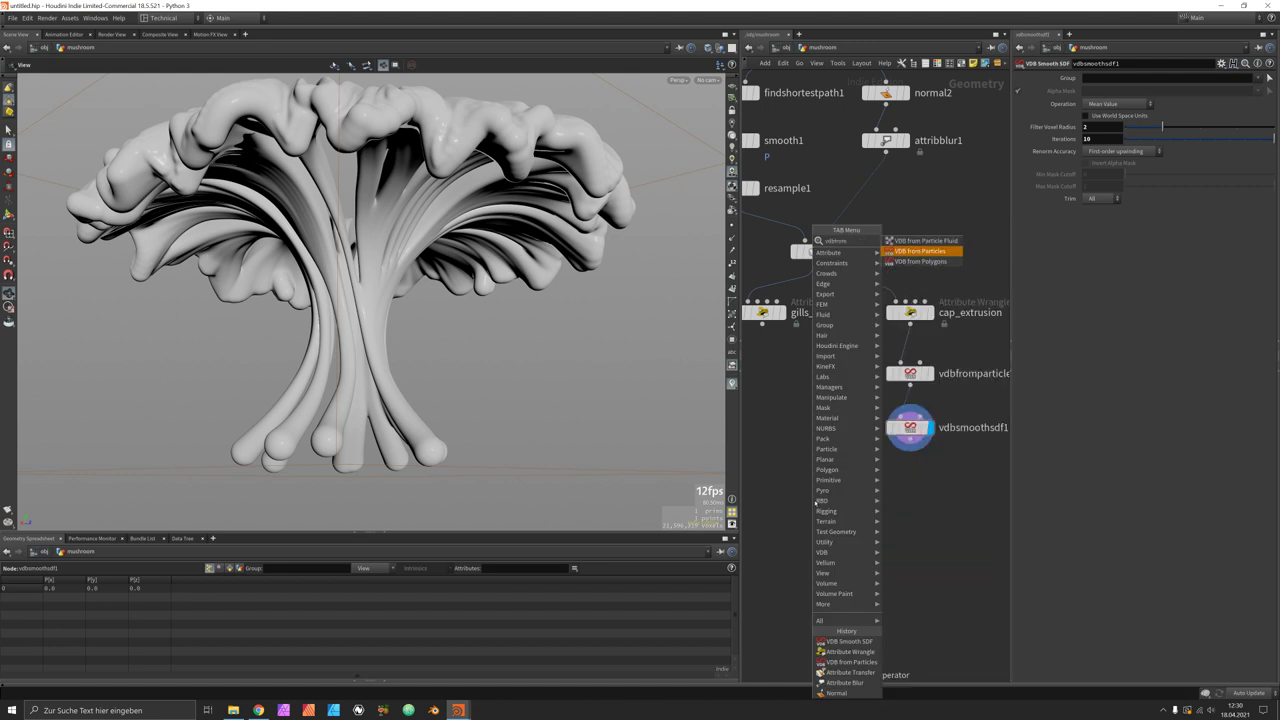
pyautogui.press('Escape')
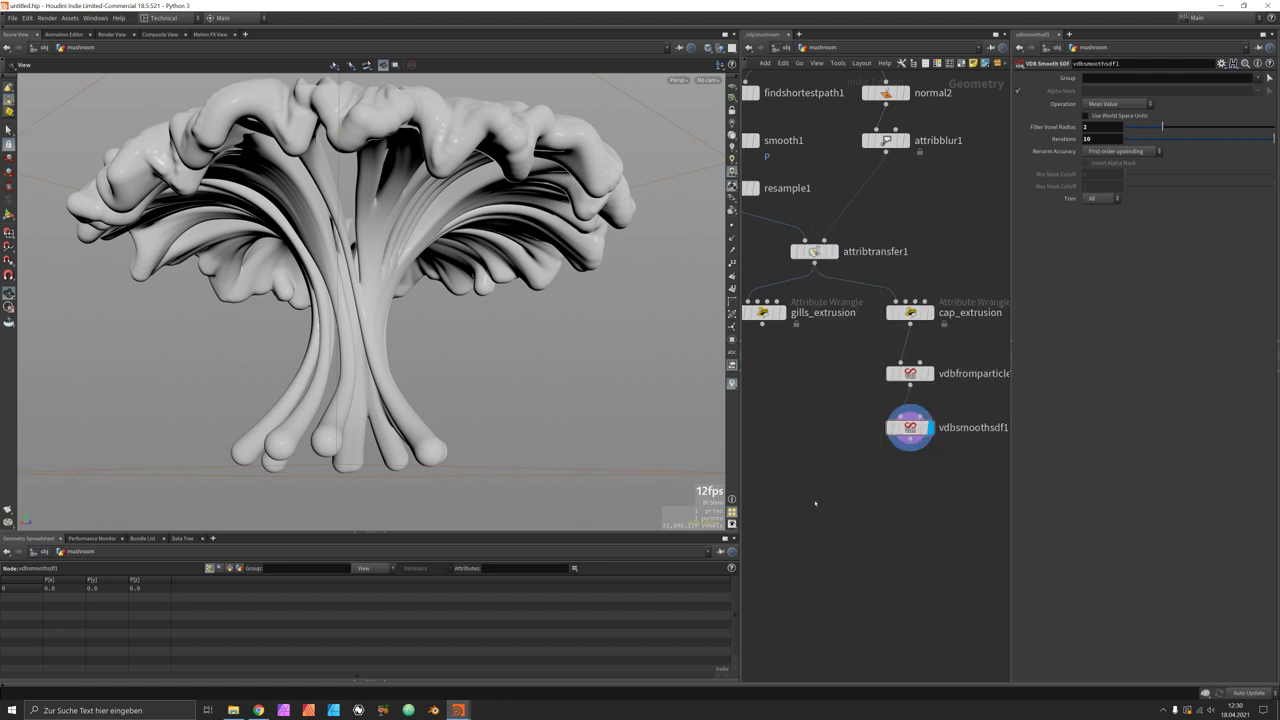
# Step: Duplicate vdbfromparticles1 beneath gills_extrusion, wire gills_extrusion and vdbsmoothsdf1 into the copy's first and second inputs, and display it
pyautogui.click(897, 374)
pyautogui.press('Tab')
pyautogui.press('Return')
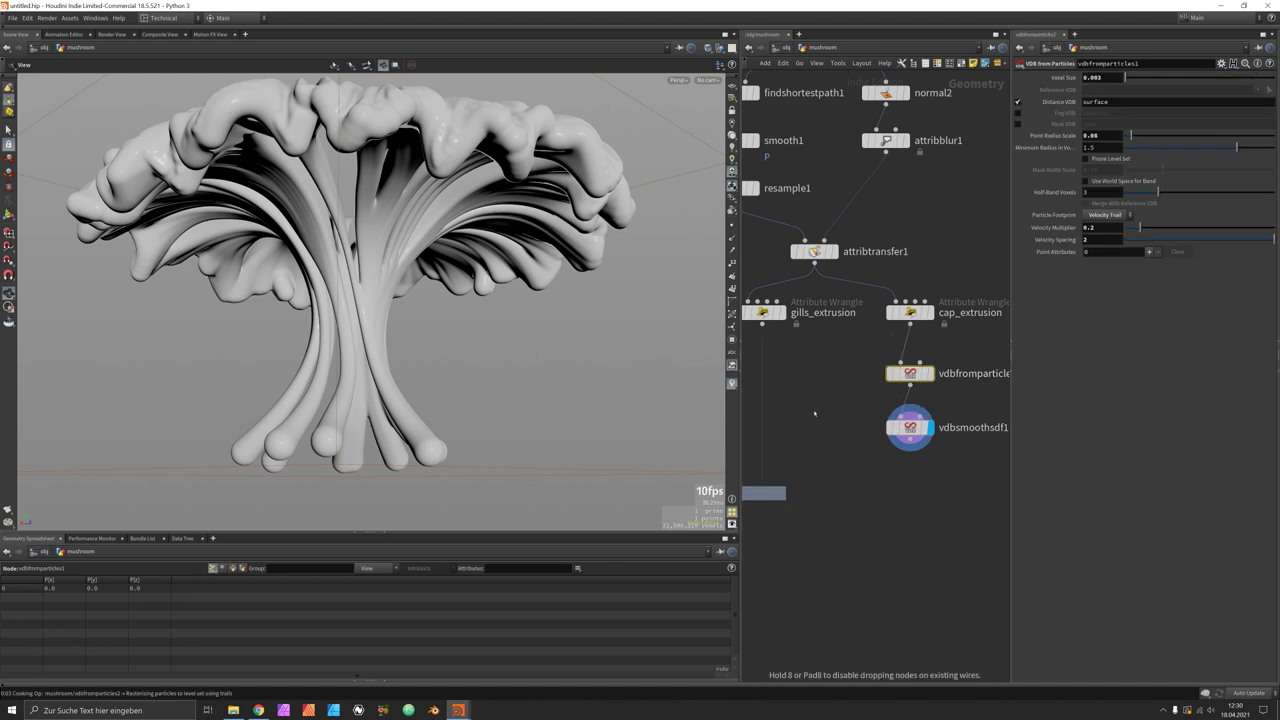
pyautogui.moveTo(909, 323); pyautogui.dragTo(845, 440)
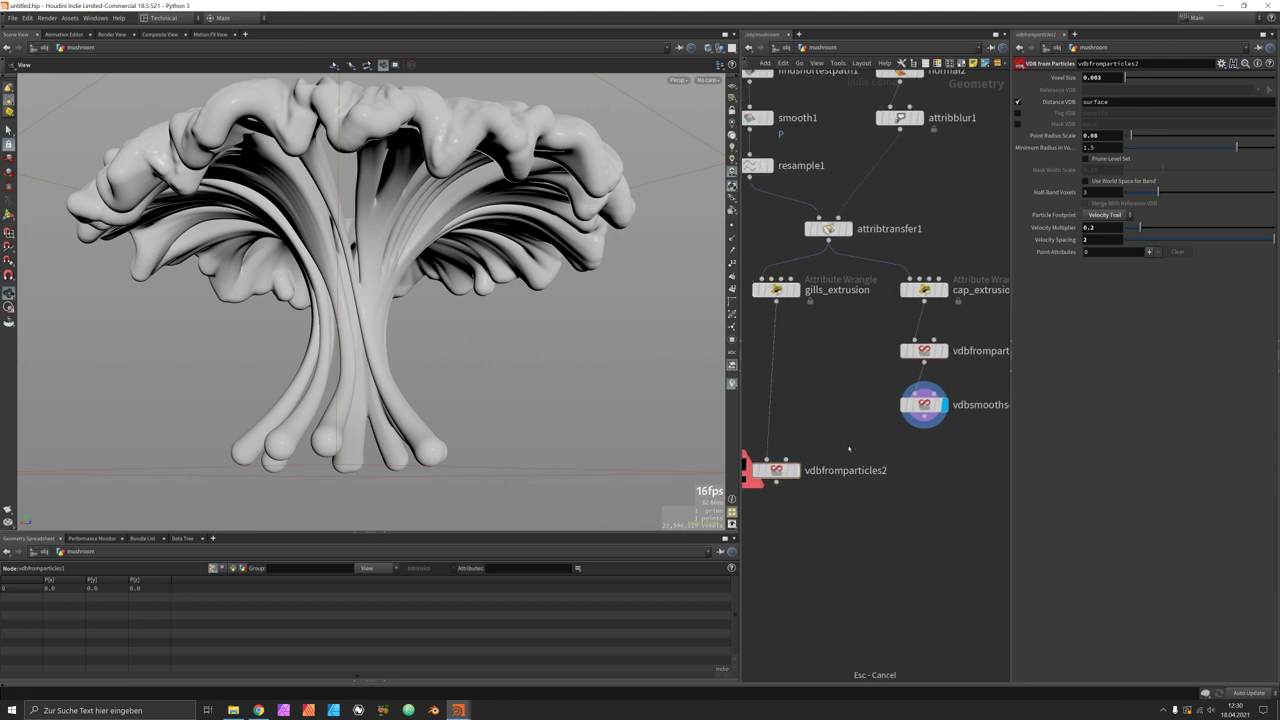
pyautogui.moveTo(922, 428); pyautogui.dragTo(770, 450)
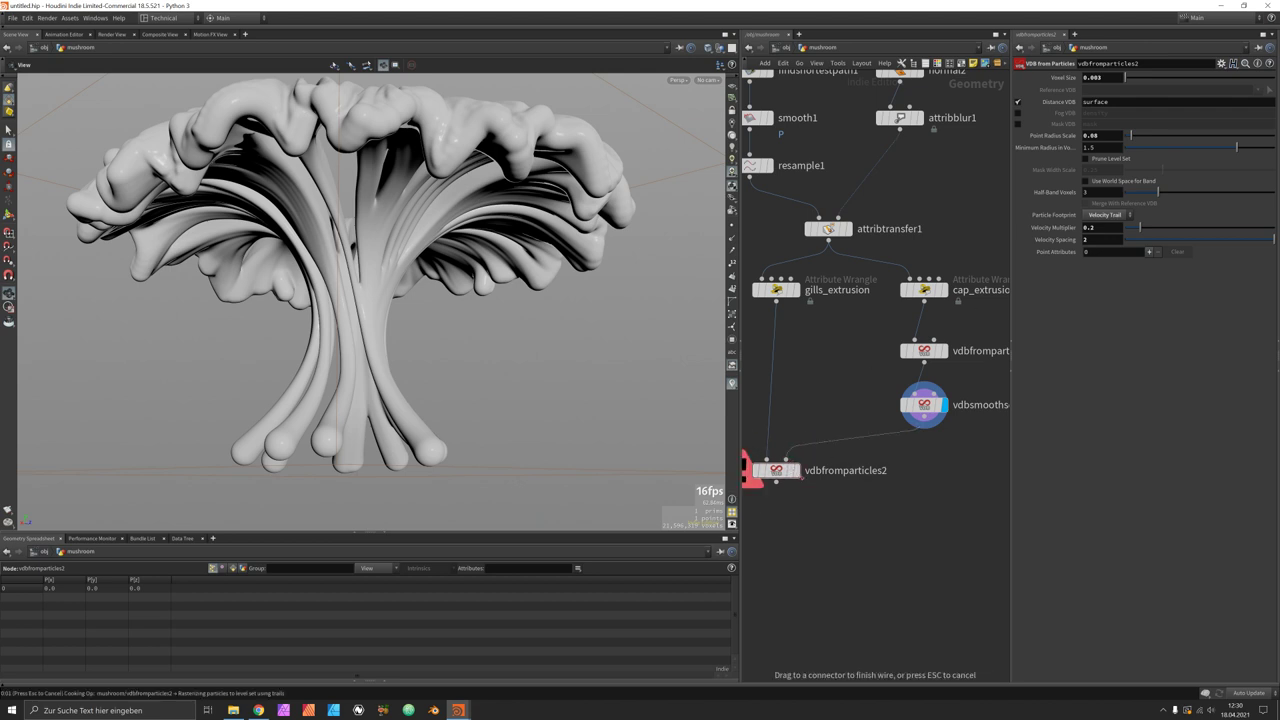
pyautogui.click(772, 456)
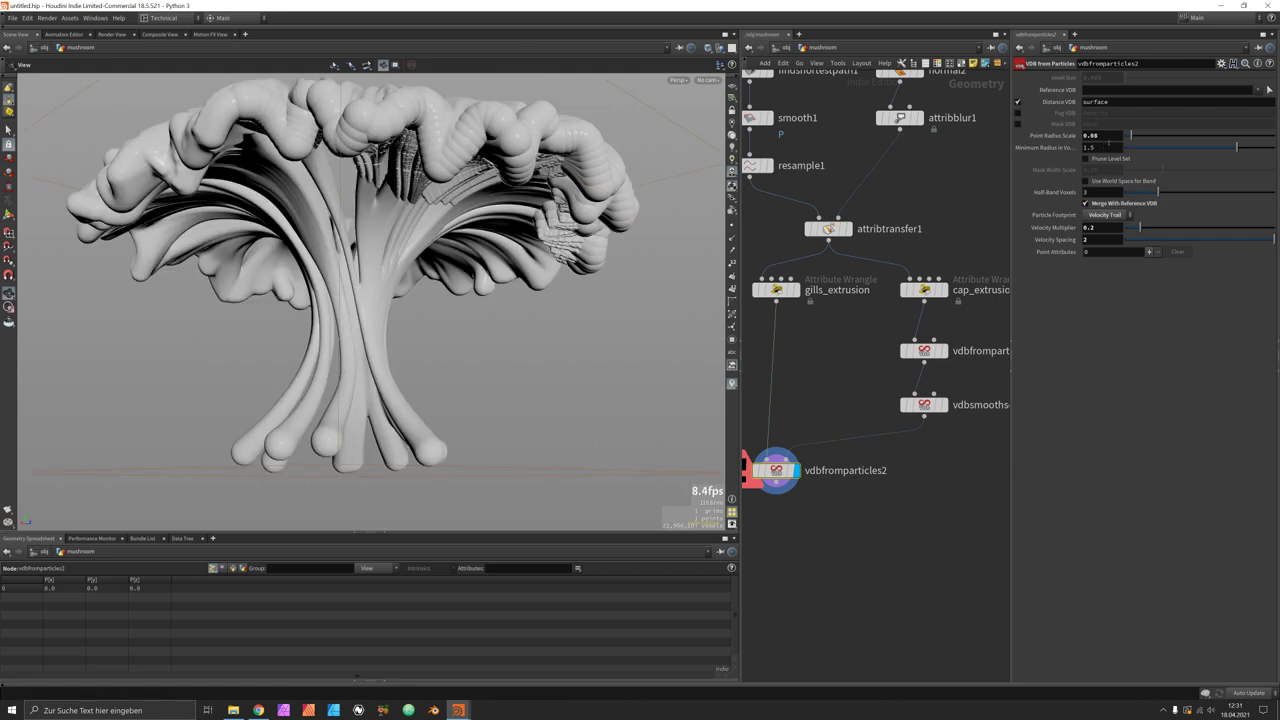
# Step: Set the point radius scale of vdbfromparticles2 to 0.04 and its velocity multiplier to 0.4, and check the gills
pyautogui.click(1108, 143)
pyautogui.write('0.04')
pyautogui.press('Return')
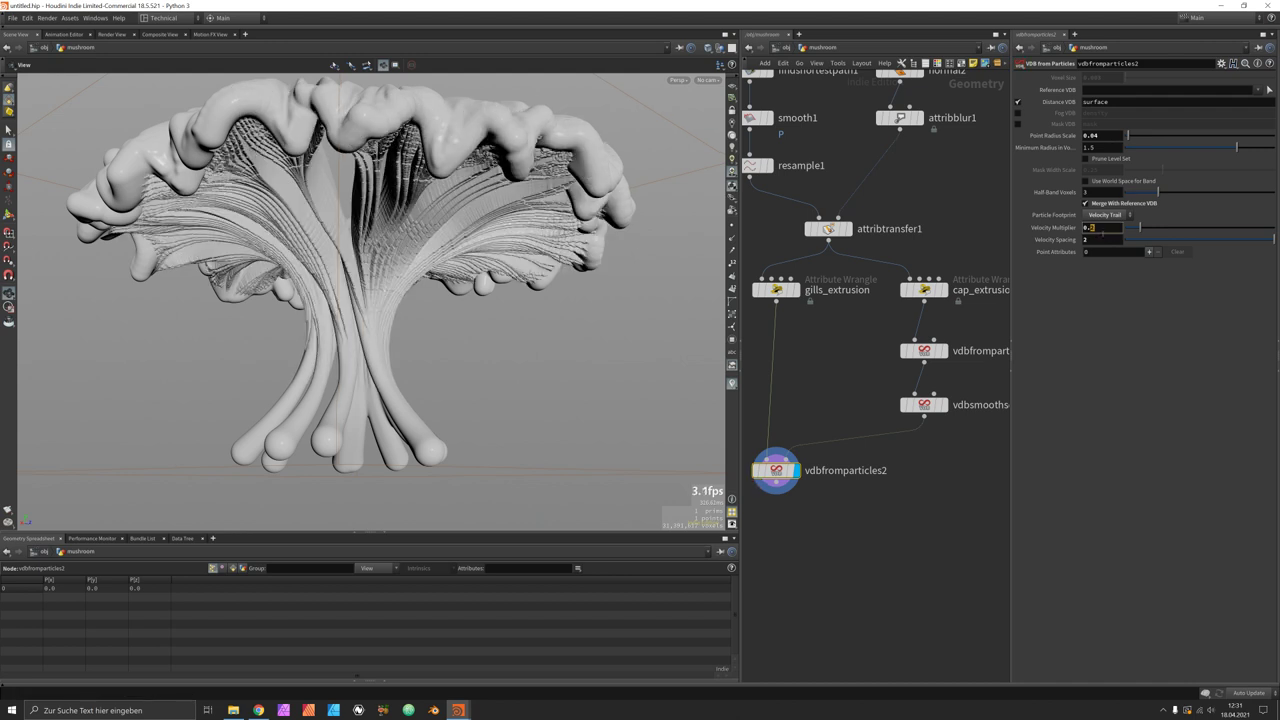
pyautogui.write('4')
pyautogui.press('Return')
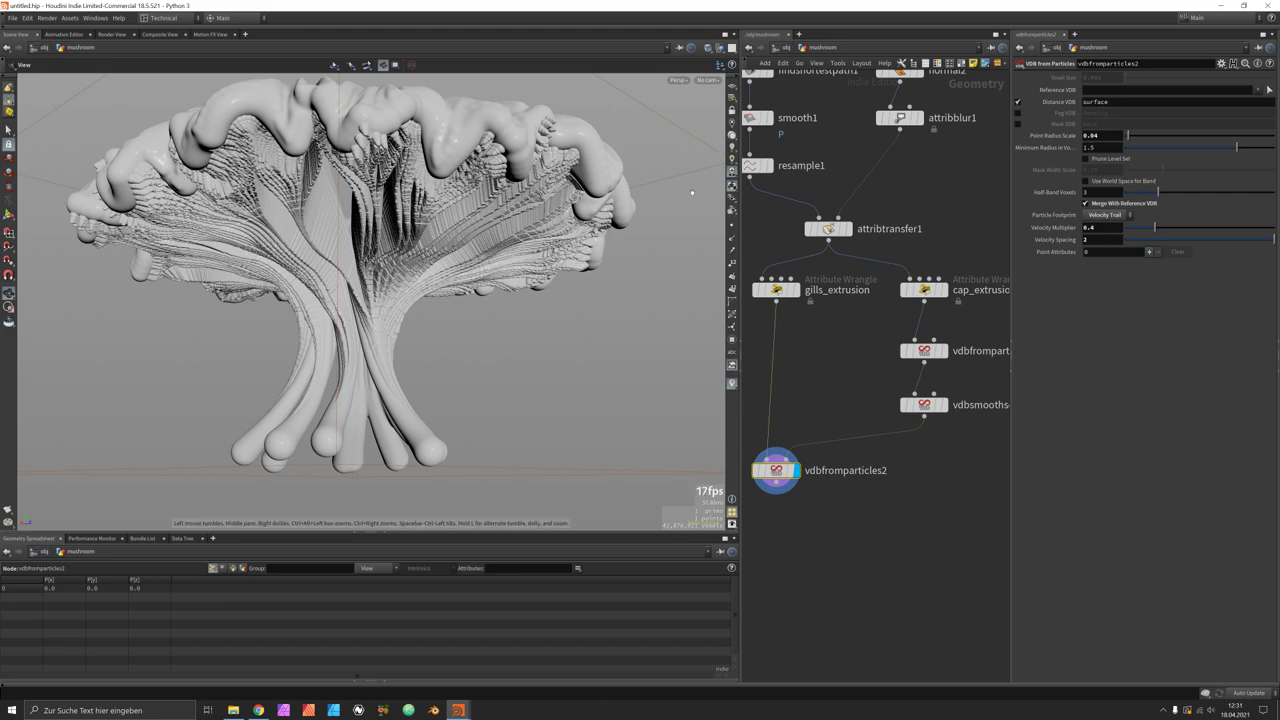
pyautogui.moveTo(437, 257); pyautogui.dragTo(466, 257)
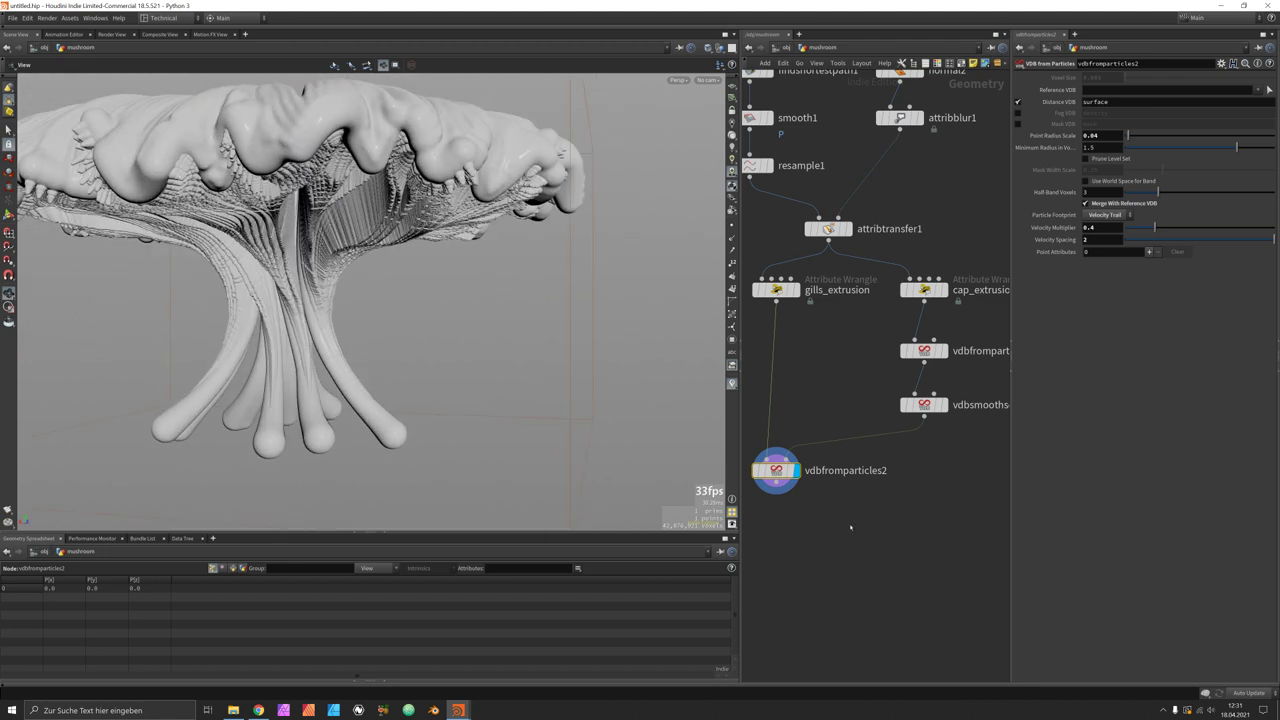
# Step: Add a VDB Smooth SDF node directly below vdbfromparticles2, display it, and inspect the smoothed gills from below
pyautogui.click(776, 492)
pyautogui.press('Tab')
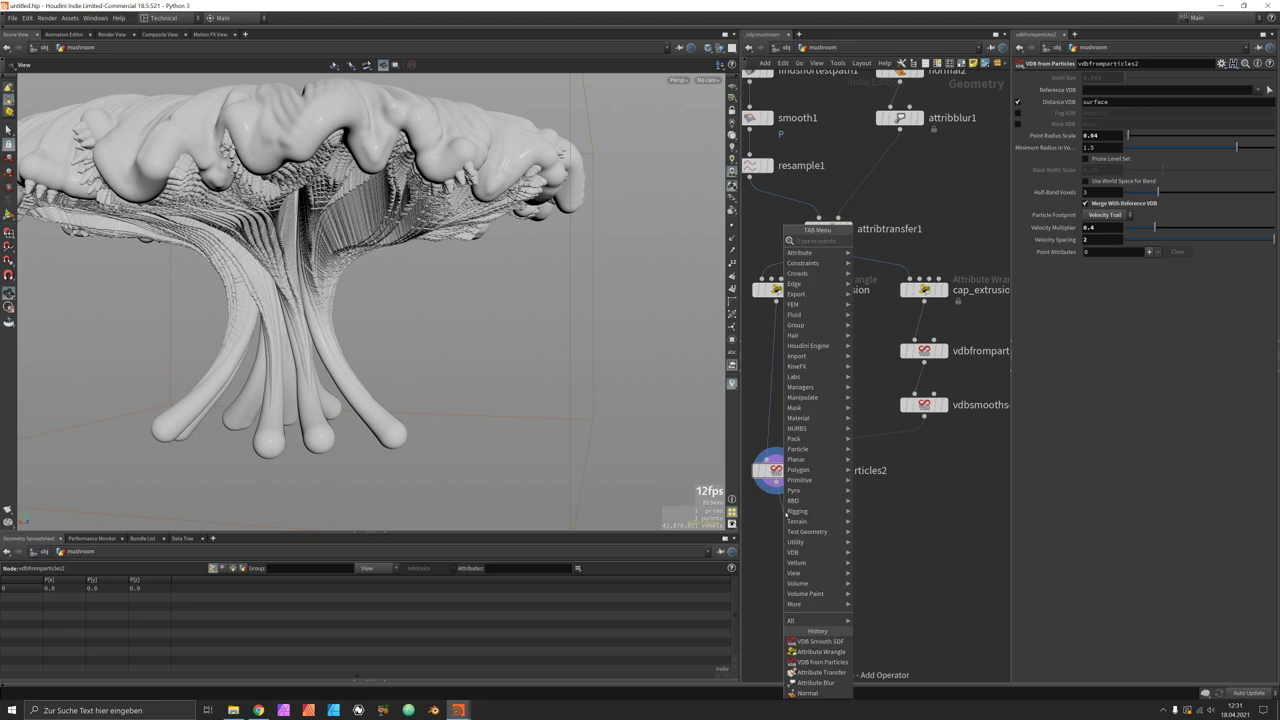
pyautogui.write('vdbs')
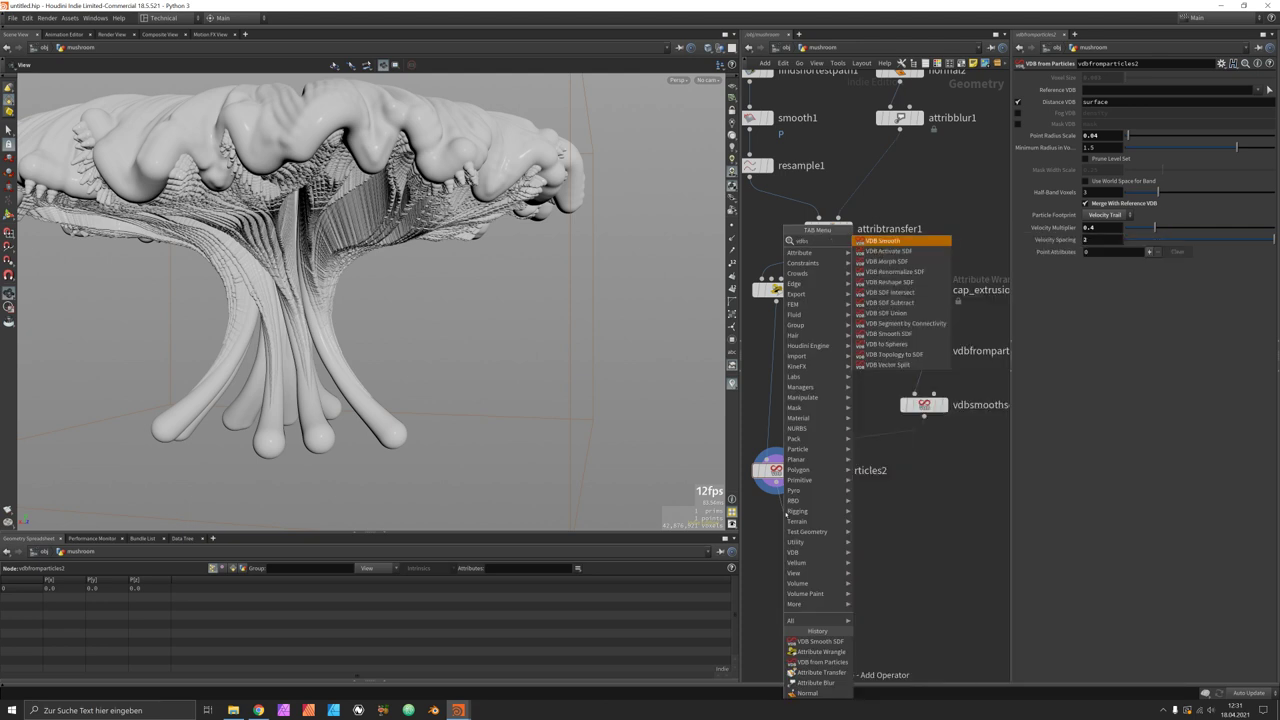
pyautogui.write('sdf')
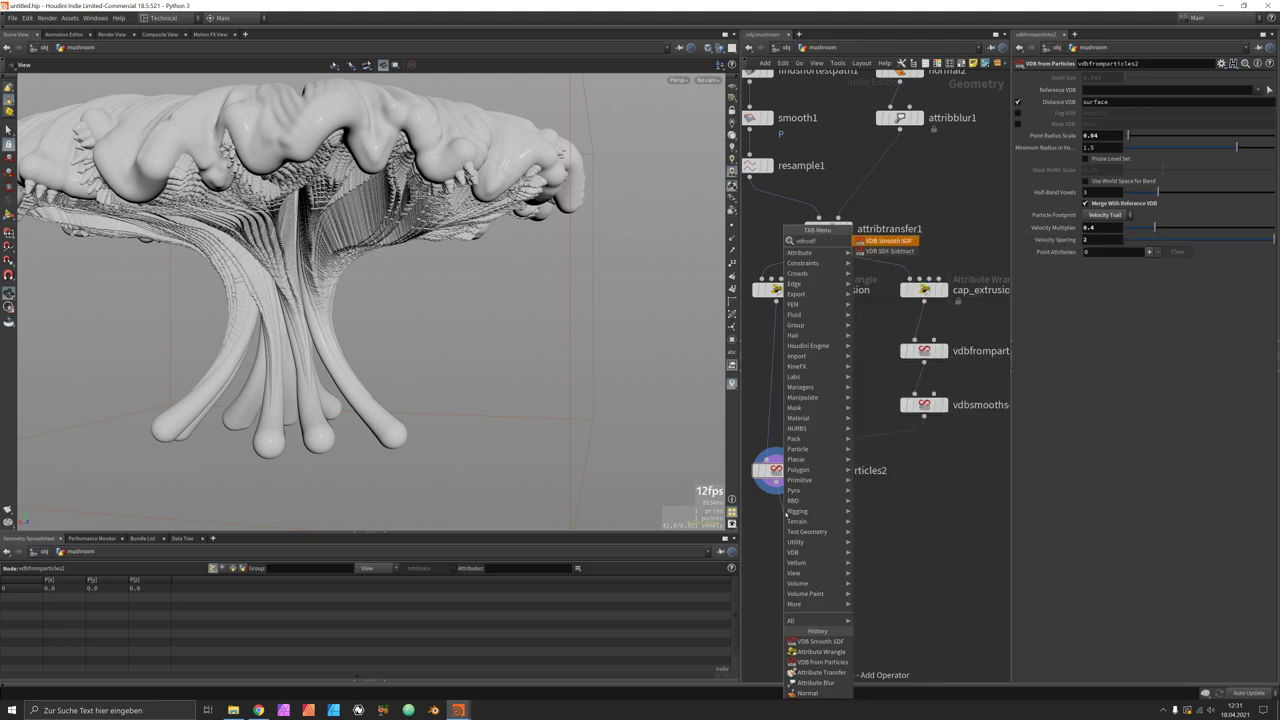
pyautogui.press('Return')
pyautogui.click(786, 511)
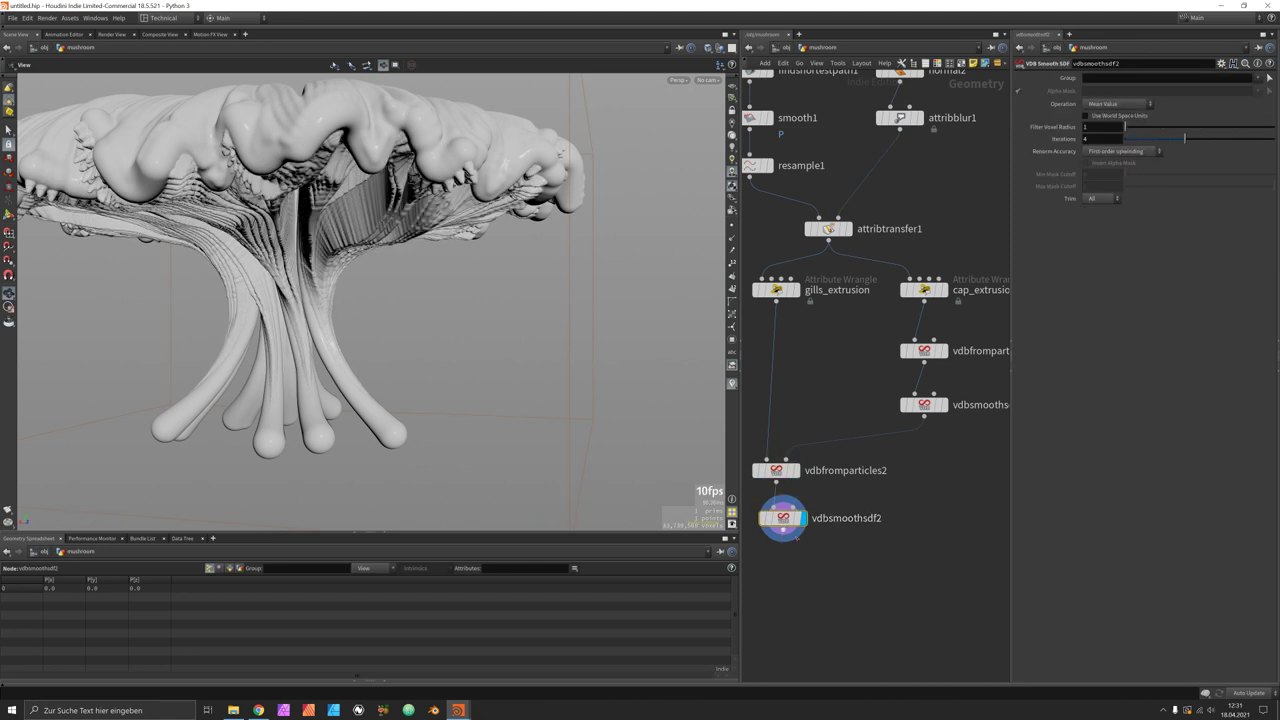
pyautogui.moveTo(780, 517); pyautogui.dragTo(773, 522)
pyautogui.moveTo(458, 190); pyautogui.dragTo(488, 276)
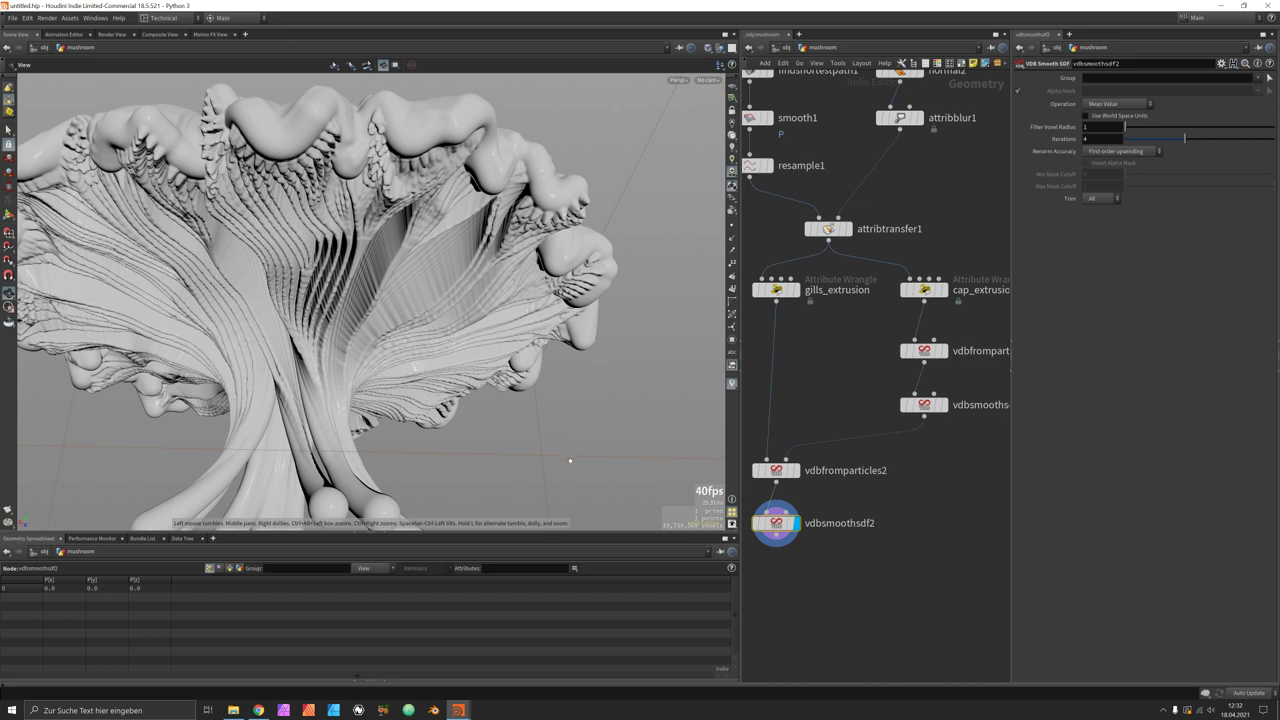
pyautogui.moveTo(570, 460); pyautogui.dragTo(592, 456)
# Step: Add a Convert VDB node below vdbsmoothsdf2
pyautogui.moveTo(859, 619); pyautogui.dragTo(881, 539, button='middle')
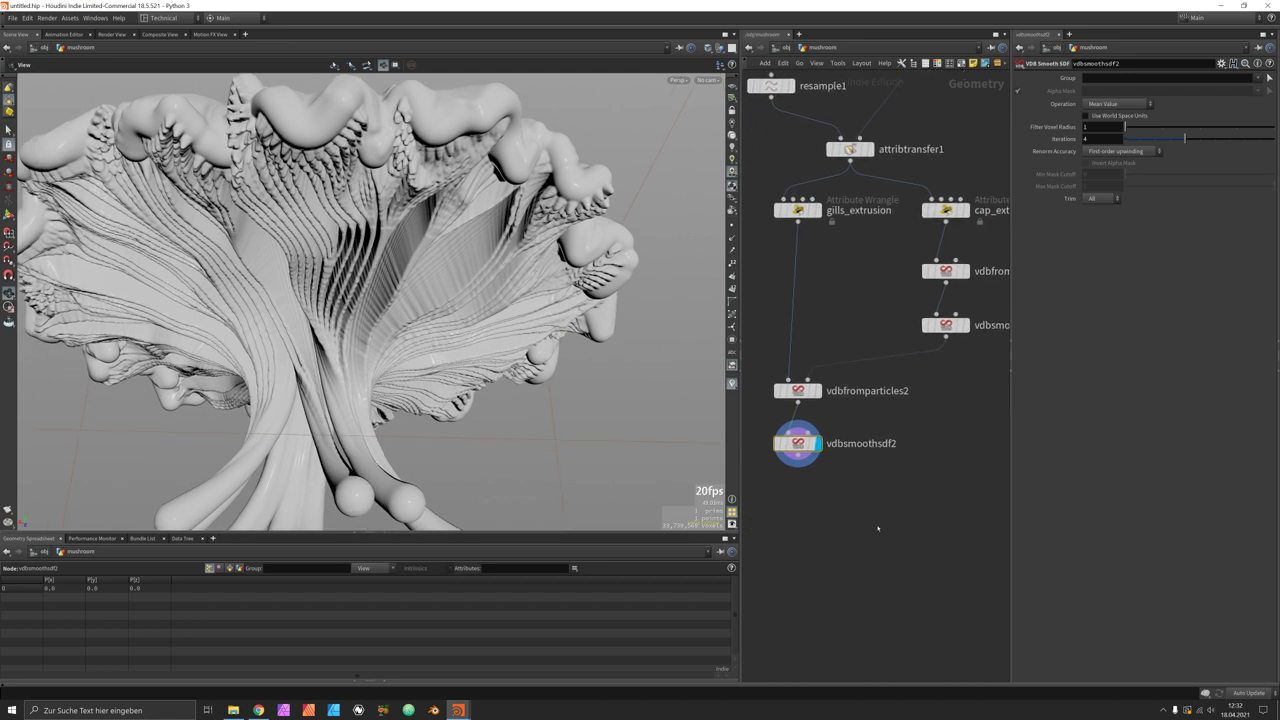
pyautogui.press('Tab')
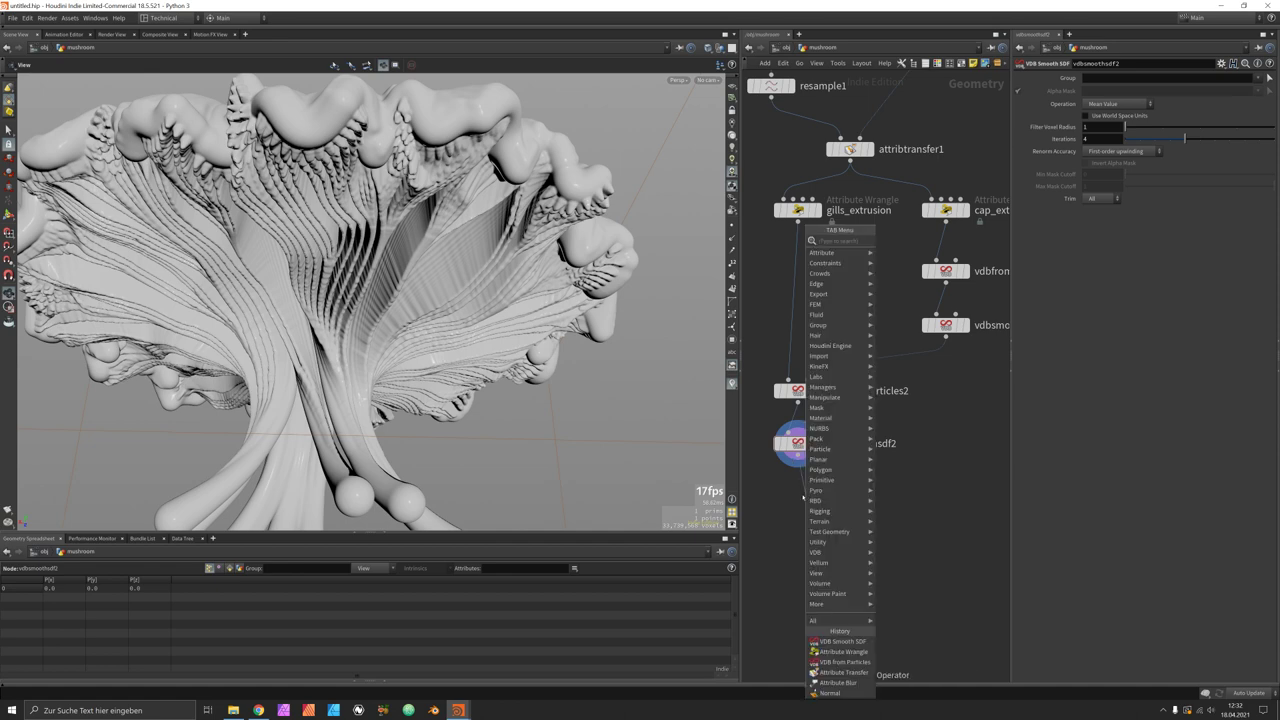
pyautogui.moveTo(820, 620)
pyautogui.write('convert')
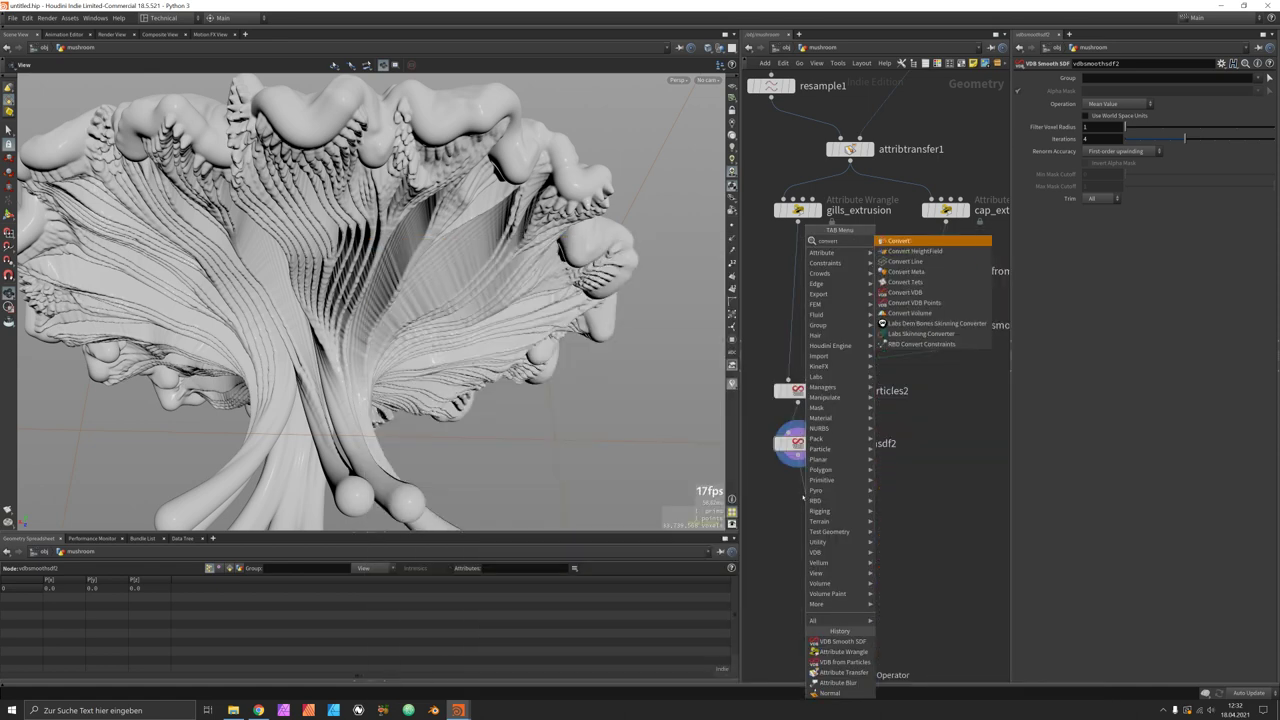
pyautogui.press('Down')
pyautogui.press('Down')
pyautogui.press('Down')
pyautogui.press('Down')
pyautogui.press('Down')
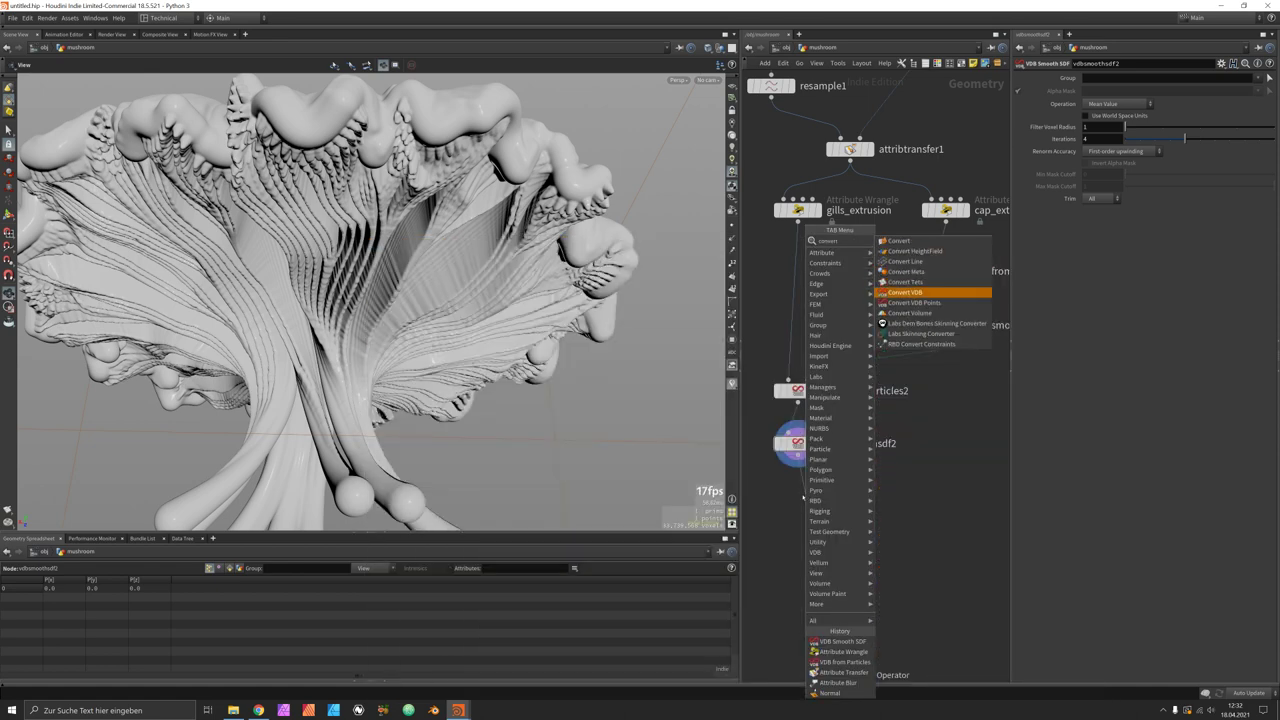
pyautogui.press('Return')
# Step: Set convertvdb1 to convert to Polygons and inspect the resulting mesh up close and from above
pyautogui.click(1108, 91)
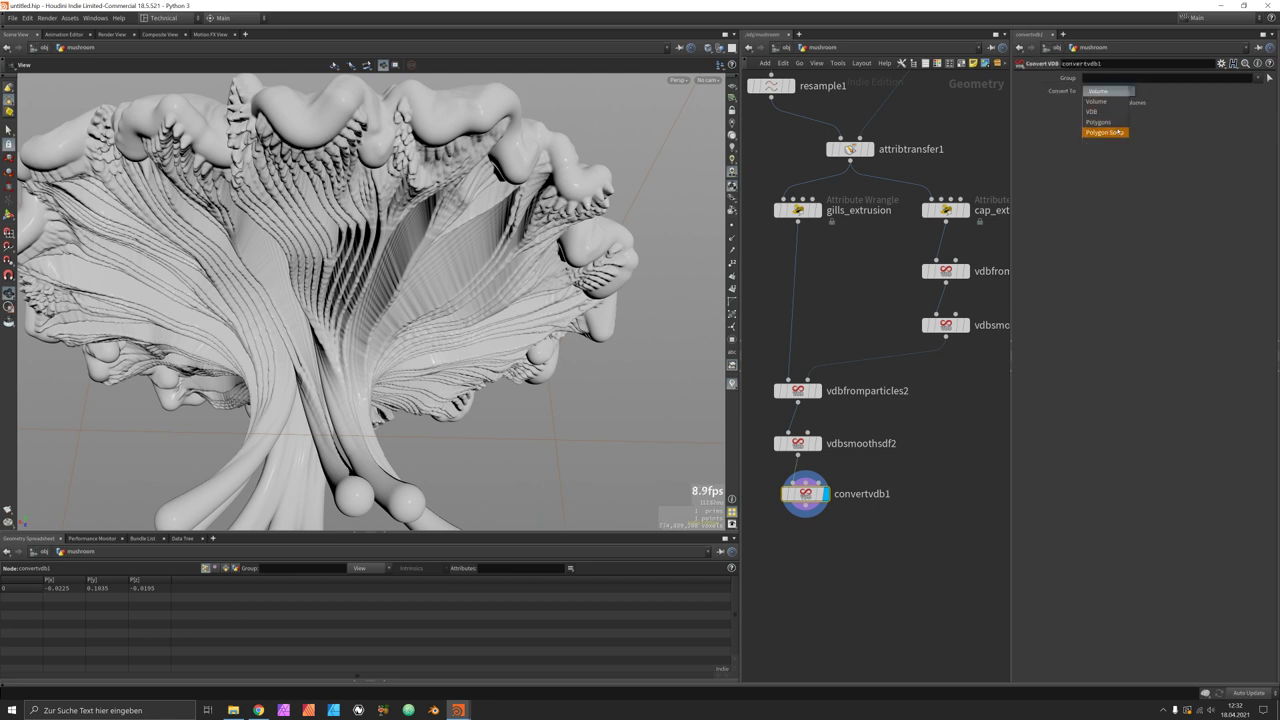
pyautogui.click(1100, 132)
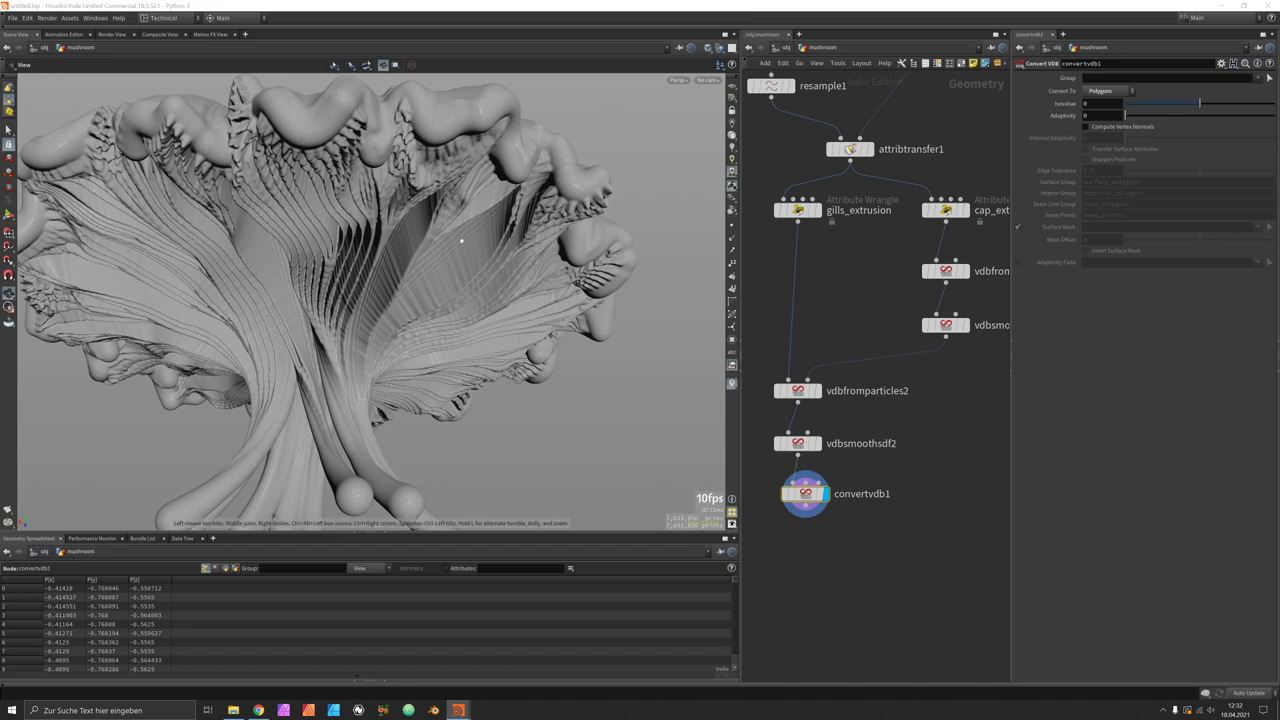
pyautogui.scroll(5, 401, 234)
pyautogui.moveTo(401, 234); pyautogui.dragTo(349, 331)
pyautogui.moveTo(349, 331); pyautogui.dragTo(409, 313, button='right')
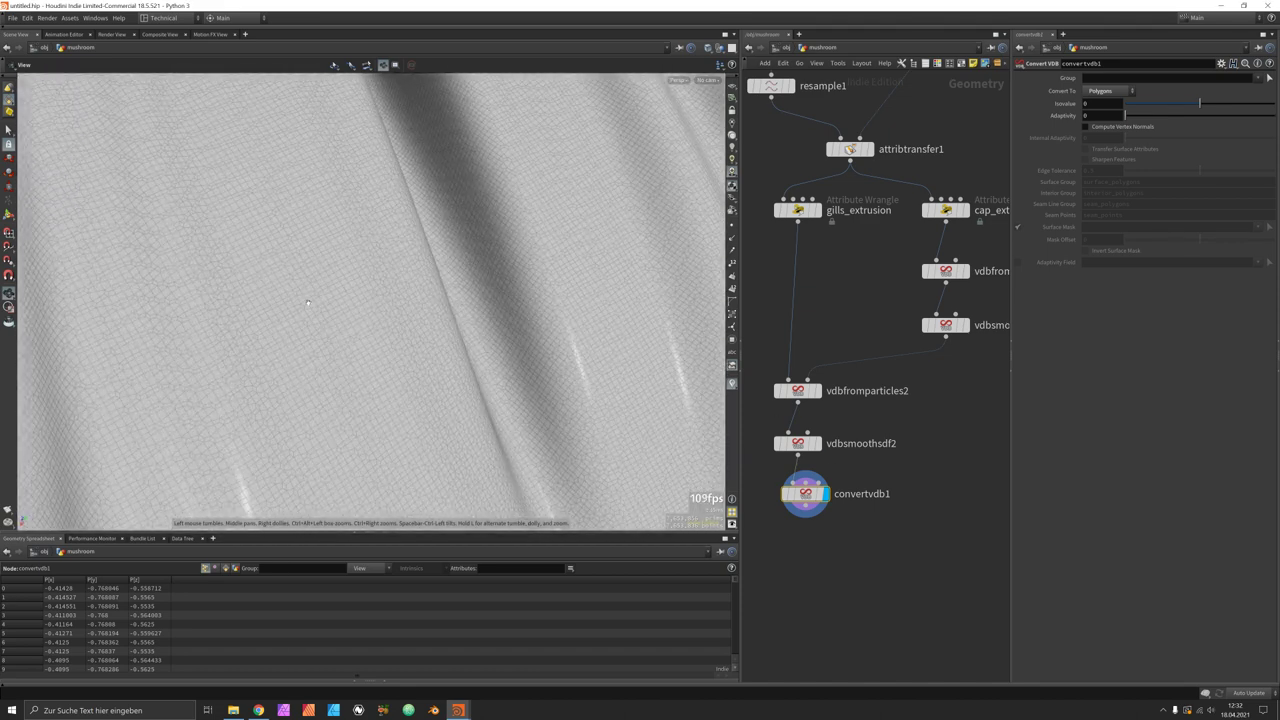
pyautogui.moveTo(308, 306); pyautogui.dragTo(70, 326, button='right')
pyautogui.moveTo(70, 326); pyautogui.dragTo(425, 388)
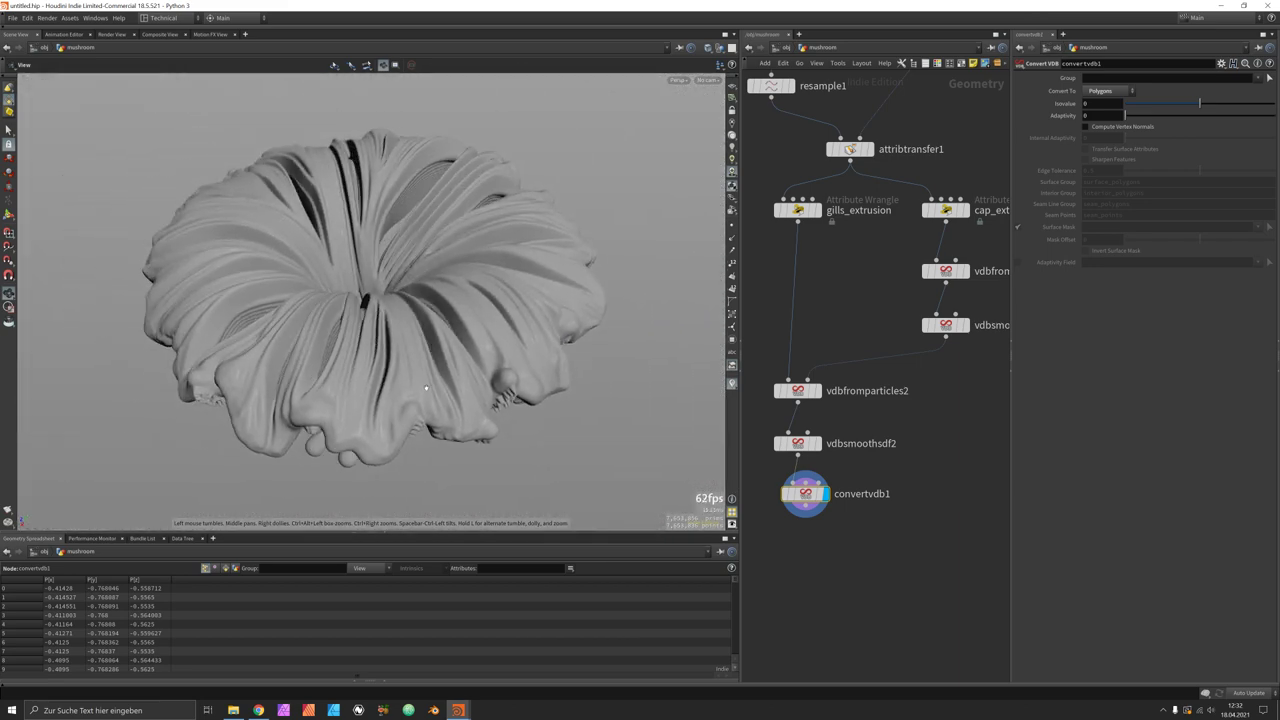
# Step: Add a Remesh node beneath convertvdb1
pyautogui.press('Tab')
pyautogui.write('r')
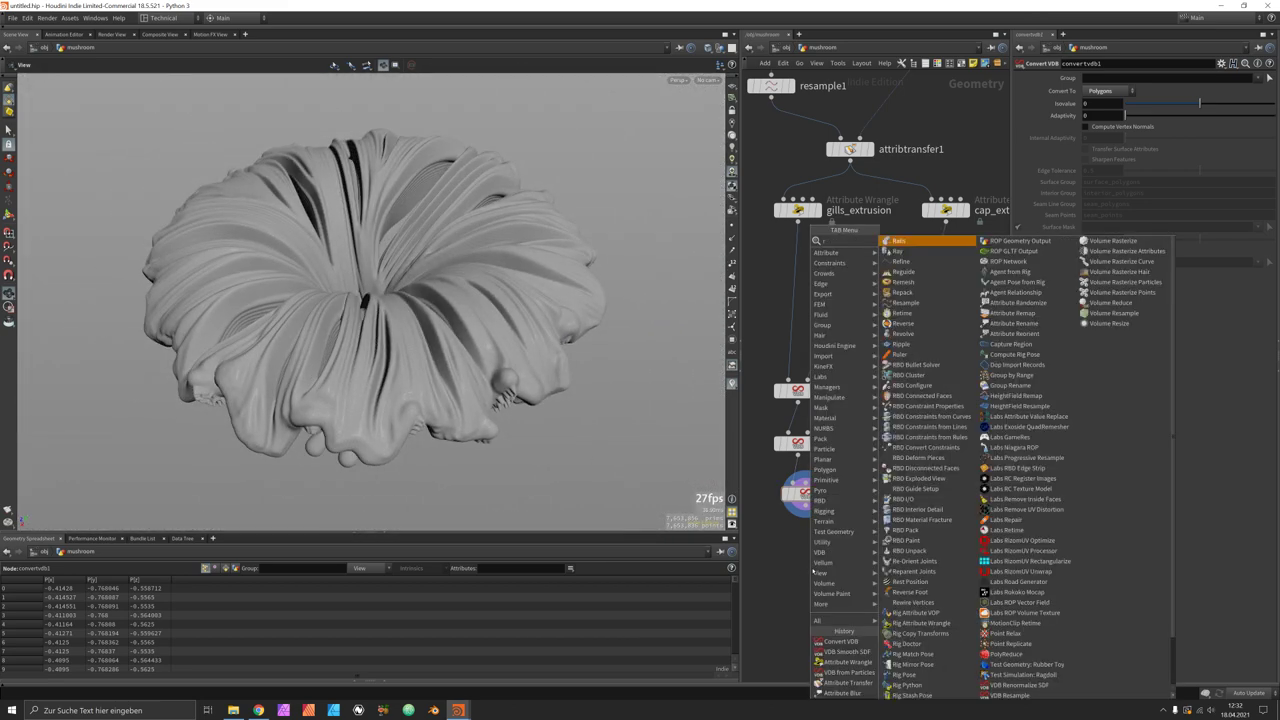
pyautogui.write('emesh')
pyautogui.press('Return')
pyautogui.click(805, 567)
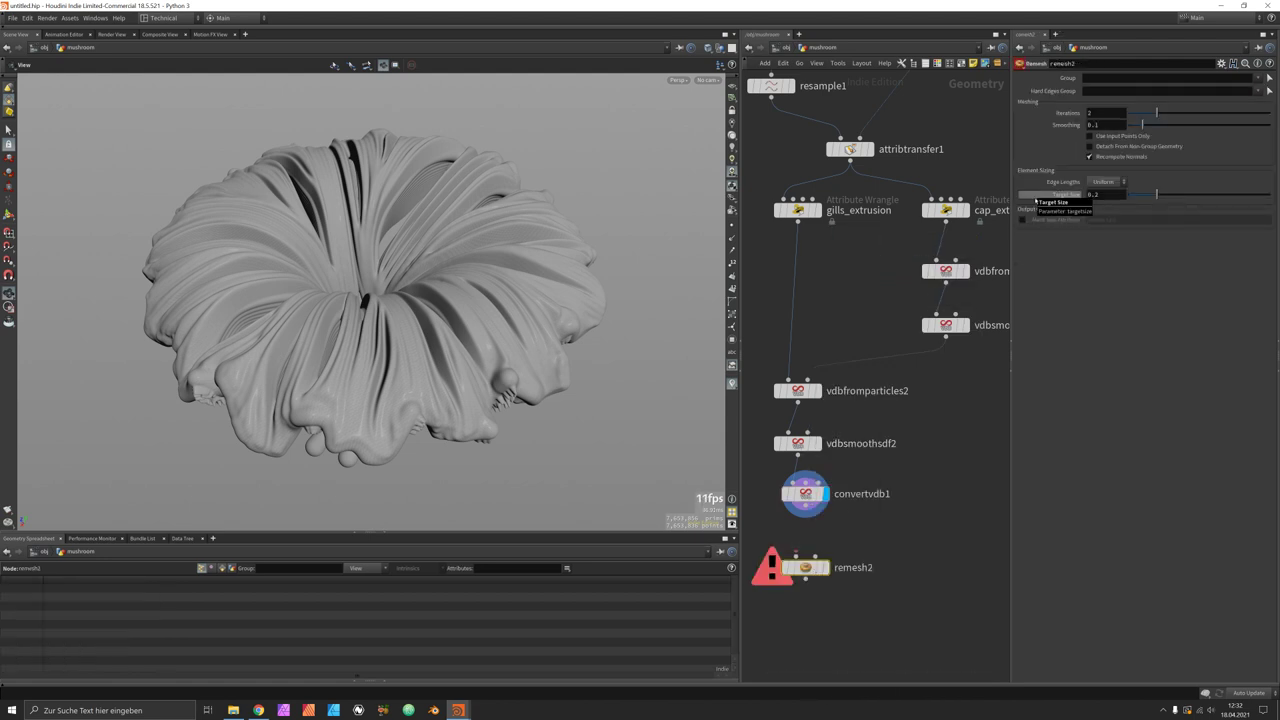
# Step: Set the target size of remesh2 to 0.005 and its smoothing to 0.3, and wire convertvdb1 into its first input
pyautogui.click(1096, 195)
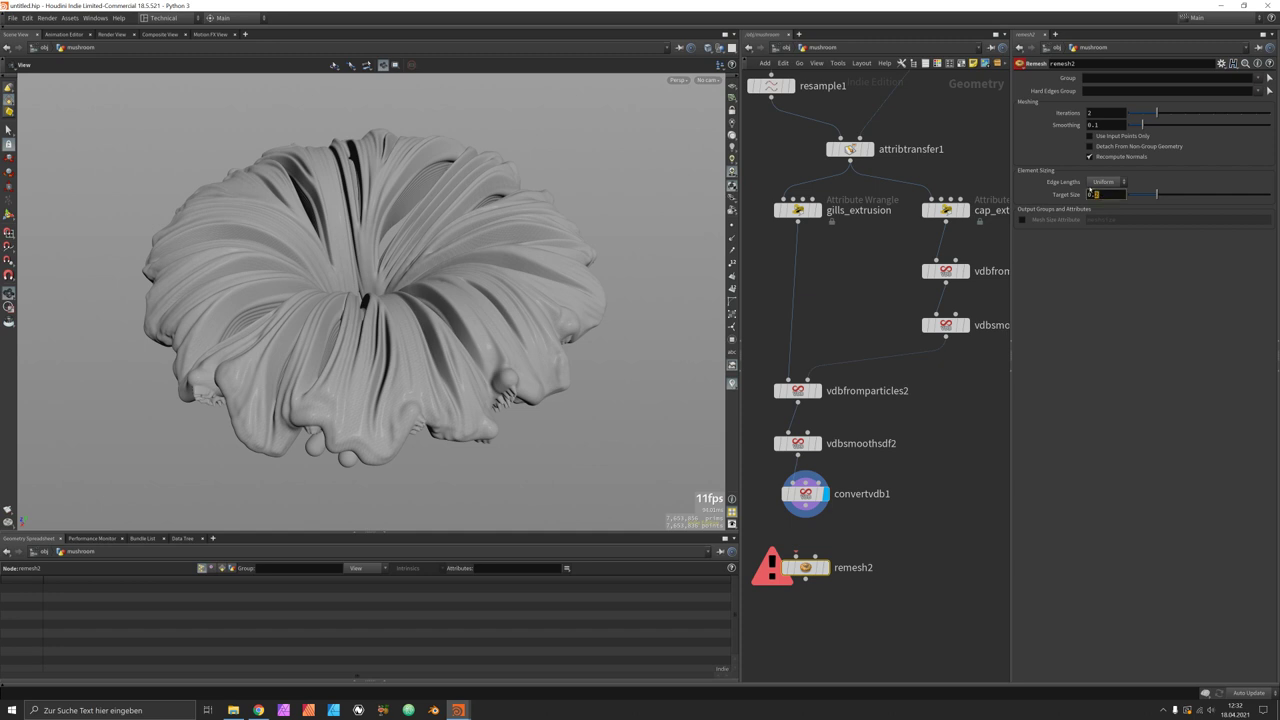
pyautogui.write('0.08')
pyautogui.press('Return')
pyautogui.click(1100, 125)
pyautogui.write('0.3')
pyautogui.press('Return')
pyautogui.click(796, 553)
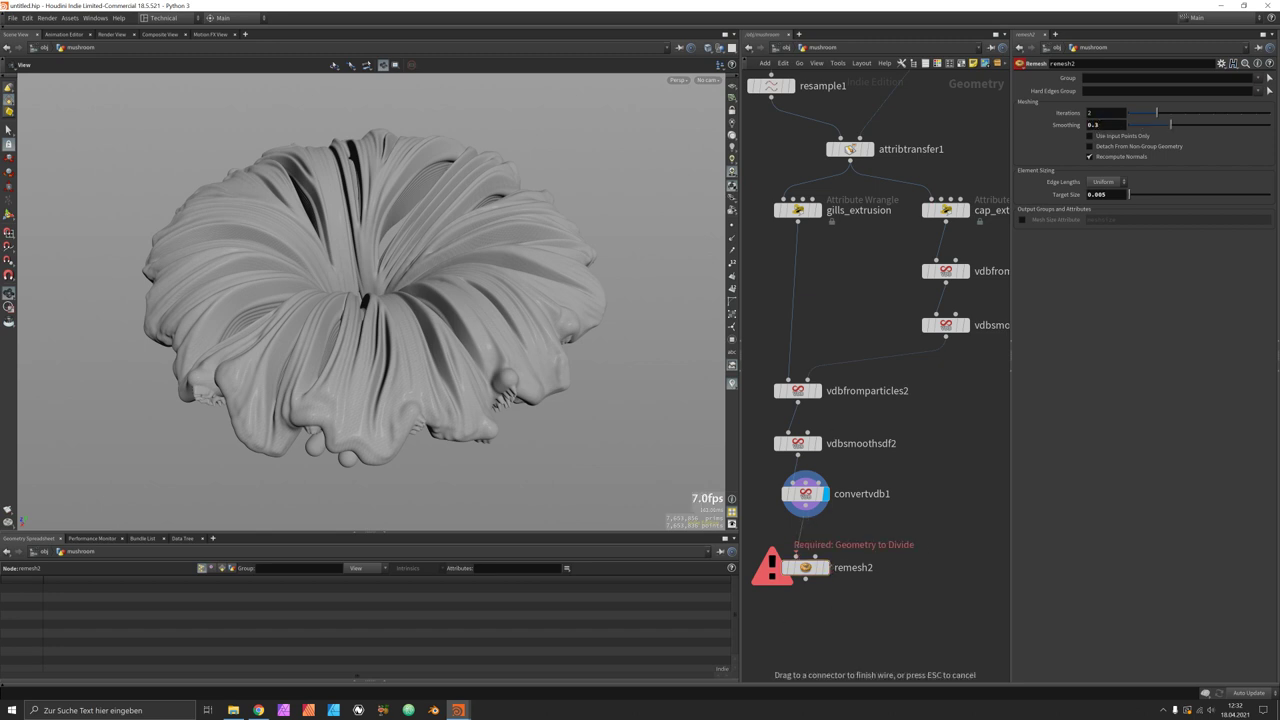